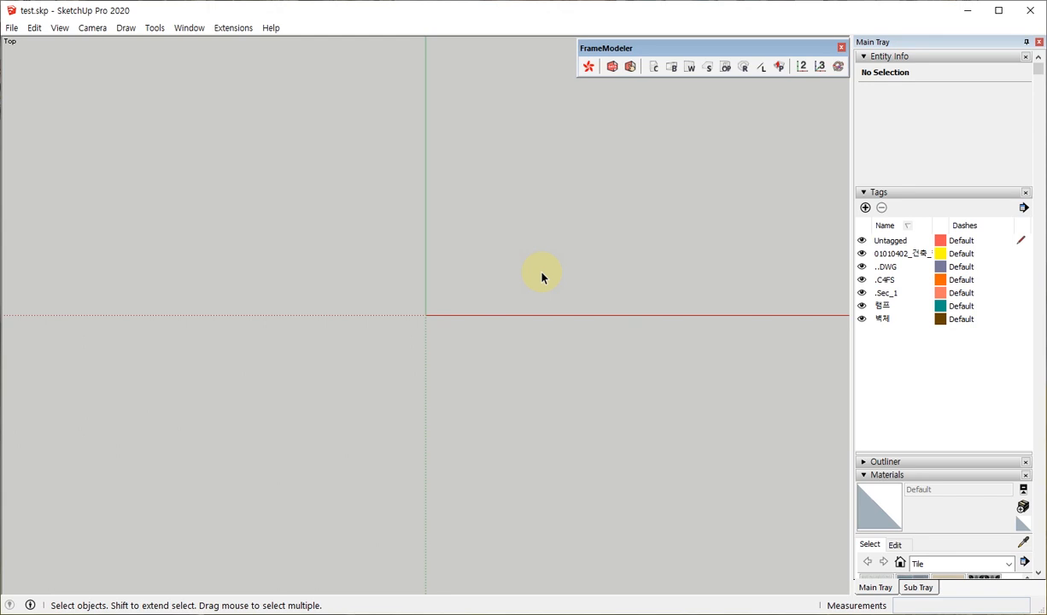
Step: Draw a long vertical rectangle starting at the origin and running along the green axis
left_click(542, 276)
middle_click_drag(414, 412, 591, 215)
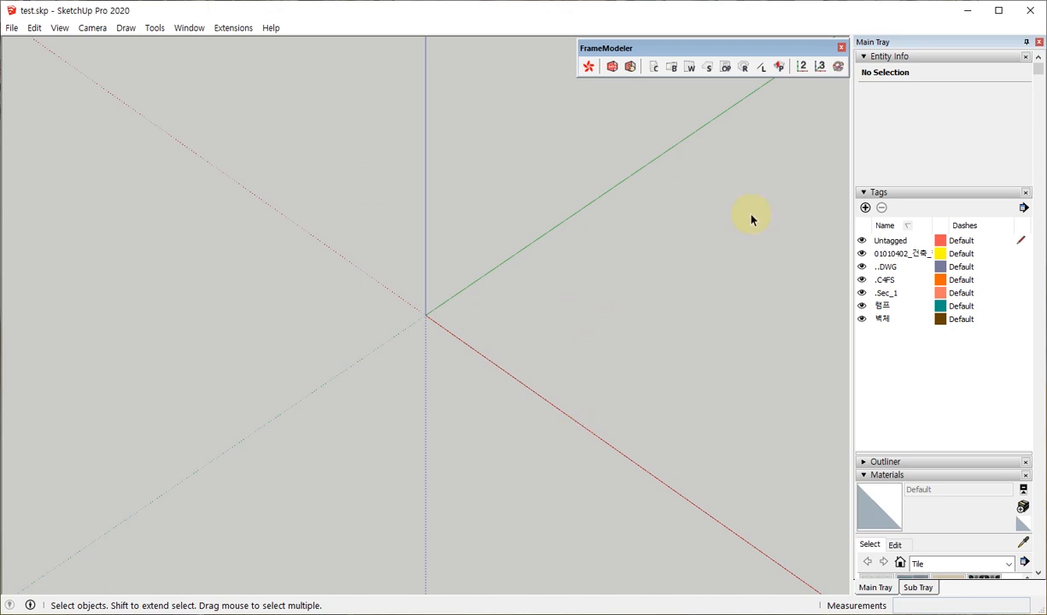
middle_click_drag(526, 296, 498, 301)
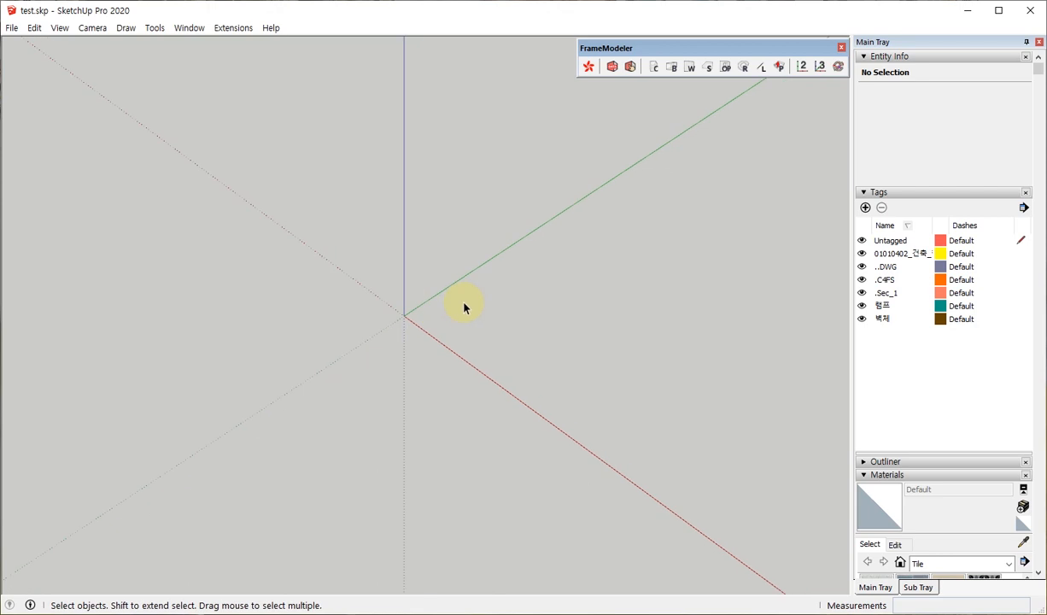
key("r")
left_click(400, 316)
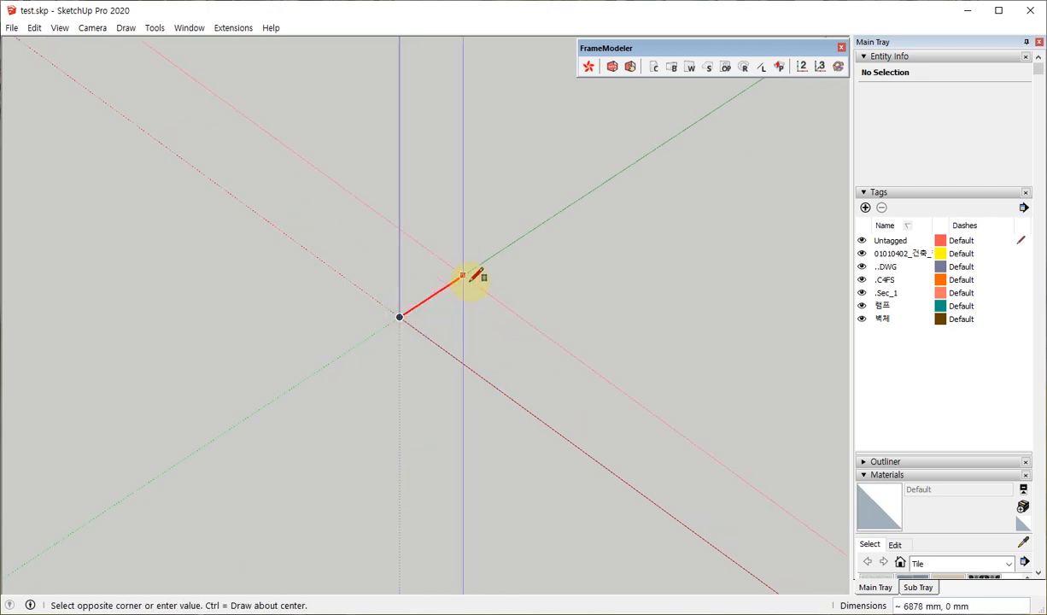
scroll(478, 261, "up", 5)
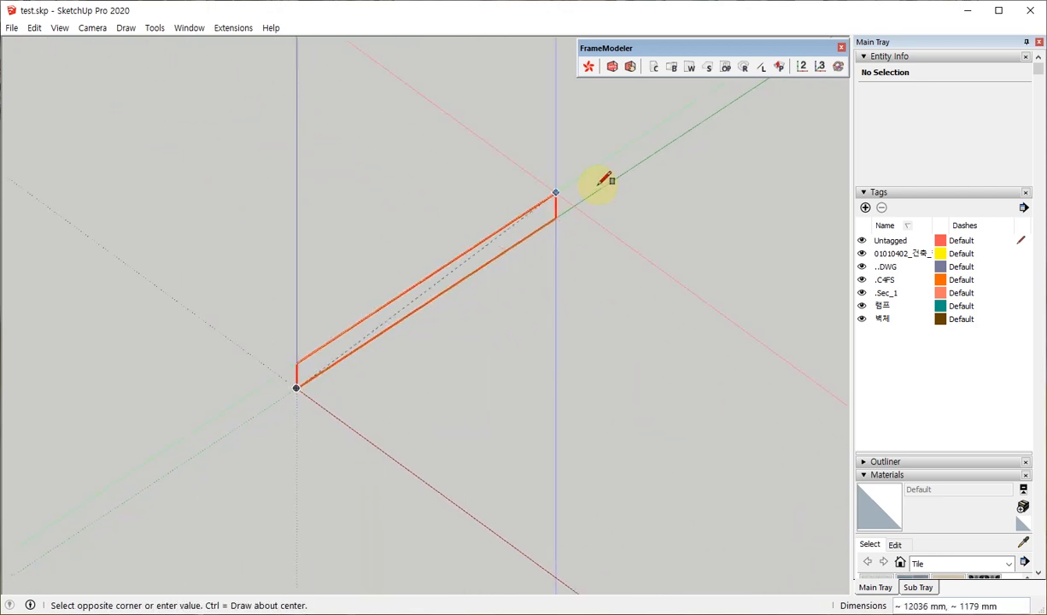
scroll(327, 369, "up", 5)
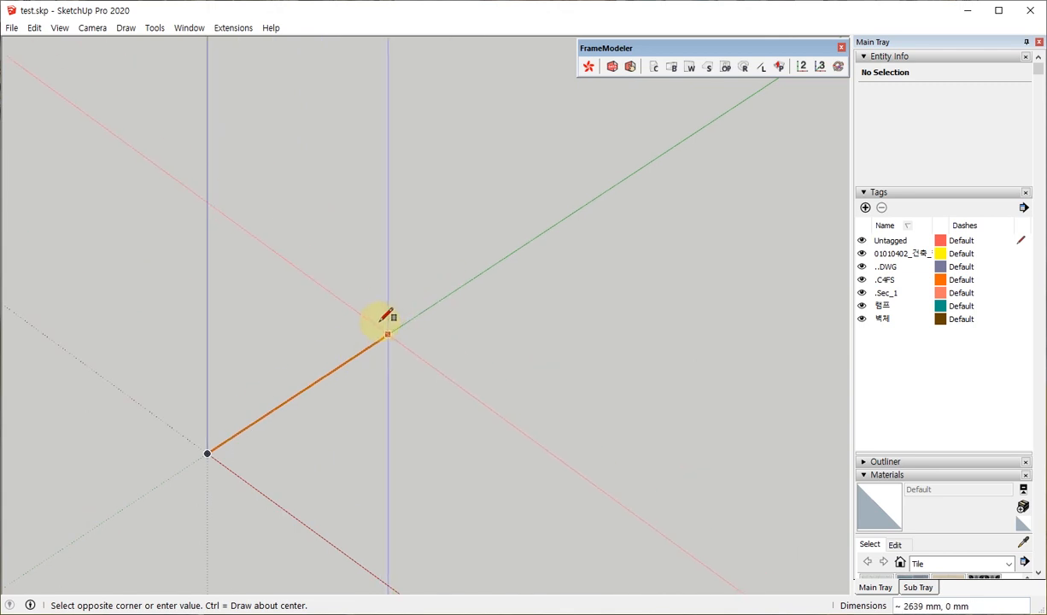
left_click(379, 316)
key("space")
scroll(298, 358, "up", 5)
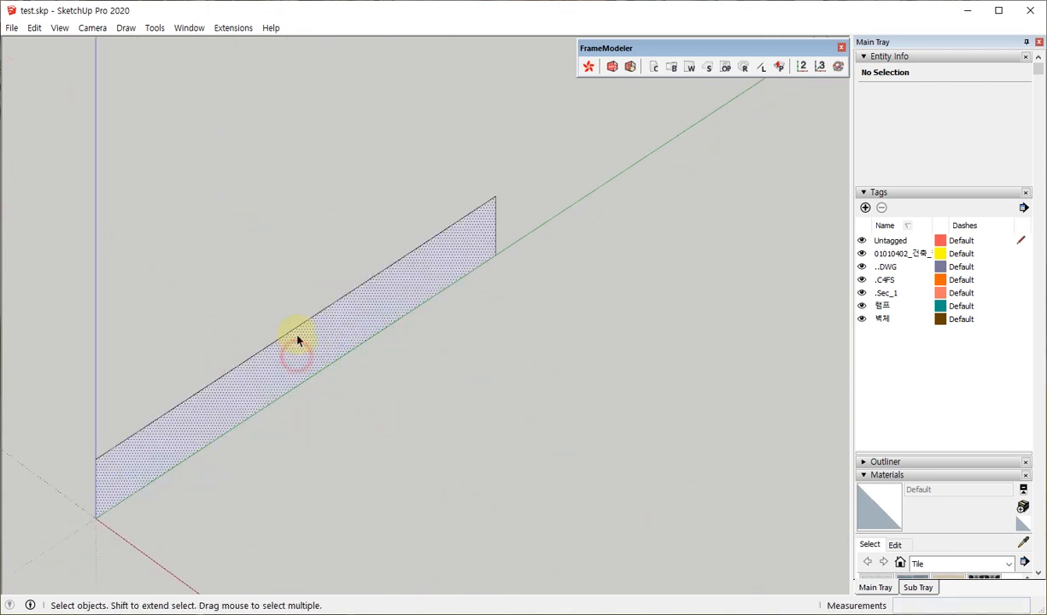
Step: Scale the rectangle's face vertically to about 0.22 of its height, making a thin strip
left_click(298, 328)
key("s")
left_click_drag(297, 328, 311, 367)
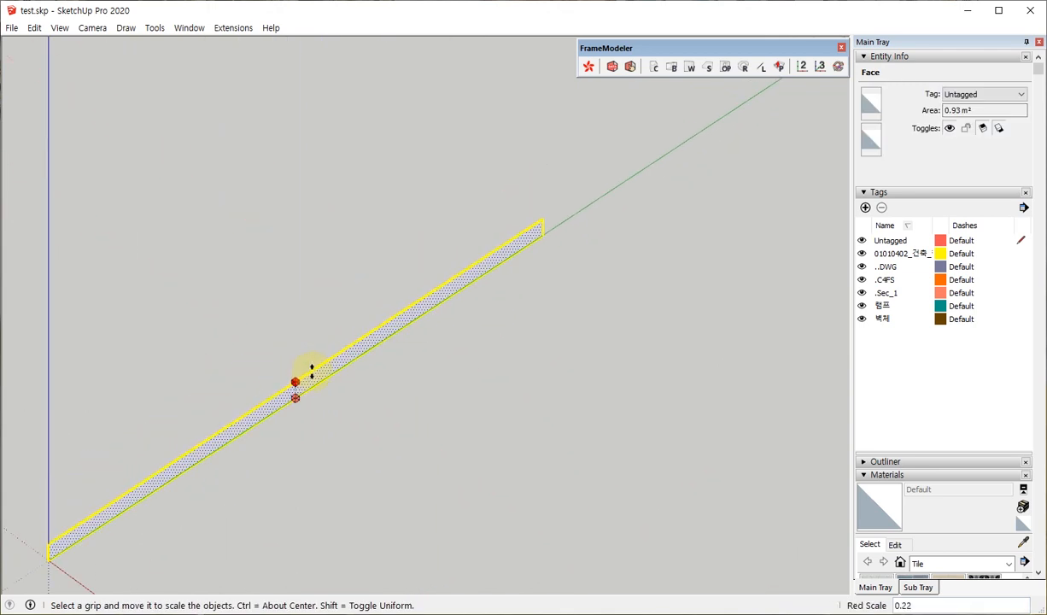
Step: Draw a rectangle about 162 mm by 112 mm on top of the strip at the origin end
middle_click_drag(311, 368, 215, 323)
key("r")
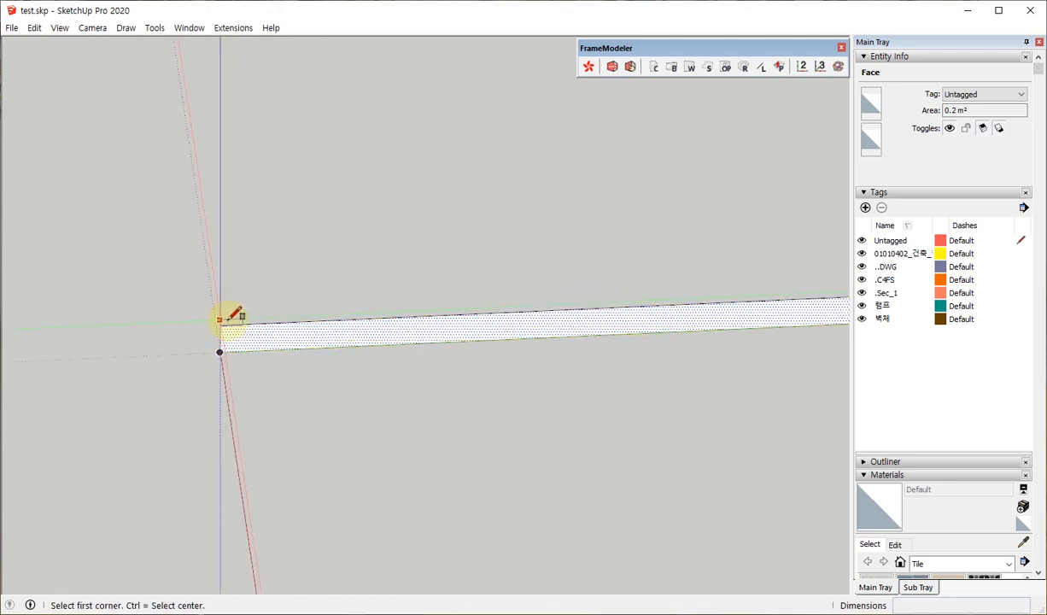
left_click(220, 326)
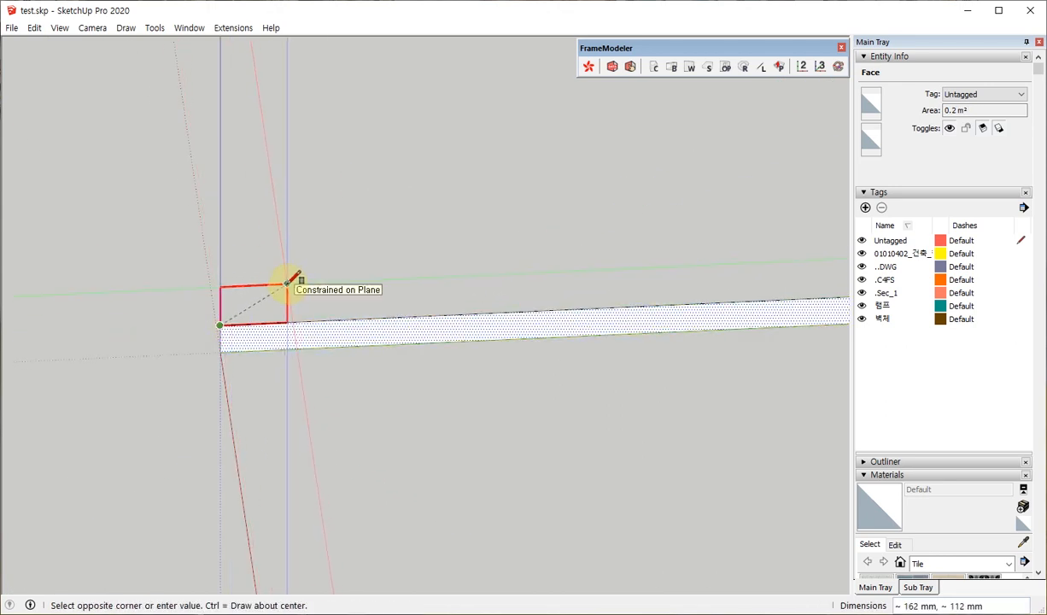
left_click(287, 284)
scroll(228, 341, "up", 2)
key("space")
Step: Copy the small rectangle's face straight down so it sits directly beneath the strip
left_click(285, 285)
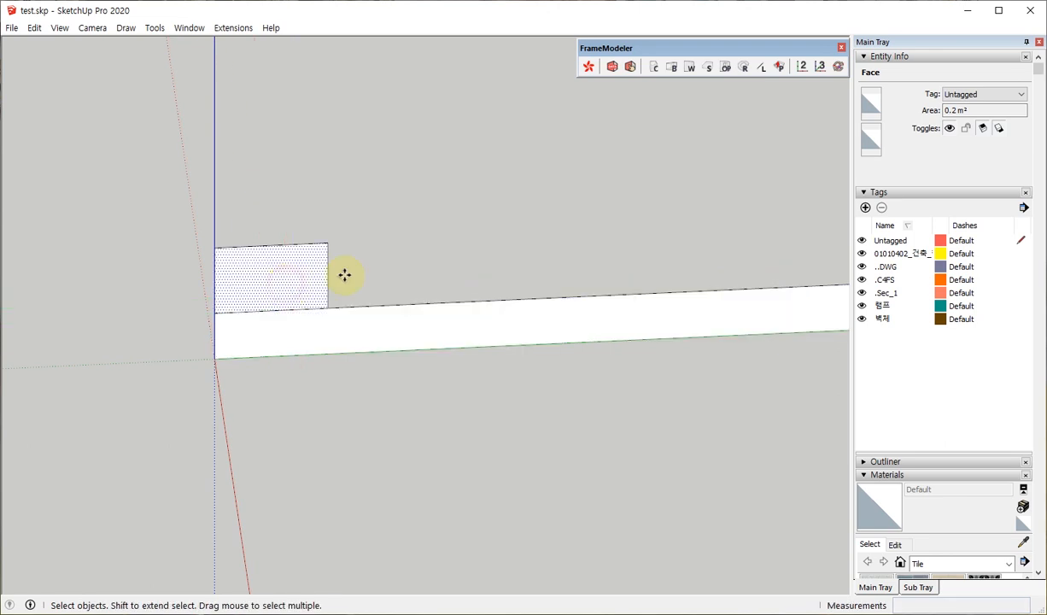
key("m")
key("ctrl")
left_click(324, 248)
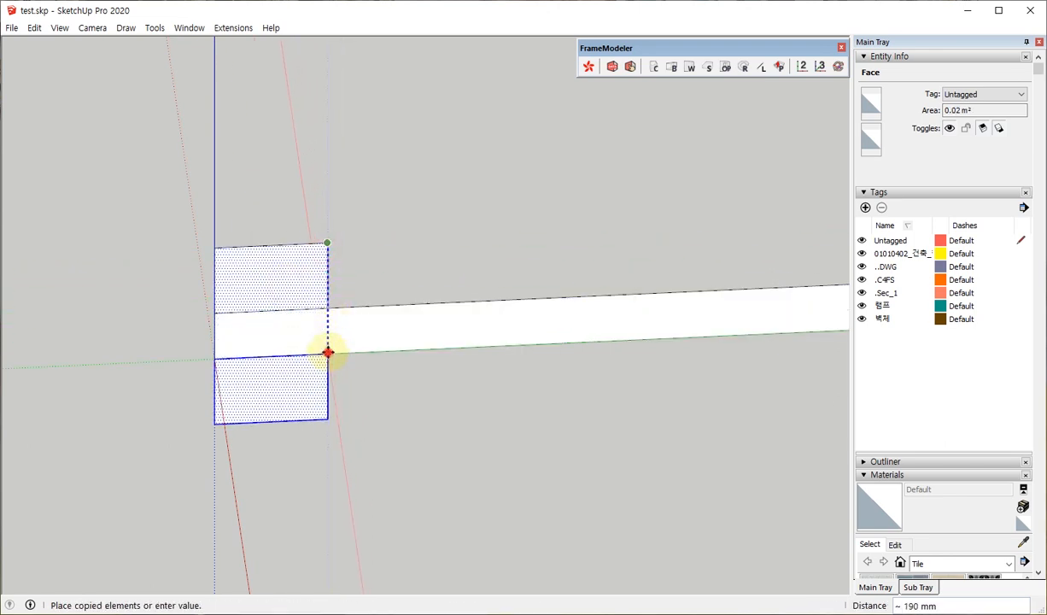
left_click(327, 354)
Step: Scale the copied lower rectangle vertically to make it shallower, keeping its upper edge against the strip
key("s")
left_click(272, 420)
left_click(273, 386)
key("space")
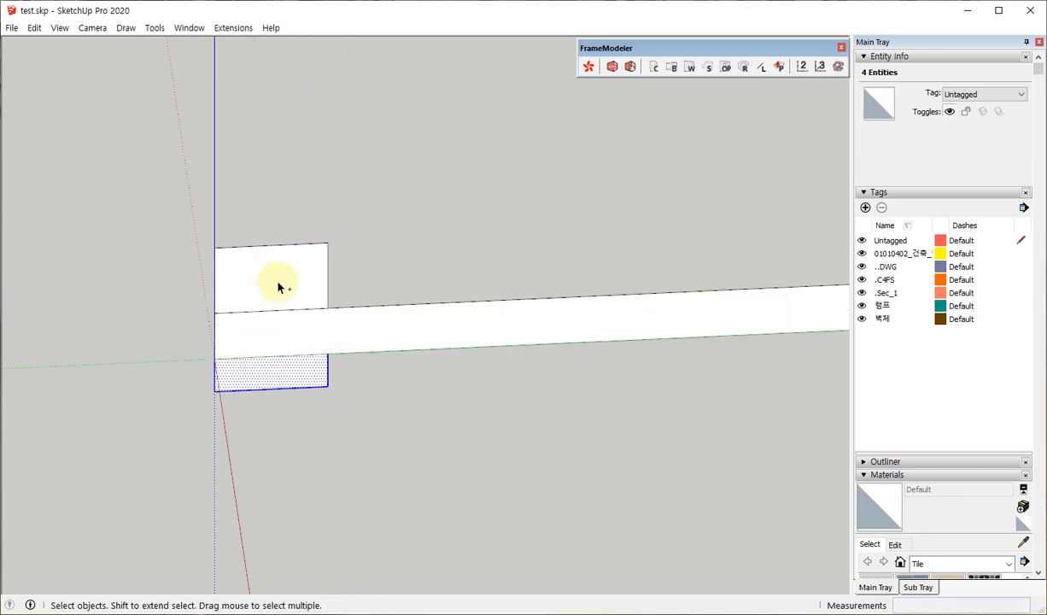
Step: Copy the upper and lower end rectangles together to the opposite end of the strip
left_click(276, 282, "shift")
scroll(262, 328, "down", 2)
key("m")
left_click(302, 315)
key("ctrl")
scroll(245, 321, "down", 3)
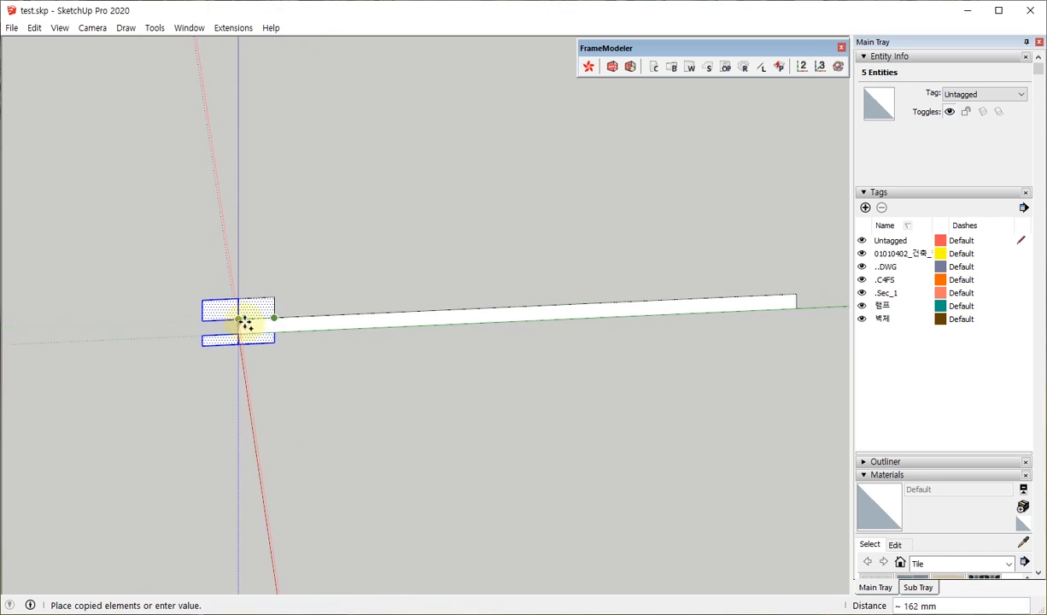
left_click(619, 310)
Step: Erase the inner dividing lines at both ends so the strip and end rectangles form one profile
key("e")
scroll(613, 303, "up", 3)
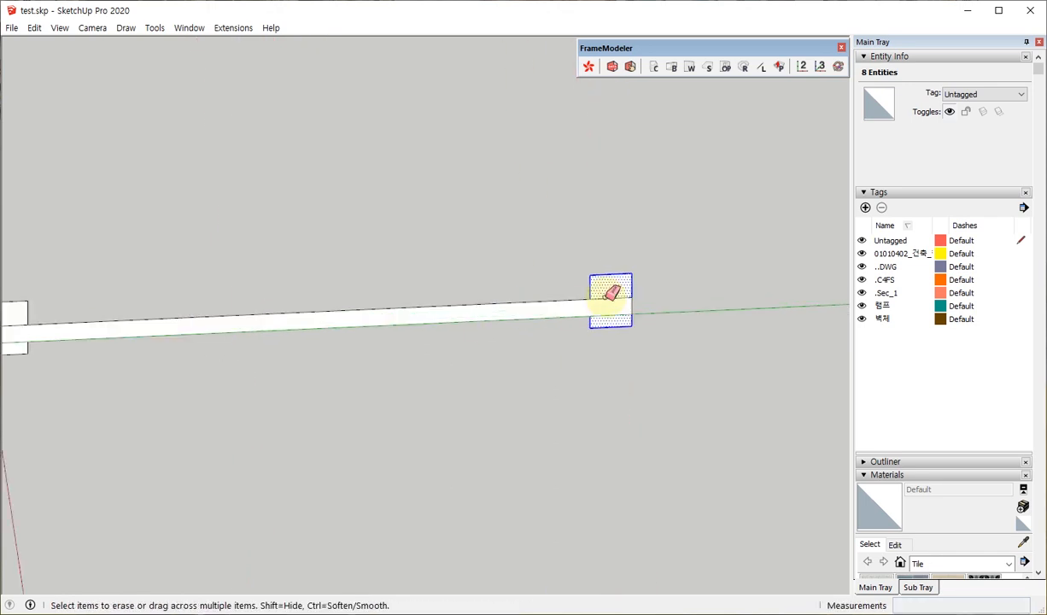
left_click_drag(608, 293, 608, 316)
middle_click_drag(314, 327, 374, 315, "shift")
mouse_move(374, 316)
left_mouse_down()
mouse_move(358, 344)
mouse_move(339, 299)
left_mouse_up()
scroll(431, 301, "down", 3)
middle_click_drag(431, 301, 299, 341)
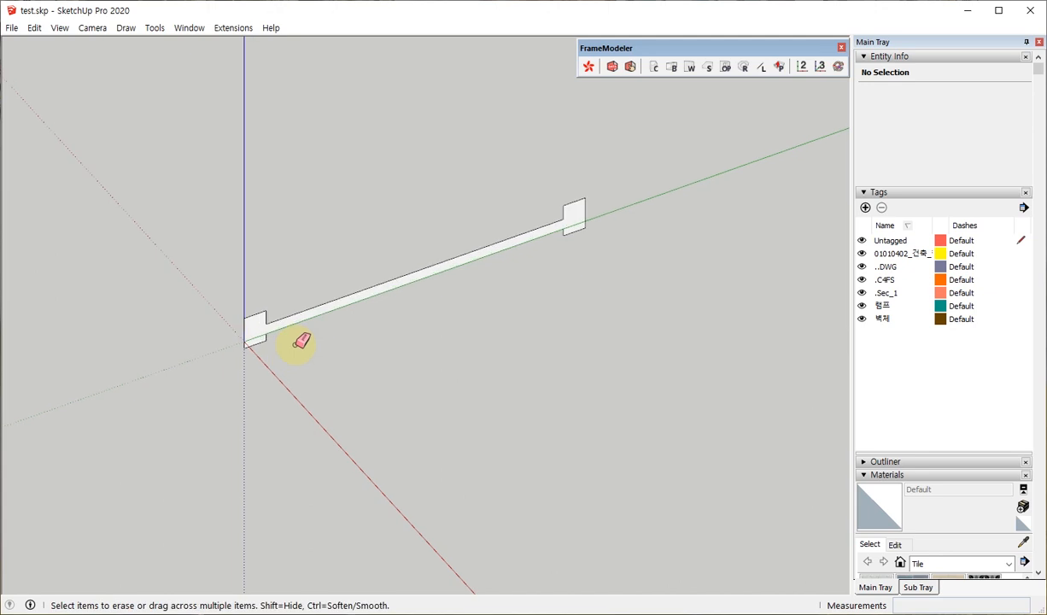
key("space")
Step: Extrude the profile along the red axis with Push/Pull into a short slab with raised side curbs
scroll(398, 356, "up", 2)
scroll(676, 189, "down", 3)
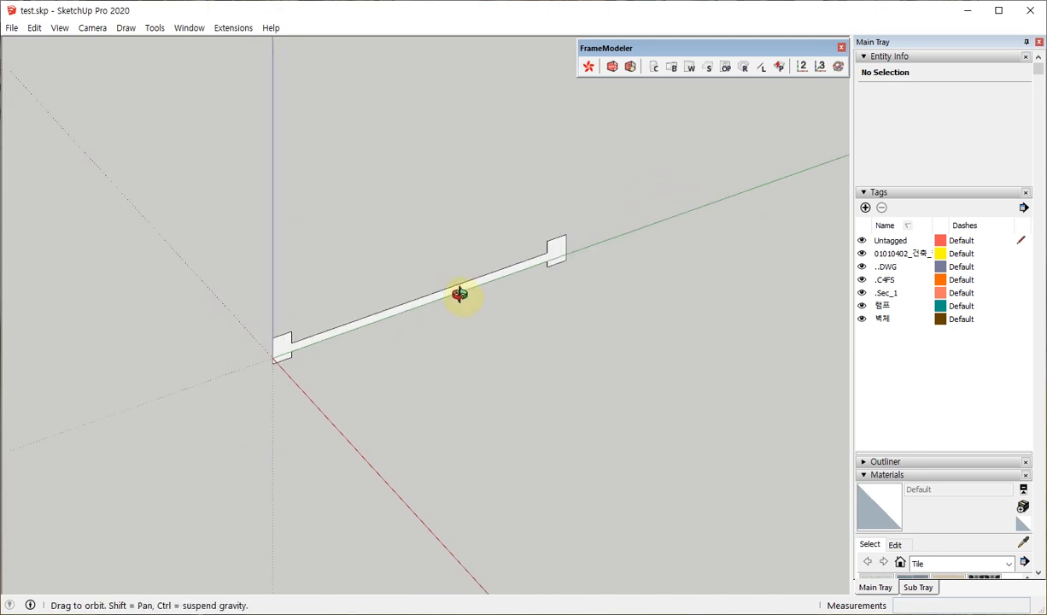
middle_click_drag(461, 295, 276, 377)
key("p")
left_click_drag(291, 327, 368, 429)
middle_click_drag(358, 435, 449, 380)
key("space")
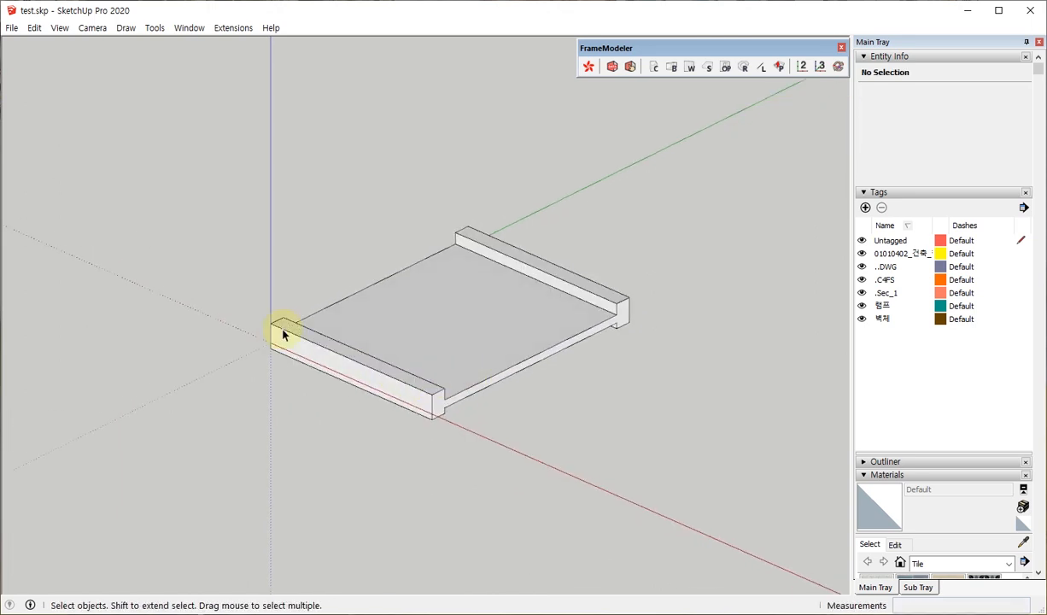
Step: Make the whole slab with its curbs into a group
triple_click(427, 397)
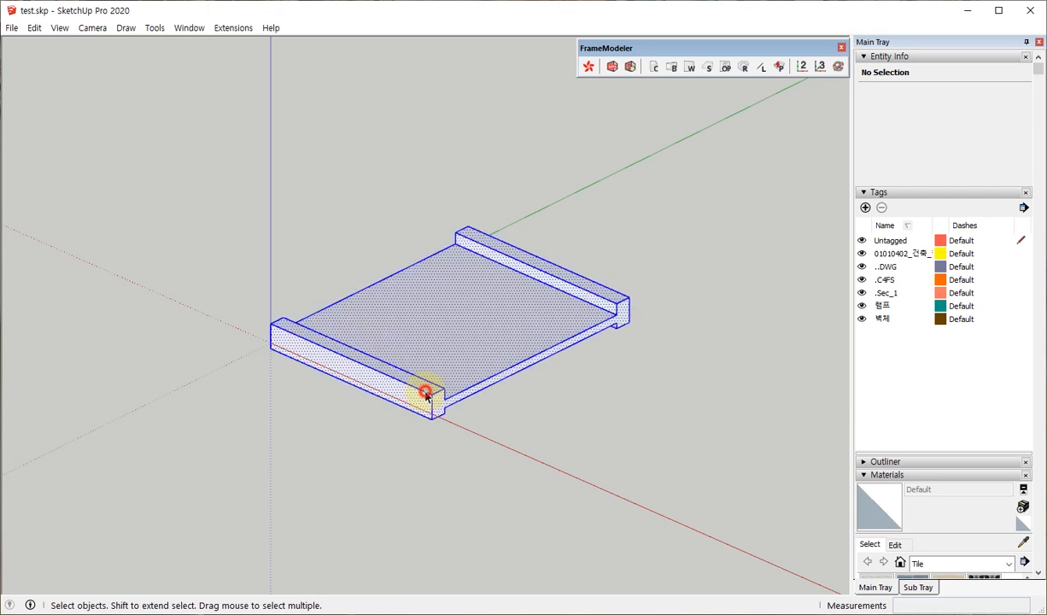
right_click(464, 275)
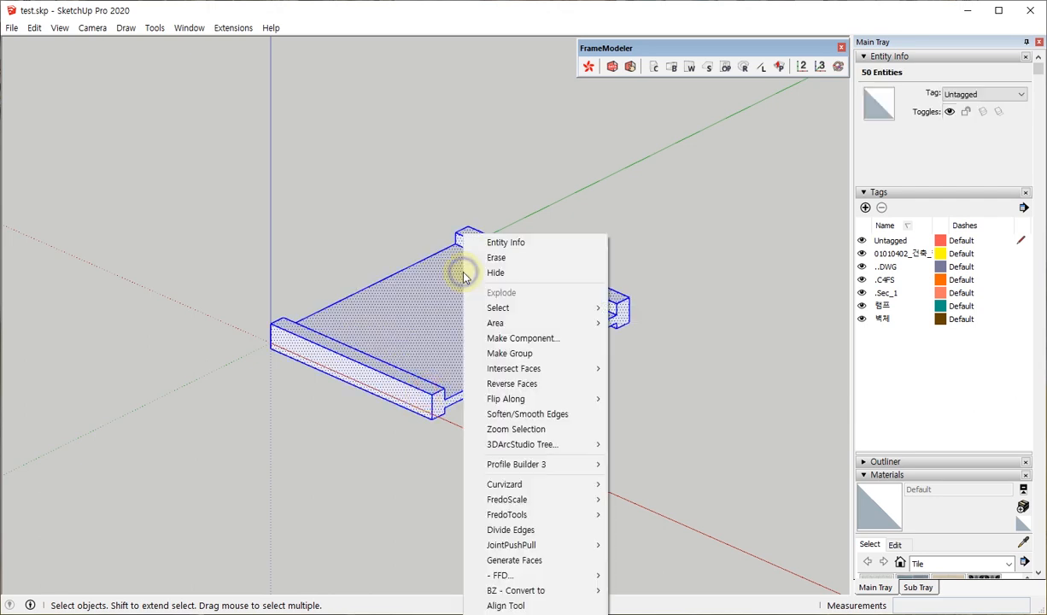
left_click(545, 354)
scroll(265, 391, "down", 5)
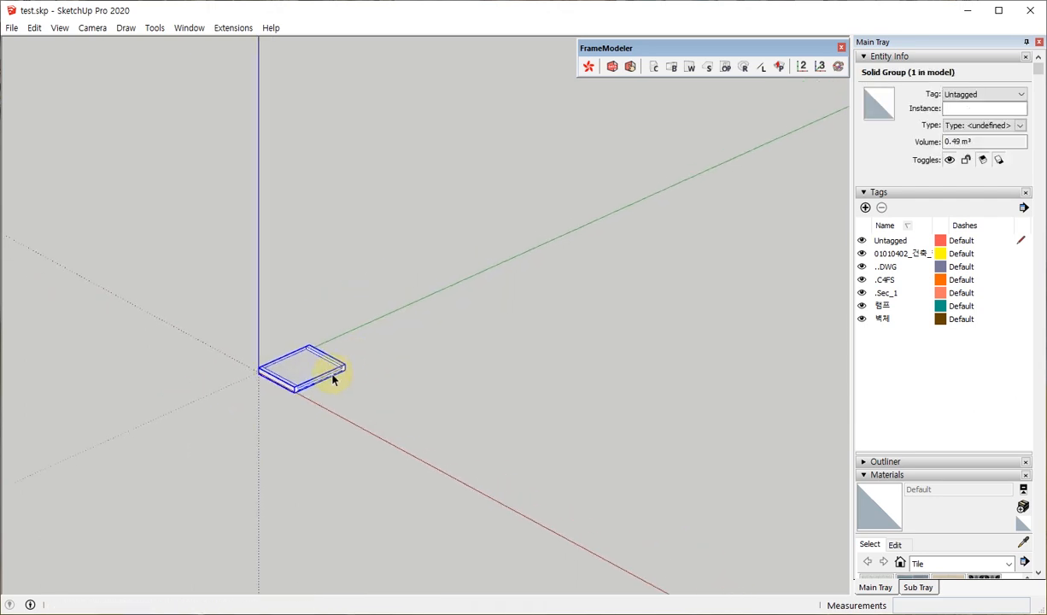
key("a")
left_click(419, 349)
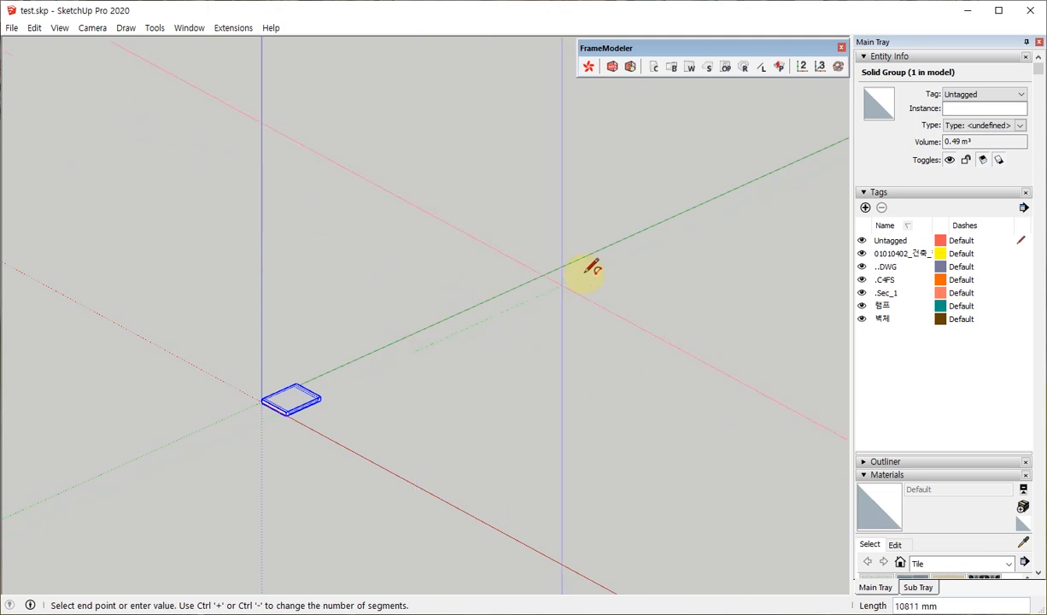
left_click(622, 255)
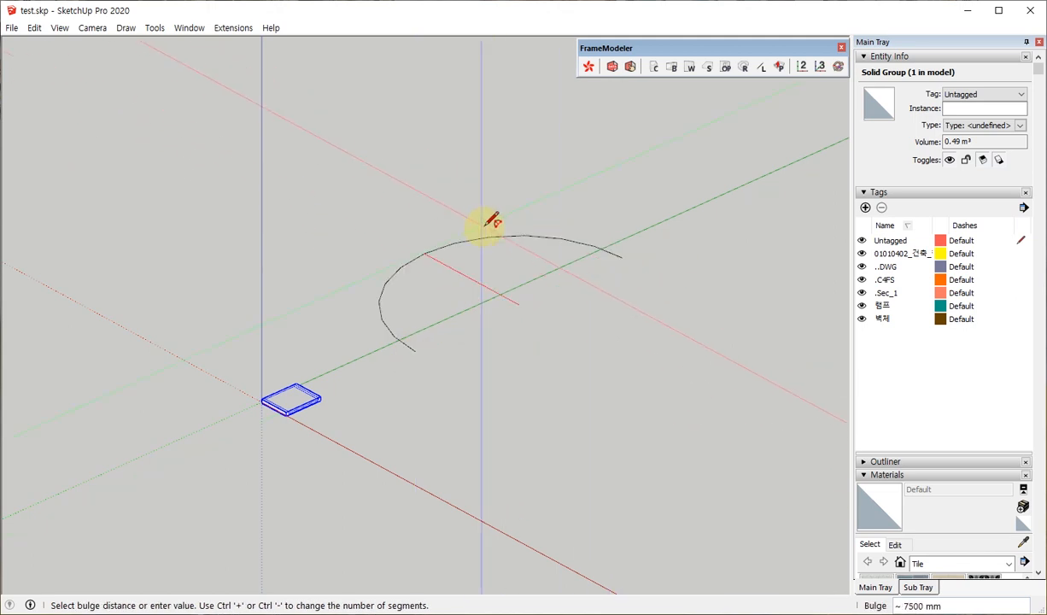
key("space")
Step: Draw an arc beyond the slab, parallel to the green axis, with a chord of about 22848 mm and a bulge of about 8178 mm
key("a")
left_click(403, 356)
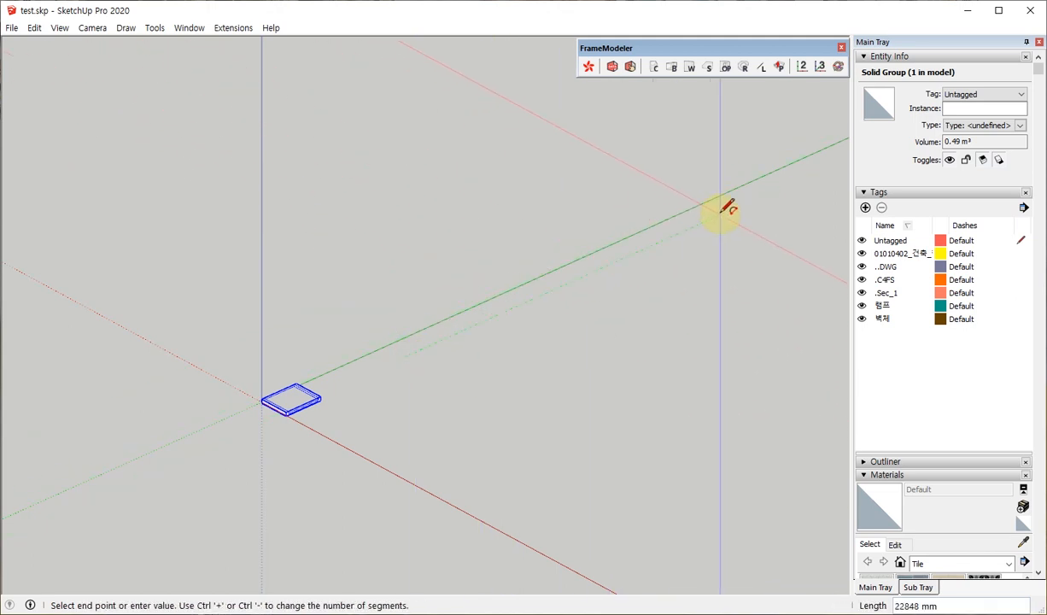
left_click(720, 212)
left_click(445, 233)
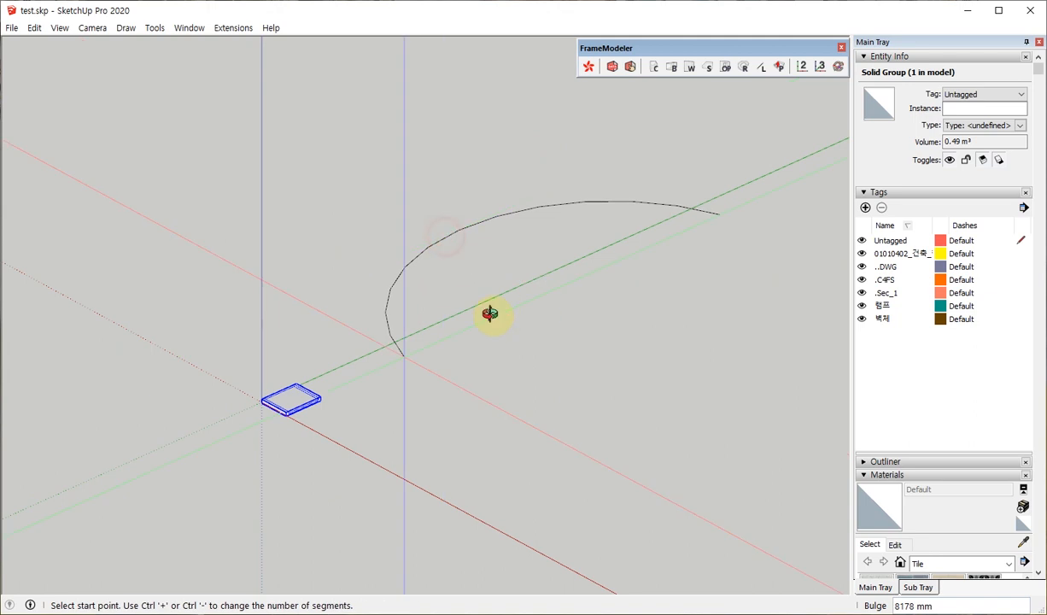
middle_click_drag(490, 313, 547, 313)
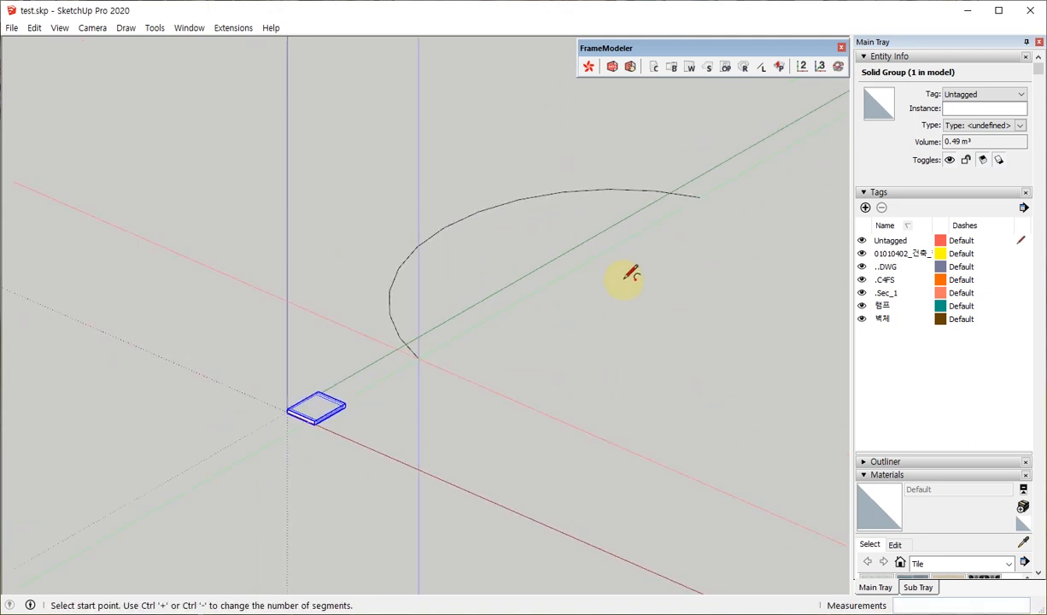
Step: Clear the selection and raise the arc's far endpoint vertically along the blue axis so the curve slopes upward
key("m")
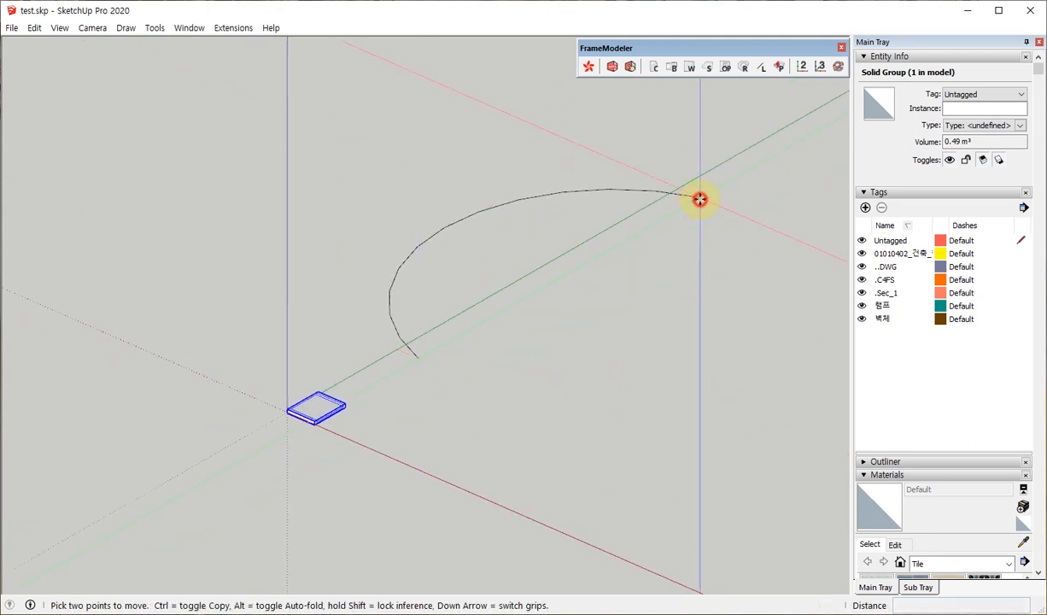
key("space")
key("ctrl+t")
key("m")
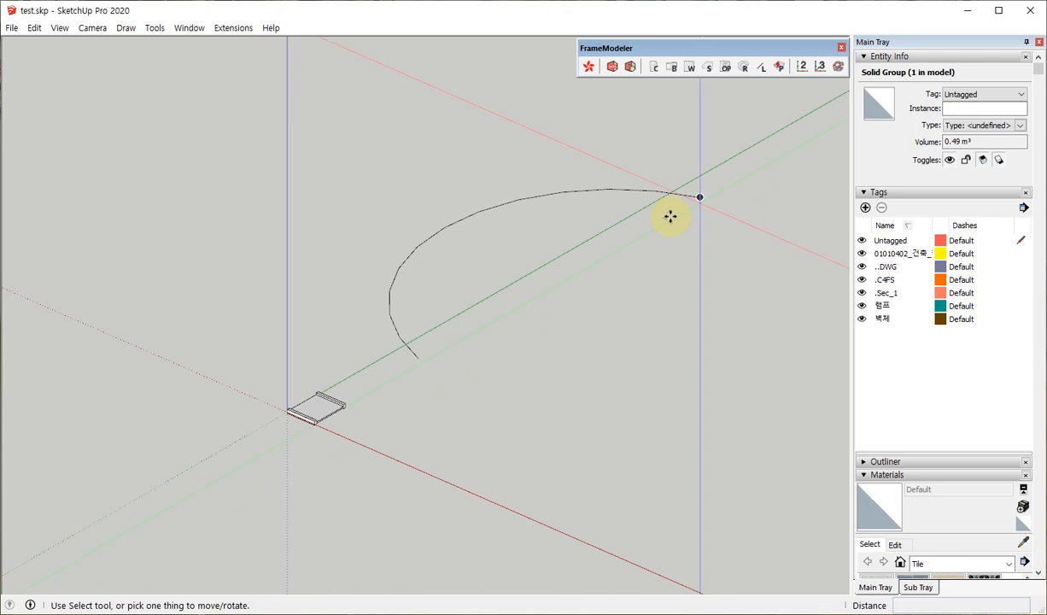
left_click(698, 197)
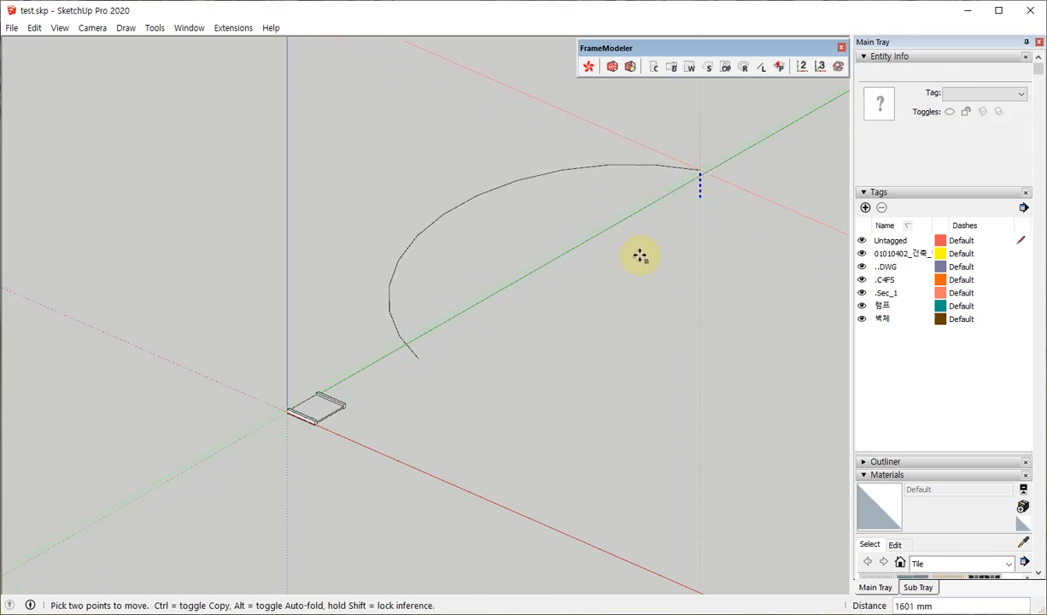
middle_click_drag(642, 253, 569, 282)
left_click(632, 189)
Step: Start the FrameModeler ramp tool and choose the slab group as the ramp's section
middle_click_drag(502, 333, 374, 412)
scroll(350, 342, "up", 4)
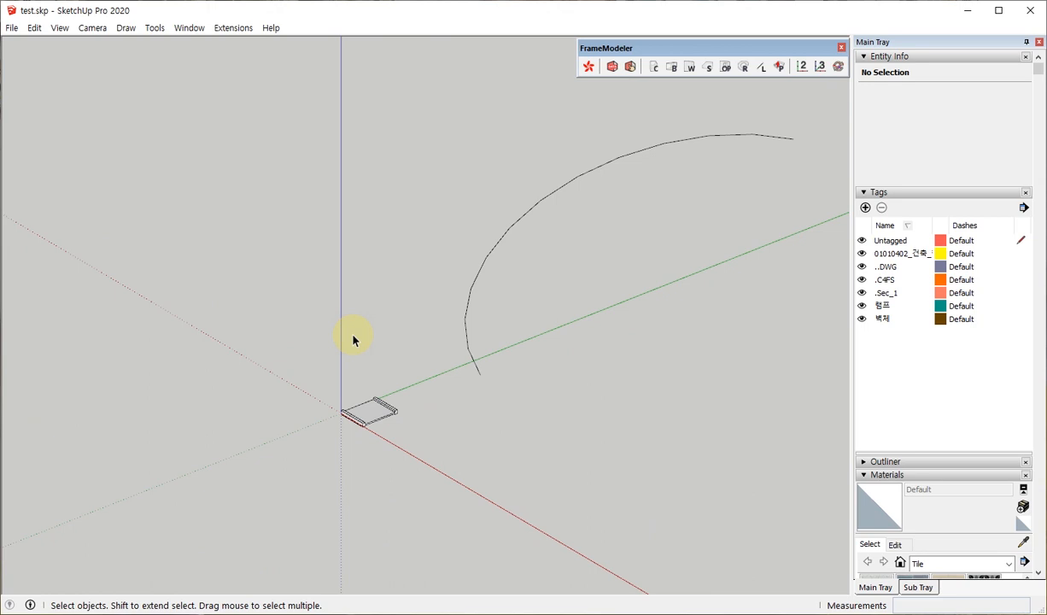
left_click(744, 67)
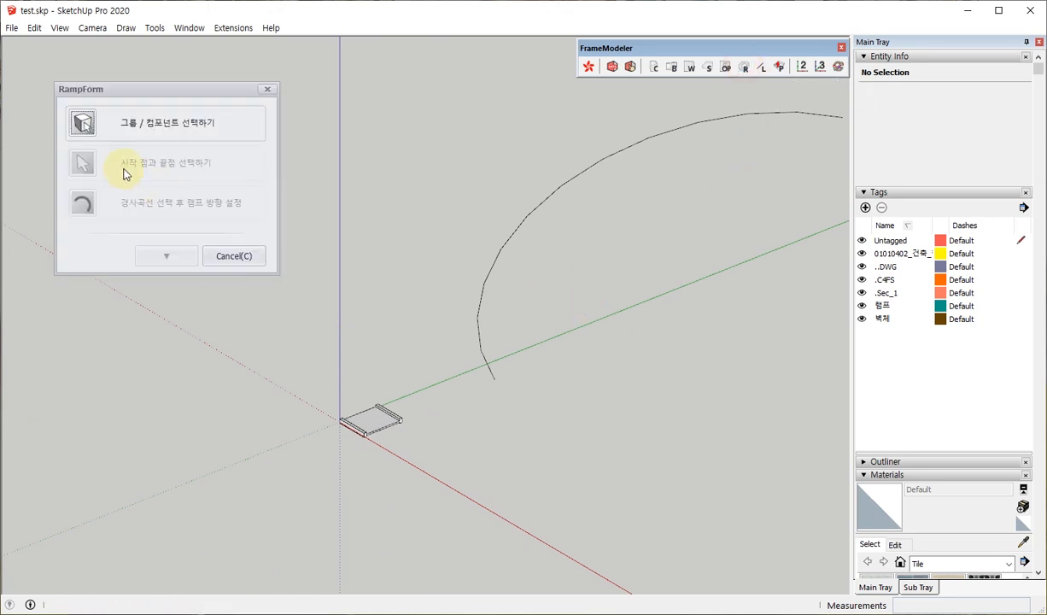
left_click(88, 123)
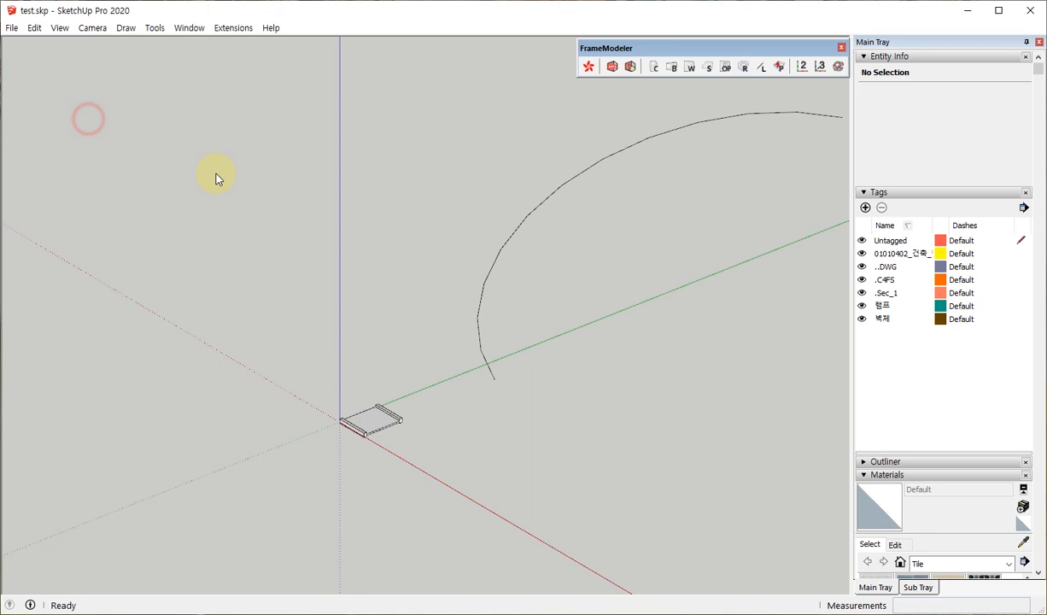
left_click(377, 428)
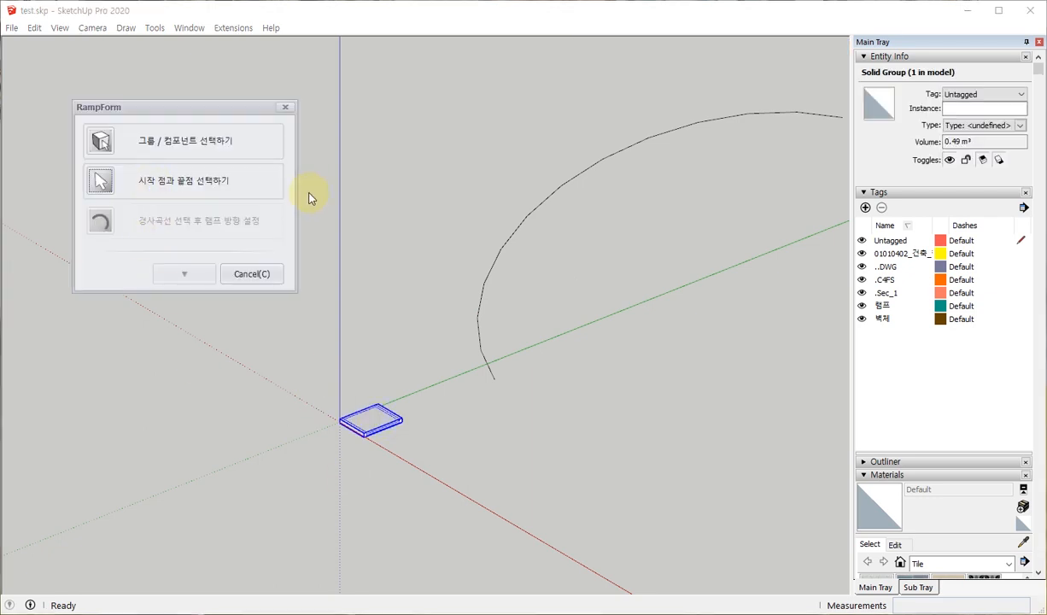
Step: Pick the ramp's start point at the slab's lower corner near the origin and its end point at the far end of that bottom edge
left_click(98, 180)
scroll(359, 436, "up", 6)
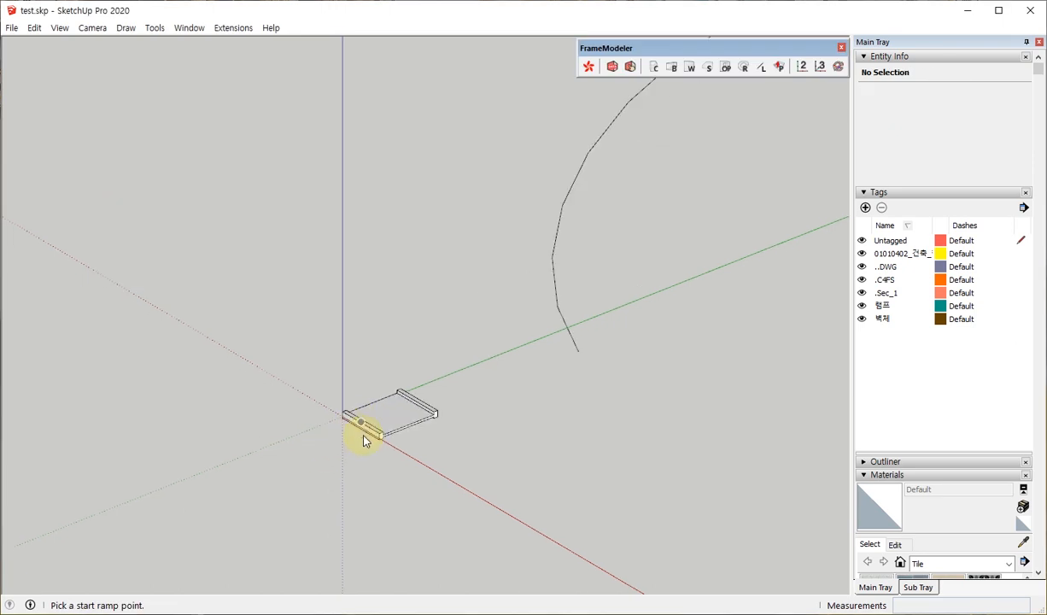
scroll(374, 432, "up", 3)
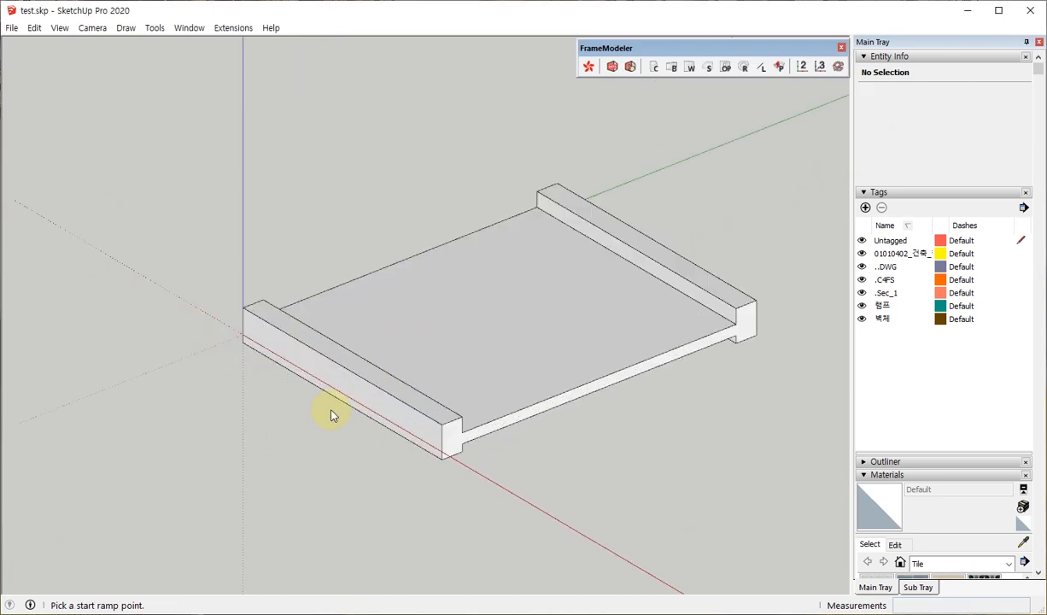
middle_click_drag(332, 412, 253, 397)
scroll(239, 341, "up", 3)
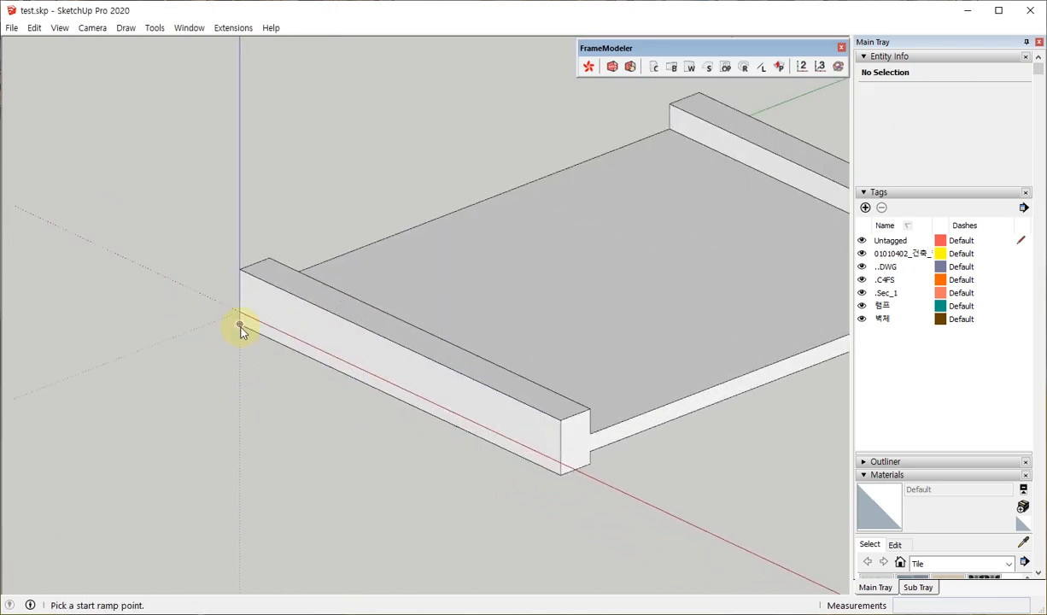
left_click(240, 325)
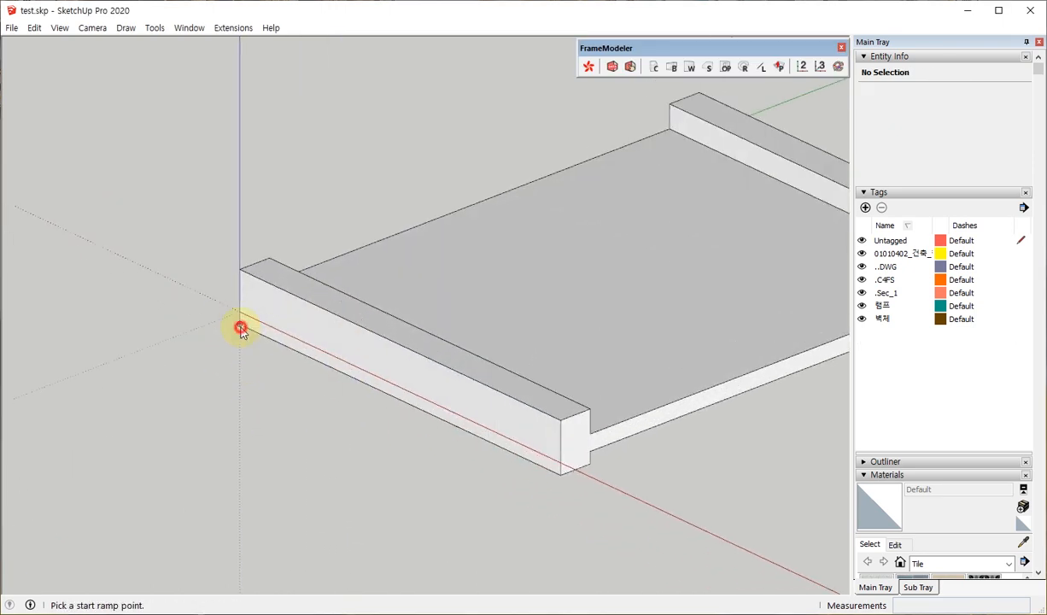
left_click(560, 475)
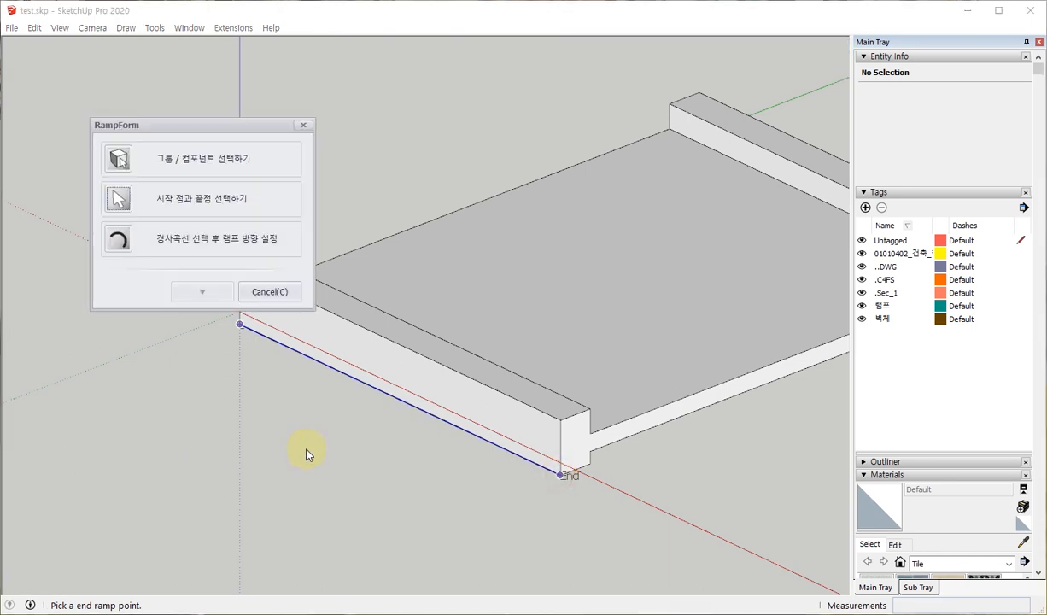
Step: Choose the inclined arc as the ramp's slope curve and check the ramp preview from several angles
left_click(118, 242)
scroll(190, 384, "down", 3)
scroll(190, 384, "down", 4)
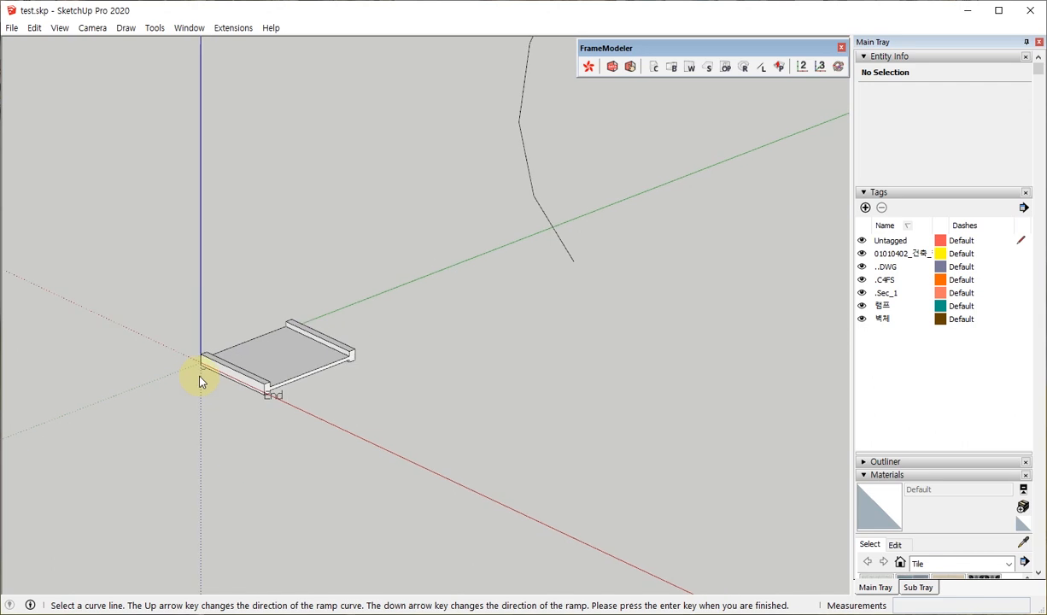
left_click(443, 195)
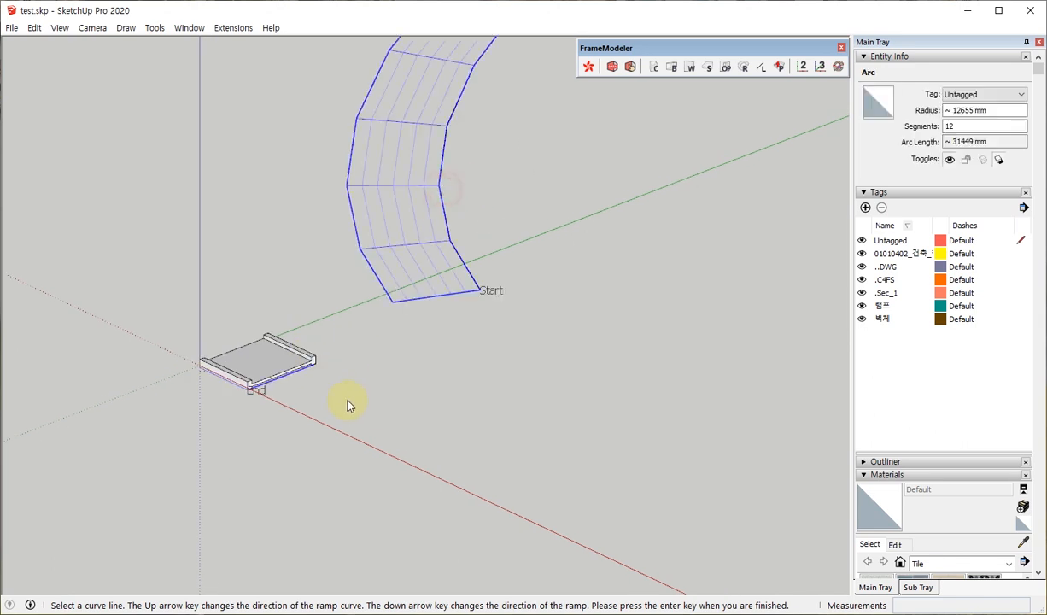
scroll(346, 404, "down", 2)
scroll(155, 448, "down", 2)
middle_click_drag(362, 246, 374, 90)
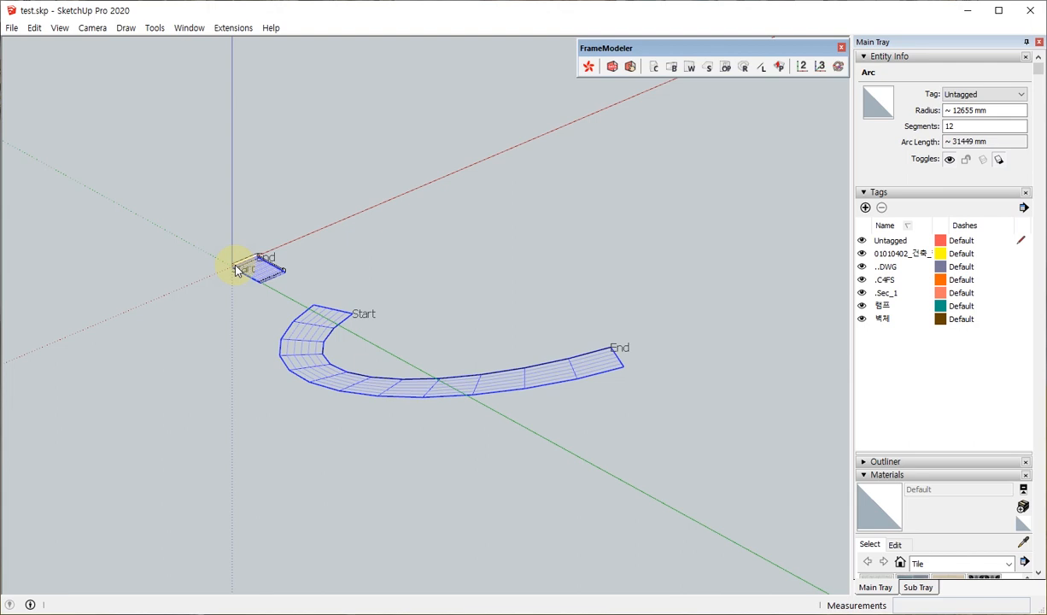
middle_click_drag(237, 270, 346, 299)
middle_click_drag(363, 212, 325, 293)
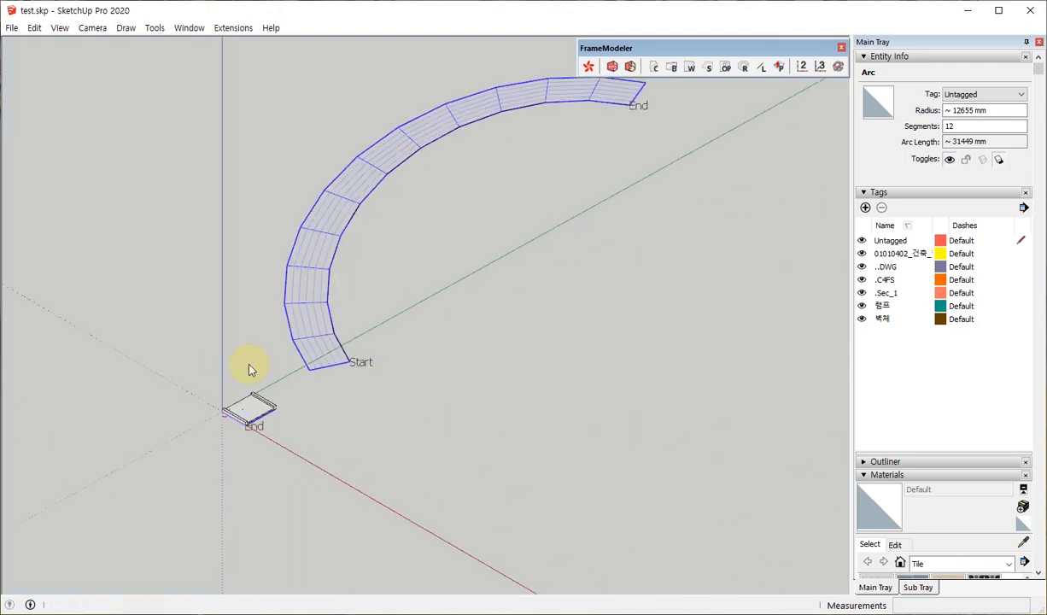
middle_click_drag(250, 369, 328, 299)
Step: Try the ramp preview's direction variants and settle on the outer side of the arc, with the start at its lower end
key("Tab")
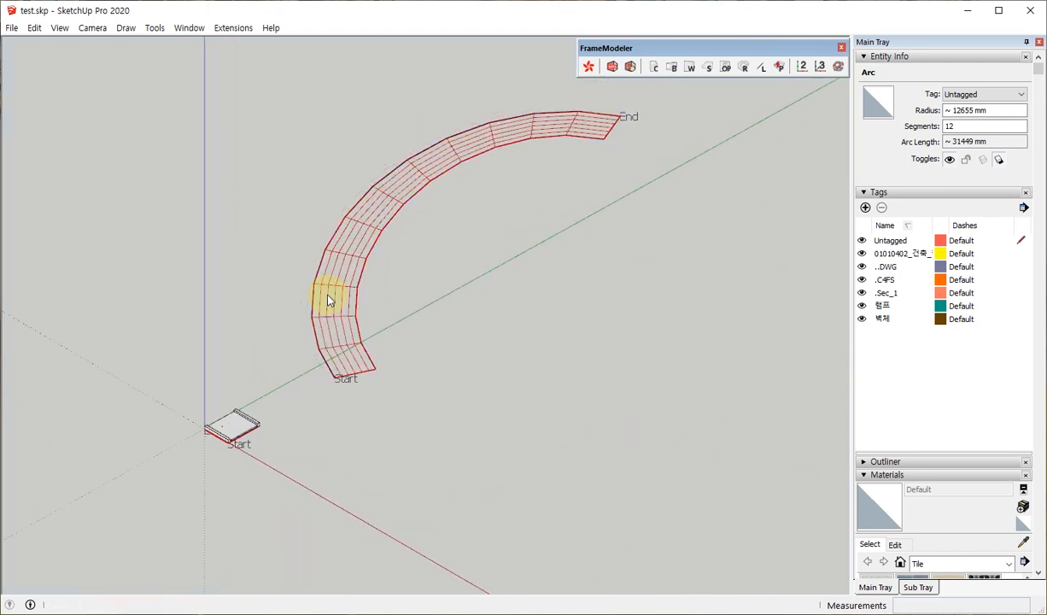
key("Tab")
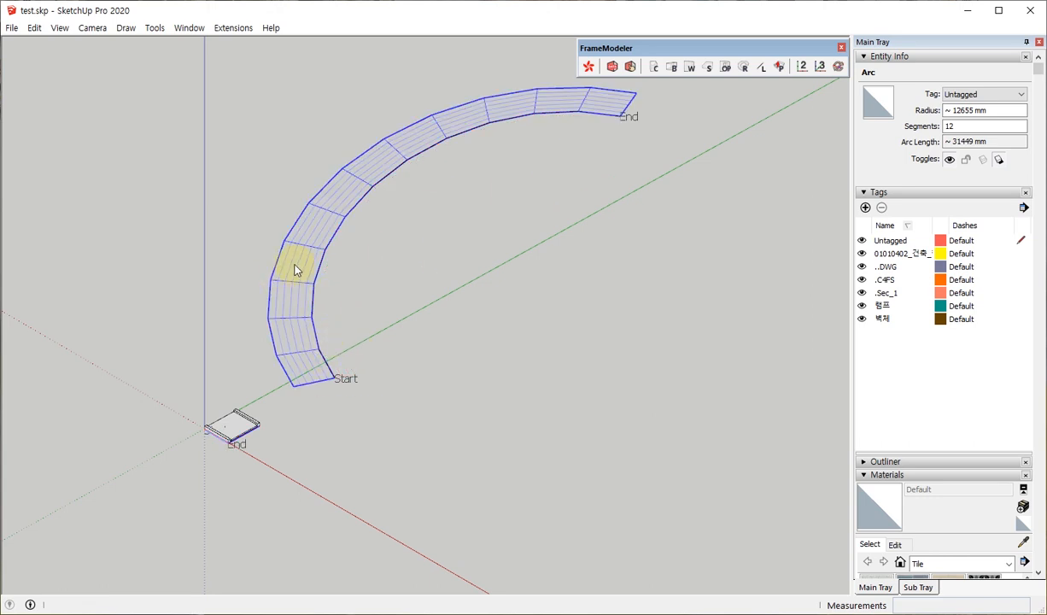
key("Tab")
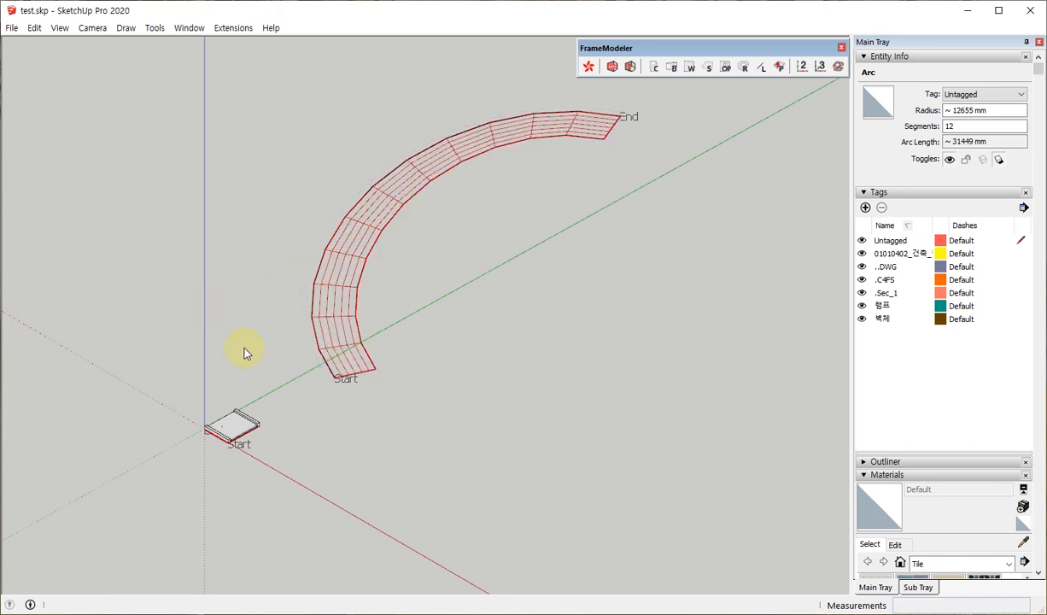
key("Tab")
key("Tab")
key("Tab")
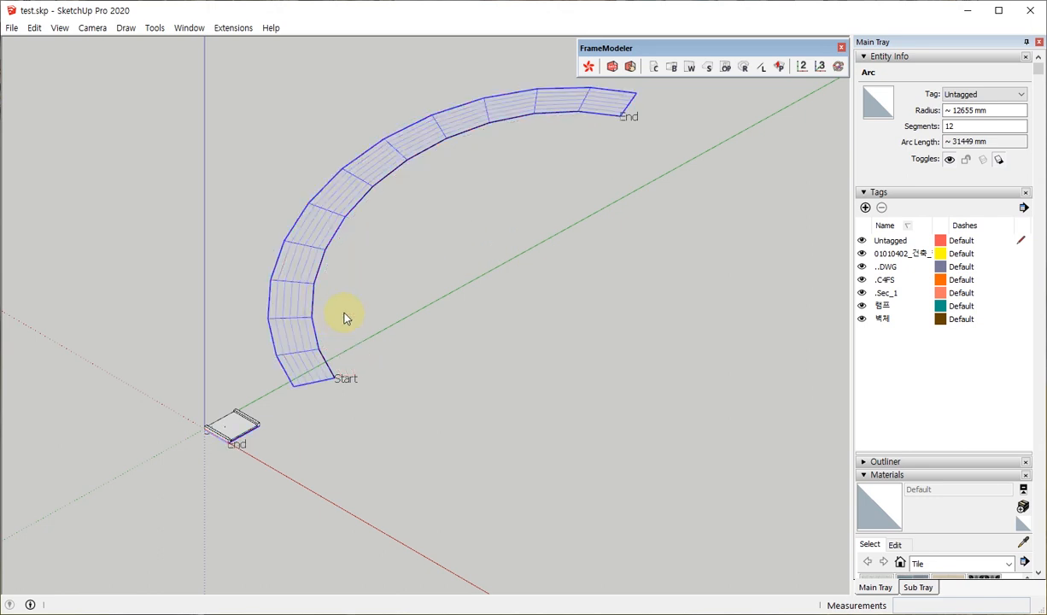
key("ctrl")
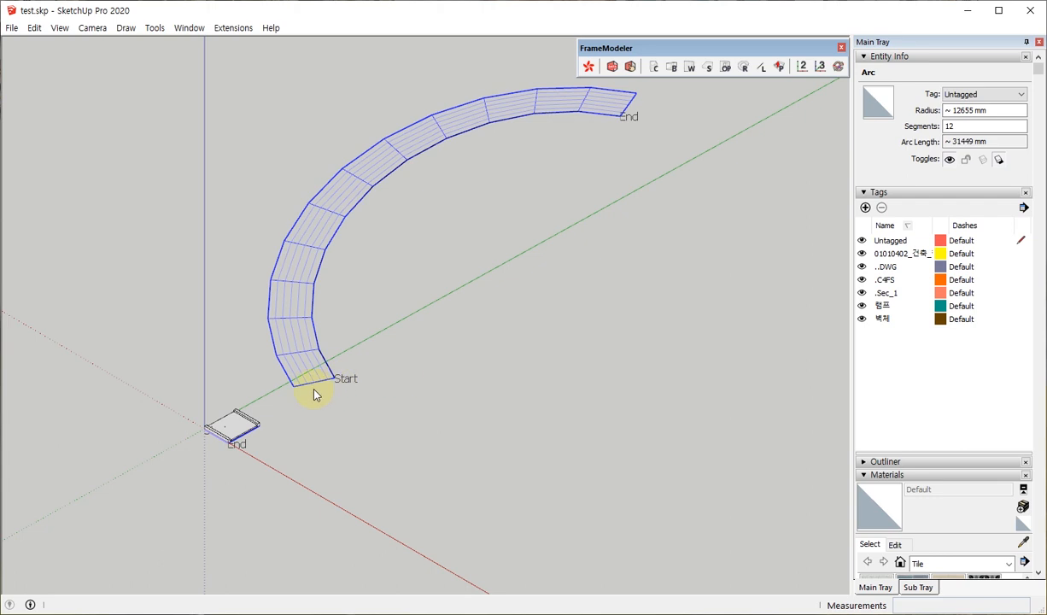
key("ctrl")
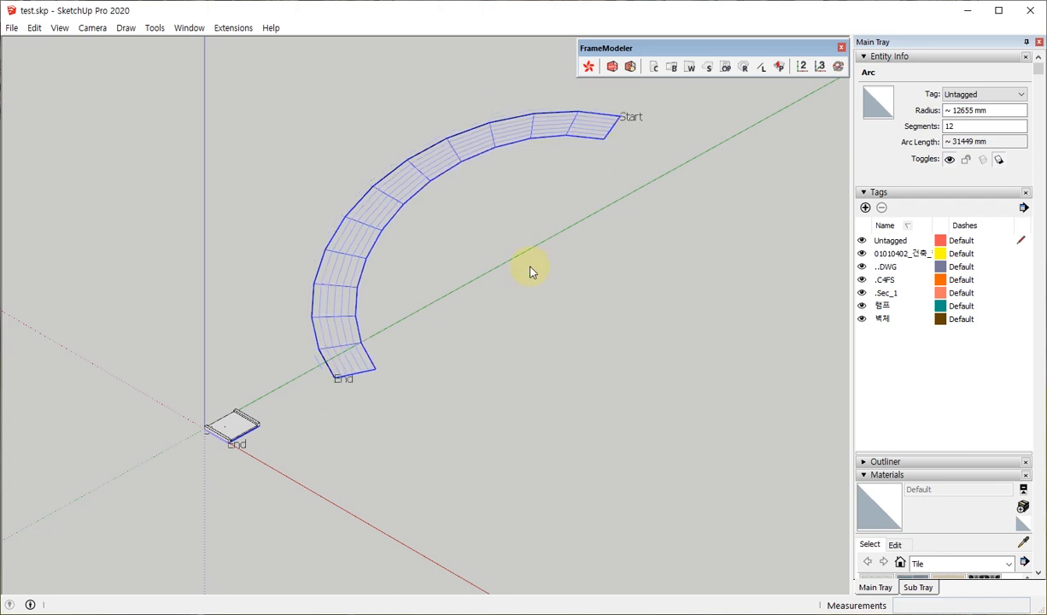
left_click(440, 381)
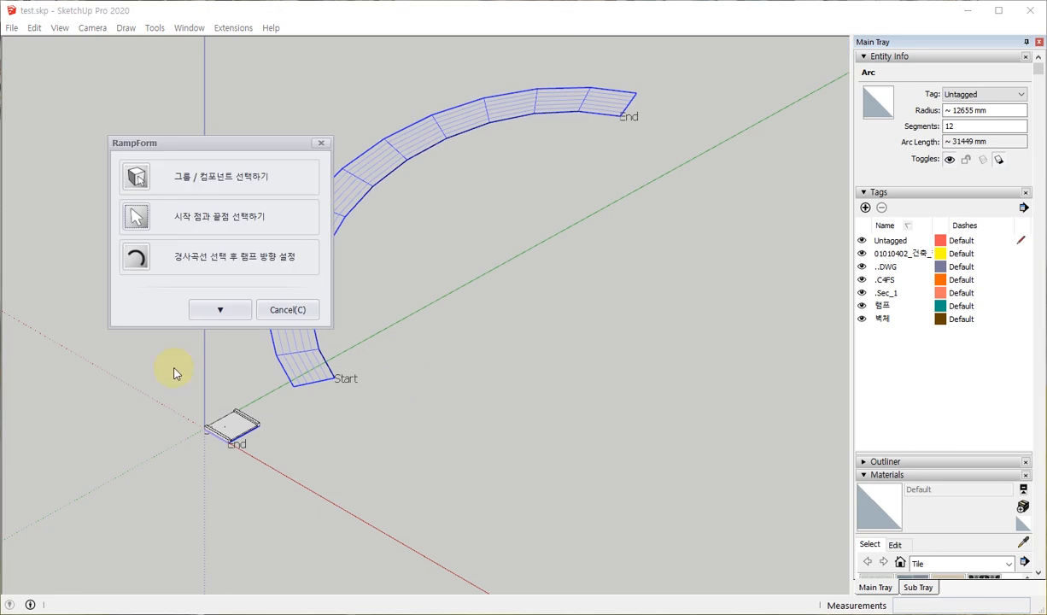
Step: Set the member's definition to "ramp" and its form material to Euro Form, and apply the settings to generate the ramp
left_click(227, 312)
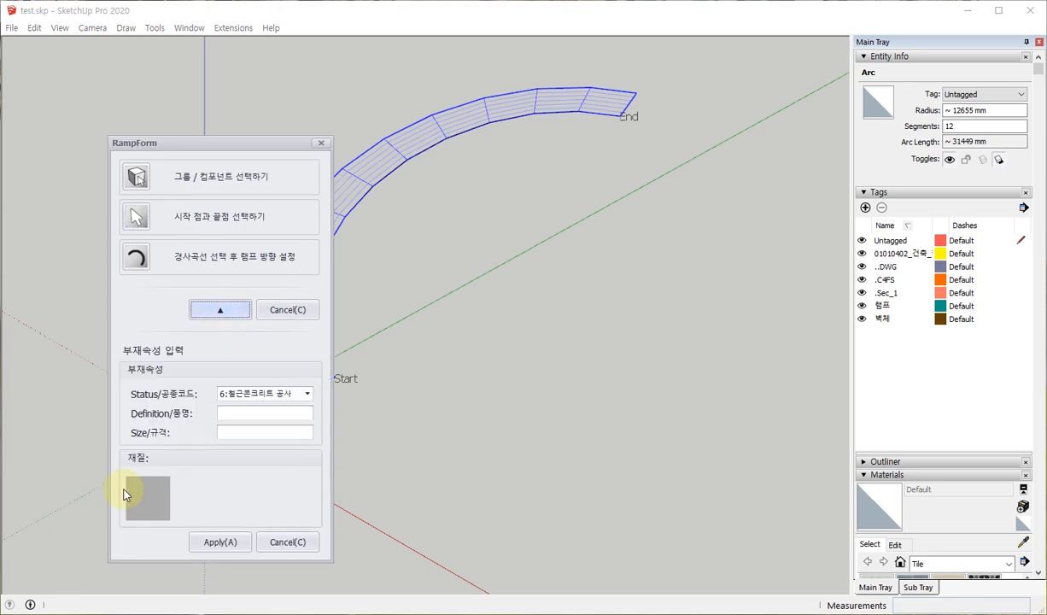
left_click(265, 412)
type("ramp")
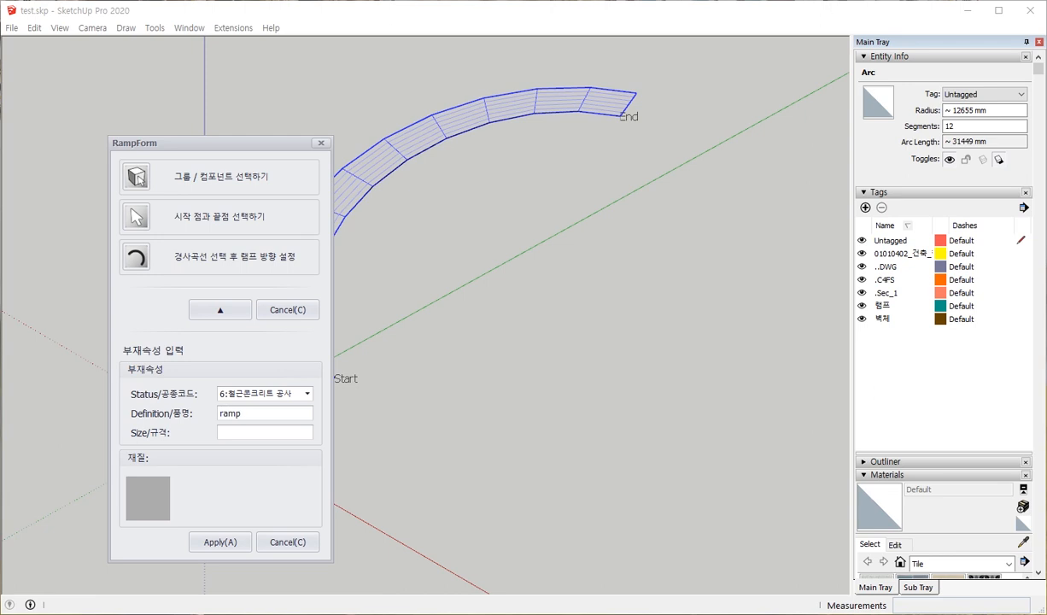
left_click(158, 500)
left_click(222, 288)
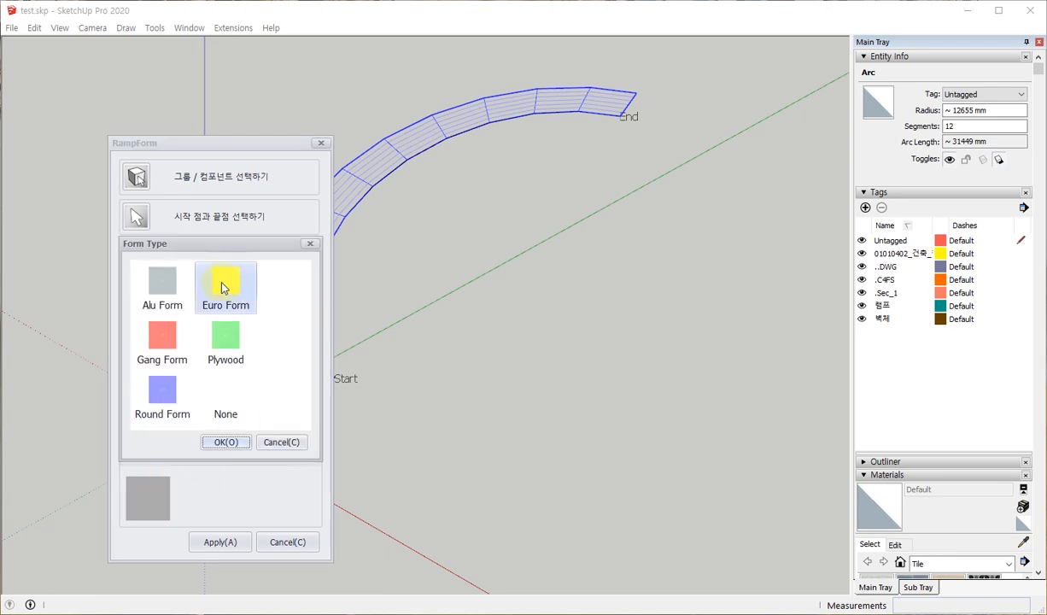
left_click(227, 441)
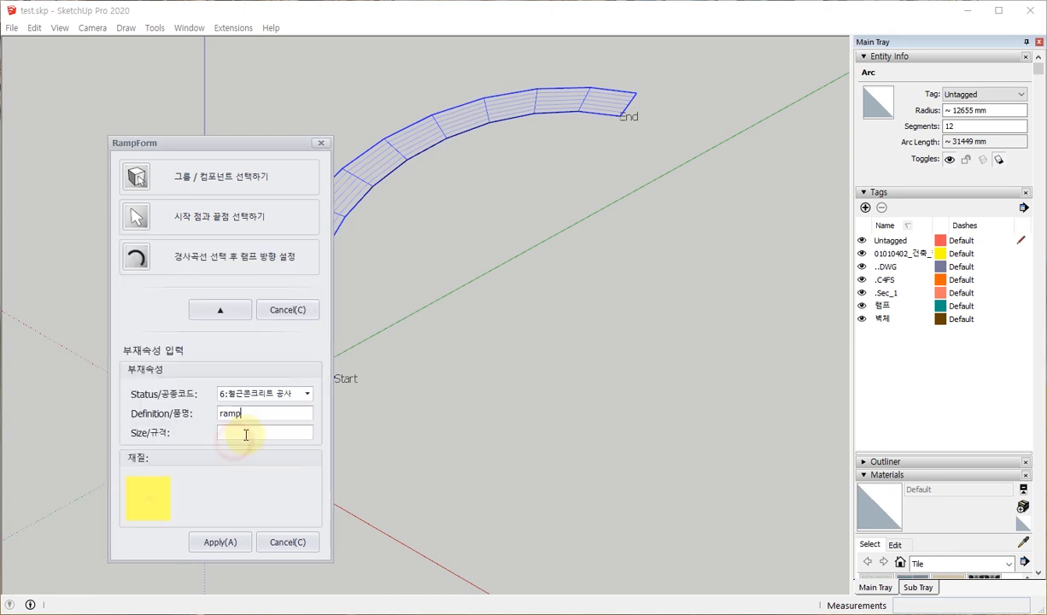
left_click(229, 545)
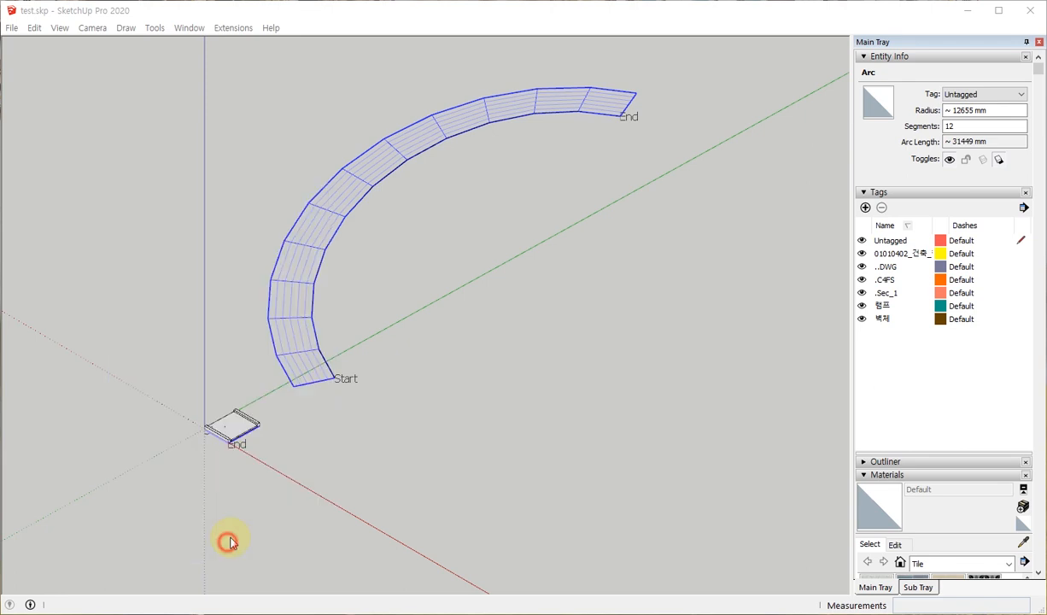
Step: Examine the generated ramp's curbs, end section and slope, and compare it with the original slab group
middle_click_drag(430, 440, 314, 398)
scroll(315, 397, "up", 6)
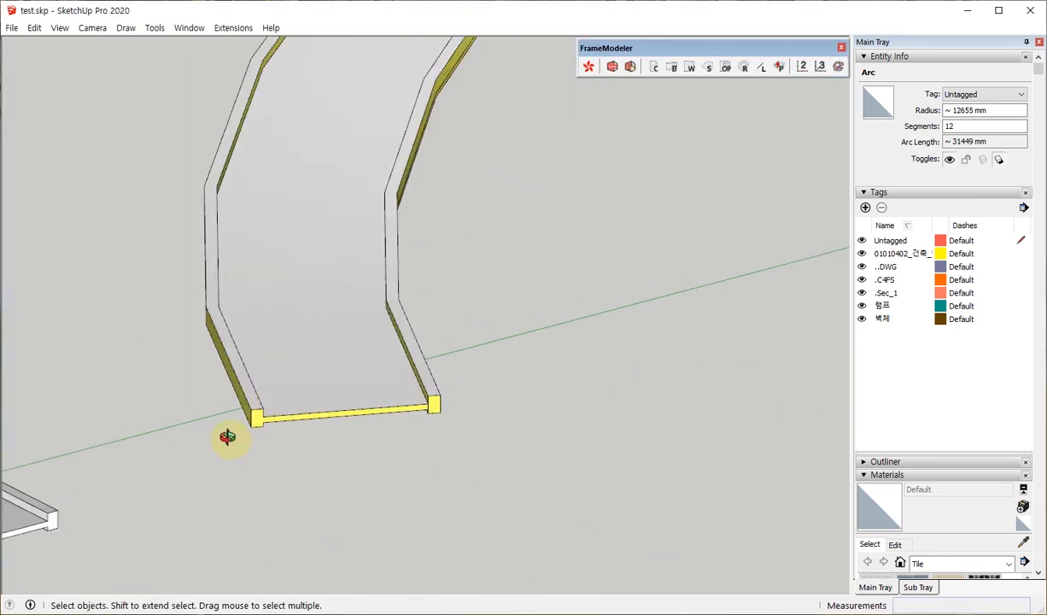
middle_click_drag(229, 435, 300, 307)
scroll(264, 437, "down", 6)
middle_click_drag(264, 437, 369, 386)
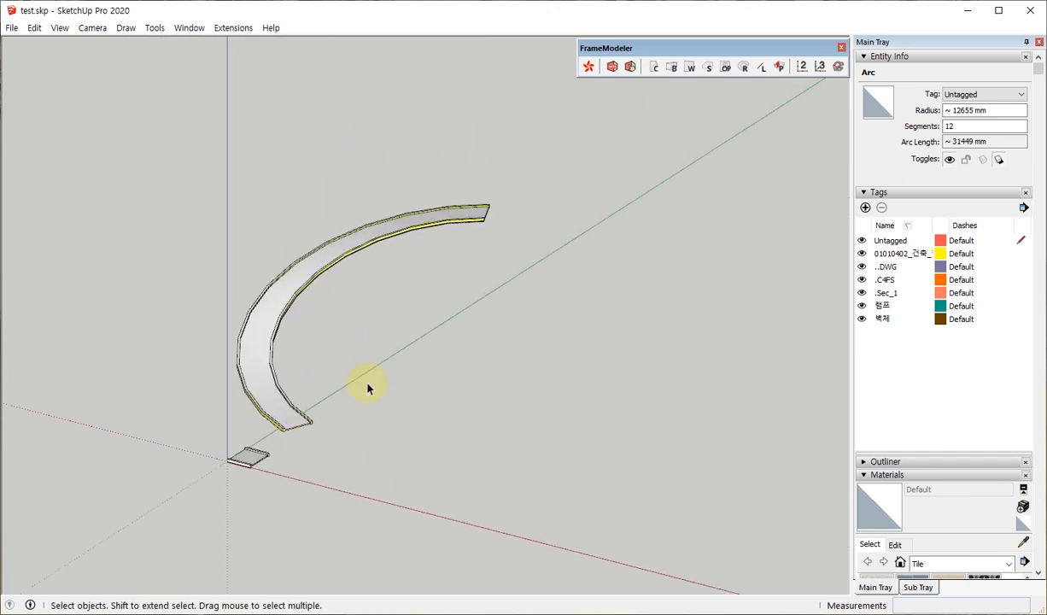
scroll(279, 470, "up", 4)
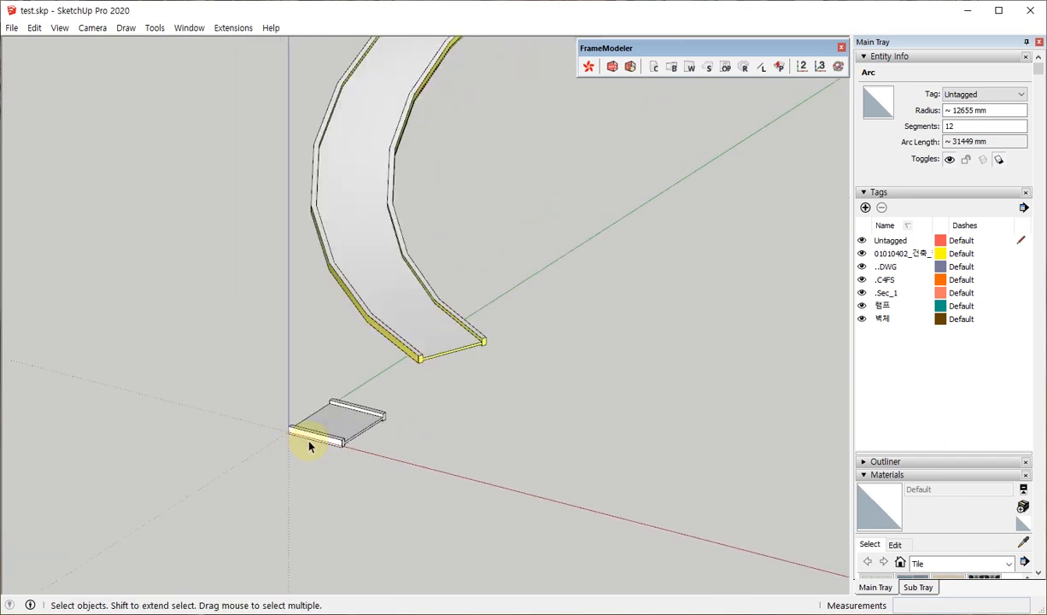
scroll(250, 444, "down", 5)
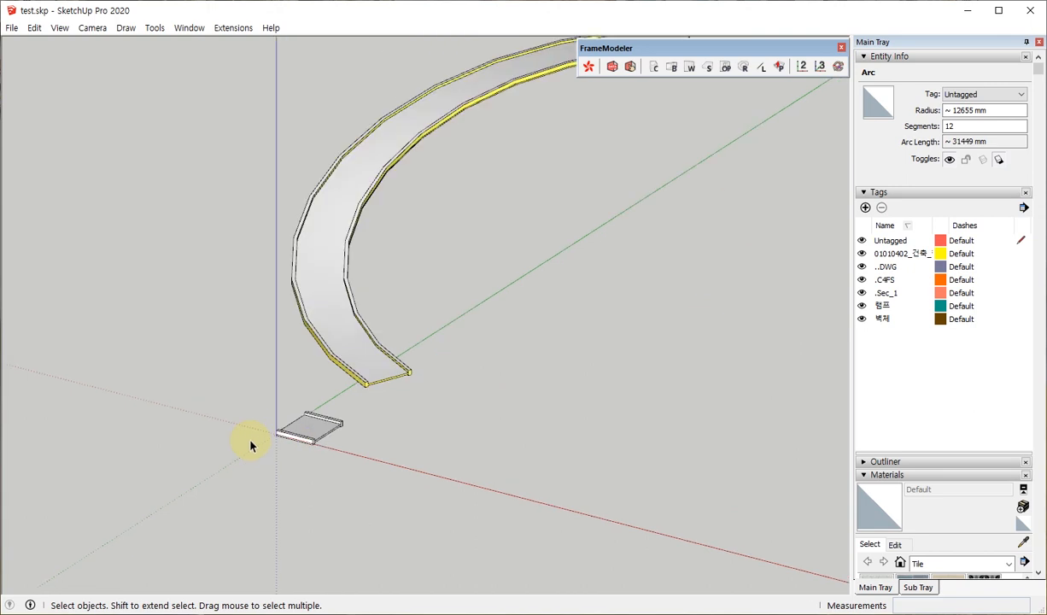
middle_click_drag(355, 432, 337, 371)
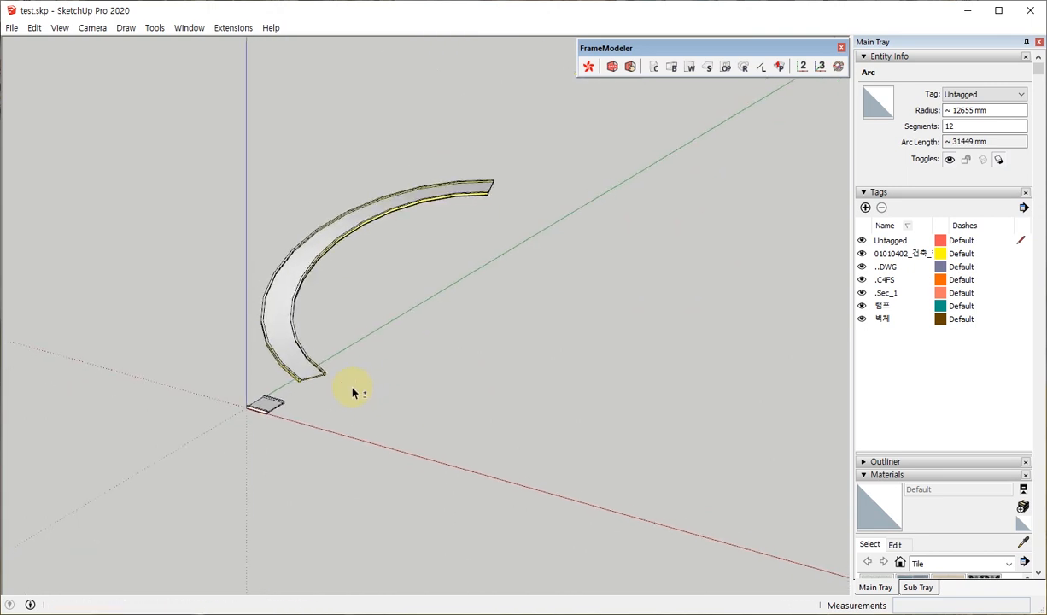
Step: Delete the generated curved ramp
scroll(264, 310, "up", 3)
left_click(276, 326)
key("Delete")
Step: Try deleting the slab group at the origin
left_click(261, 454)
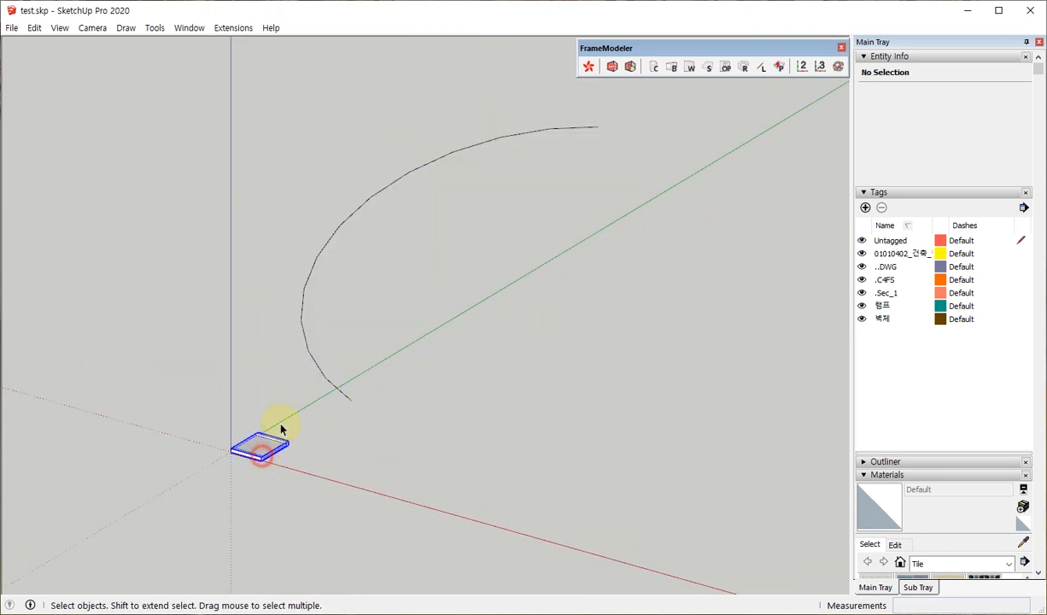
key("Delete")
Step: Select the arc together with the slab group and place a copy of both farther along the red axis
left_click(358, 405)
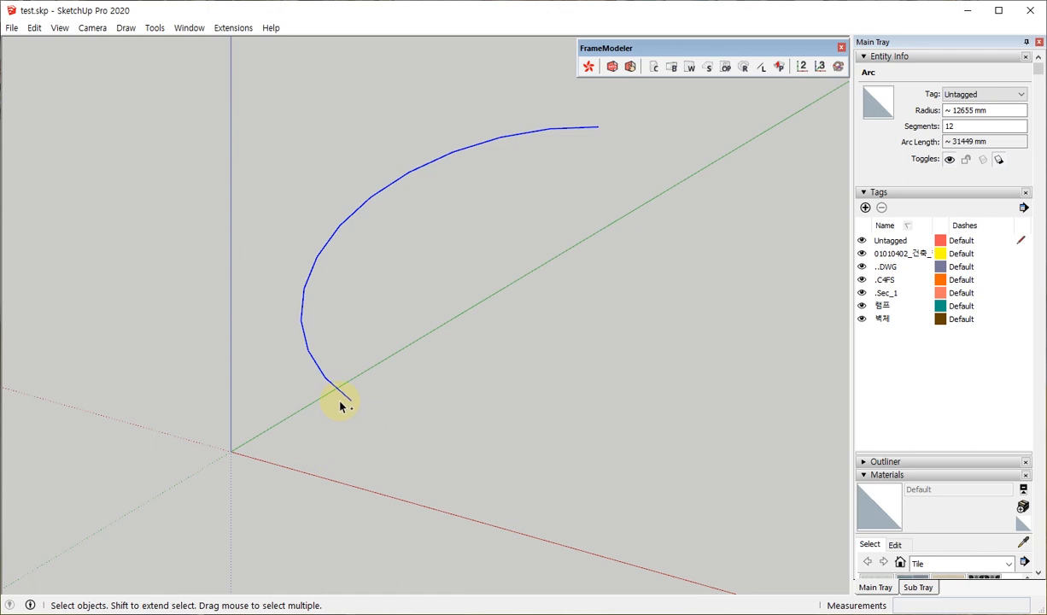
scroll(340, 407, "down", 3)
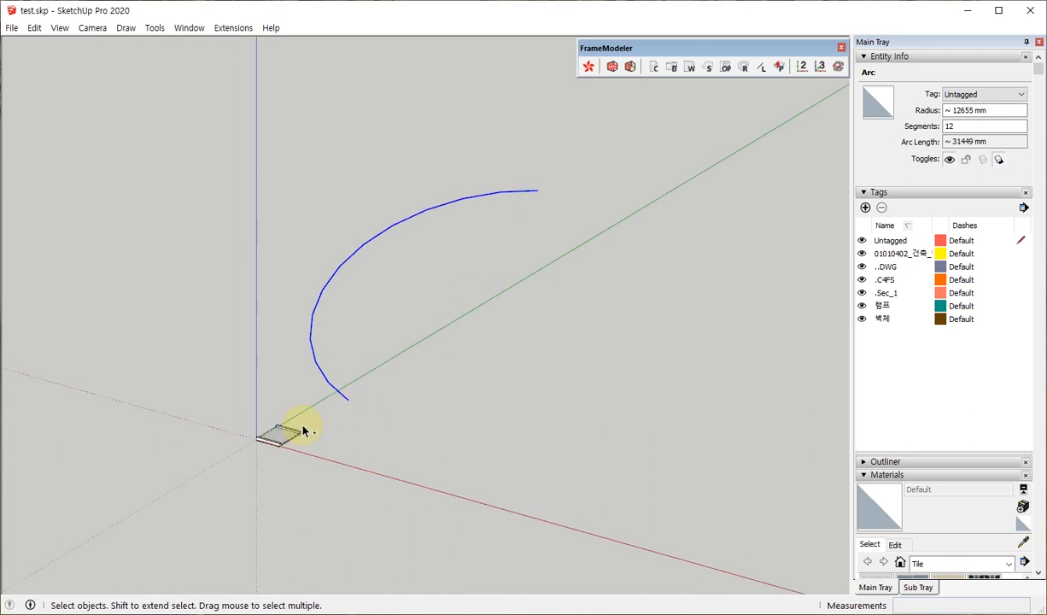
left_click(281, 435, "shift")
key("m")
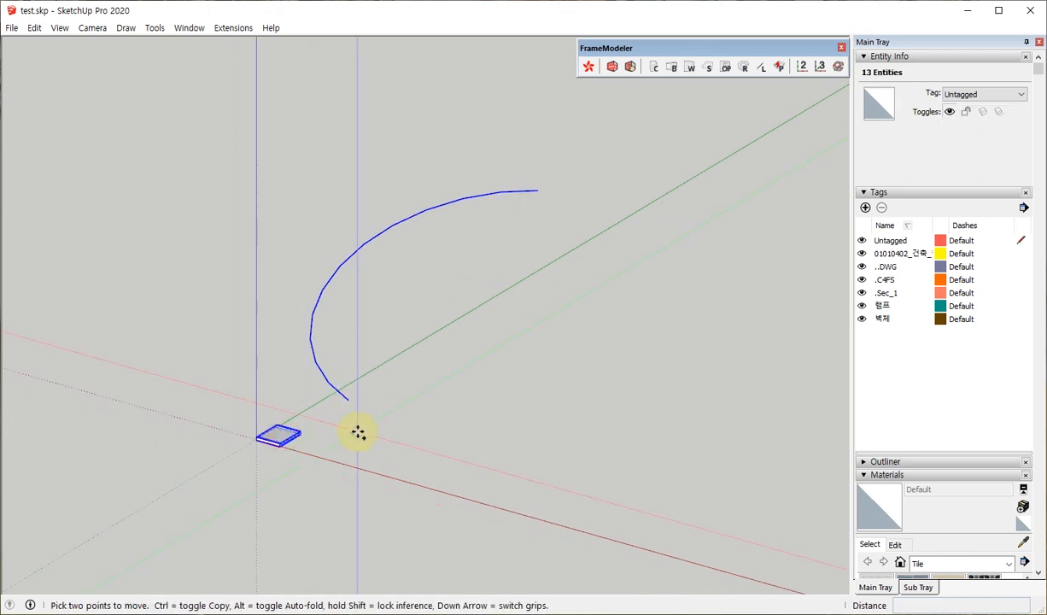
key("ctrl")
left_click(356, 428)
left_click(637, 502)
middle_click_drag(578, 470, 421, 365, "shift")
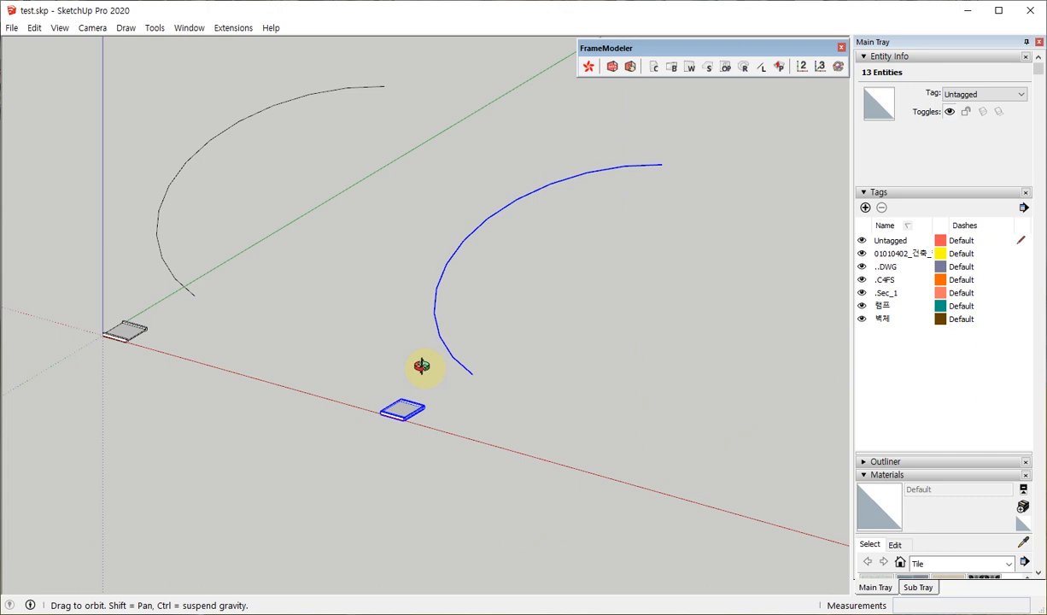
Step: Open the original slab group at the origin and delete its solid geometry except for the section face at the origin end
scroll(418, 365, "up", 1)
key("space")
left_click(334, 321)
scroll(410, 417, "up", 2)
scroll(412, 430, "up", 5)
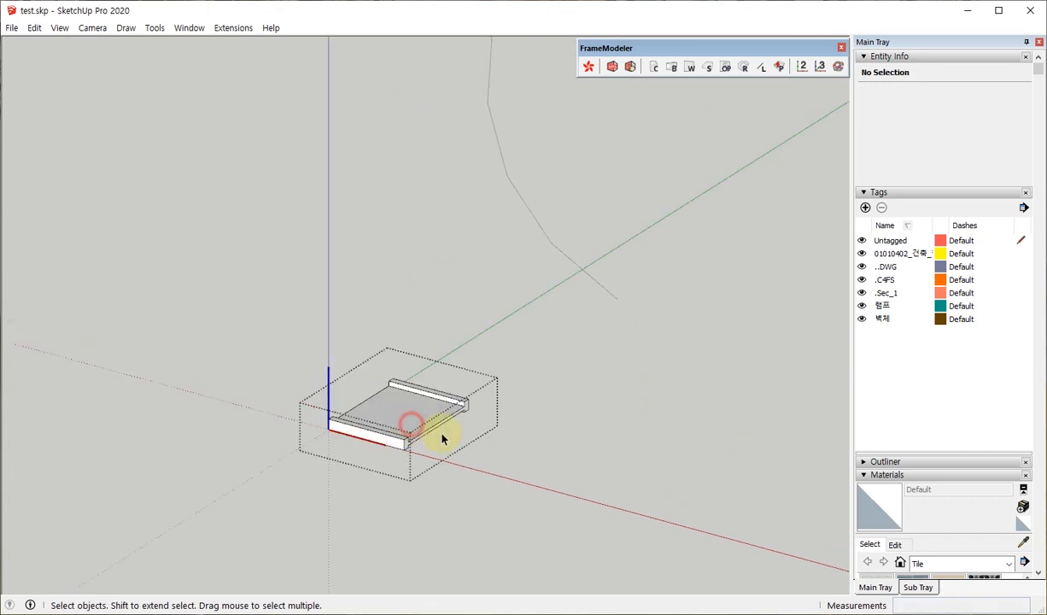
middle_click_drag(321, 433, 608, 549)
left_click_drag(562, 472, 439, 285)
middle_click_drag(513, 379, 215, 397)
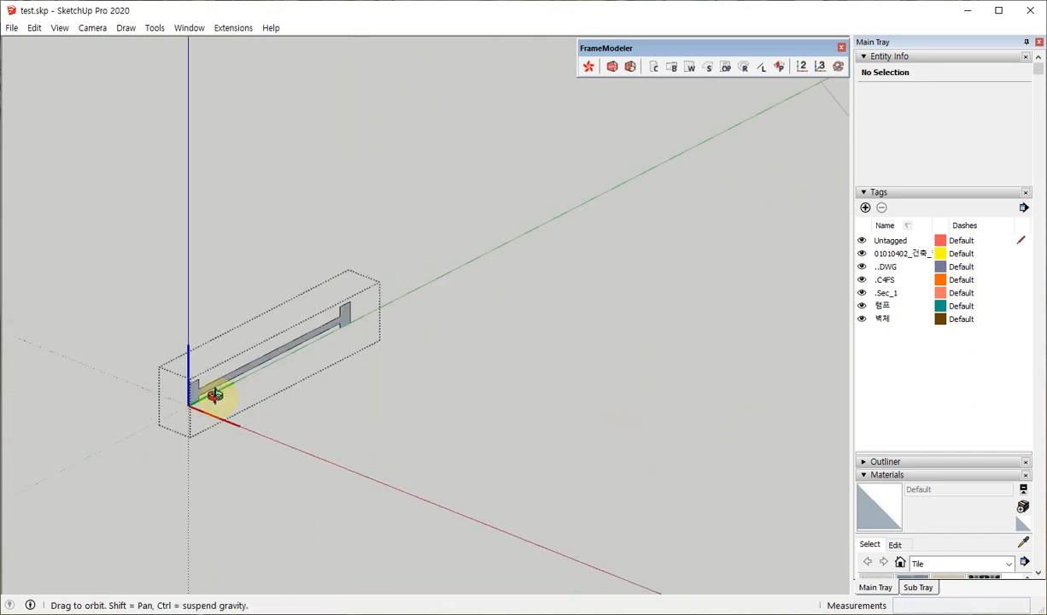
Step: Draw lines across the openings of the upper and lower recesses in the section so its outline becomes a full rectangle
scroll(108, 340, "up", 5)
key("l")
left_click(243, 376)
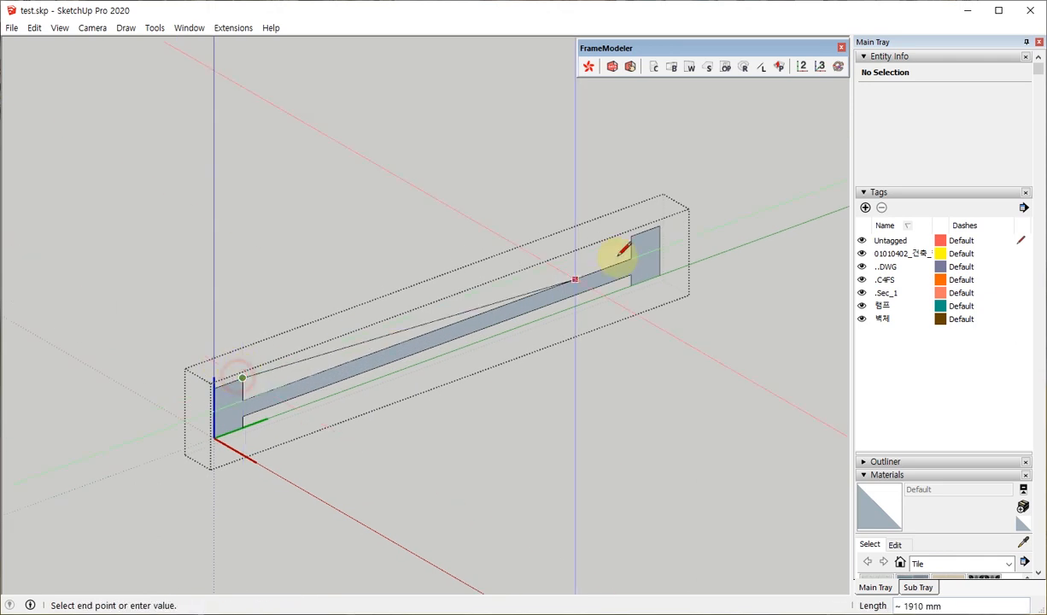
left_click(632, 235)
left_click(632, 284)
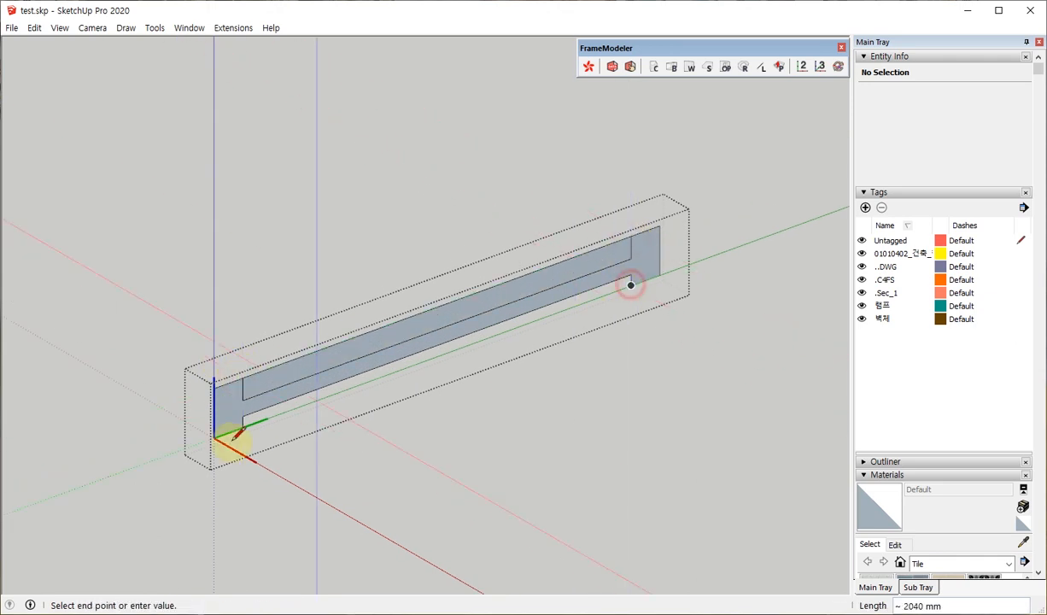
left_click(243, 427)
Step: Clear the inner recess edges so the section becomes one plain rectangular face, and select it with its boundary
key("space")
double_click(344, 369)
right_click(344, 369)
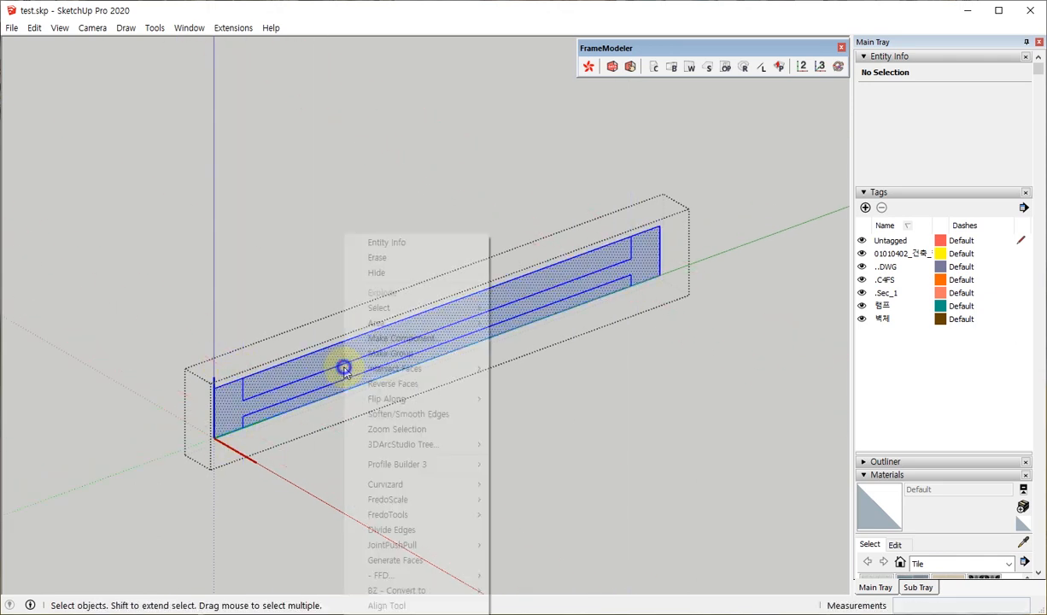
key("Escape")
middle_click_drag(346, 404, 397, 369)
double_click(397, 369)
Step: Extrude the rectangular section with Push/Pull along the red axis into a long flat slab
key("p")
left_click(359, 376)
scroll(356, 374, "down", 5)
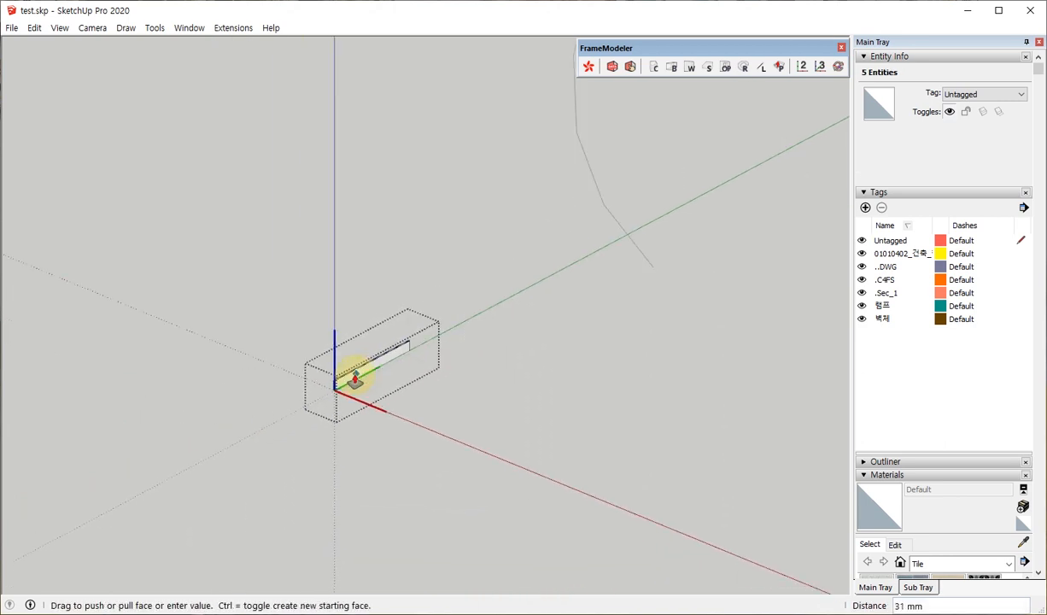
left_click(798, 513)
key("space")
Step: Scale the slab's far end face upward from its bottom edge to shape the slab into a tall sloping wedge
left_click(362, 385)
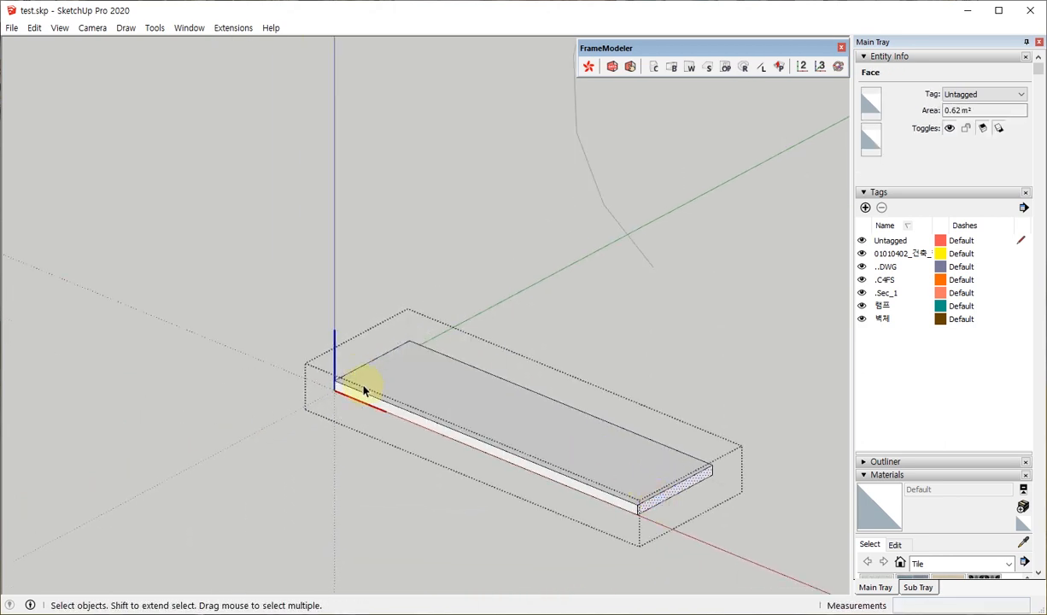
middle_click_drag(362, 385, 790, 386)
middle_click_drag(449, 358, 431, 386, "shift")
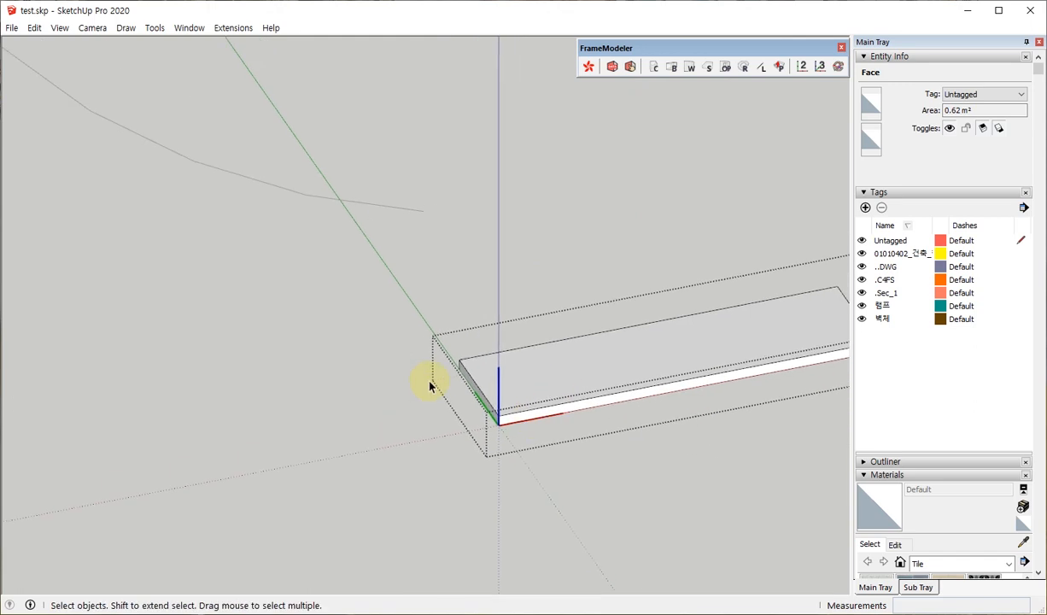
scroll(431, 386, "up", 4)
scroll(142, 425, "down", 2)
scroll(143, 425, "down", 3)
middle_click_drag(339, 397, 467, 410)
scroll(475, 425, "up", 3)
scroll(487, 434, "up", 1)
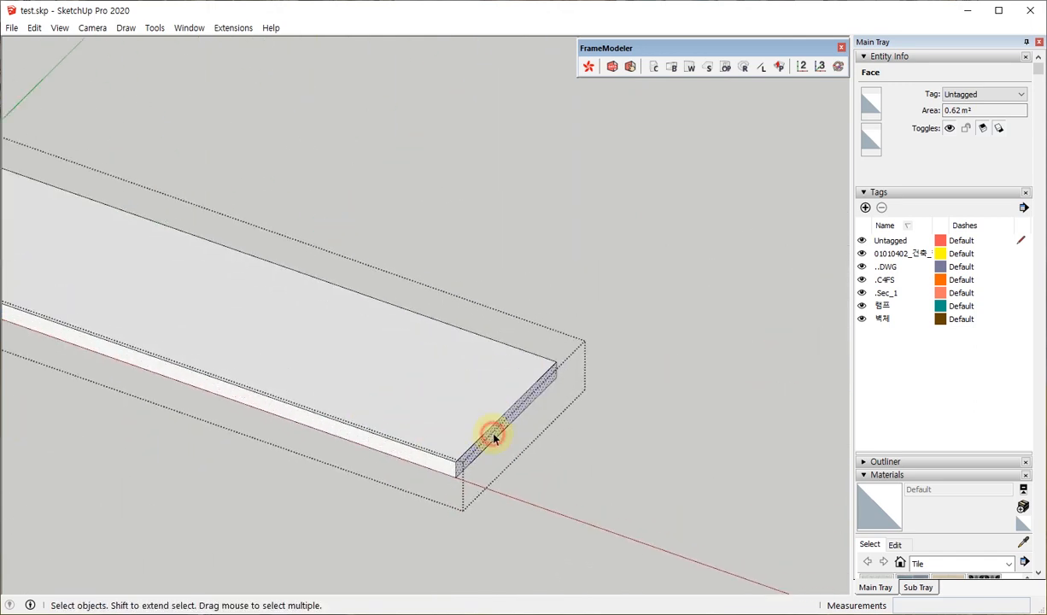
key("s")
left_click(500, 415)
scroll(498, 413, "down", 3)
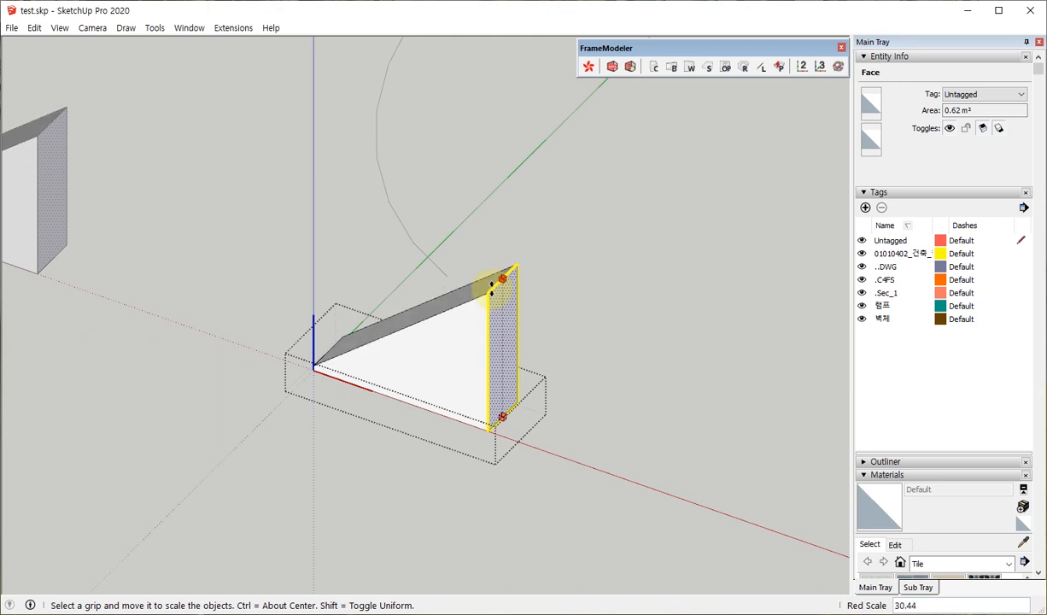
left_click(497, 256)
middle_click_drag(519, 332, 475, 337)
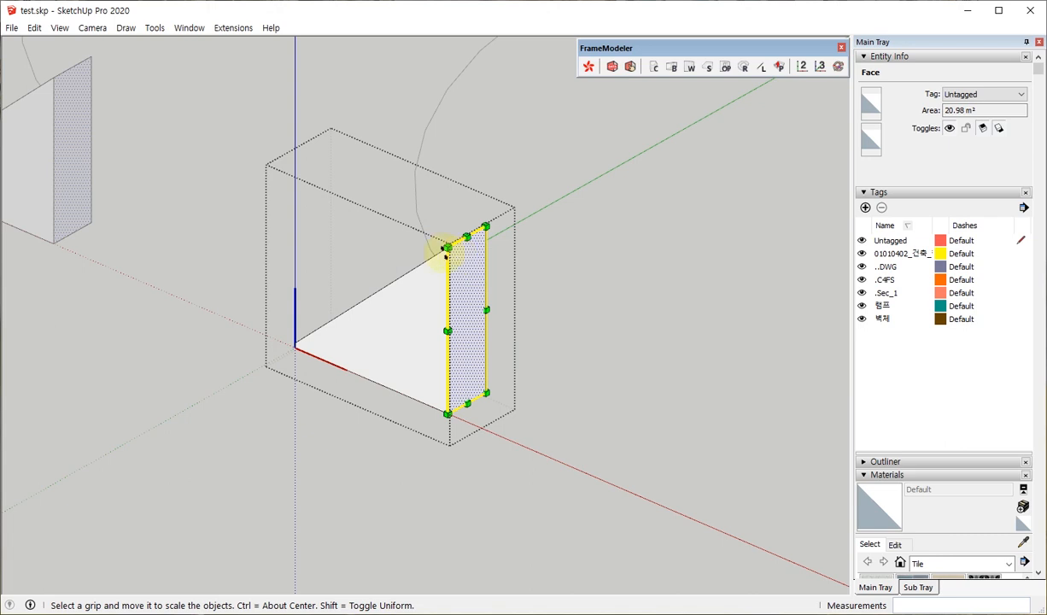
Step: Leave the wedge group and delete the copied arc behind the second wedge
middle_click_drag(444, 248, 361, 192)
key("space")
left_click(570, 284)
scroll(354, 385, "down", 3)
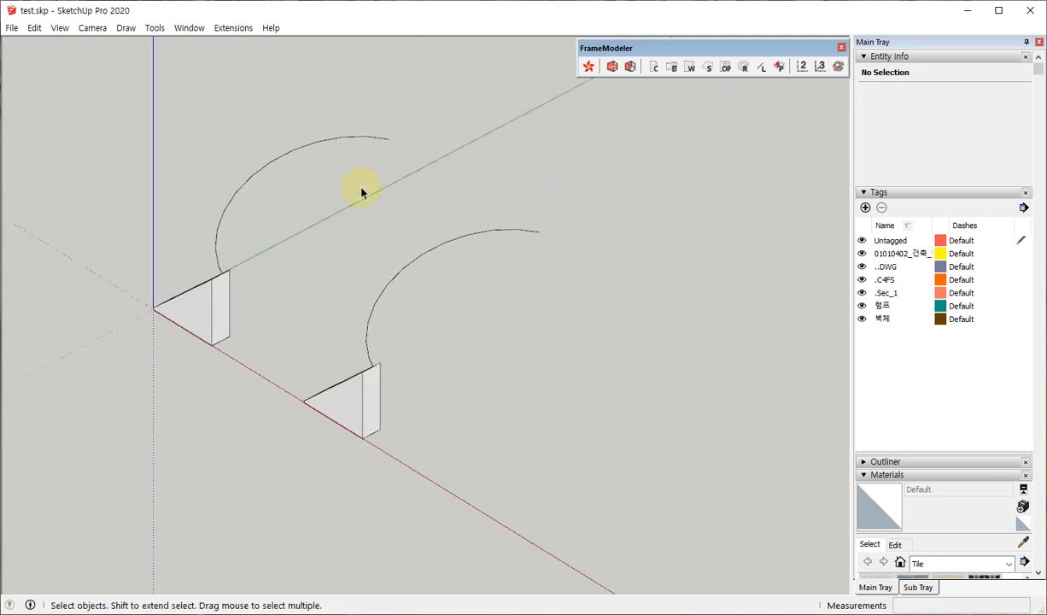
left_click_drag(476, 273, 354, 206)
middle_click_drag(424, 341, 510, 347)
key("Delete")
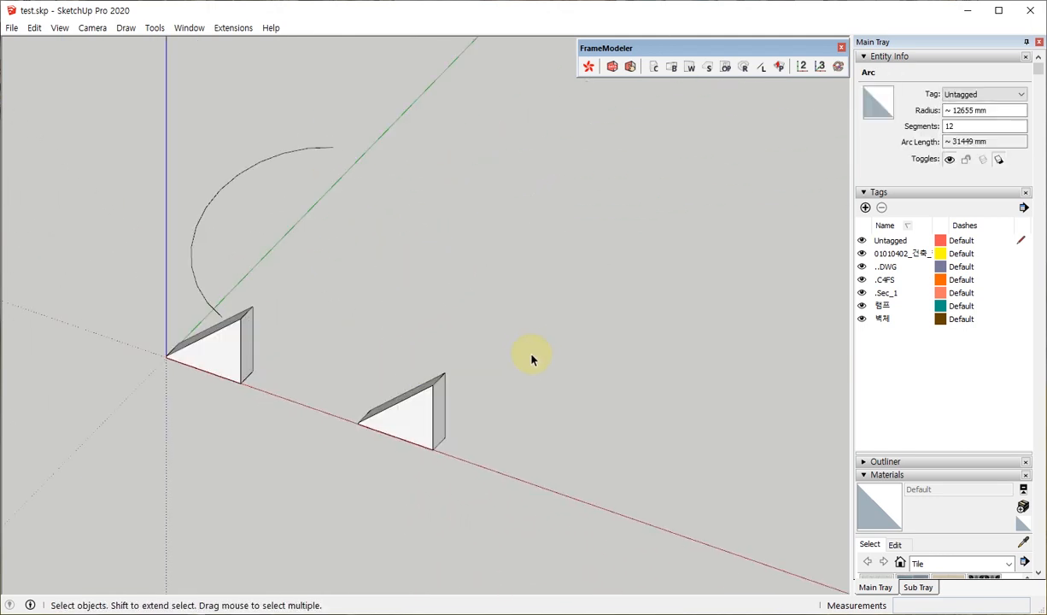
Step: Draw a two-point arc with a radius of about 10.8 m behind the second wedge, its chord parallel to the green axis
middle_click_drag(428, 321, 436, 378)
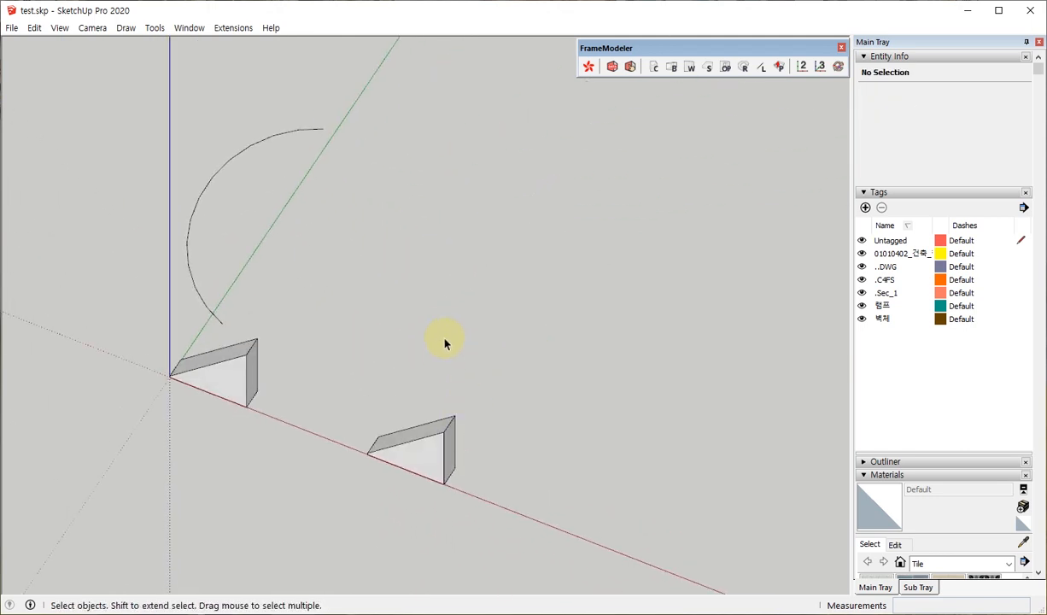
key("a")
left_click(449, 362)
left_click(544, 228)
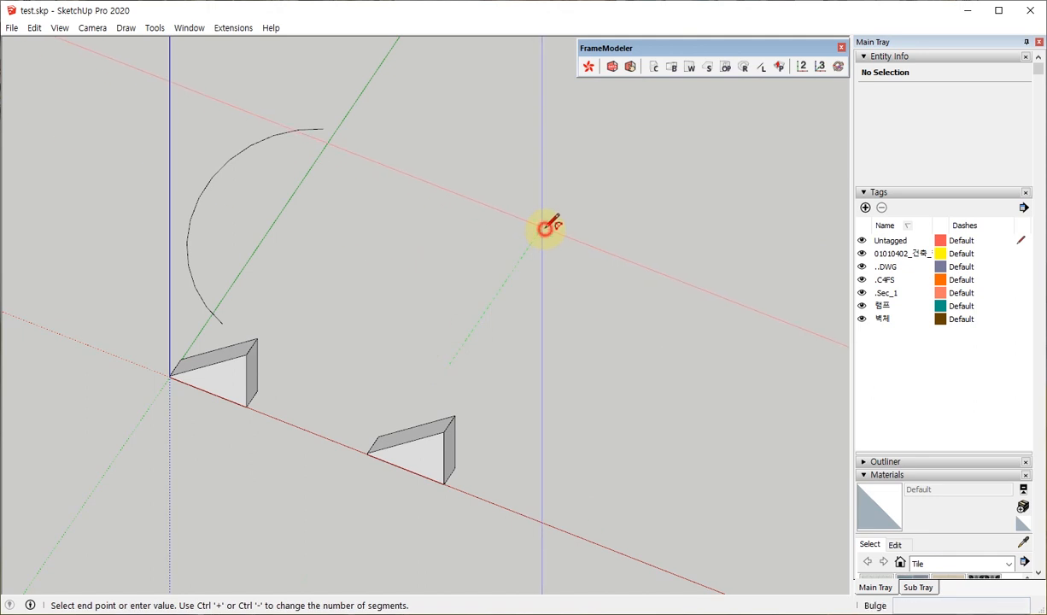
left_click(463, 218)
middle_click_drag(463, 218, 517, 337)
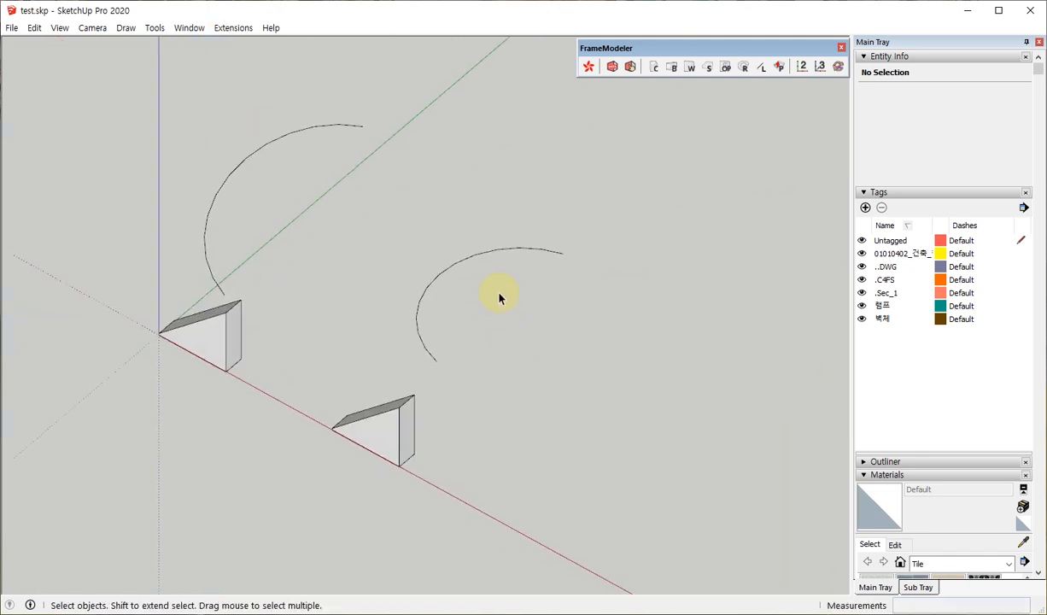
Step: Scale the new arc to about 1.5 times along the green axis and deepen its bulge along the red axis
left_click(470, 256)
key("s")
left_click(541, 226)
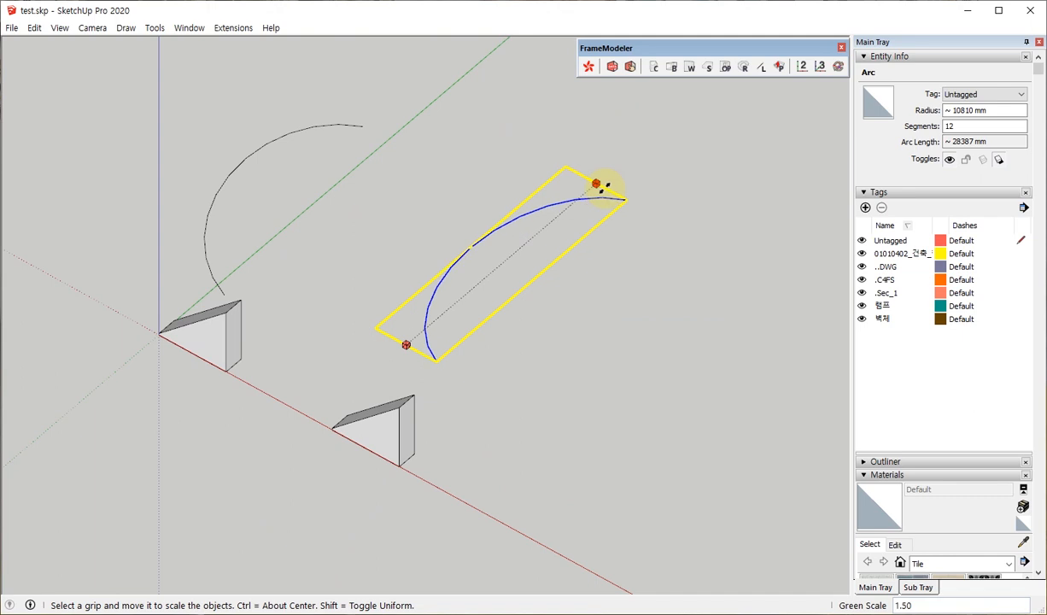
left_click(603, 185)
left_click(467, 245)
left_click(432, 222)
key("space")
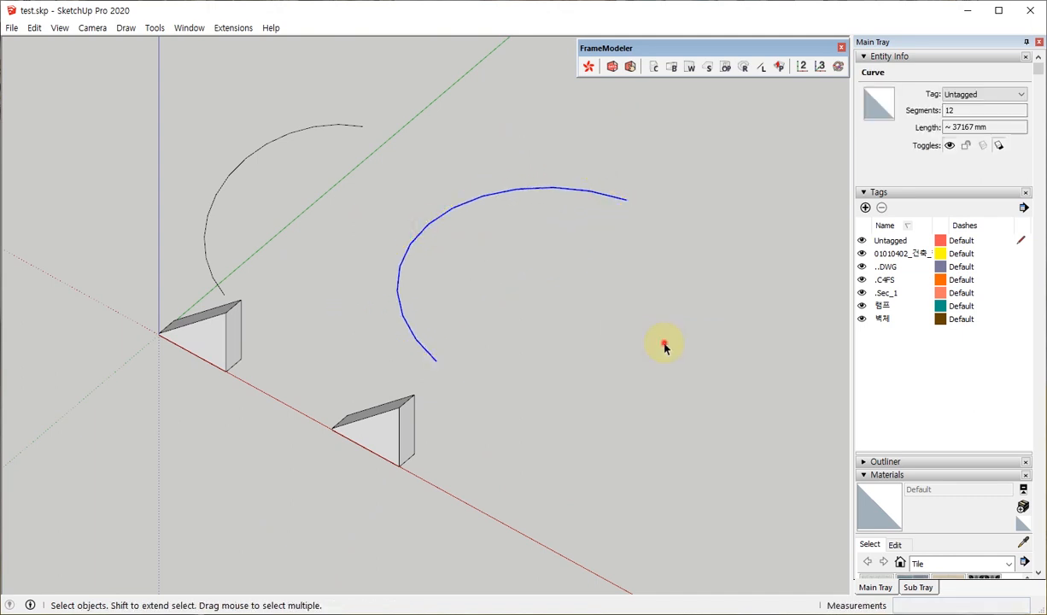
Step: Start the FrameModeler ramp tool and choose the second wedge group as the ramp's source object
middle_click_drag(664, 346, 416, 327)
left_click(555, 196)
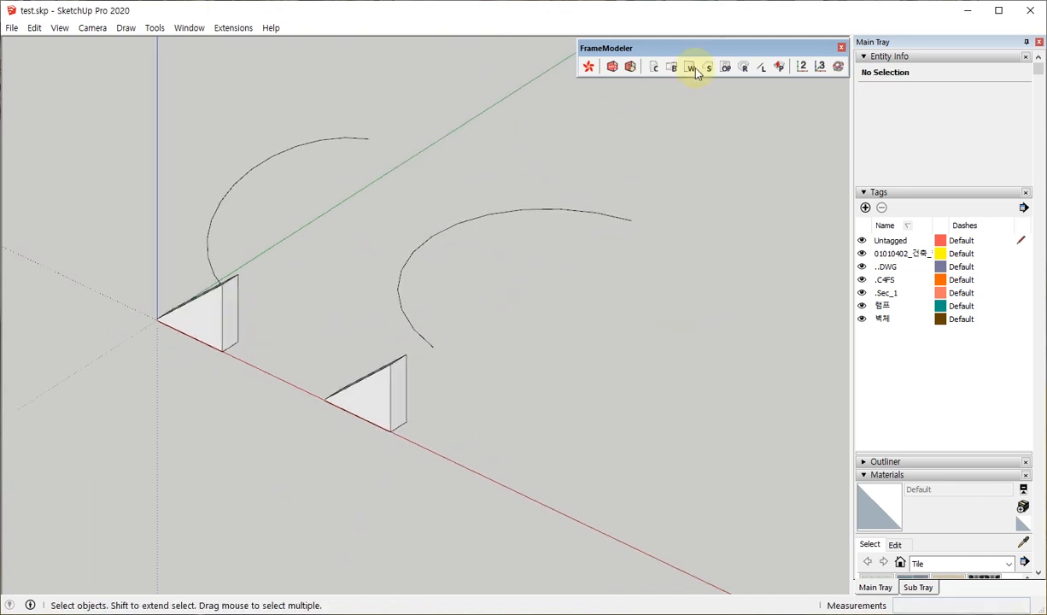
left_click(740, 68)
left_click_drag(62, 26, 210, 71)
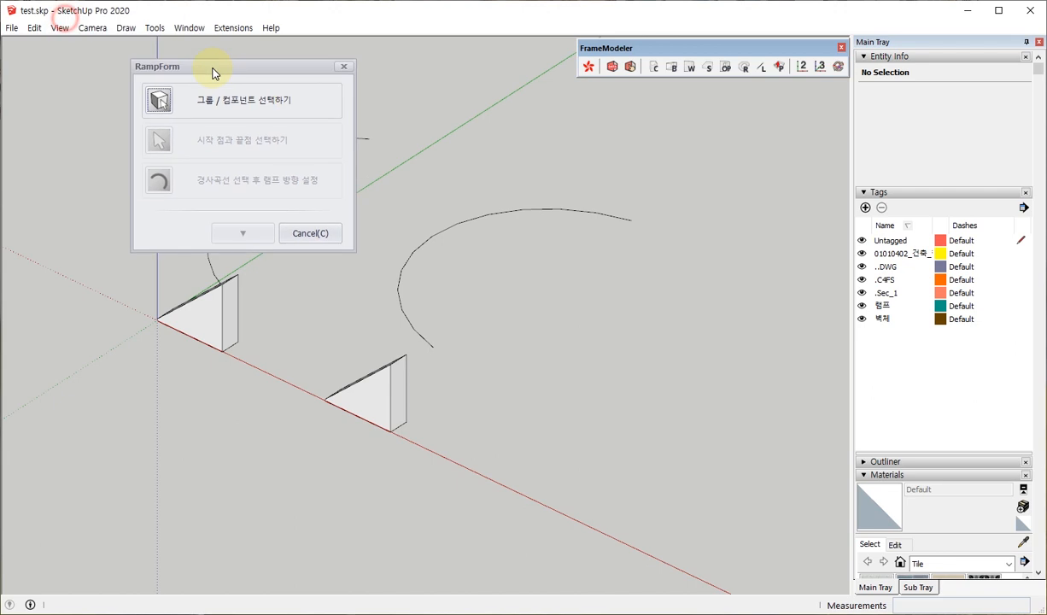
left_click(161, 92)
left_click(375, 402)
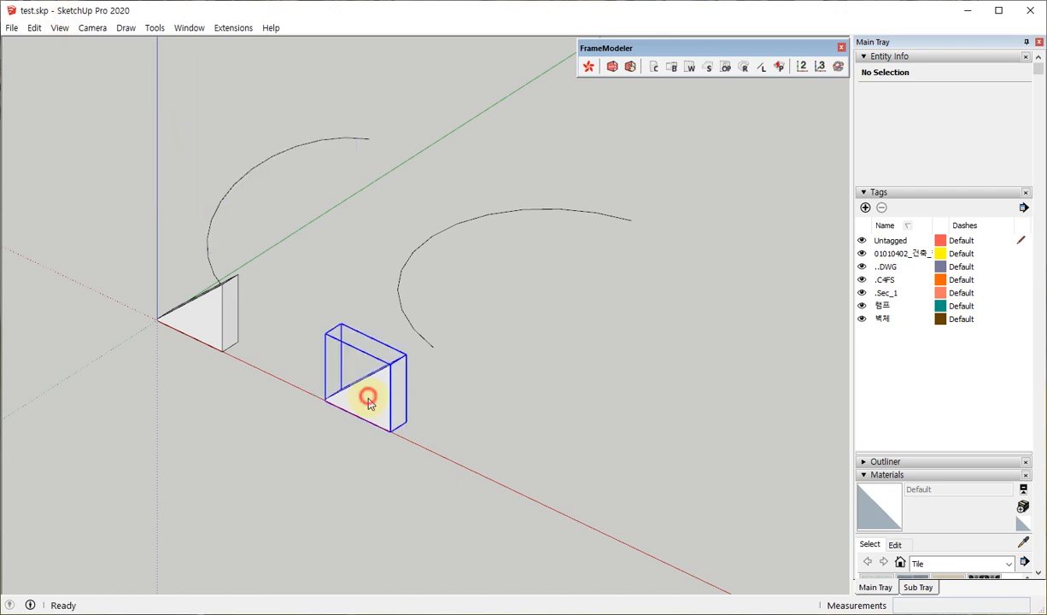
Step: Set the ramp's start point at the wedge's thin end and its end point at the bottom corner of the tall end
left_click(30, 109)
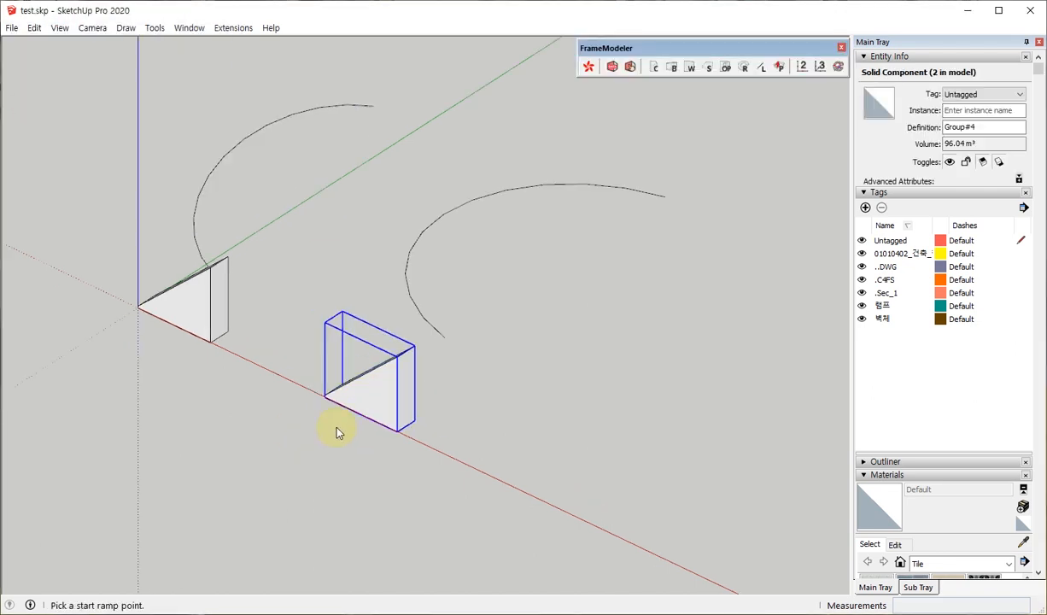
scroll(308, 390, "up", 3)
left_click(317, 374)
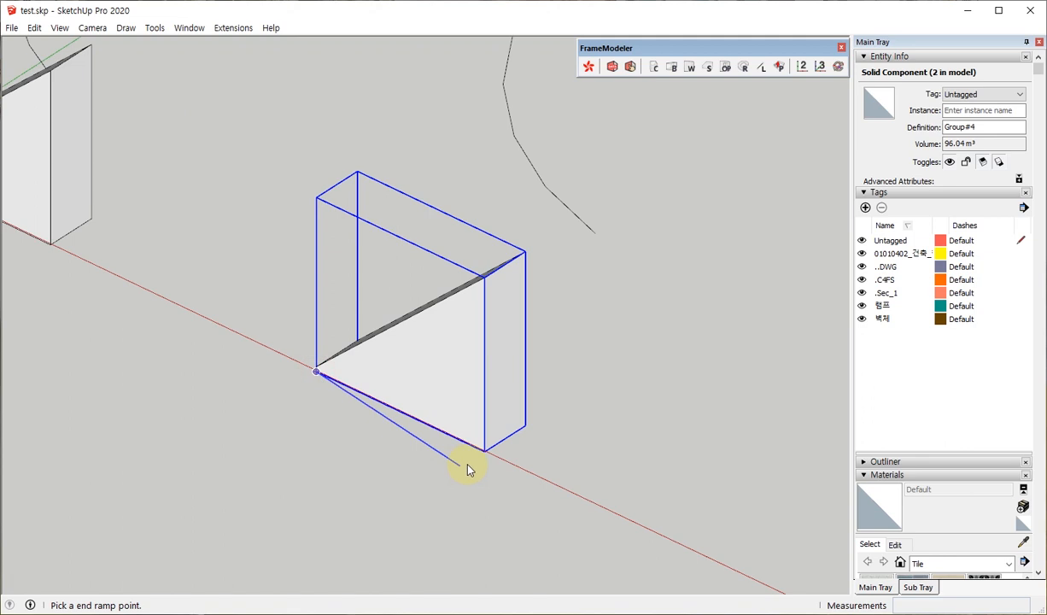
left_click(484, 452)
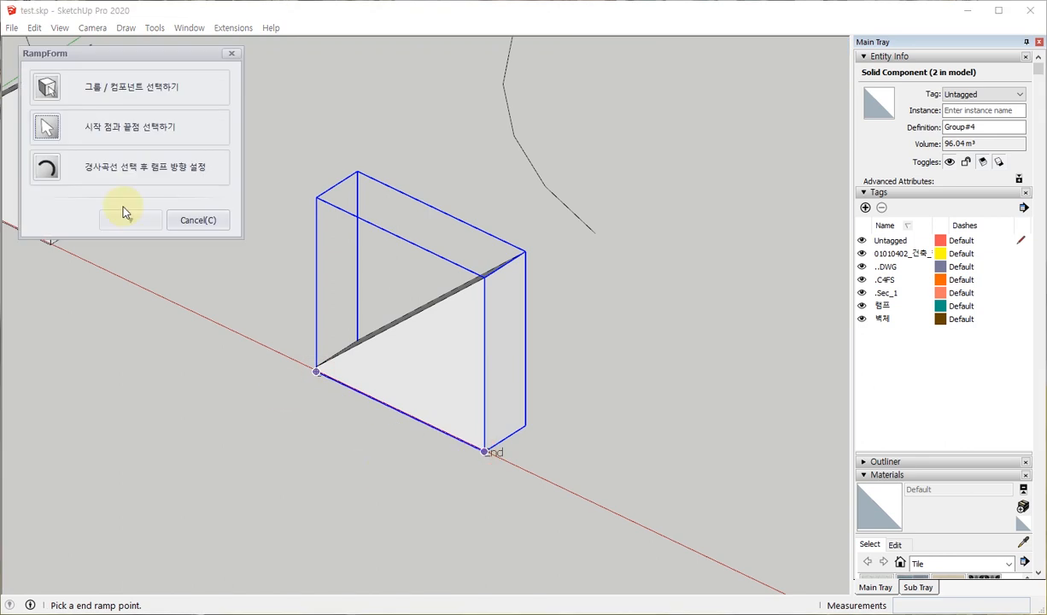
Step: Choose the scaled curve as the ramp path and accept the previewed ramp direction
left_click(49, 170)
scroll(346, 398, "down", 3)
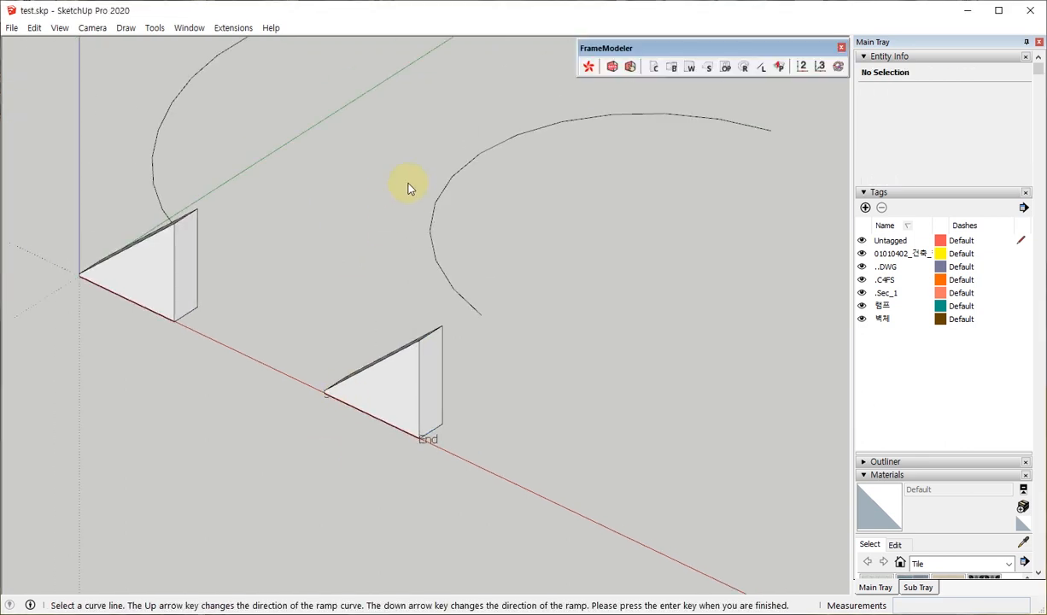
left_click(438, 189)
middle_click_drag(153, 399, 349, 335)
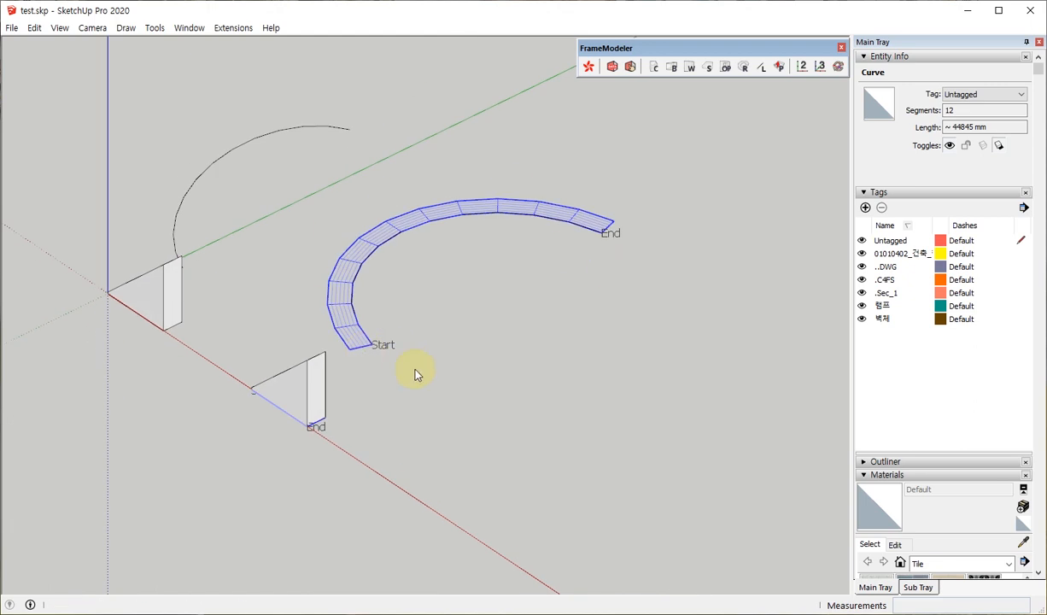
middle_click_drag(415, 375, 356, 304)
middle_click_drag(603, 330, 377, 384)
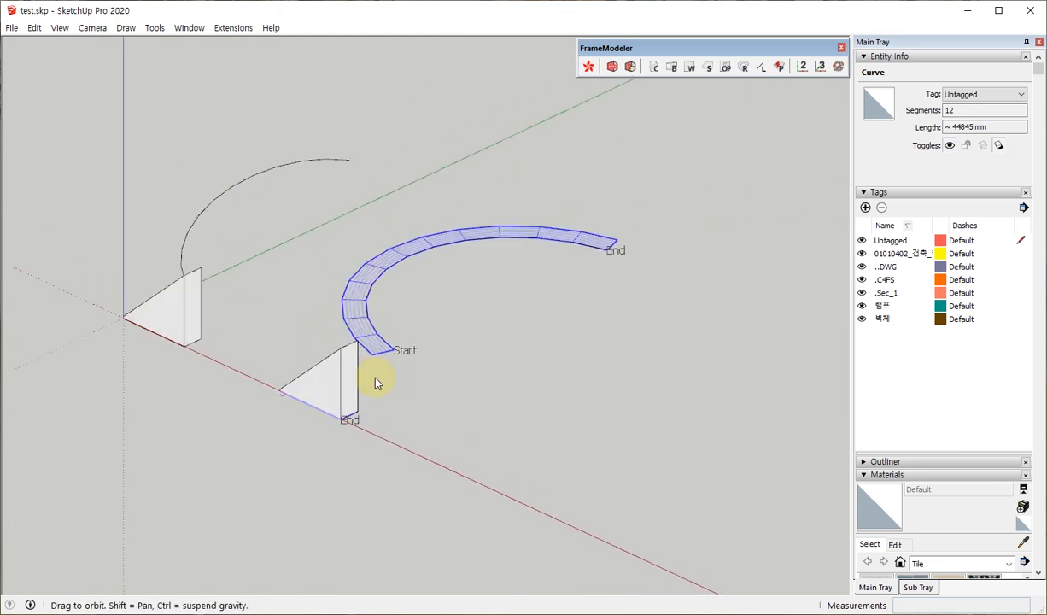
middle_click_drag(537, 264, 455, 282)
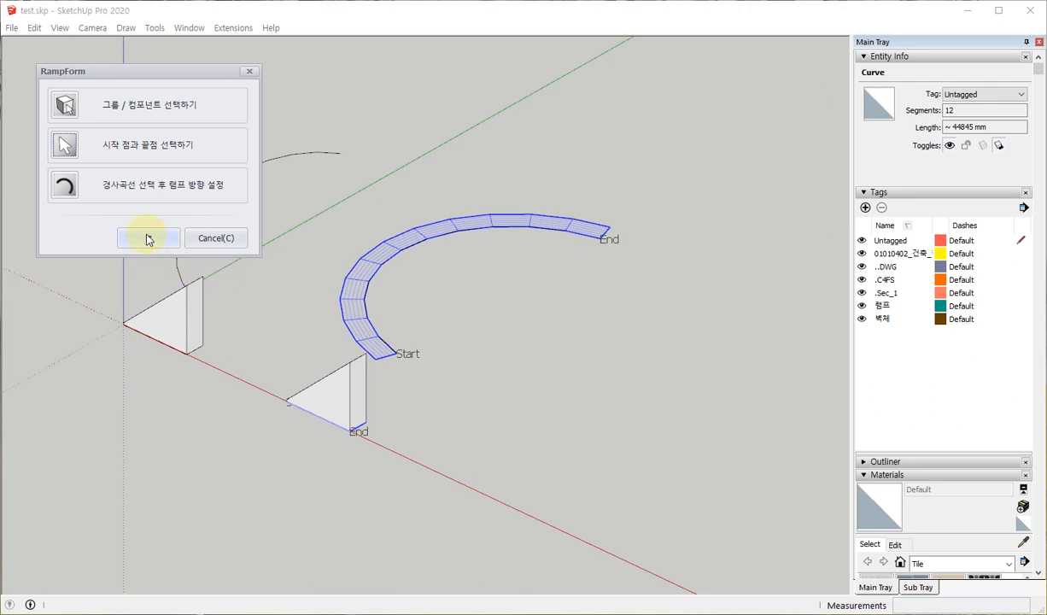
Step: Enter ramp2 as the ramp's definition name and generate the curved ramp
left_click(148, 238)
left_click(178, 341)
type("ramp2")
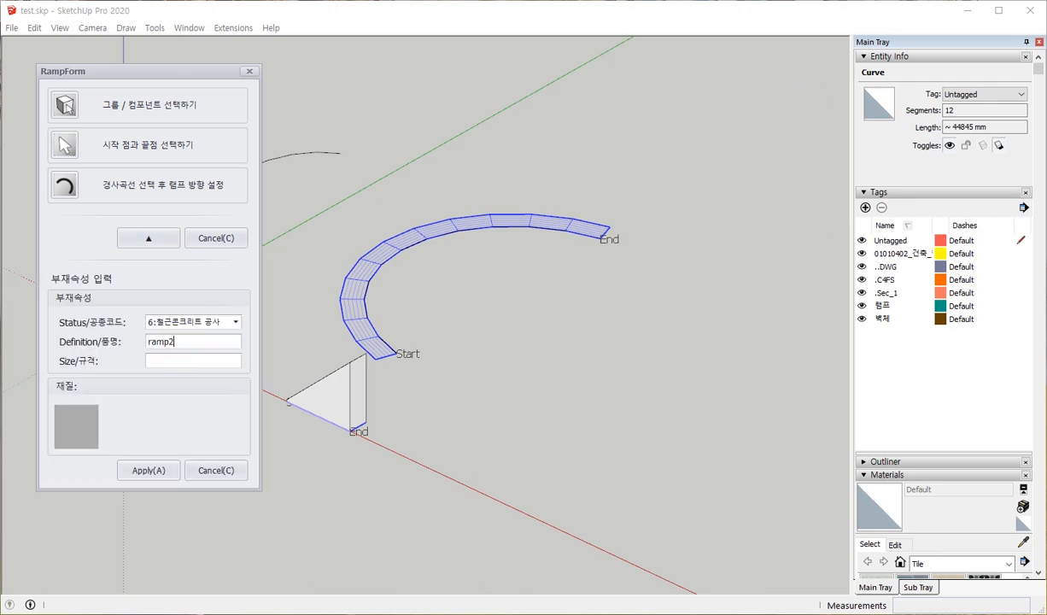
left_click(150, 471)
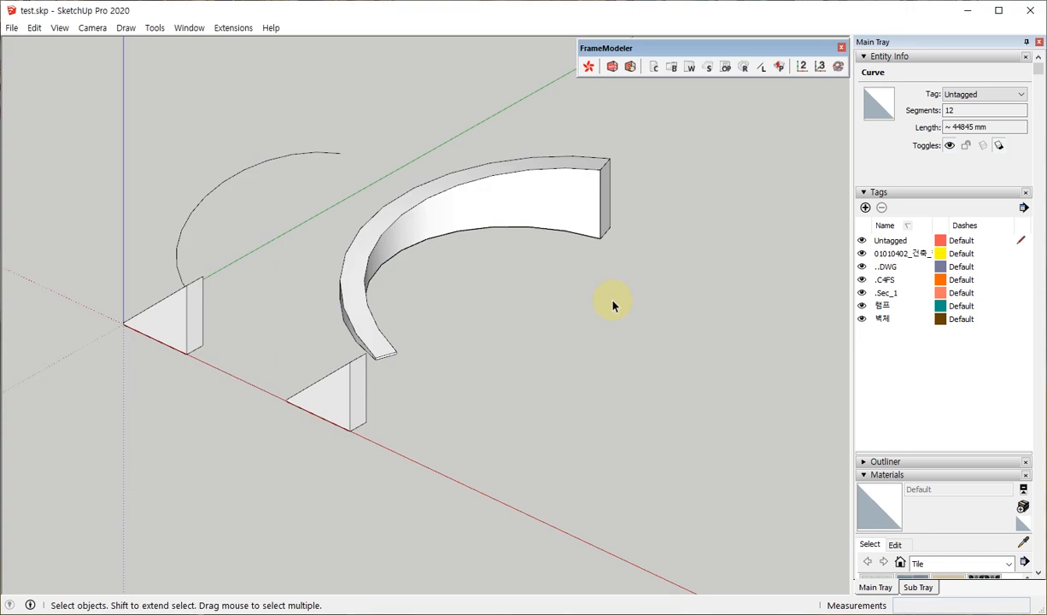
Step: Check the finished ramp's slope against the wedge, and delete both wedge groups, the remaining arc and the ramp
middle_click_drag(613, 305, 819, 102)
scroll(468, 259, "up", 4)
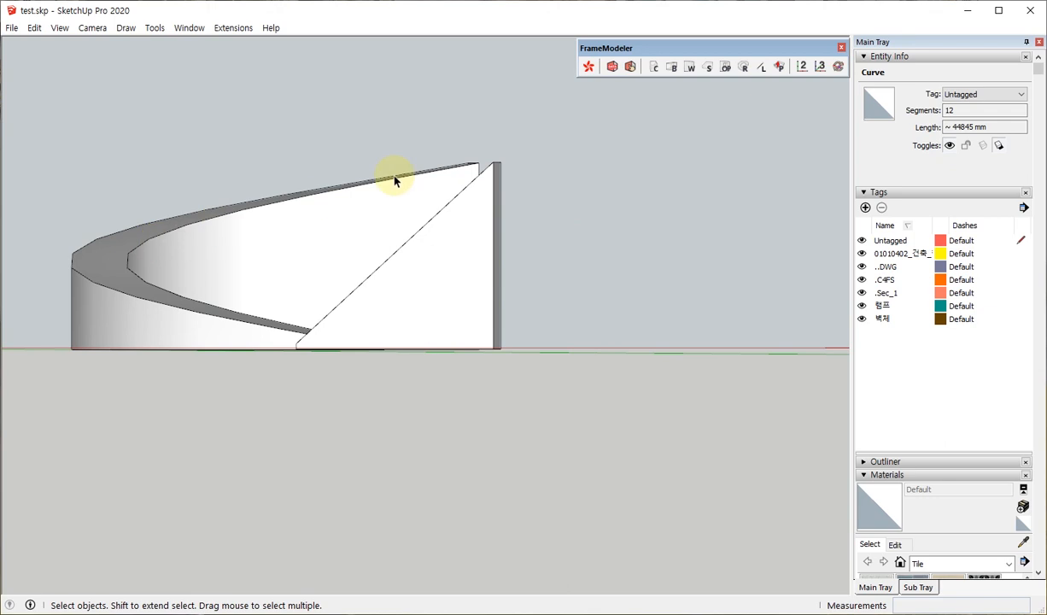
middle_click_drag(261, 334, 387, 379)
scroll(401, 376, "down", 4)
scroll(187, 334, "down", 3)
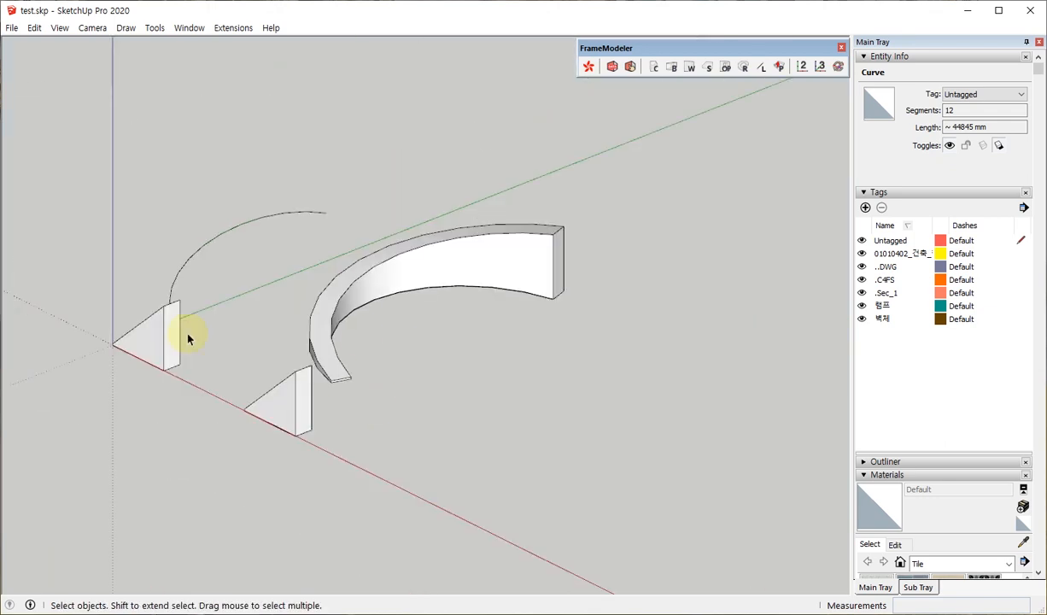
middle_click_drag(187, 334, 412, 413)
left_click_drag(467, 448, 105, 257)
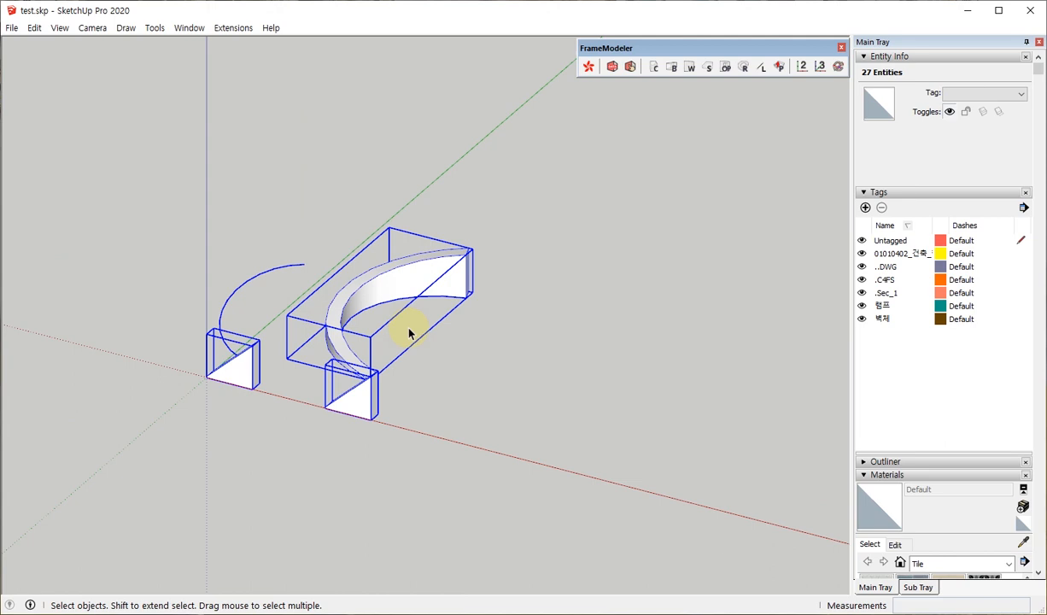
key("Delete")
key("shift+z")
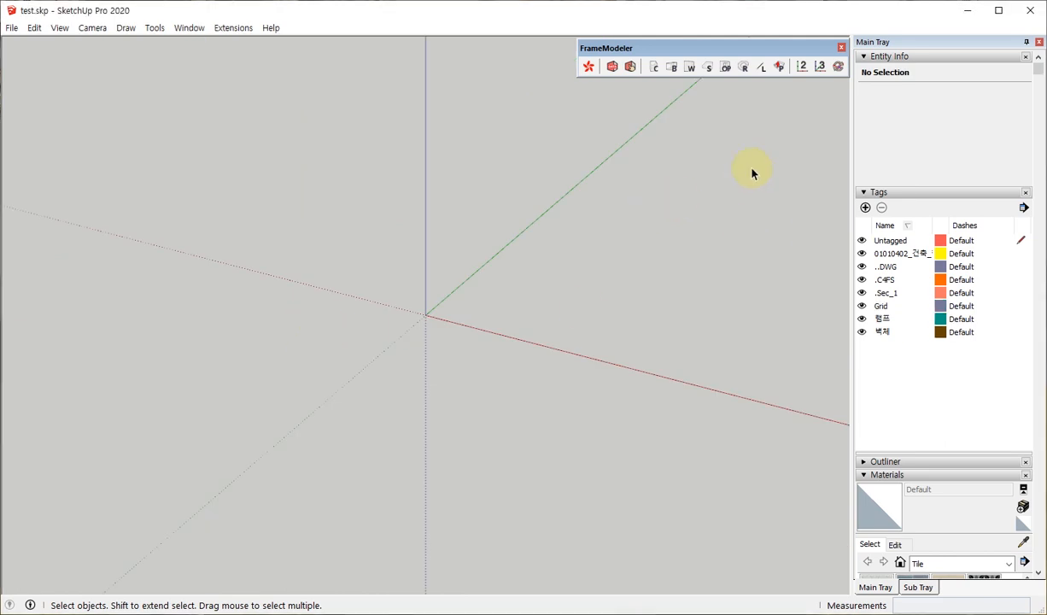
Step: Open the 2D grid settings to view the dx and dy spacing options, and close them without applying
left_click(815, 75)
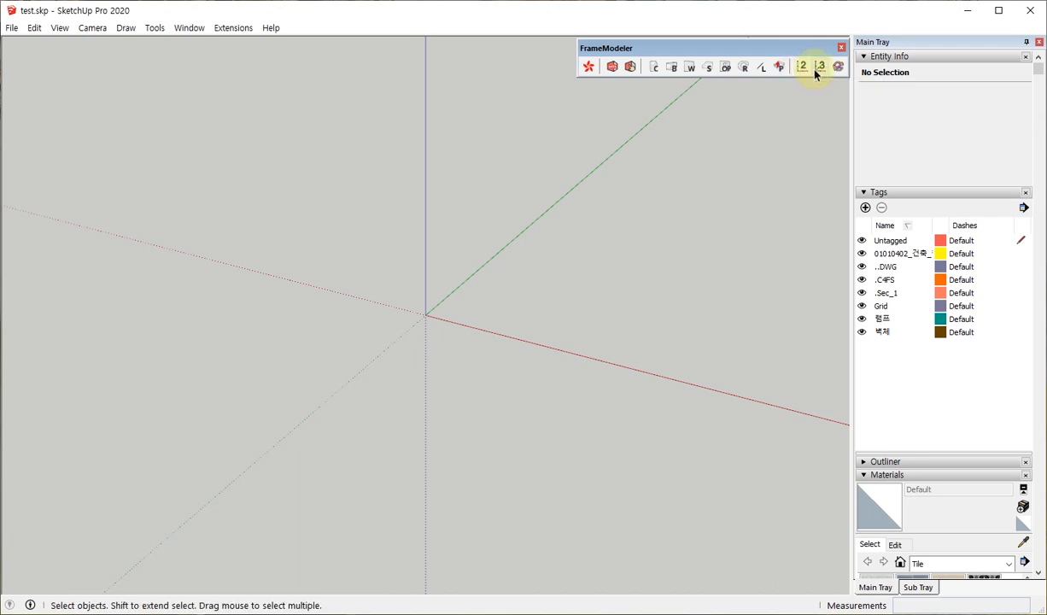
left_click(802, 67)
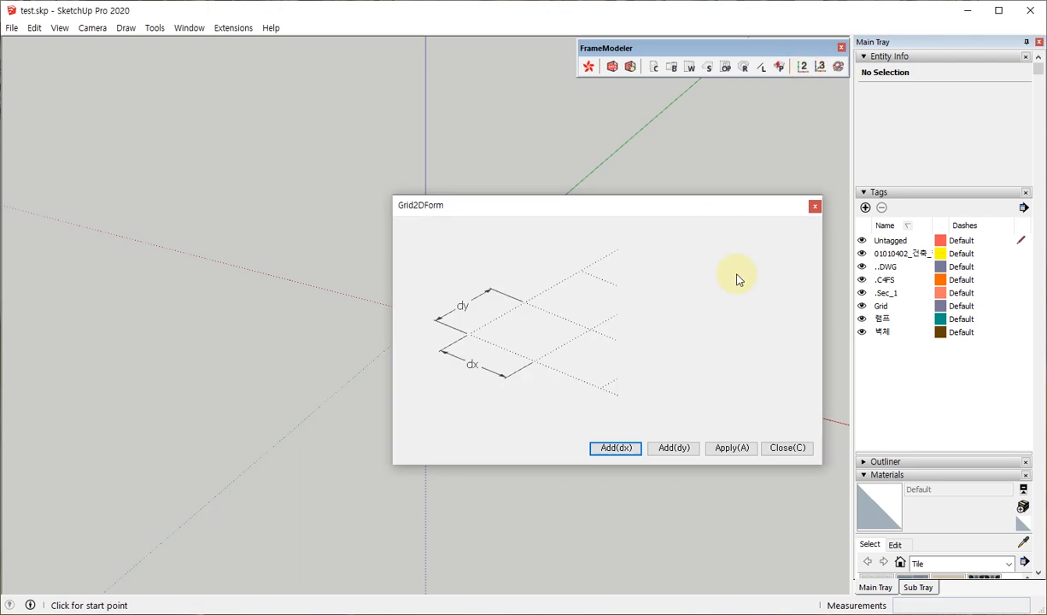
left_click(788, 448)
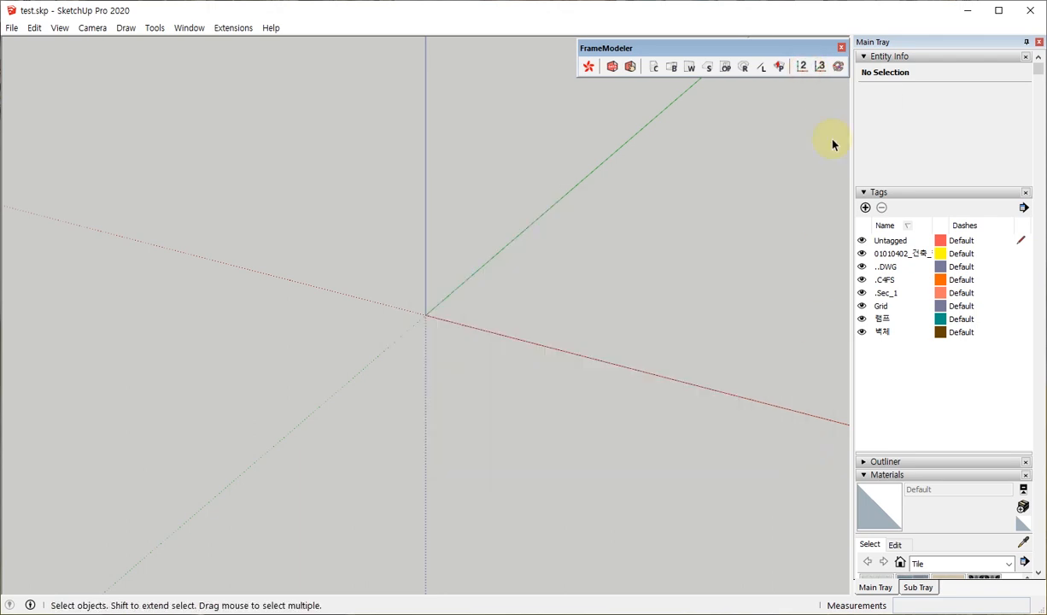
Step: Open the 3D grid settings and add five dx spacings
left_click(819, 70)
left_click_drag(567, 206, 473, 181)
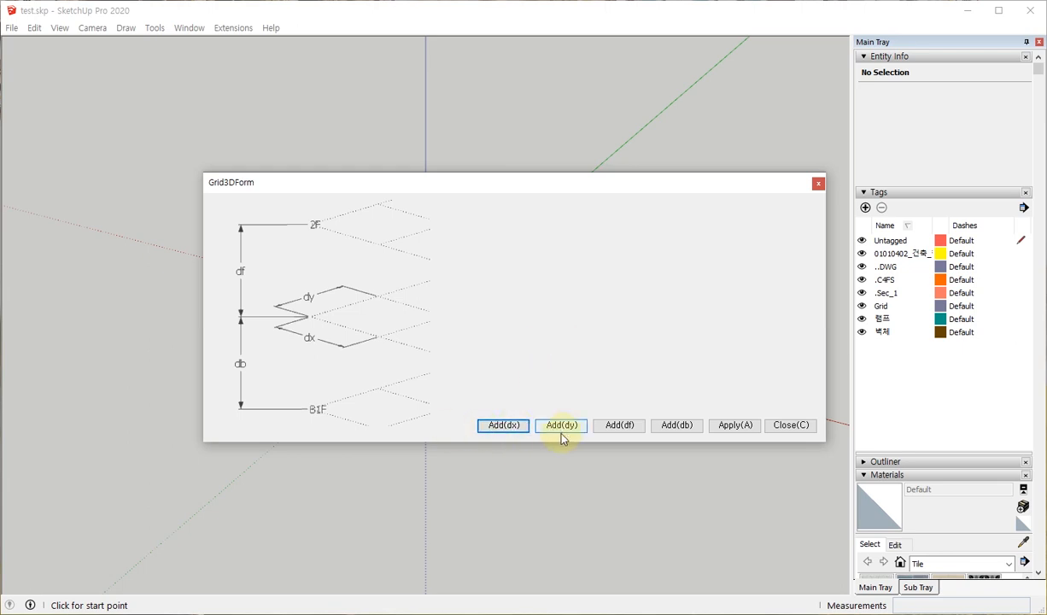
left_click(511, 432)
left_click(510, 431)
left_click(510, 432)
left_click(510, 431)
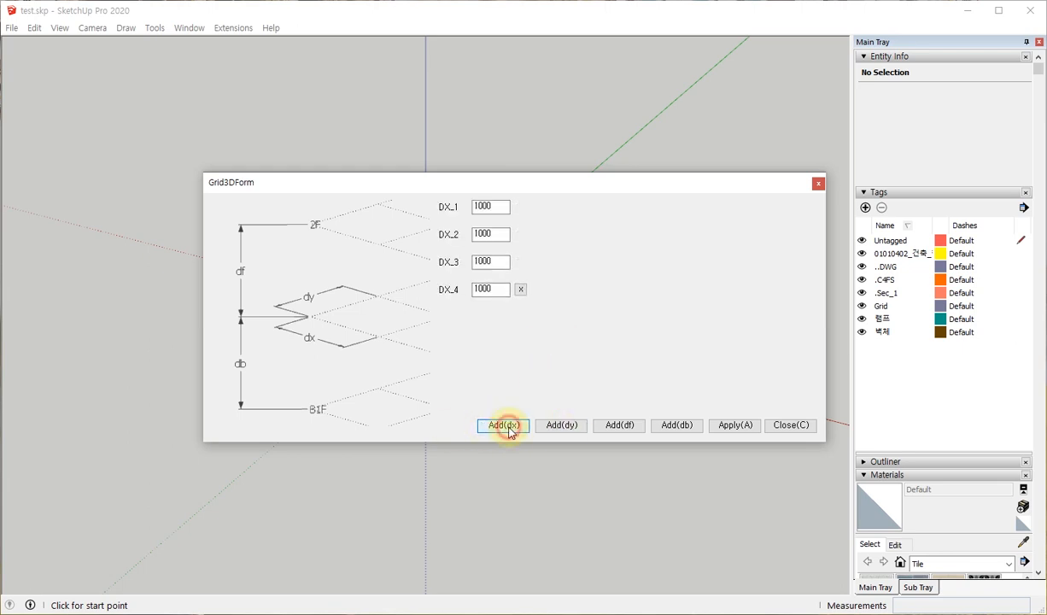
left_click(510, 432)
Step: Add five dy spacings to the 3D grid
left_click(574, 429)
left_click(574, 429)
left_click(574, 427)
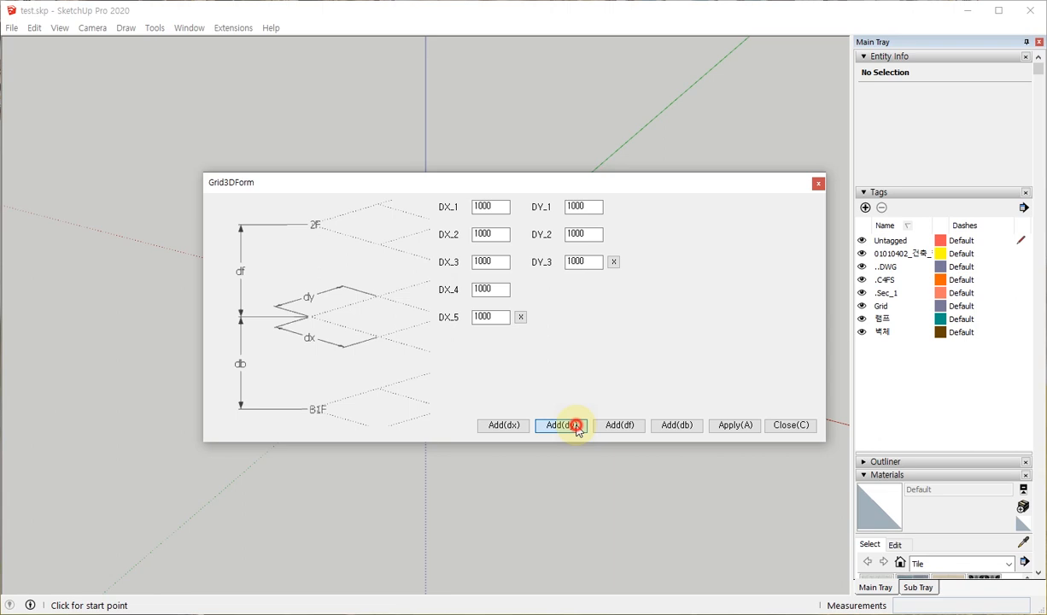
left_click(574, 427)
left_click(574, 427)
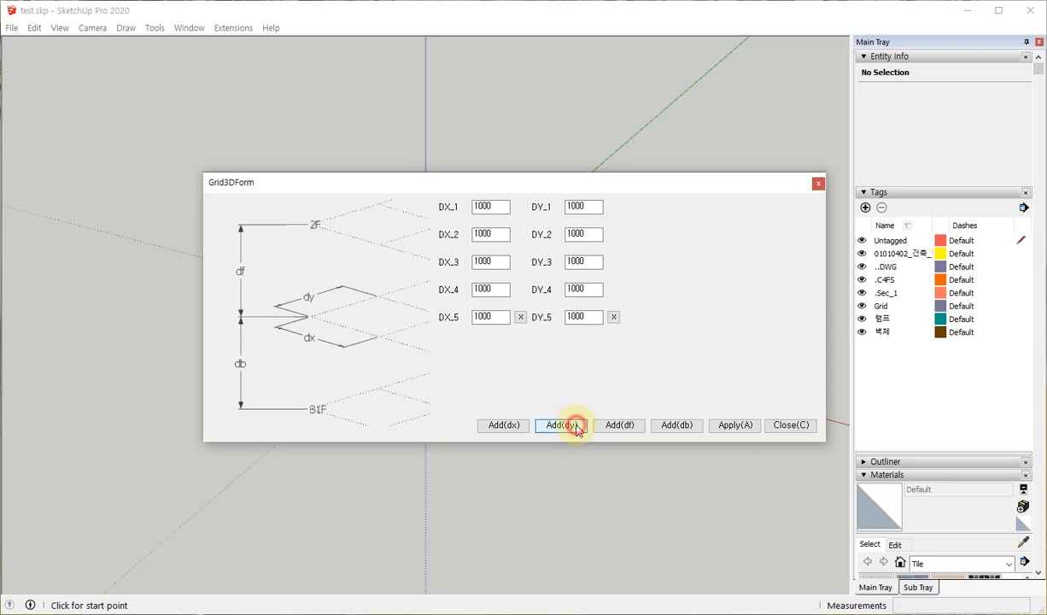
Step: Set the grid spacings DX_1 through DX_5 to 5000 each
double_click(504, 206)
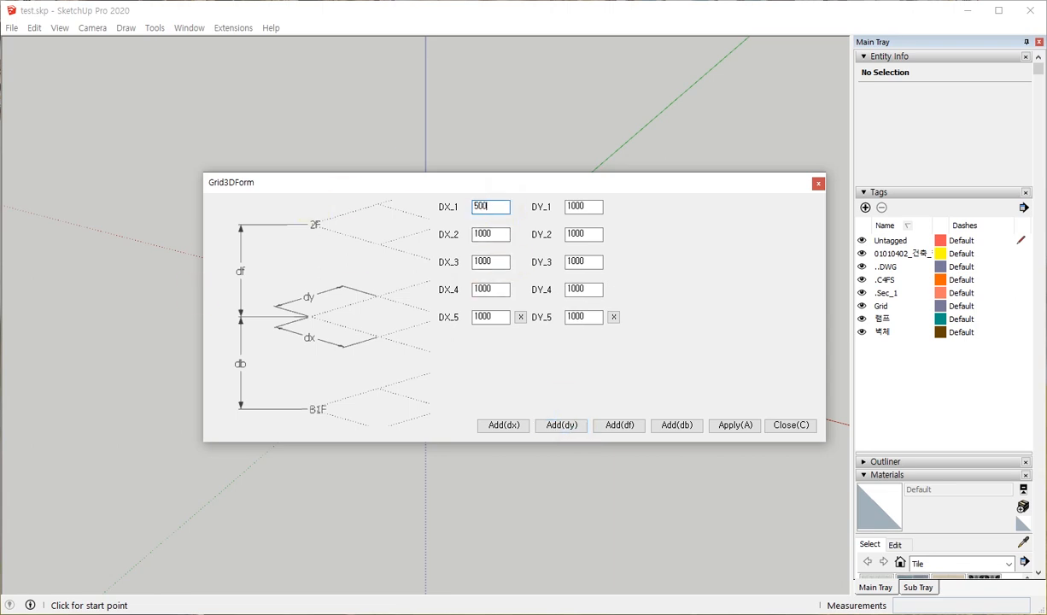
type("5000")
double_click(504, 207)
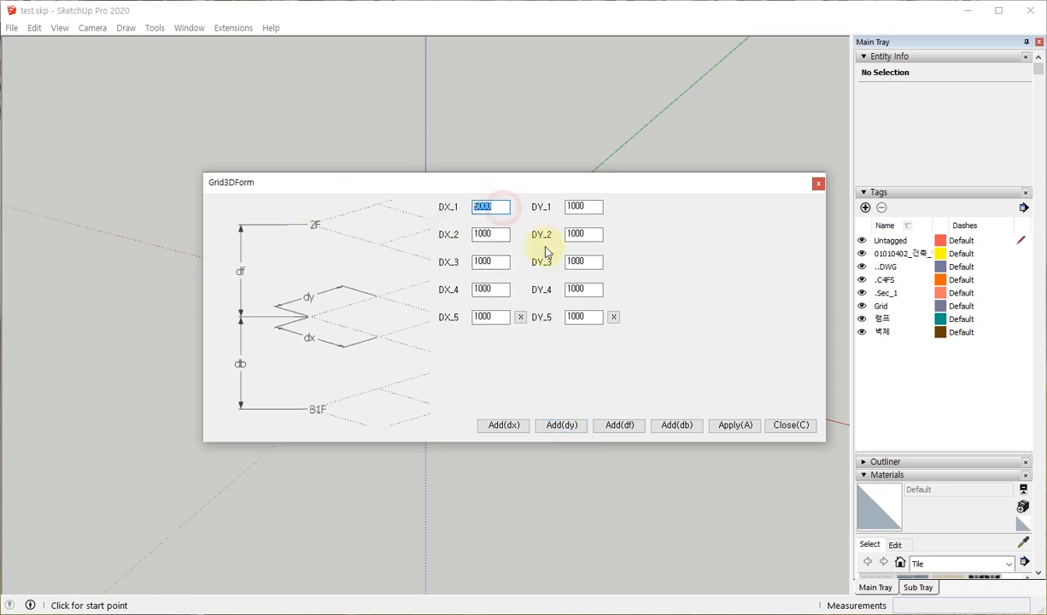
double_click(502, 234)
type("5000")
double_click(495, 262)
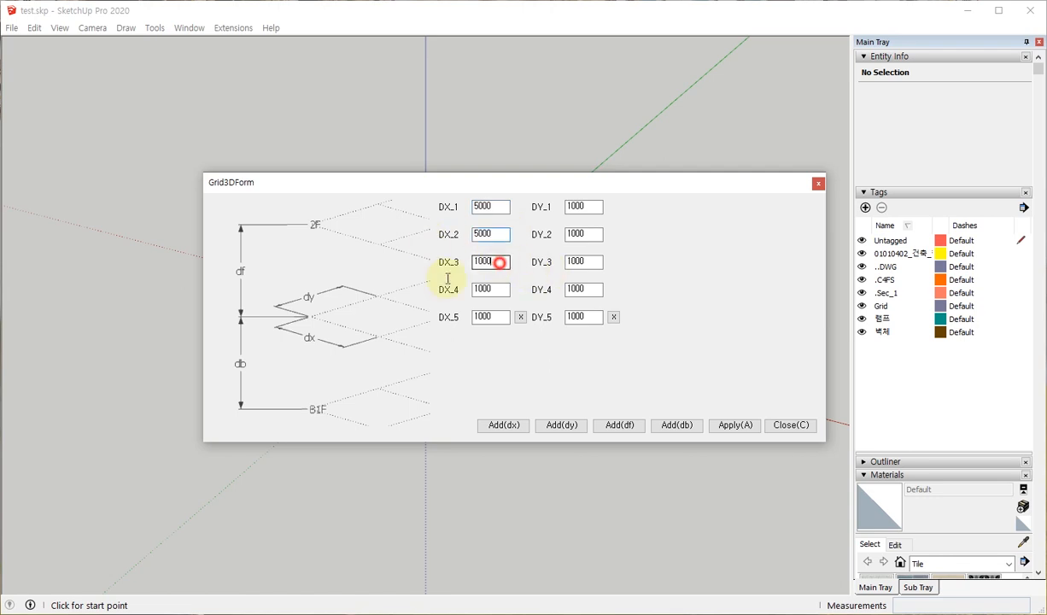
type("5000")
double_click(485, 289)
type("5000")
double_click(484, 316)
type("5000")
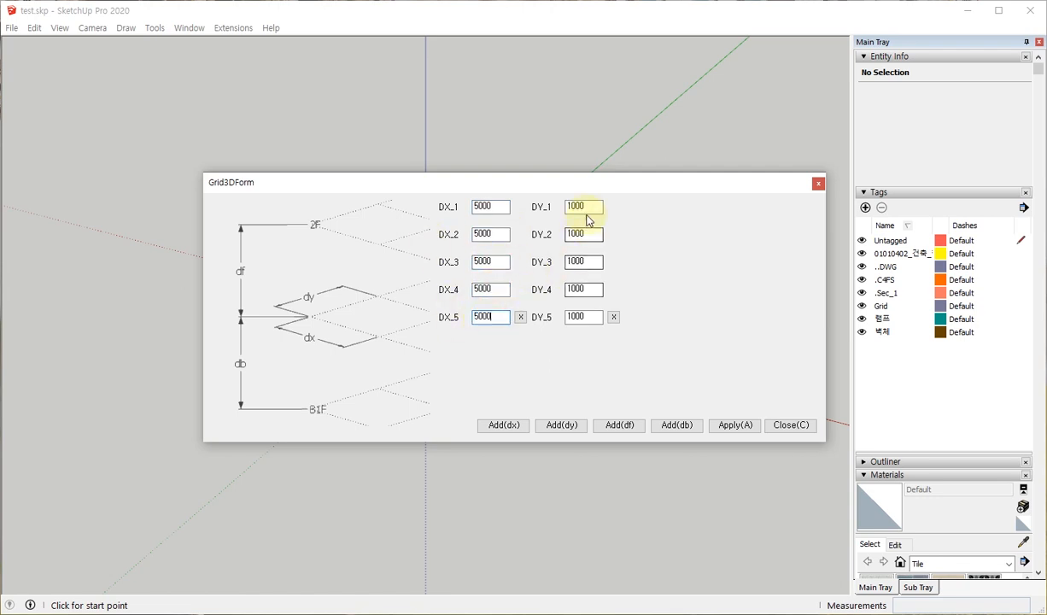
Step: Set the grid spacings DY_1 through DY_5 to 5000 each
double_click(584, 206)
type("5000")
double_click(583, 233)
type("5000")
double_click(590, 261)
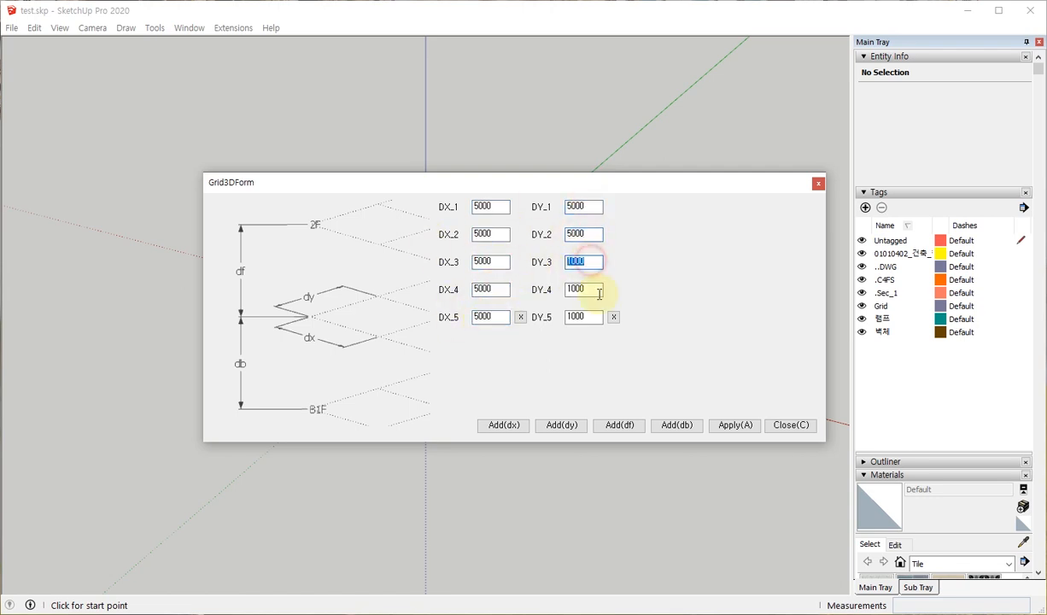
type("5000")
double_click(593, 290)
type("5000")
double_click(584, 316)
type("5000")
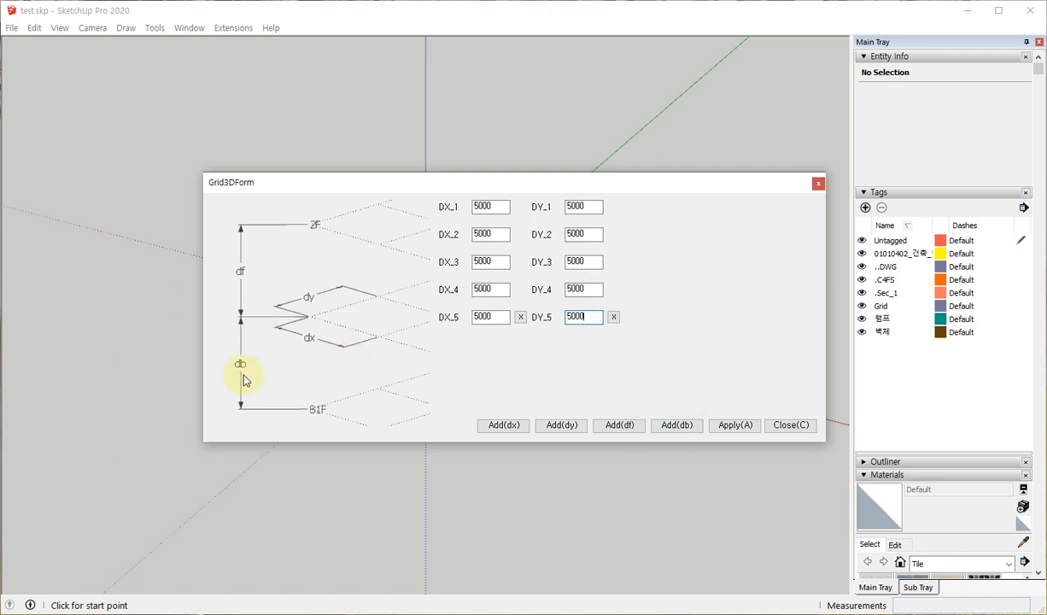
Step: Add three df floor heights and one db basement height, setting DF_1 to DF_3 and DB_1 to 3600
left_click(615, 426)
left_click(615, 426)
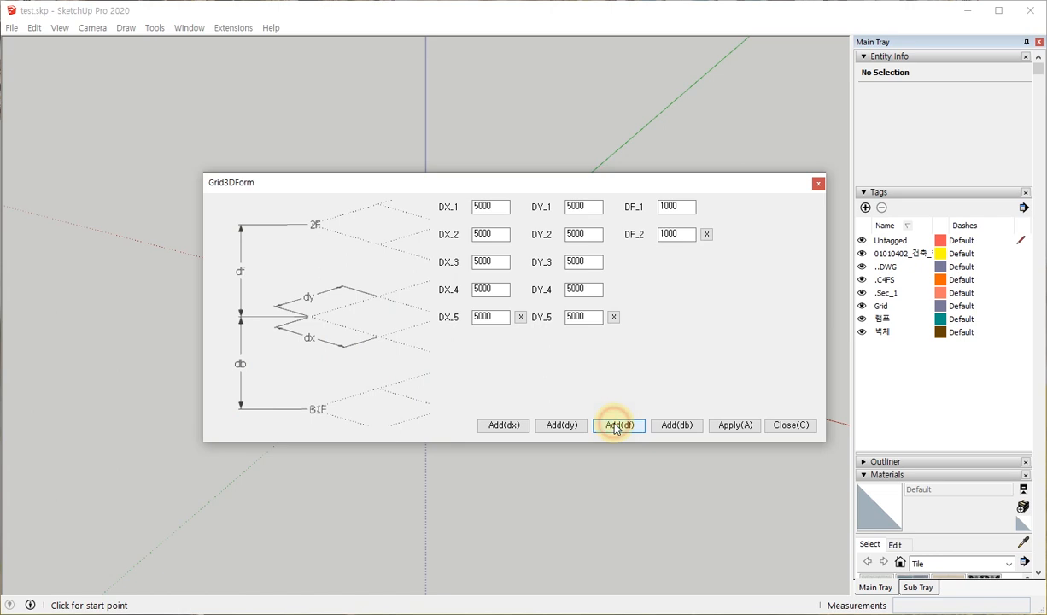
left_click(615, 425)
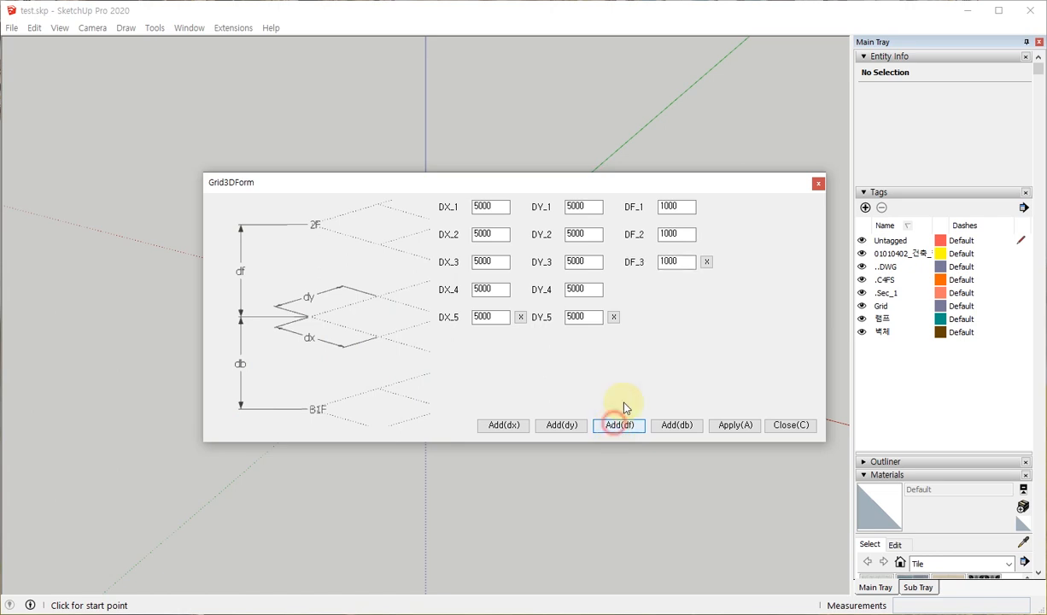
double_click(688, 206)
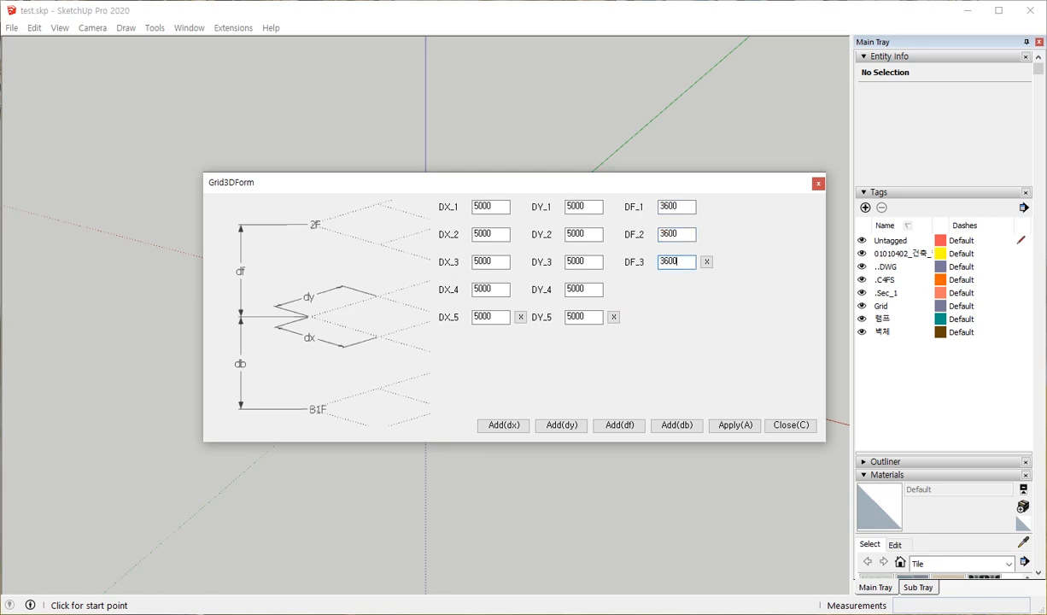
left_click(688, 427)
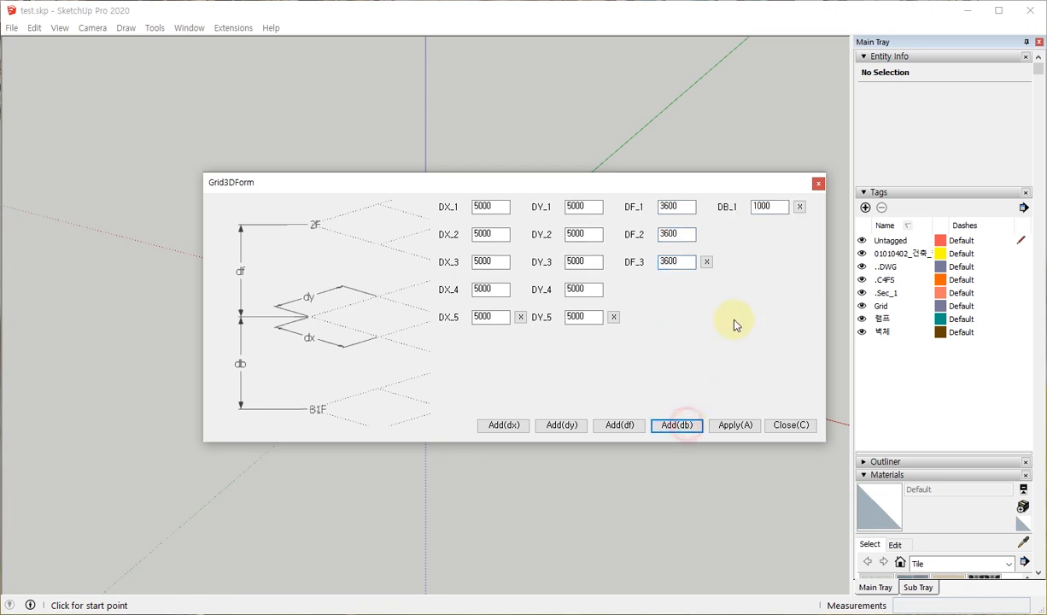
double_click(780, 208)
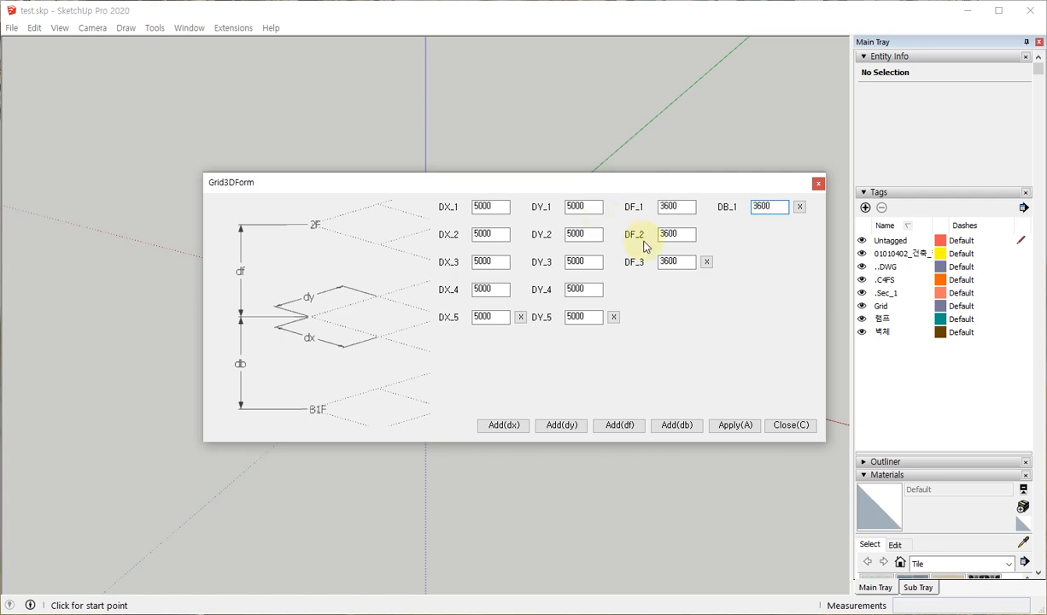
Step: Apply the 3D grid settings, place the grid at the model origin and inspect its axis and floor labels
left_click(736, 425)
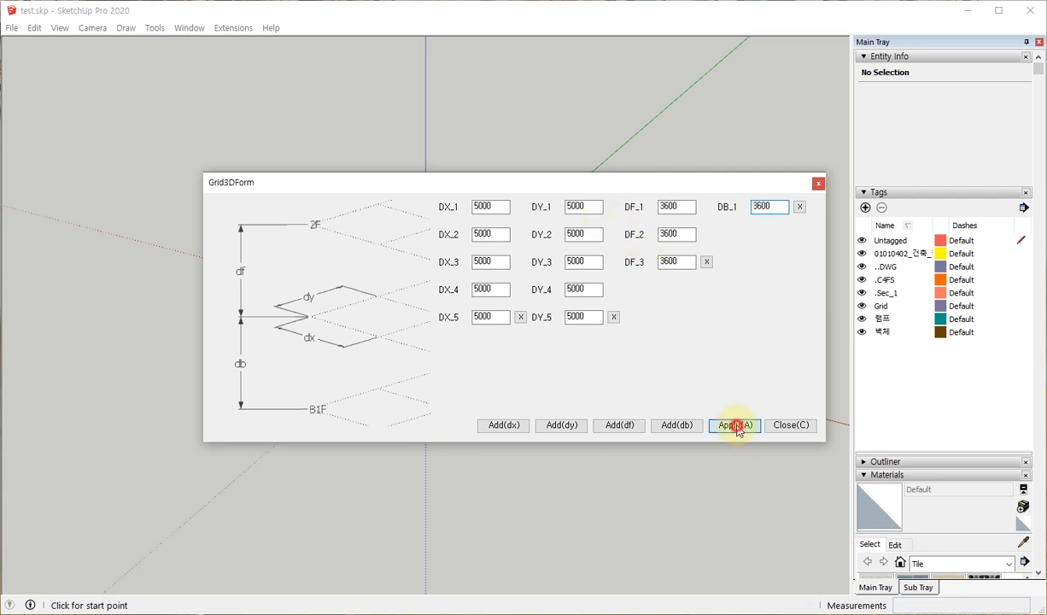
scroll(497, 256, "up", 3)
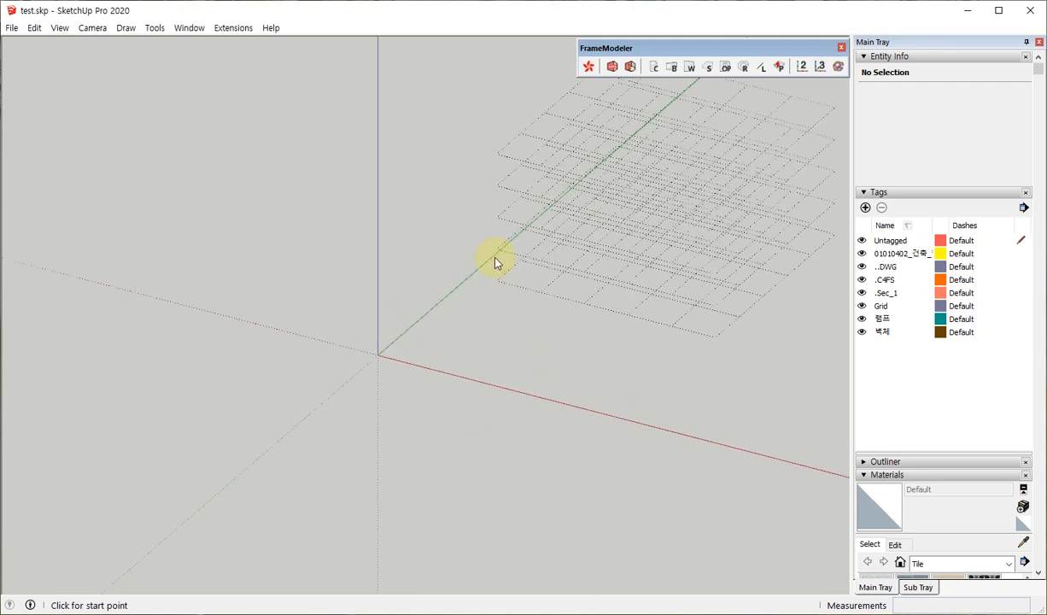
scroll(380, 346, "up", 2)
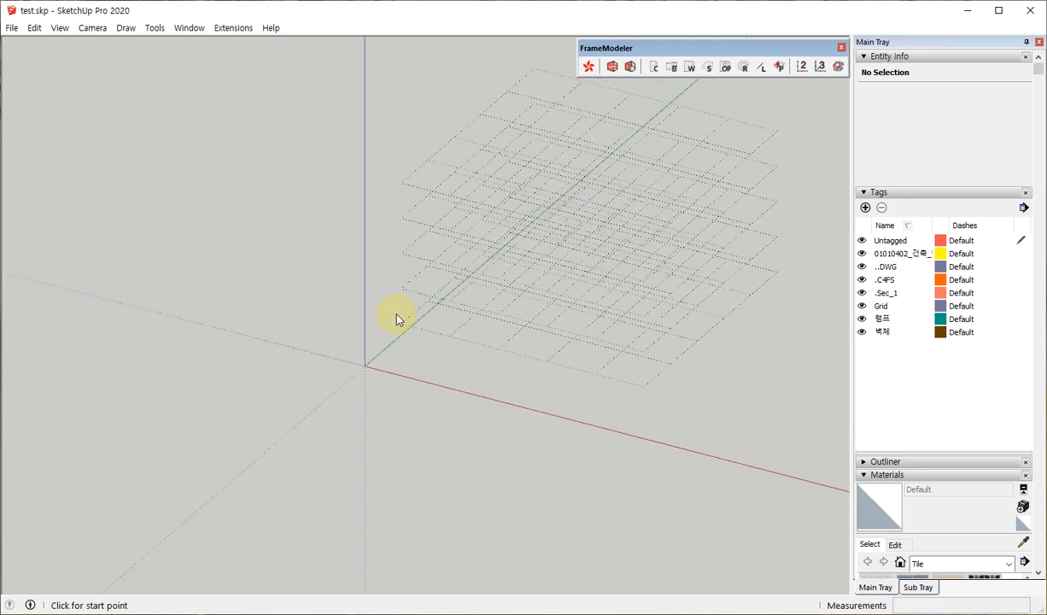
left_click(365, 367)
scroll(367, 397, "down", 3)
mouse_move(367, 397)
middle_mouse_down()
mouse_move(529, 362)
mouse_move(421, 324)
mouse_move(315, 360)
mouse_move(280, 299)
mouse_move(223, 314)
middle_mouse_up()
scroll(421, 325, "up", 2)
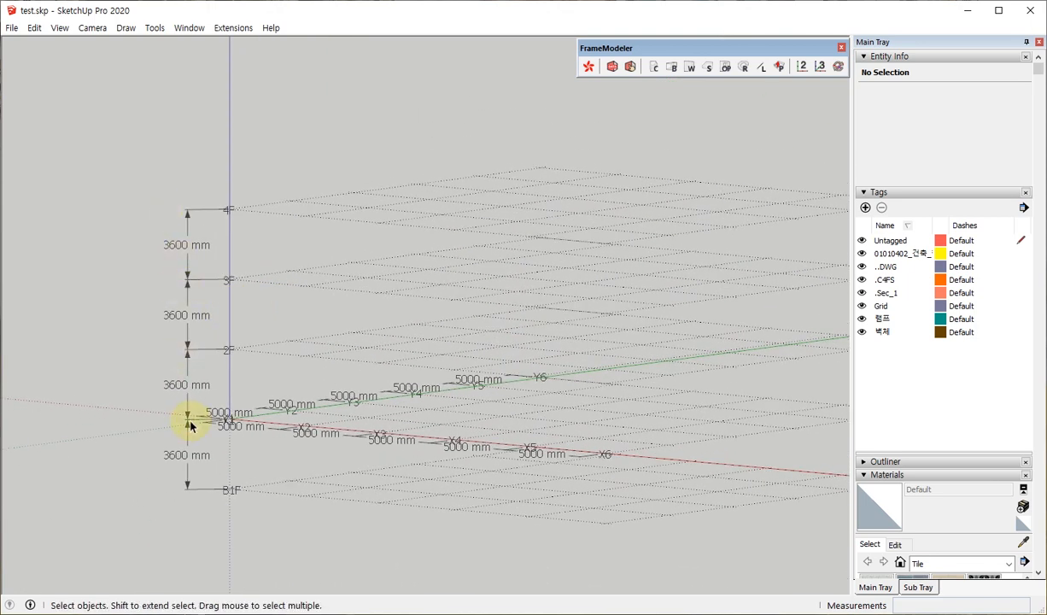
mouse_move(192, 425)
middle_mouse_down()
mouse_move(209, 386)
mouse_move(274, 503)
mouse_move(402, 444)
mouse_move(239, 404)
mouse_move(226, 351)
mouse_move(269, 356)
mouse_move(210, 462)
middle_mouse_up()
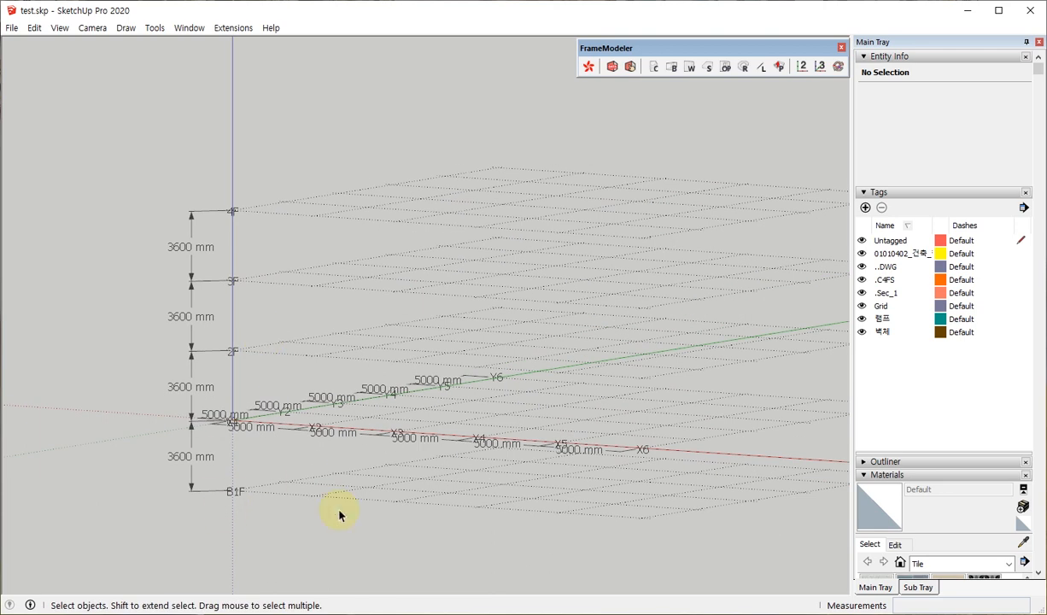
mouse_move(306, 410)
middle_mouse_down()
mouse_move(283, 381)
mouse_move(311, 428)
mouse_move(330, 376)
mouse_move(457, 455)
mouse_move(187, 402)
mouse_move(227, 398)
mouse_move(562, 554)
mouse_move(275, 354)
mouse_move(188, 334)
mouse_move(458, 306)
mouse_move(389, 167)
middle_mouse_up()
Step: Edit the placed 3D grid to set basement height db1 to 3000, and check the updated basement dimension
left_click(383, 167)
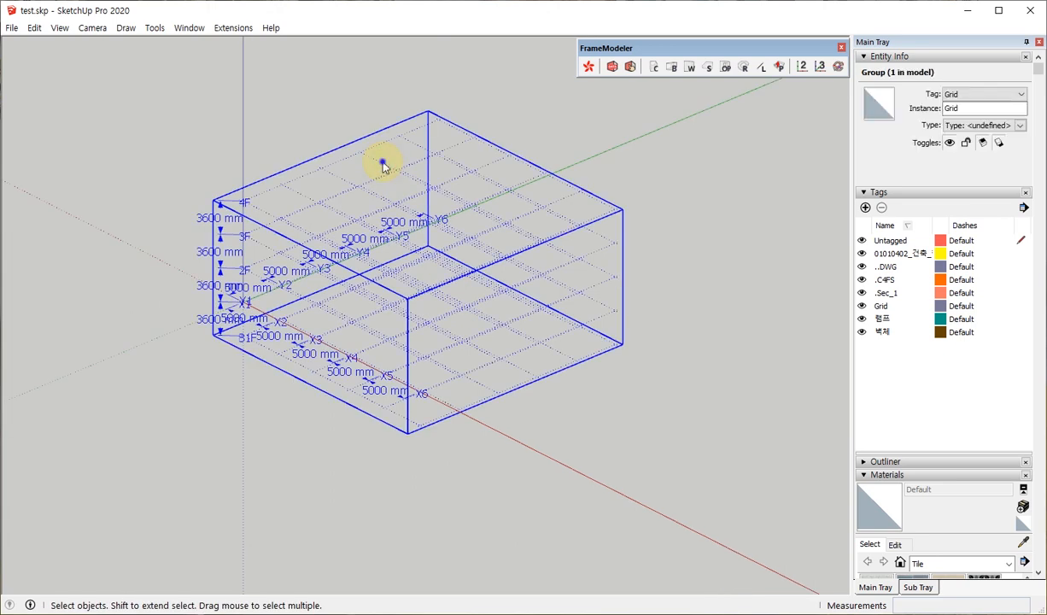
right_click(383, 167)
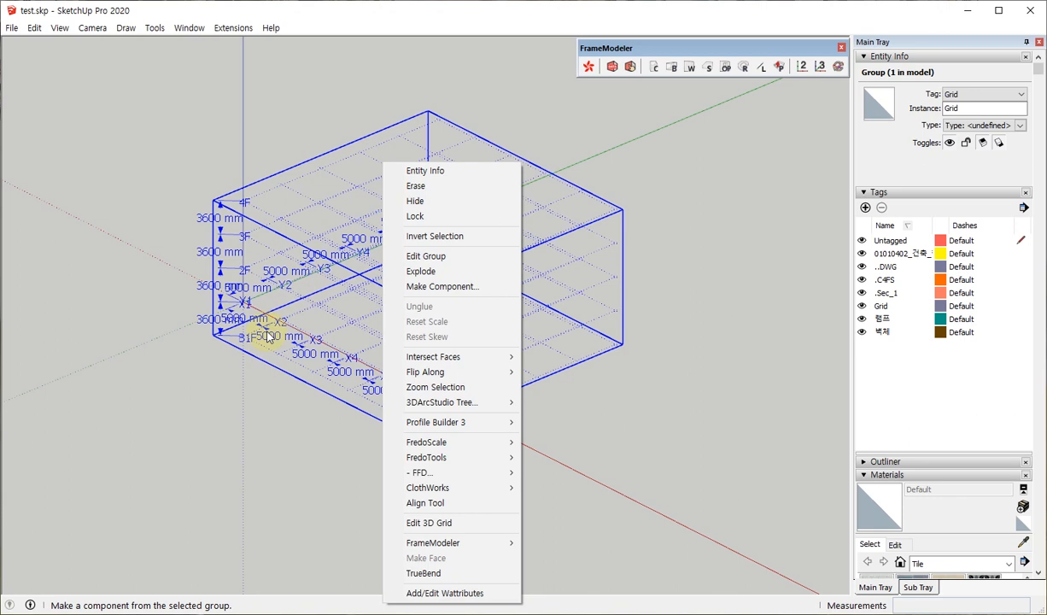
left_click(456, 524)
left_click_drag(616, 248, 243, 193)
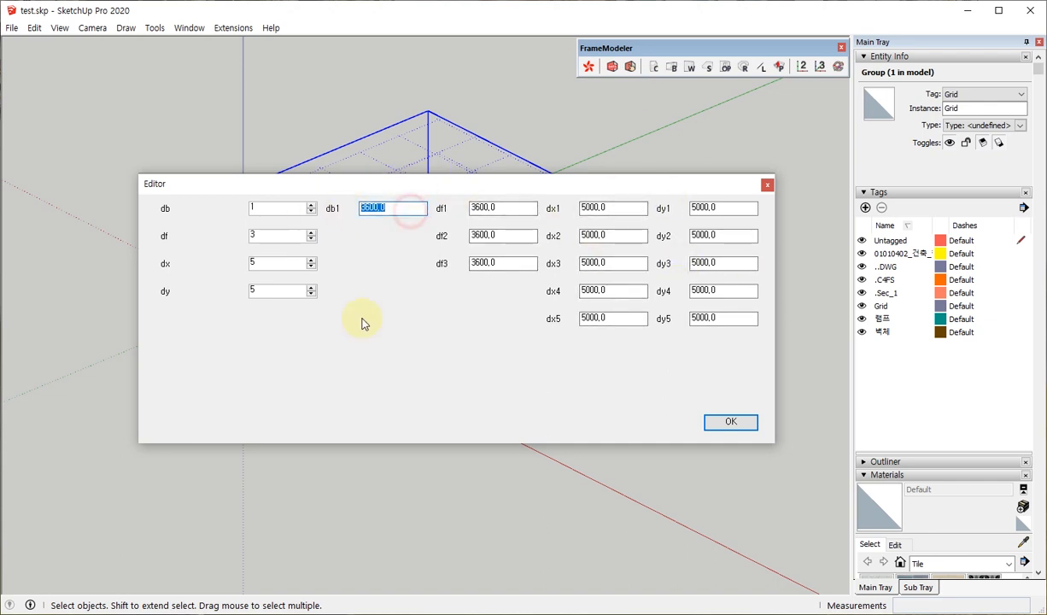
left_click_drag(384, 187, 519, 150)
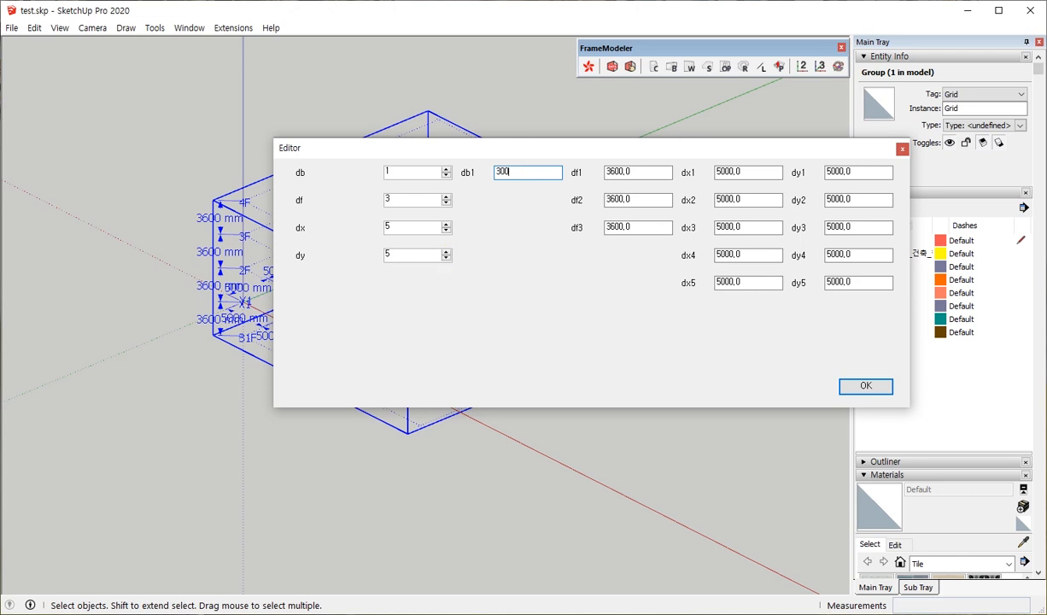
left_click(865, 388)
scroll(190, 331, "up", 5)
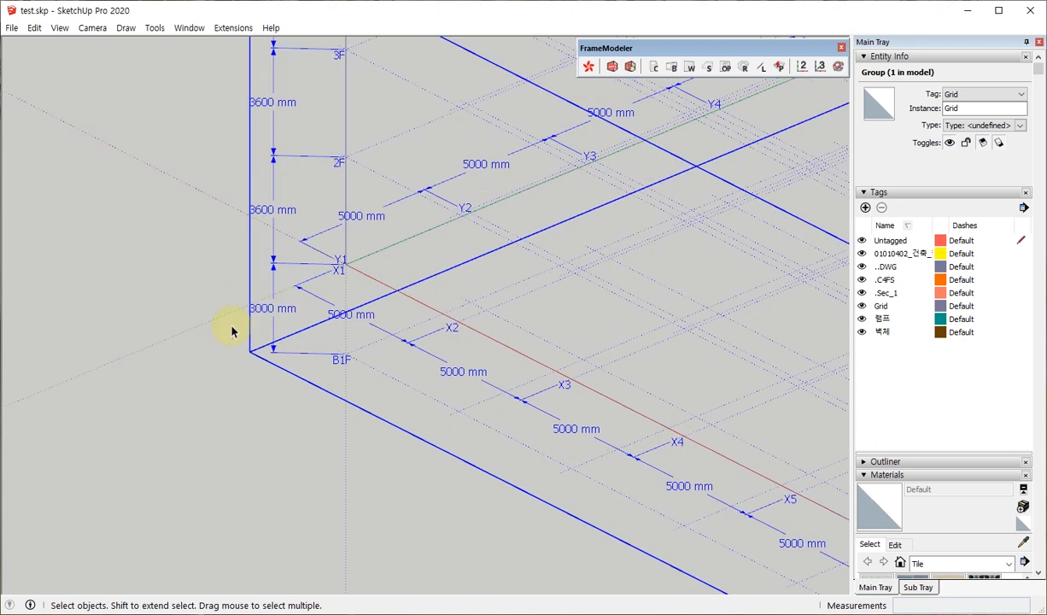
scroll(229, 330, "down", 6)
left_click(207, 352)
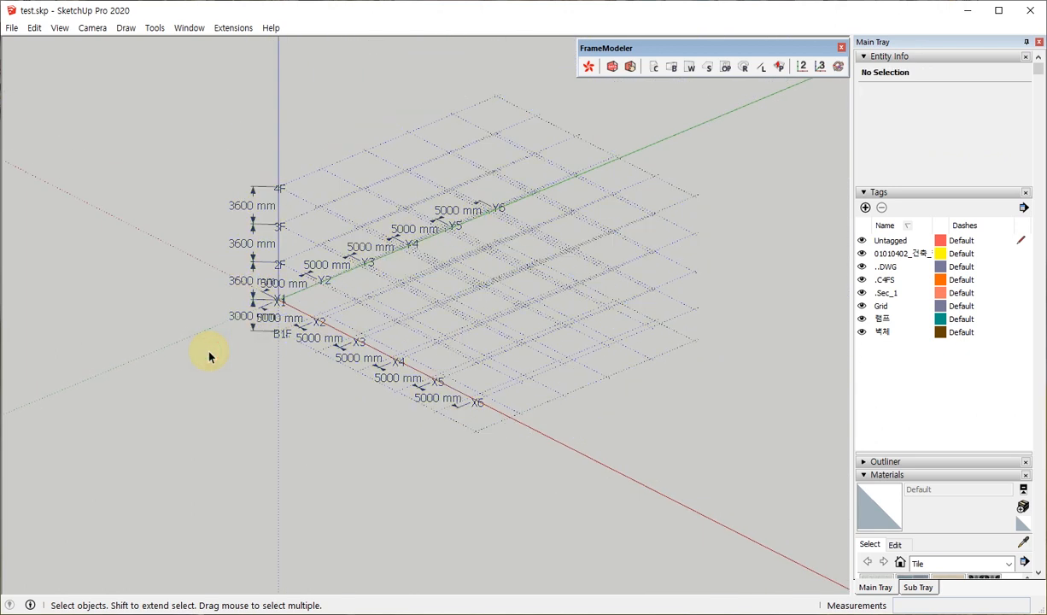
Step: Set the insertion point of column C2 (600x500x3600) to Center and apply the column settings
mouse_move(525, 256)
middle_mouse_down()
mouse_move(537, 264)
mouse_move(536, 312)
middle_mouse_up()
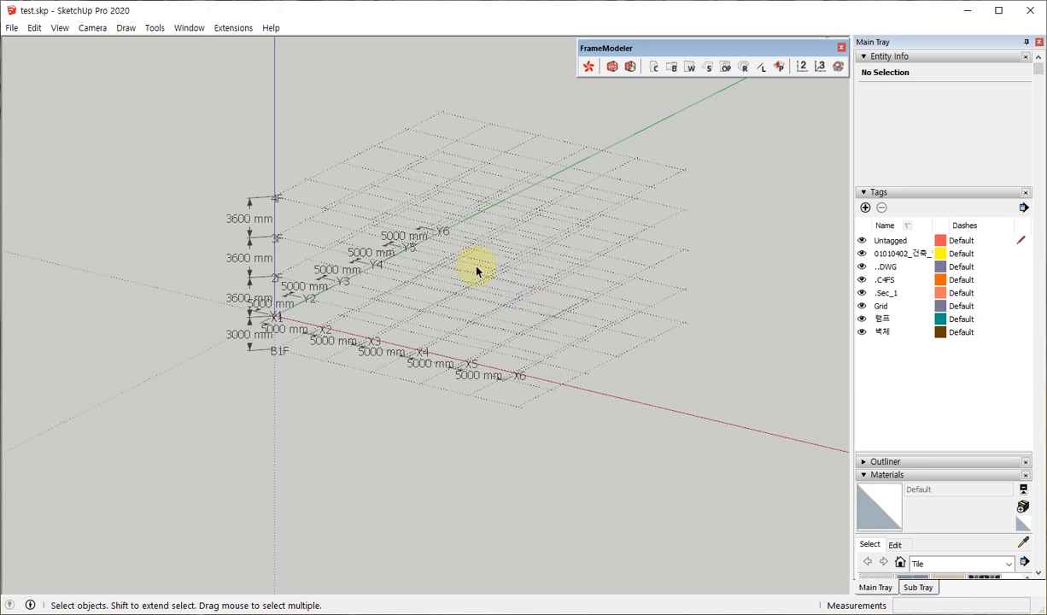
left_click(654, 67)
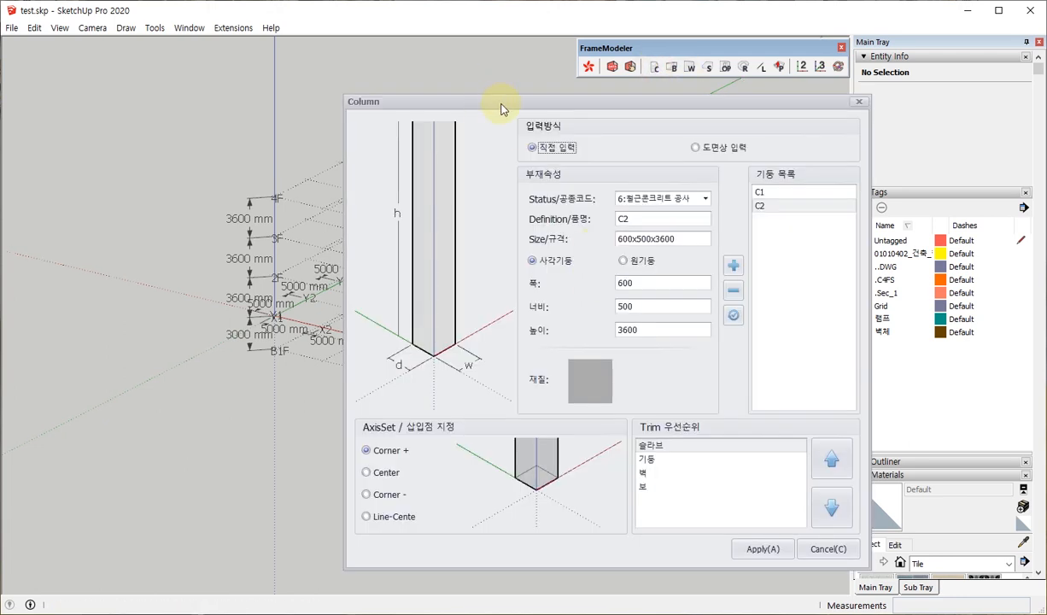
left_click_drag(502, 109, 458, 96)
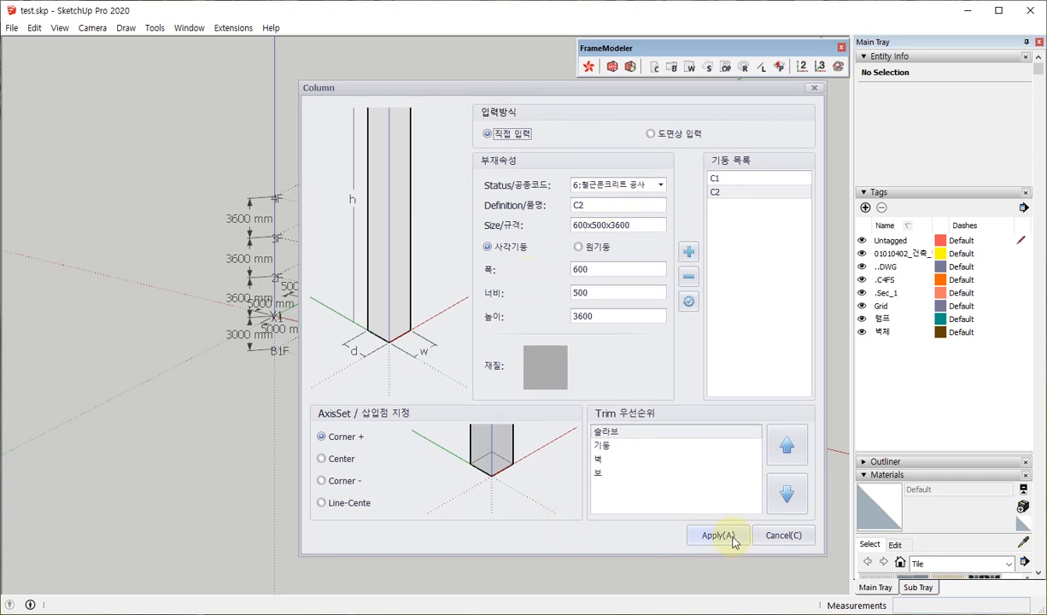
left_click(322, 460)
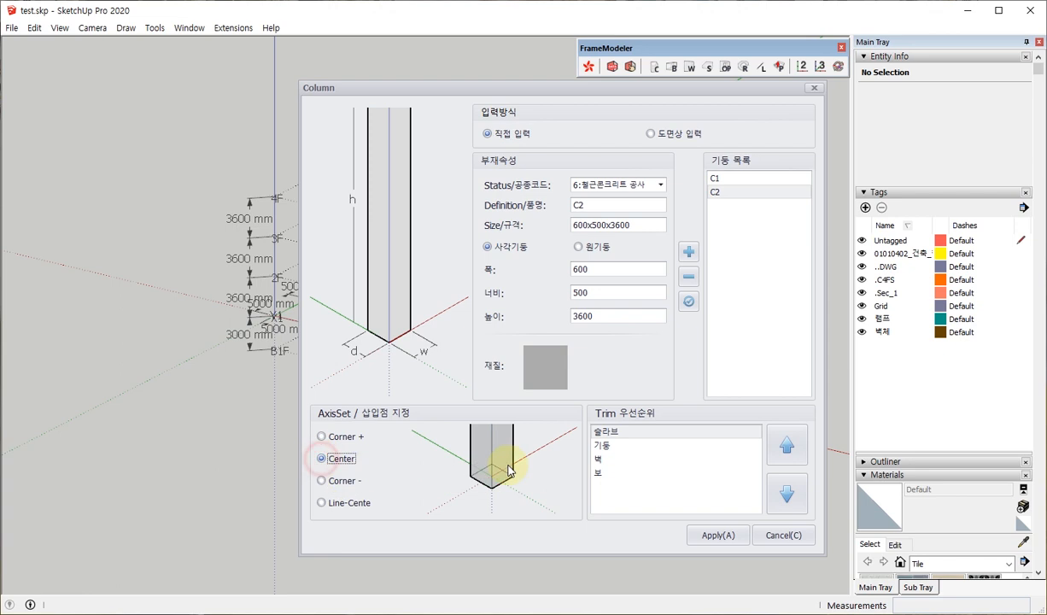
left_click(728, 539)
Step: Place column C2 on the 1F grid level near the X2 and Y2 gridlines
middle_click_drag(475, 280, 283, 309)
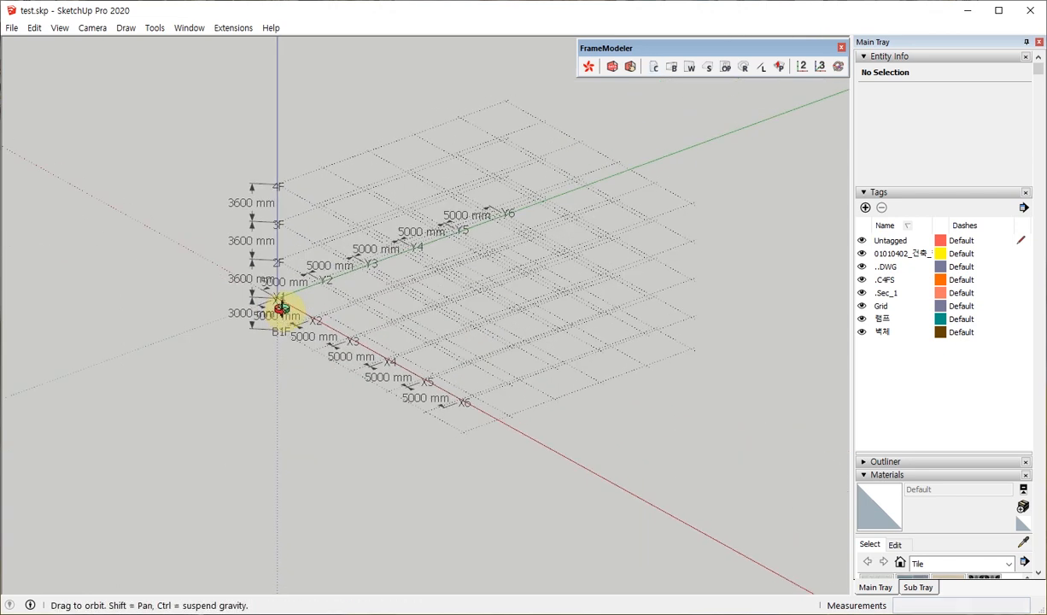
scroll(333, 316, "up", 3)
middle_click_drag(352, 300, 358, 328)
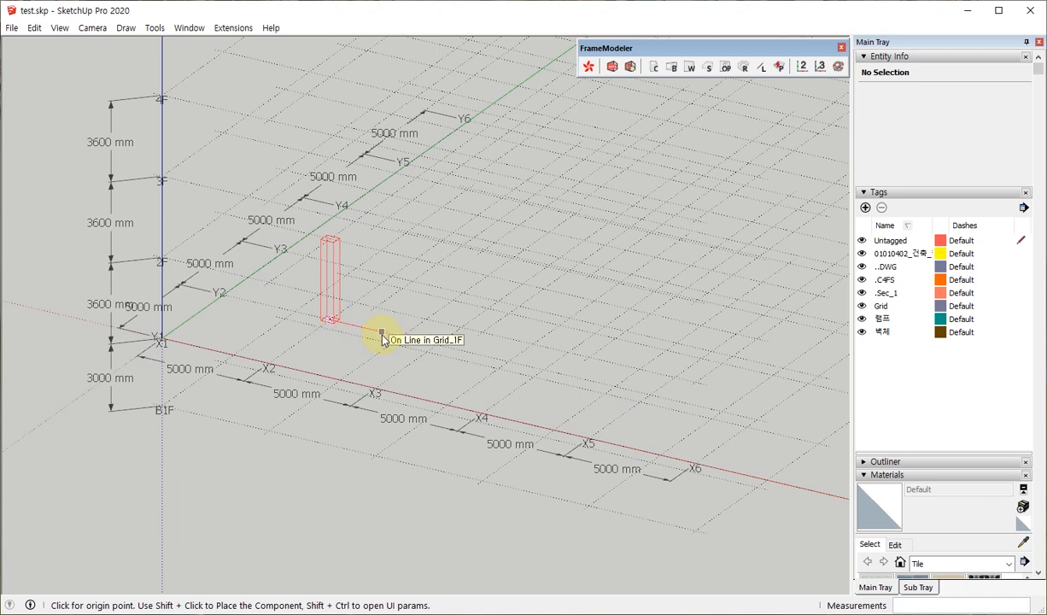
left_click(382, 339)
Step: Copy the placed C2 column 5000 mm along the red axis on the 1F grid level
middle_click_drag(435, 324, 362, 386)
left_click(284, 196)
key("m")
left_click(288, 364)
key("ctrl")
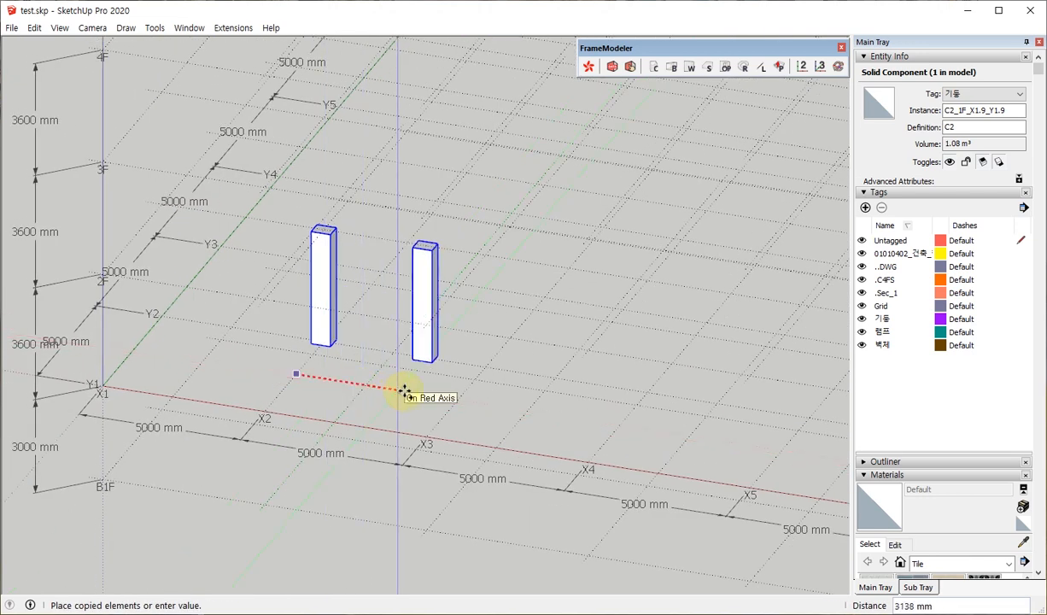
left_click(485, 368)
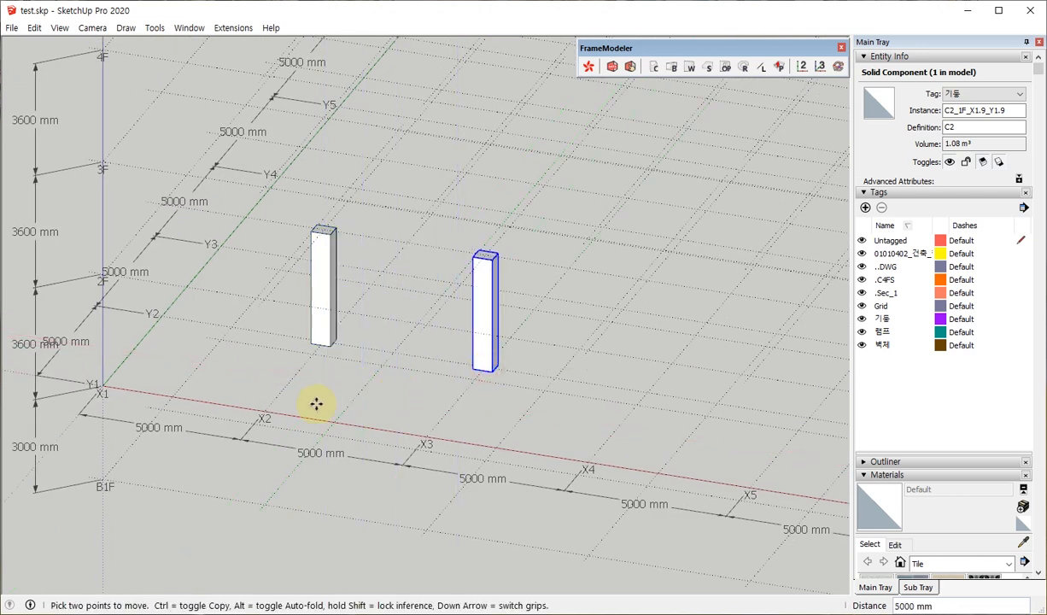
Step: Multiply the column copy along the red axis at the same 5000 mm spacing to fill the row
scroll(285, 384, "down", 3)
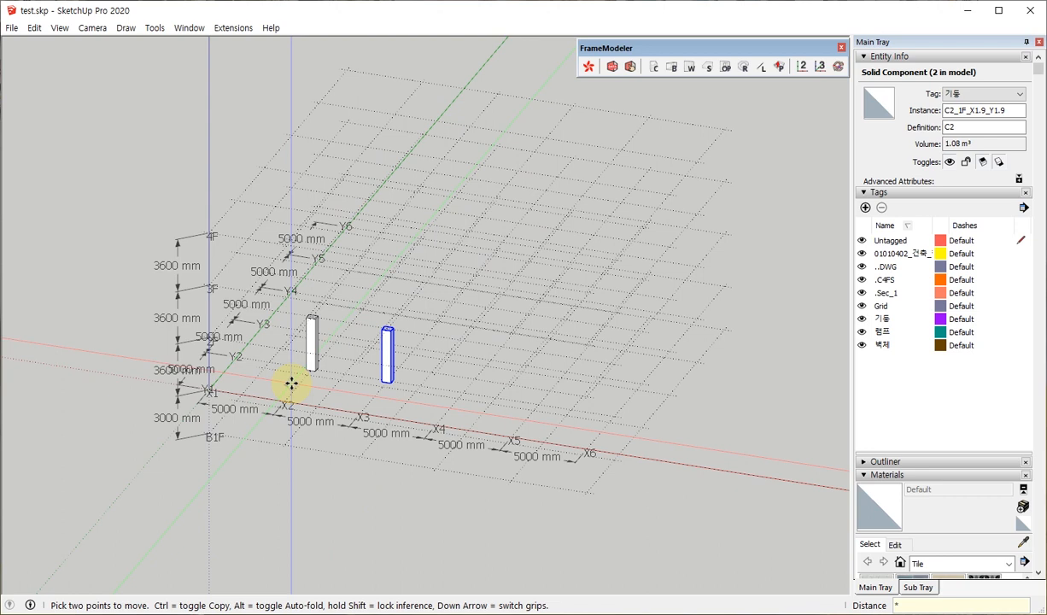
key("Return")
key("Escape")
middle_click_drag(290, 384, 583, 390)
Step: Delete the surplus column at the far X6 end of the row
key("space")
left_click_drag(564, 317, 634, 457)
key("Delete")
Step: Copy the row of four columns one 5000 mm bay along the green axis
middle_click_drag(598, 399, 402, 330)
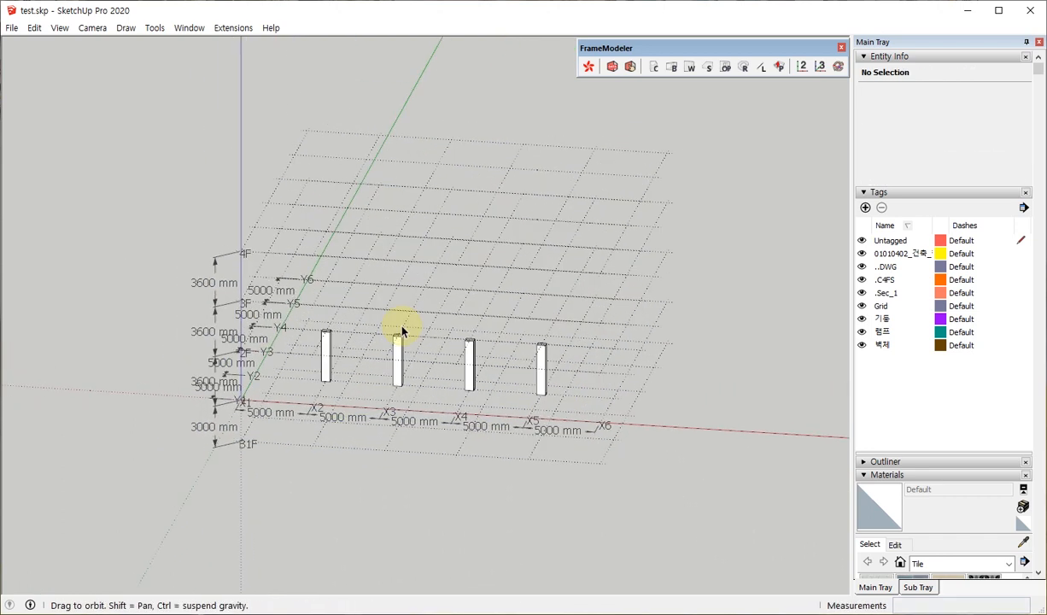
left_click_drag(291, 315, 634, 521)
middle_click_drag(634, 523, 461, 451)
scroll(530, 495, "up", 3)
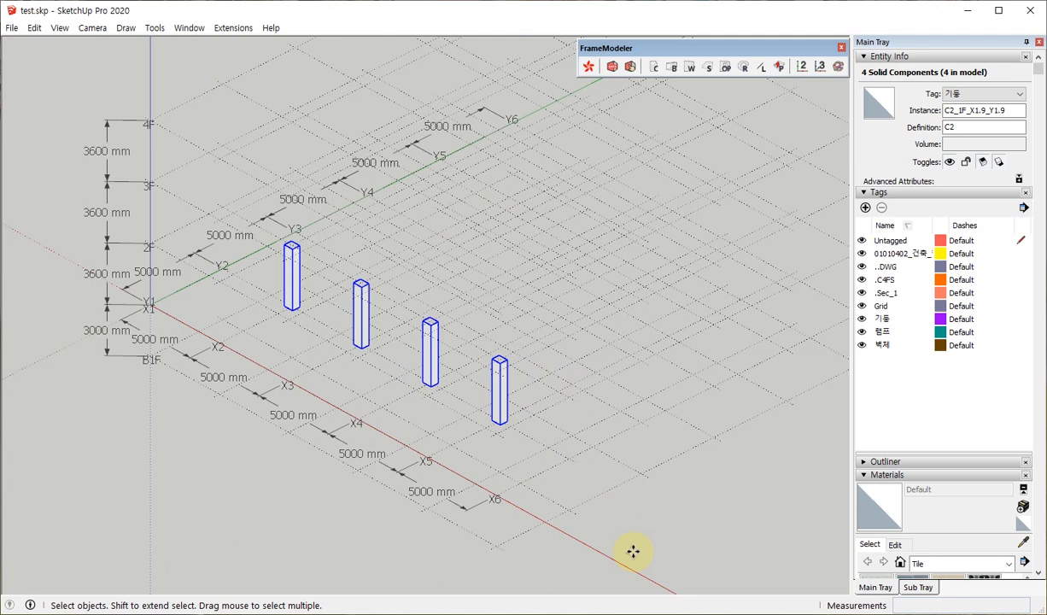
key("m")
key("ctrl")
left_click(638, 520)
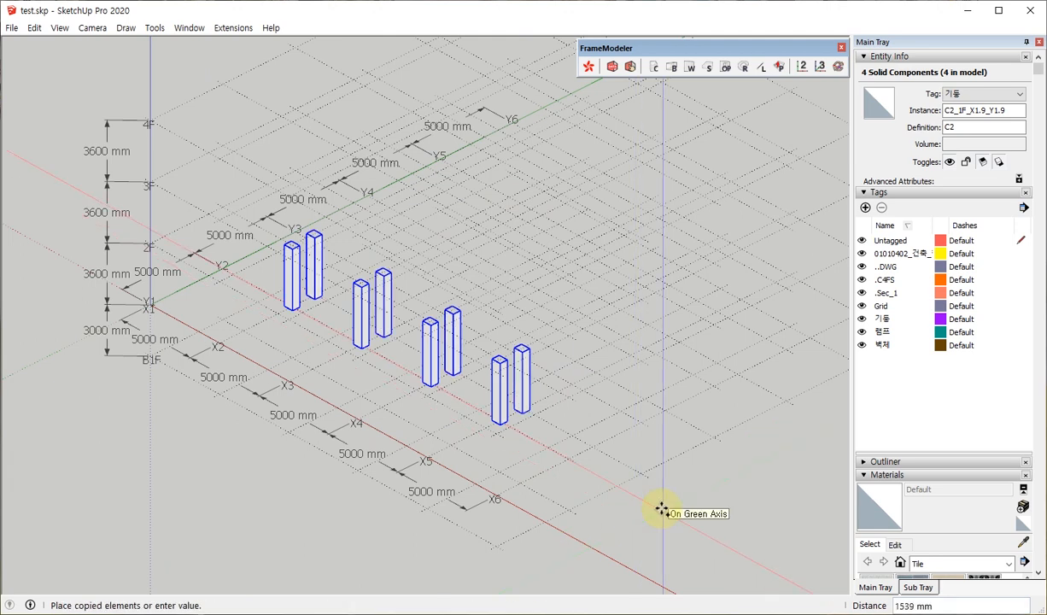
key("Return")
Step: Multiply the copied row with *3 along the green axis and select all 16 columns
type("*")
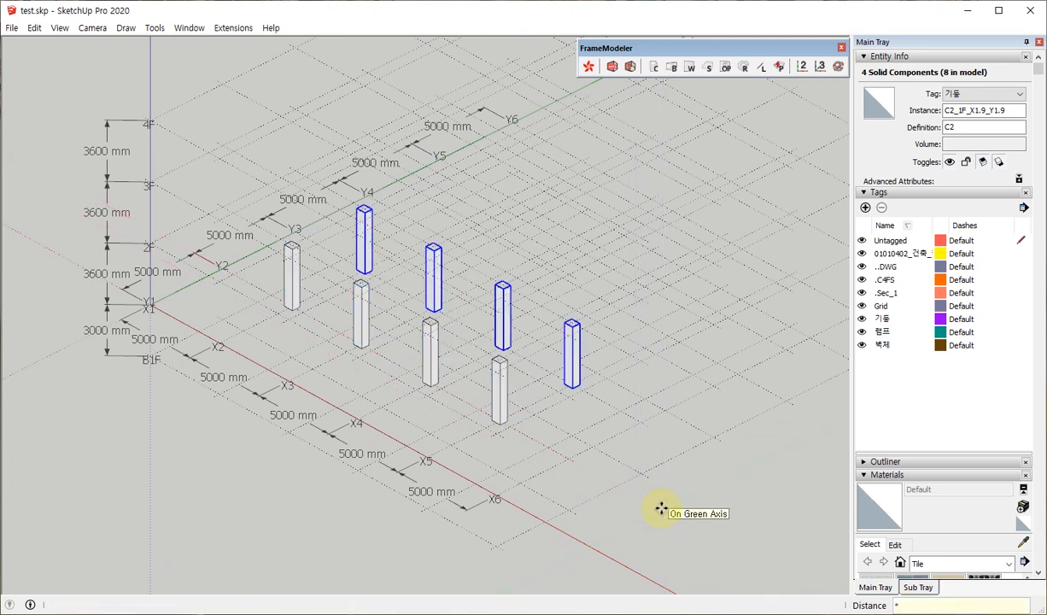
type("3")
key("Return")
key("space")
middle_click_drag(572, 416, 214, 214)
left_click_drag(371, 242, 815, 556)
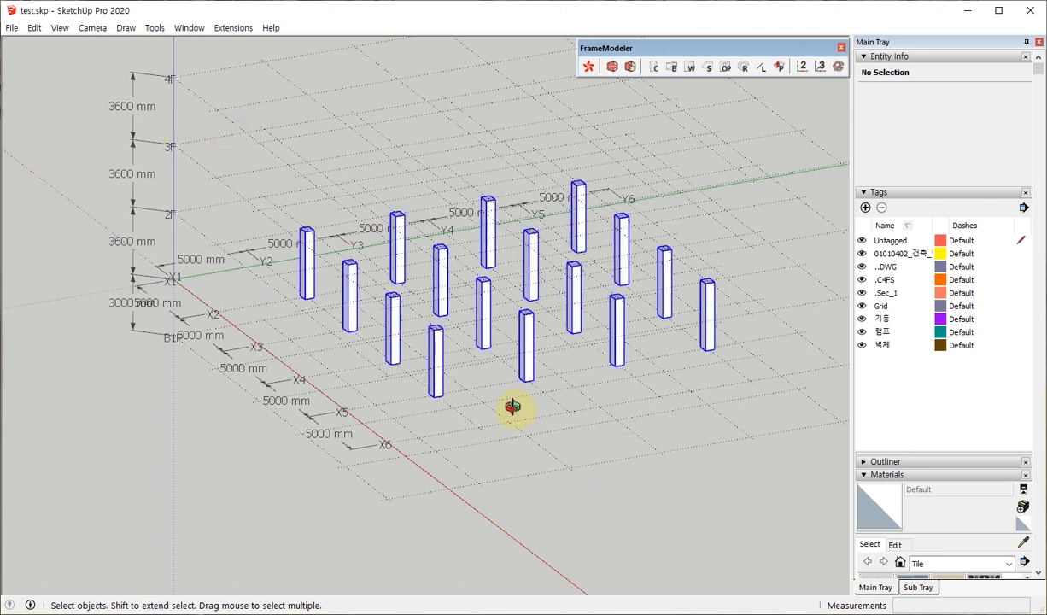
Step: Measure the height of the front corner column from its top to its base with the Line tool
middle_click_drag(510, 407, 498, 435)
scroll(495, 401, "up", 3)
scroll(493, 369, "up", 3)
key("l")
left_click(460, 270)
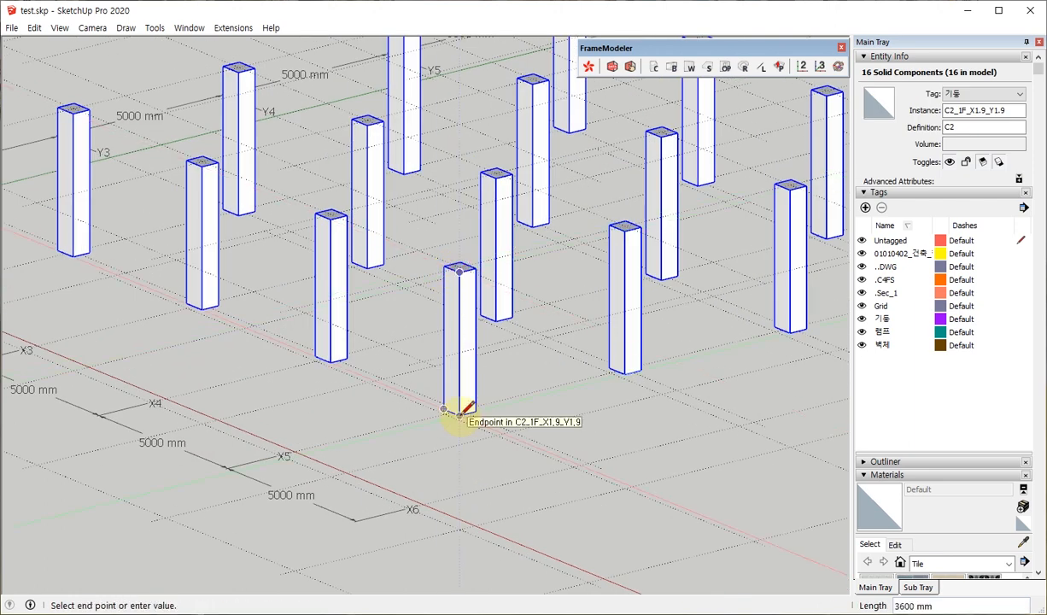
scroll(460, 415, "down", 5)
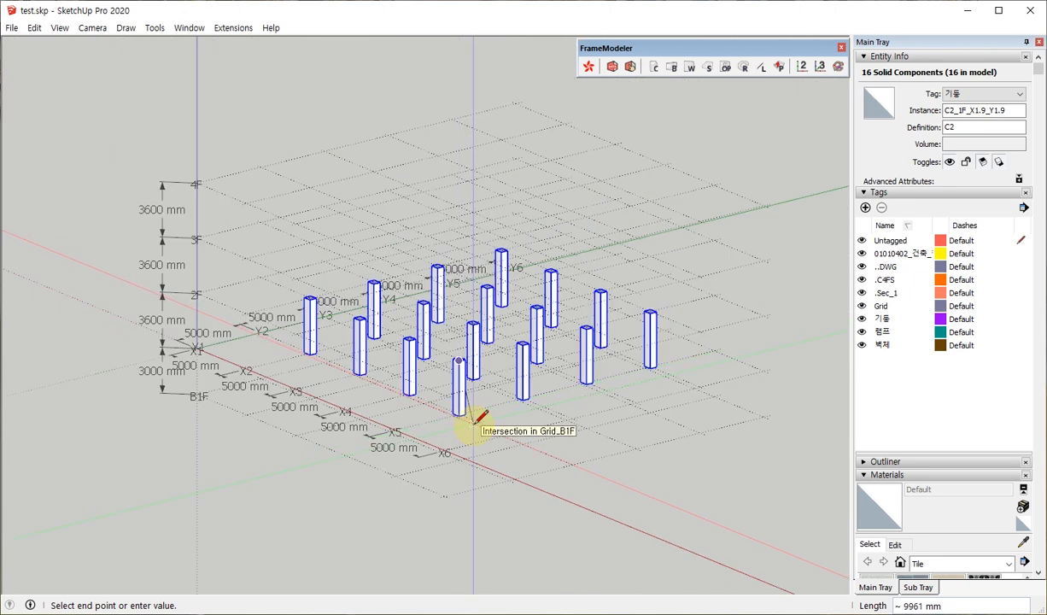
key("space")
Step: Copy the 16 selected columns 3600 mm upward, using the grid origin at 1F and the 2F level as reference points
mouse_move(474, 428)
middle_mouse_down()
mouse_move(437, 421)
mouse_move(458, 433)
middle_mouse_up()
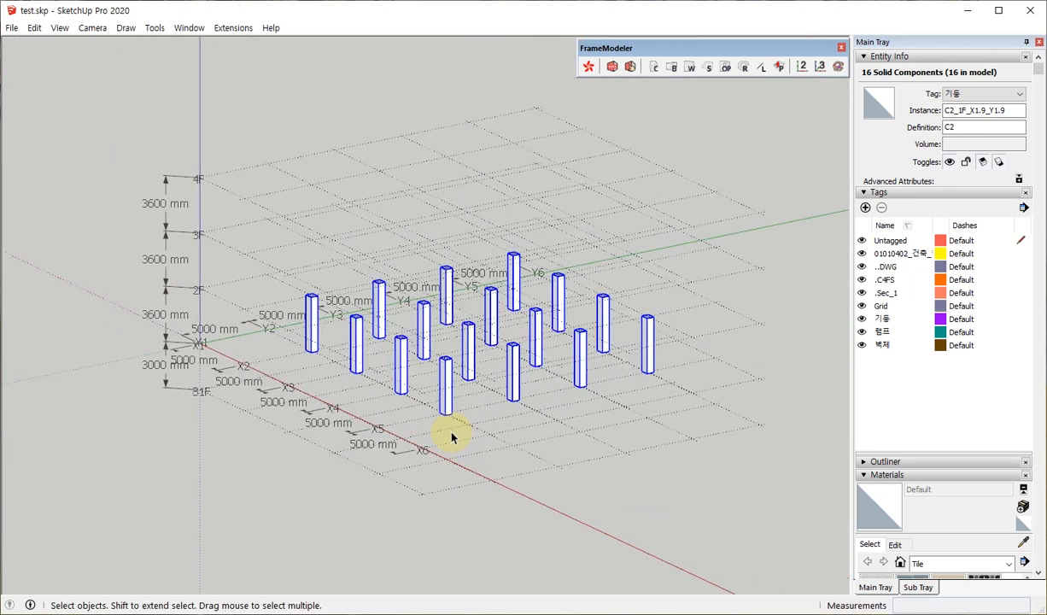
key("m")
middle_click_drag(413, 402, 435, 409)
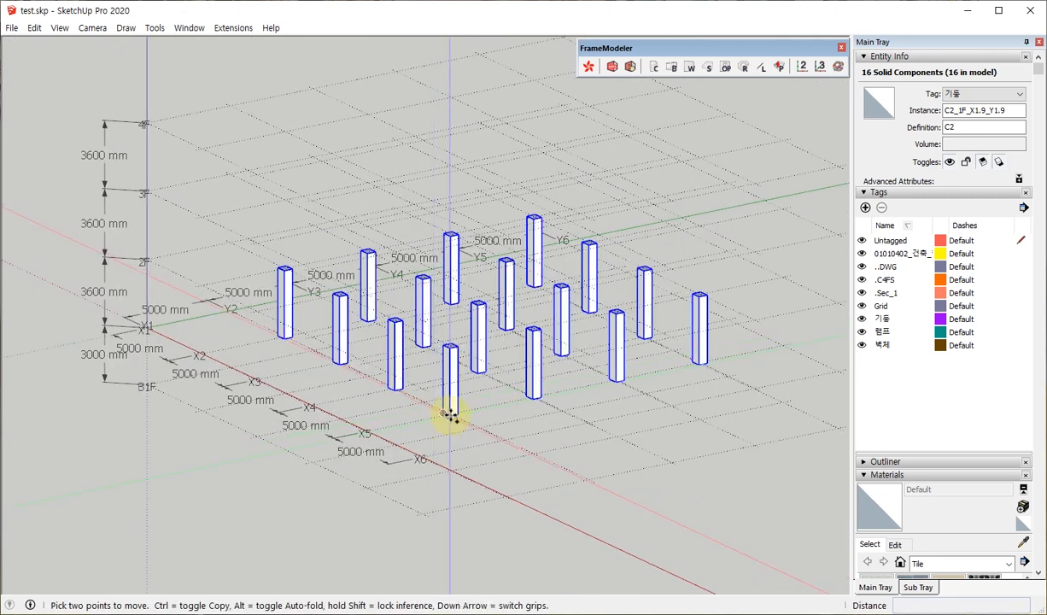
middle_click_drag(204, 329, 140, 350)
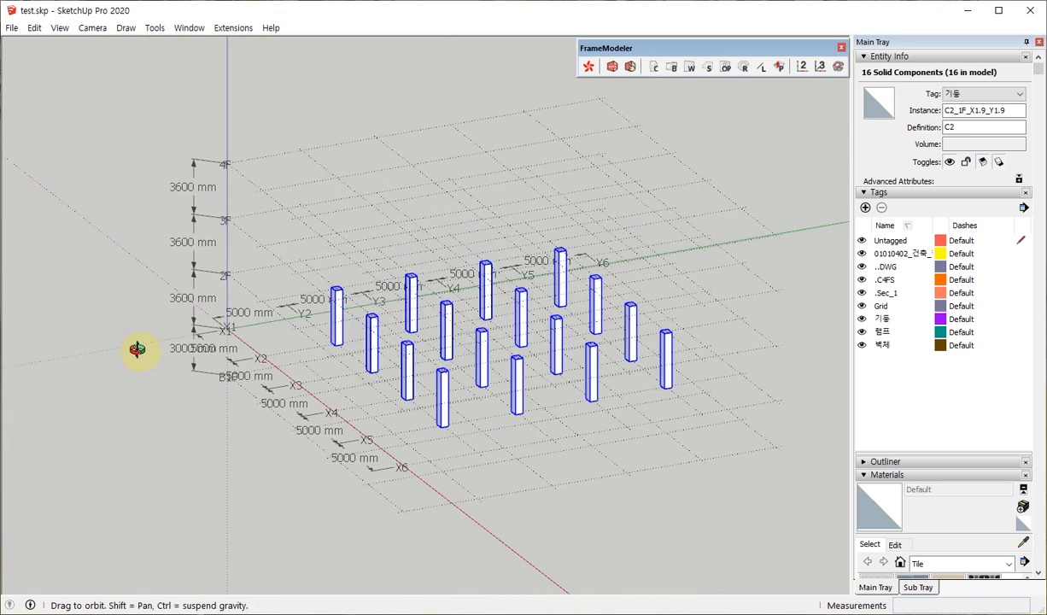
scroll(206, 324, "up", 5)
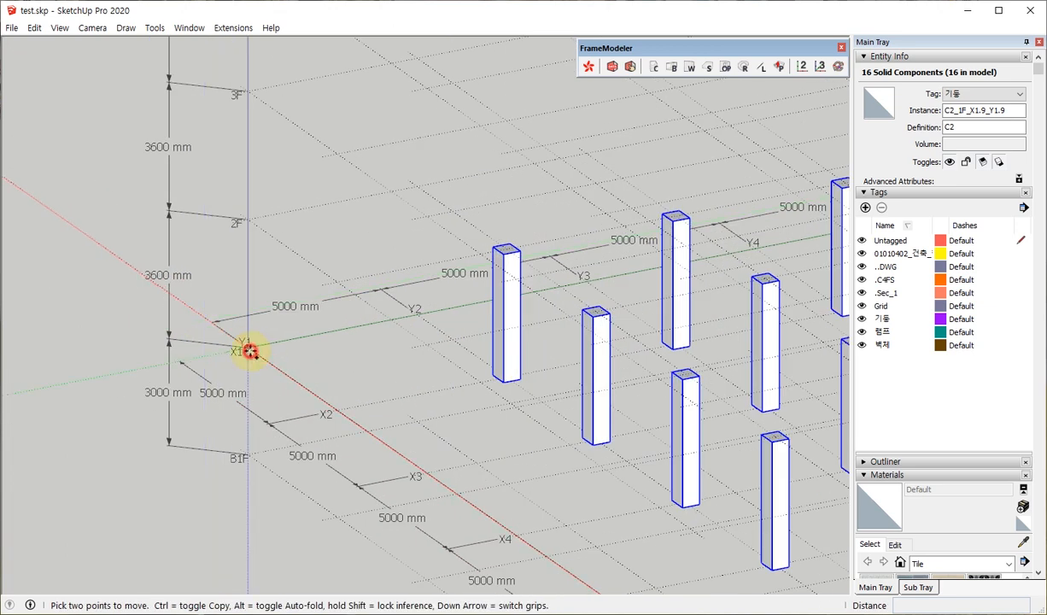
left_click(247, 347)
key("ctrl")
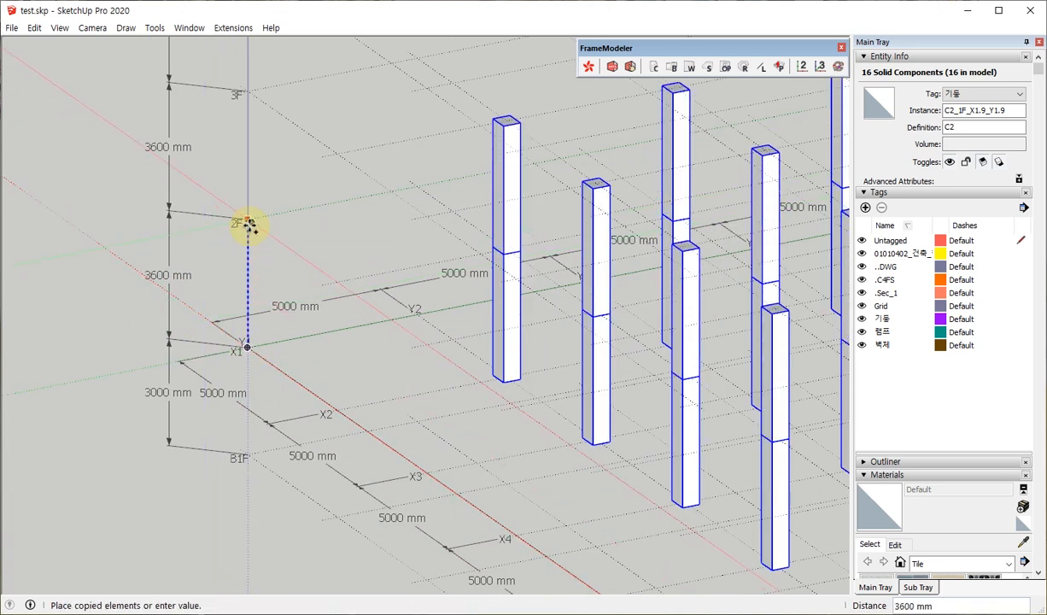
left_click(248, 224)
Step: Multiply the upper column tier vertically at the same 3600 mm storey spacing
scroll(280, 410, "down", 3)
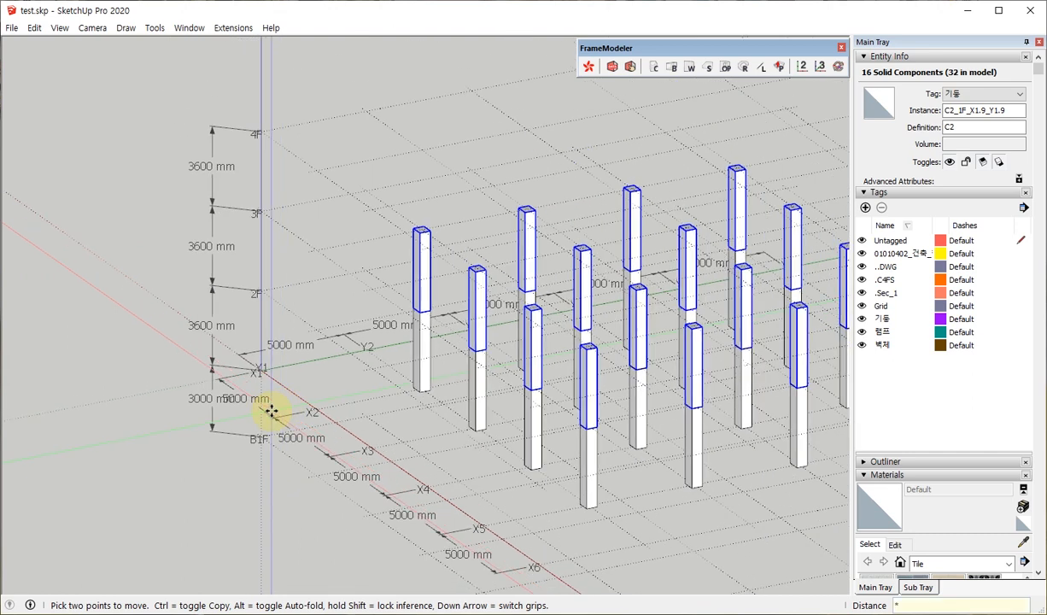
key("Return")
scroll(282, 419, "down", 3)
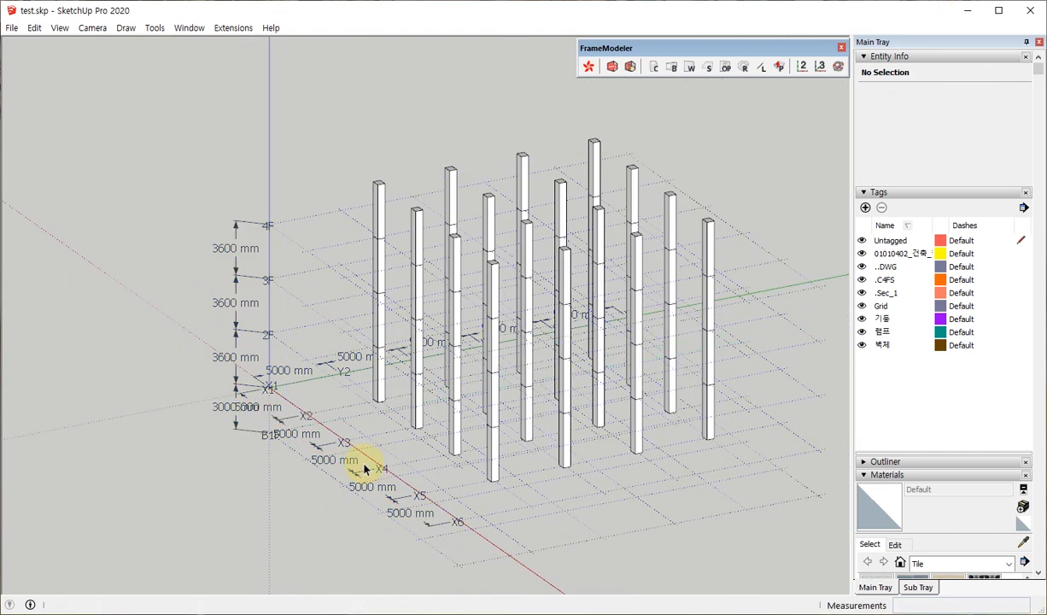
Step: Delete the tier of columns that rises above the 4F level
middle_click_drag(362, 467, 436, 242)
left_click_drag(717, 205, 384, 246)
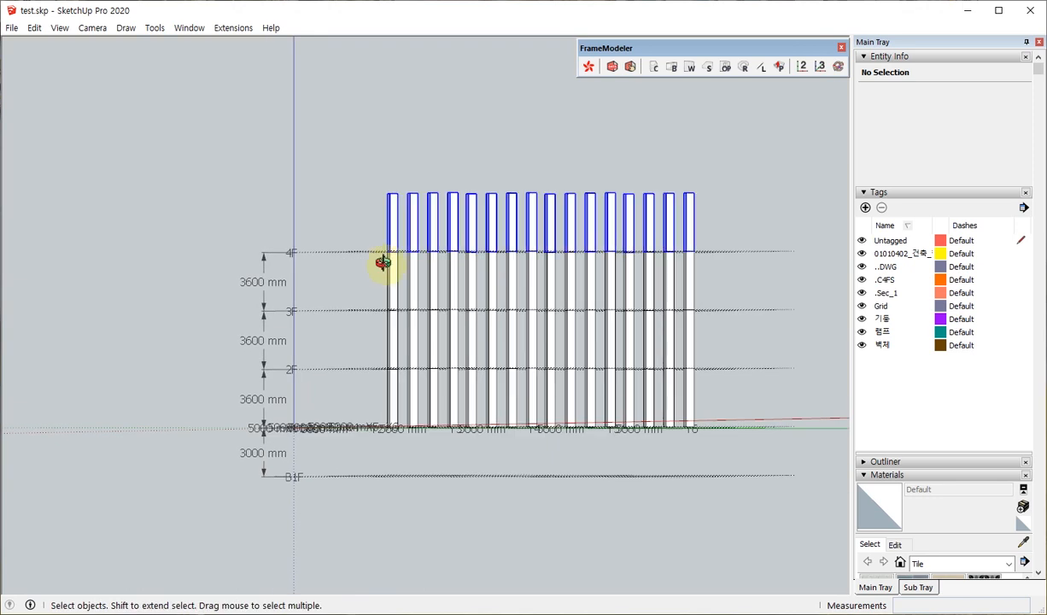
middle_click_drag(384, 246, 555, 373)
left_click(513, 319)
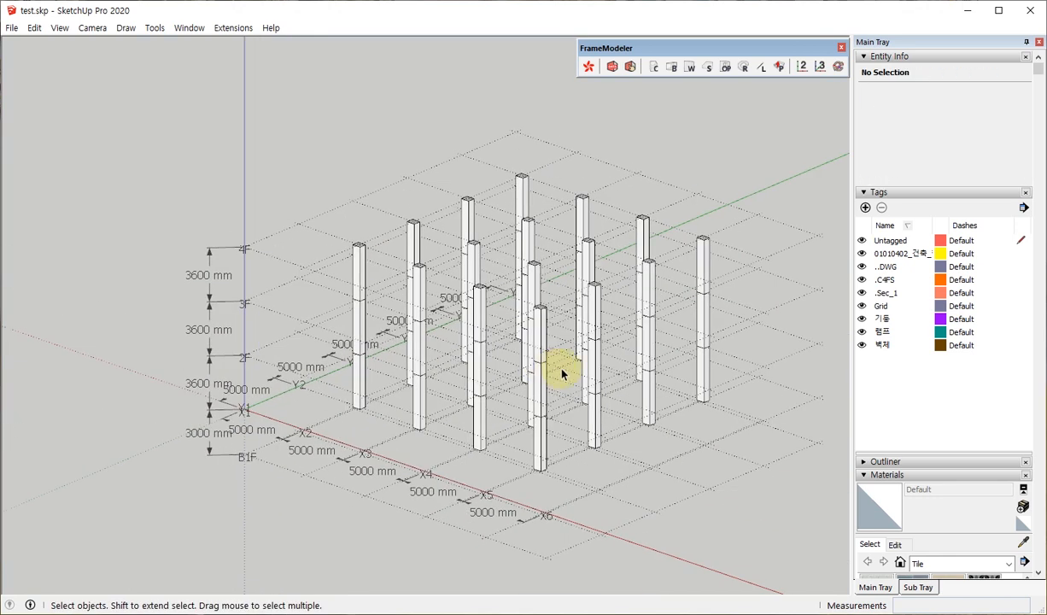
Step: Set the insertion point of beam B1 (width 400, height 550) to Center and apply the beam settings
left_click(672, 68)
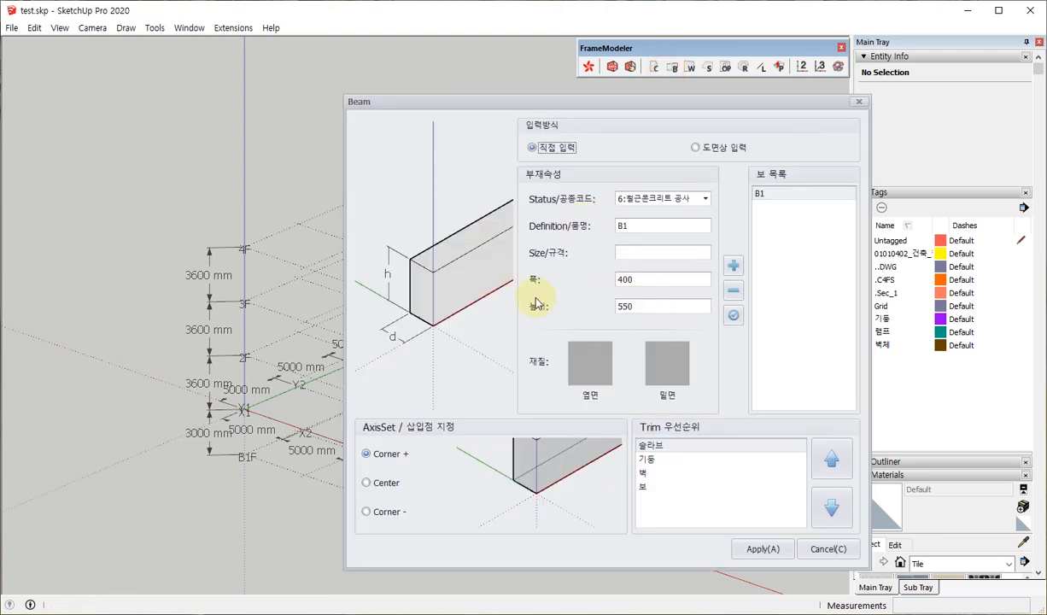
left_click(379, 483)
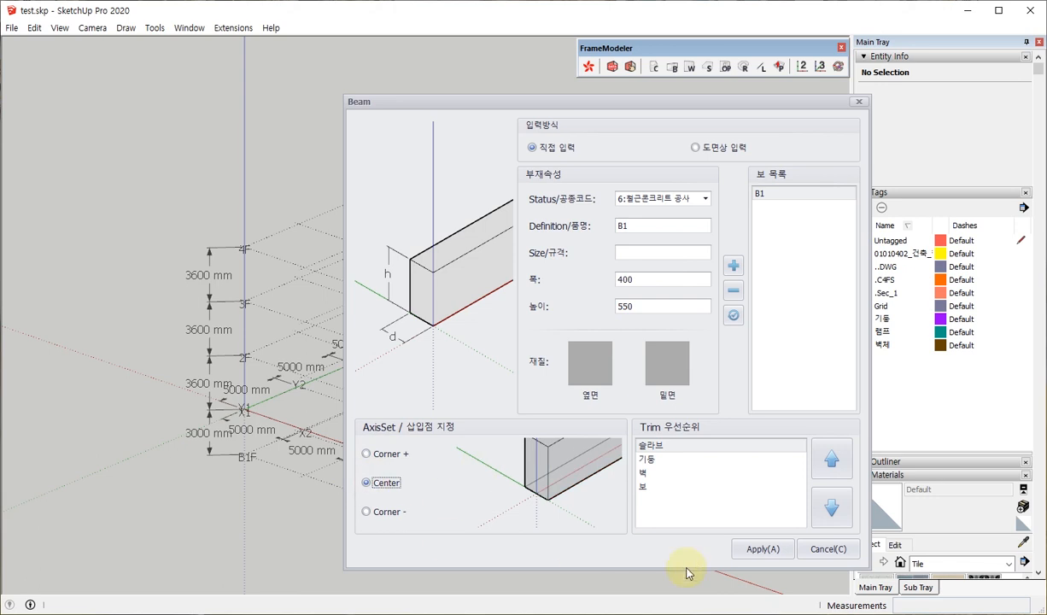
left_click(760, 550)
Step: Place beam B1 at the 2F level along the Y2 column row from X2 to X5, about 15600 mm long
scroll(368, 393, "up", 6)
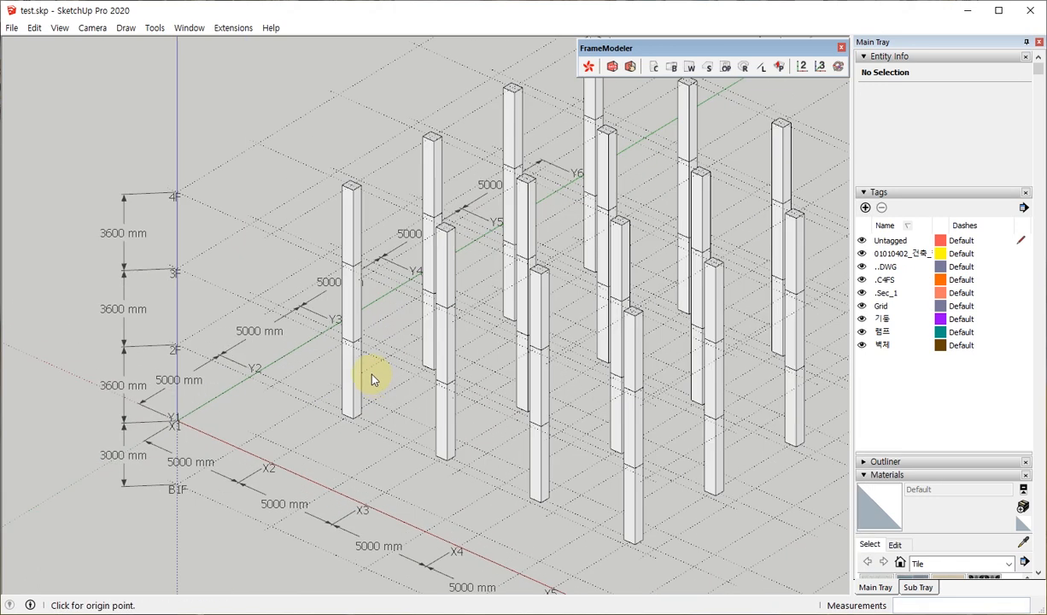
left_click(306, 356)
scroll(624, 299, "down", 5)
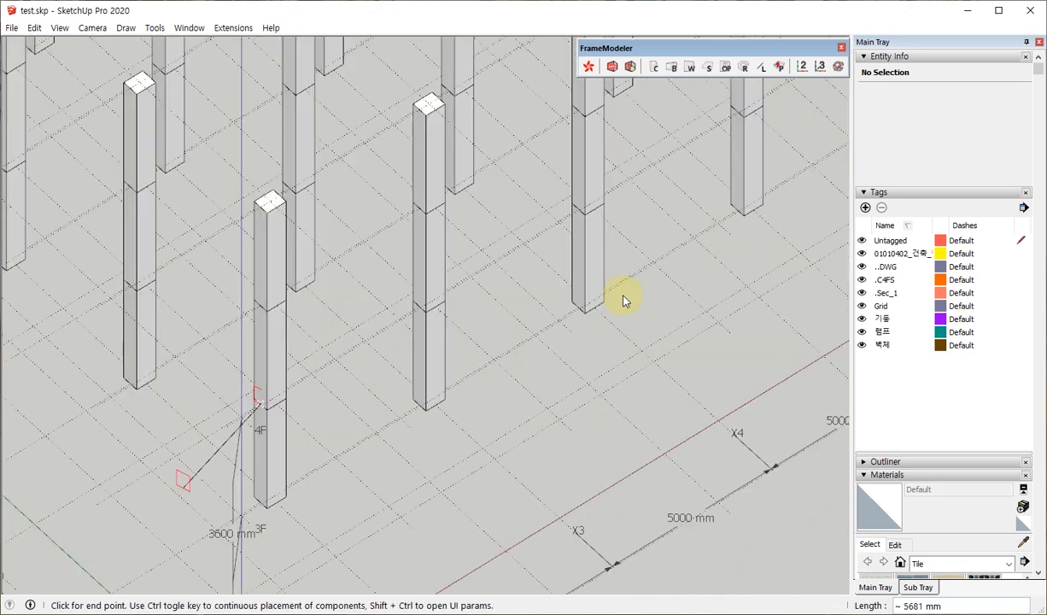
middle_click_drag(624, 299, 603, 291)
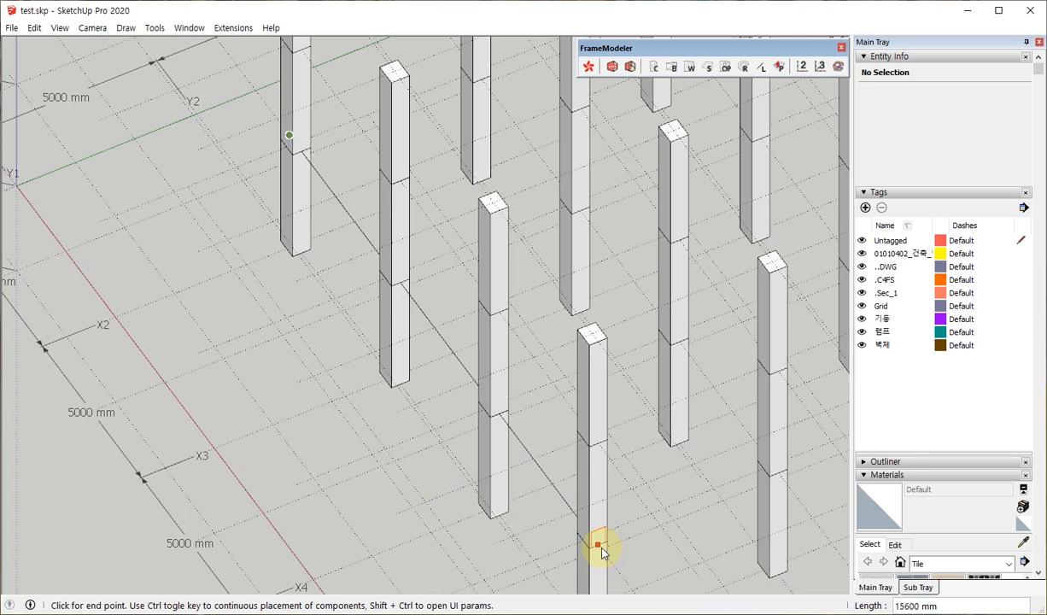
left_click(604, 543)
scroll(524, 421, "down", 5)
key("space")
Step: Move the placed beam down by its 550 mm height so its top aligns with the 2F level
scroll(570, 374, "up", 5)
left_click(562, 374)
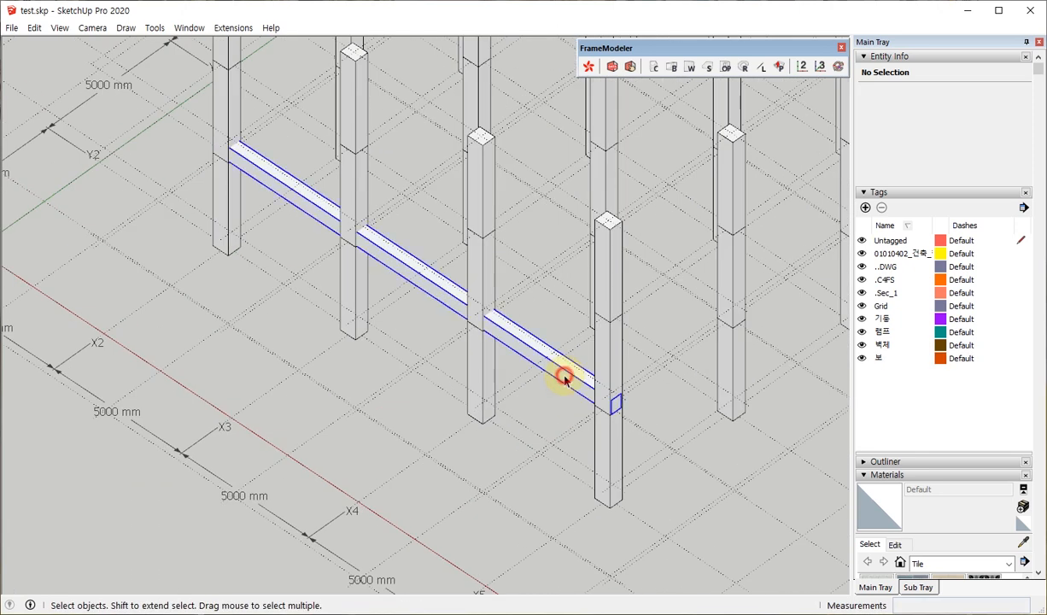
scroll(589, 418, "up", 3)
scroll(589, 418, "up", 3)
key("m")
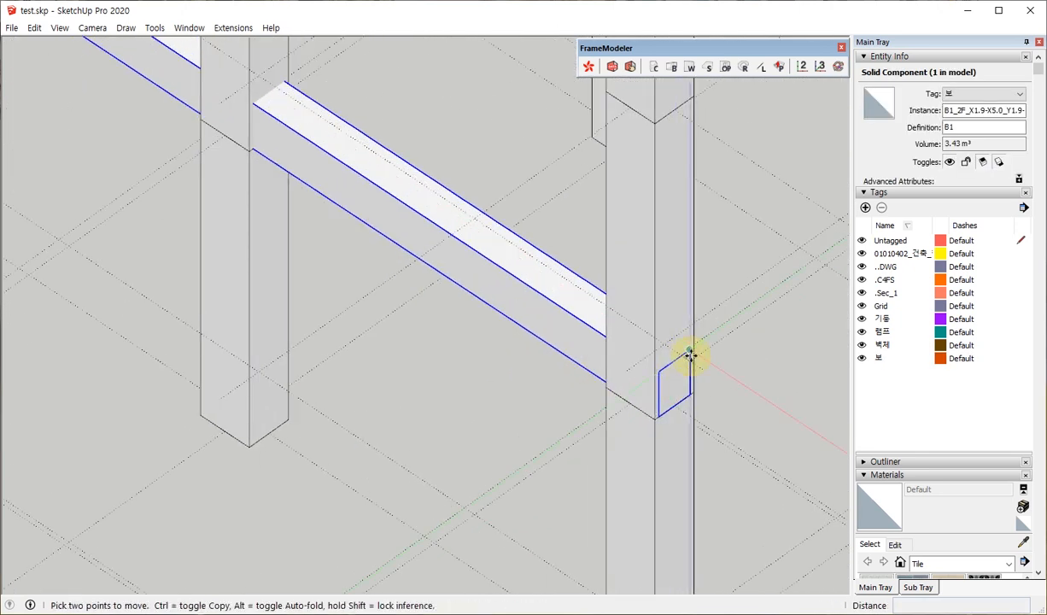
left_click(689, 354)
left_click(691, 397)
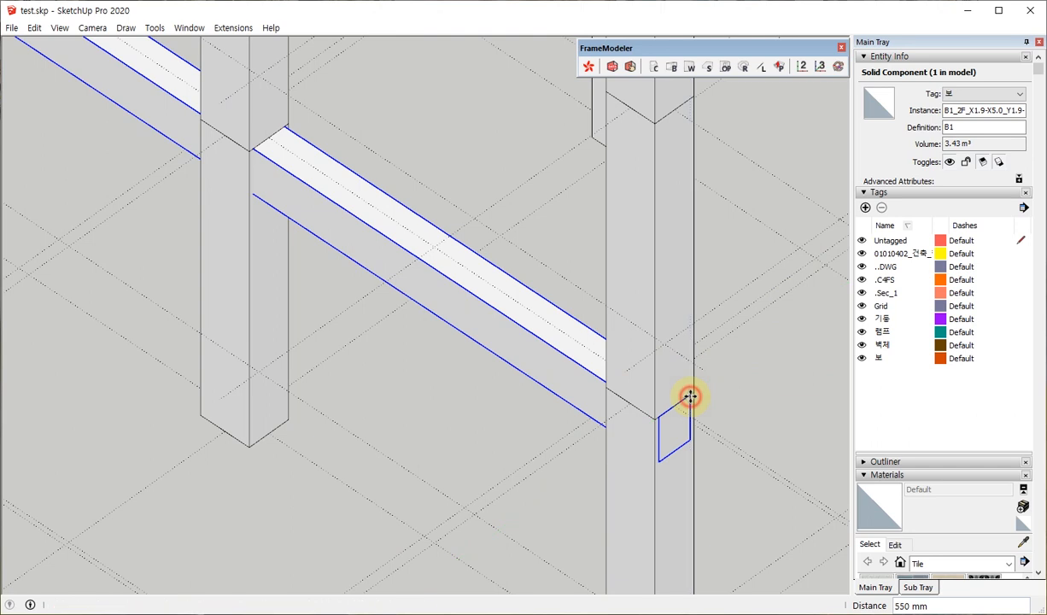
key("space")
Step: Reopen the settings for beam B1, set its insertion point to Center and apply them
scroll(653, 418, "down", 5)
scroll(546, 500, "down", 3)
middle_click_drag(561, 451, 578, 438)
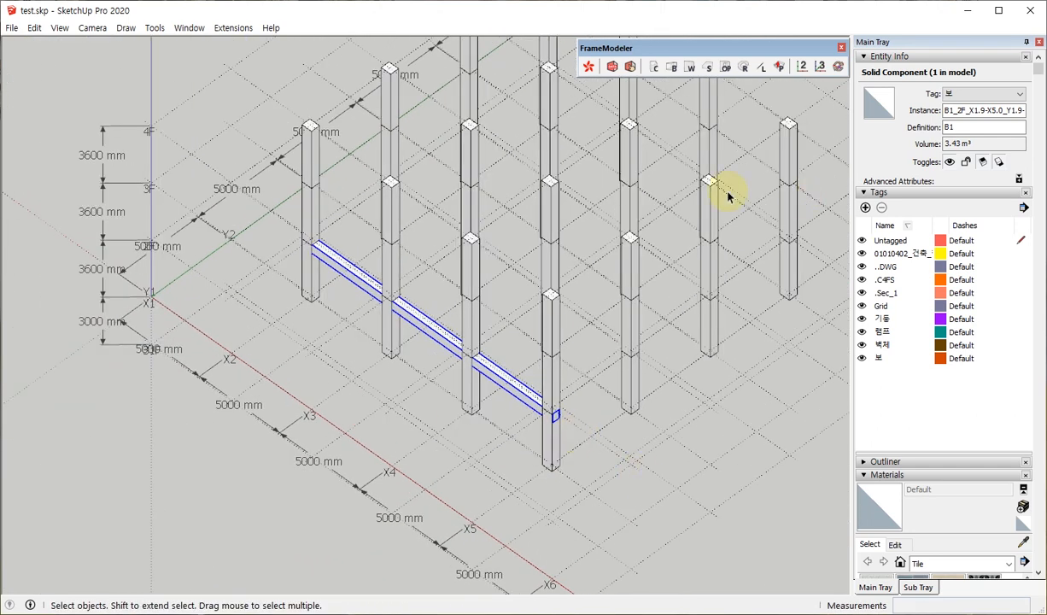
left_click(673, 75)
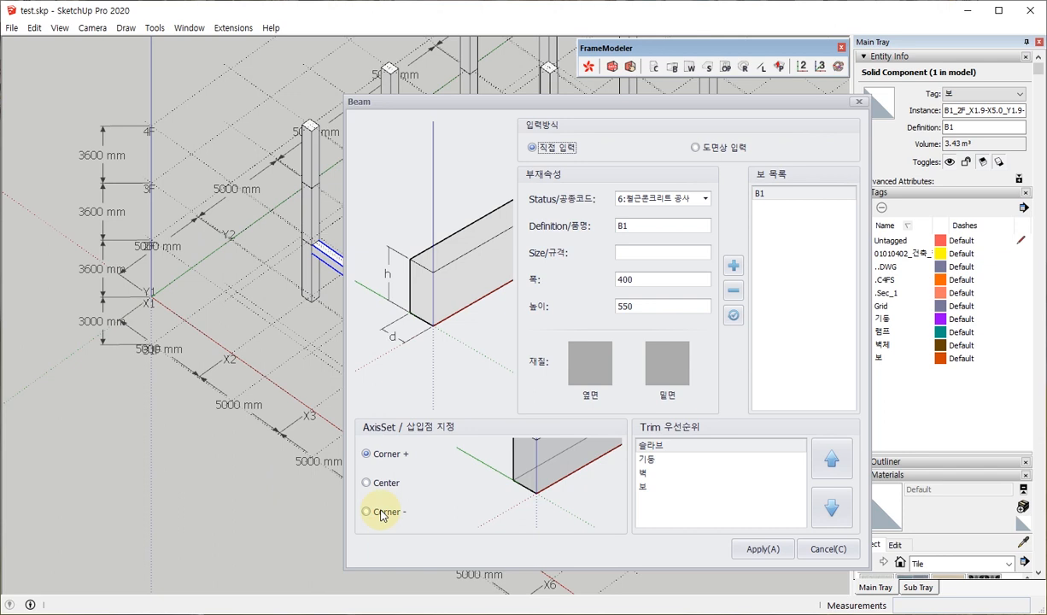
left_click(368, 483)
left_click(763, 548)
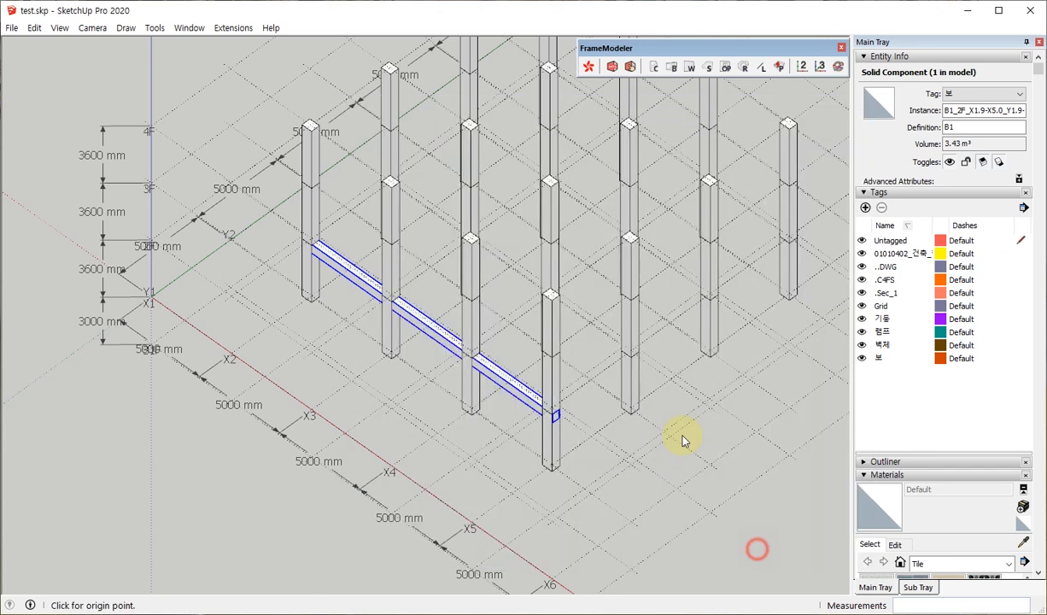
Step: Place a second B1 beam at the 2F level along the X5 column row from Y2 to Y5, about 15000 mm long
middle_click_drag(658, 418, 119, 376)
scroll(248, 341, "up", 6)
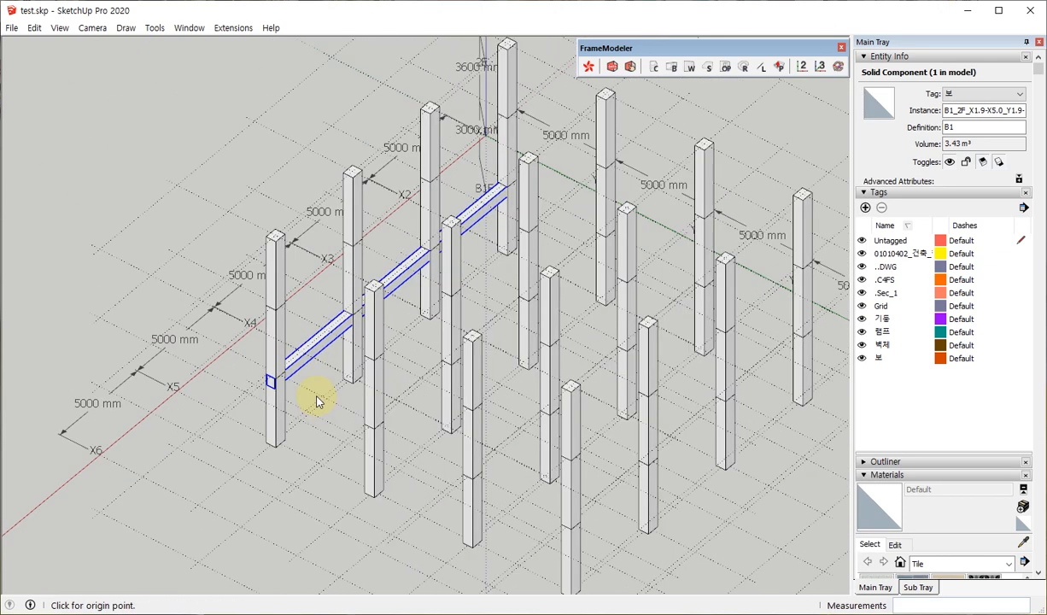
left_click(257, 351)
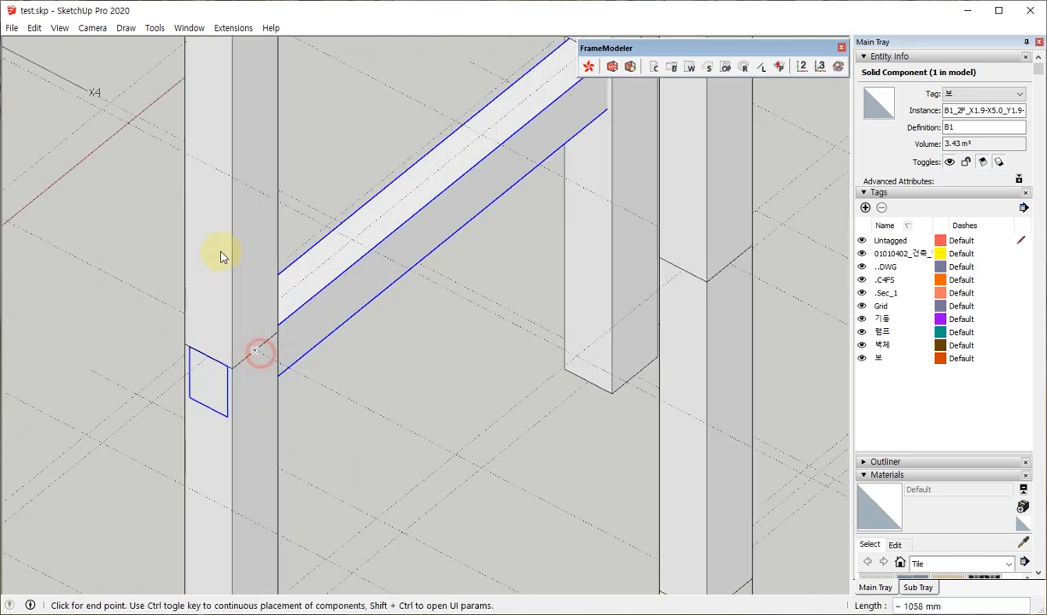
scroll(222, 253, "down", 5)
scroll(523, 420, "up", 5)
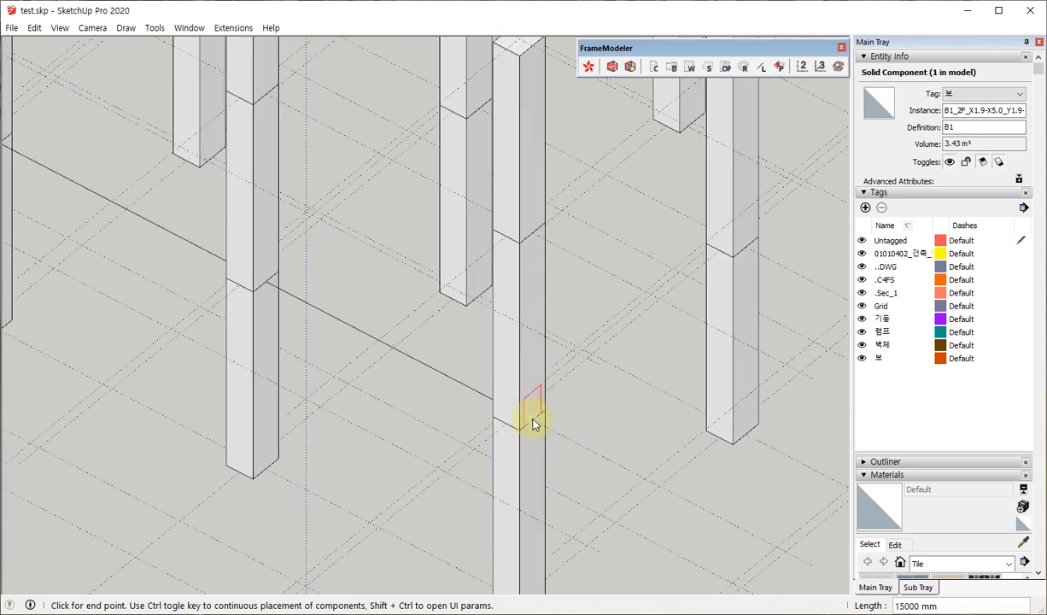
left_click(524, 418)
scroll(650, 439, "down", 5)
key("space")
Step: Move the X5-row beam straight down so its top aligns with the 2F level
scroll(307, 276, "up", 3)
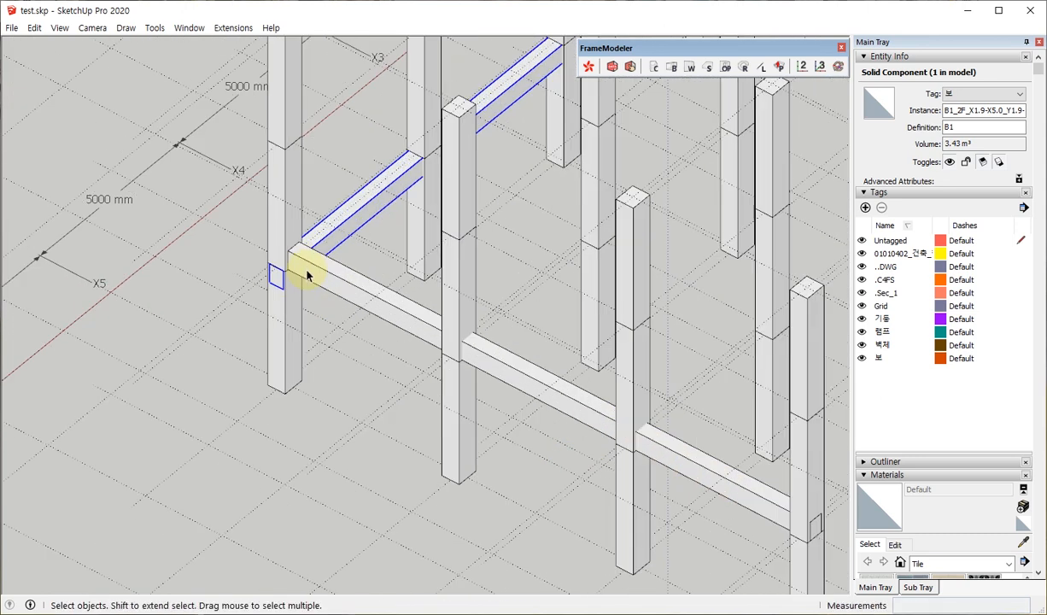
left_click(318, 276)
scroll(304, 260, "up", 3)
key("m")
scroll(280, 236, "up", 3)
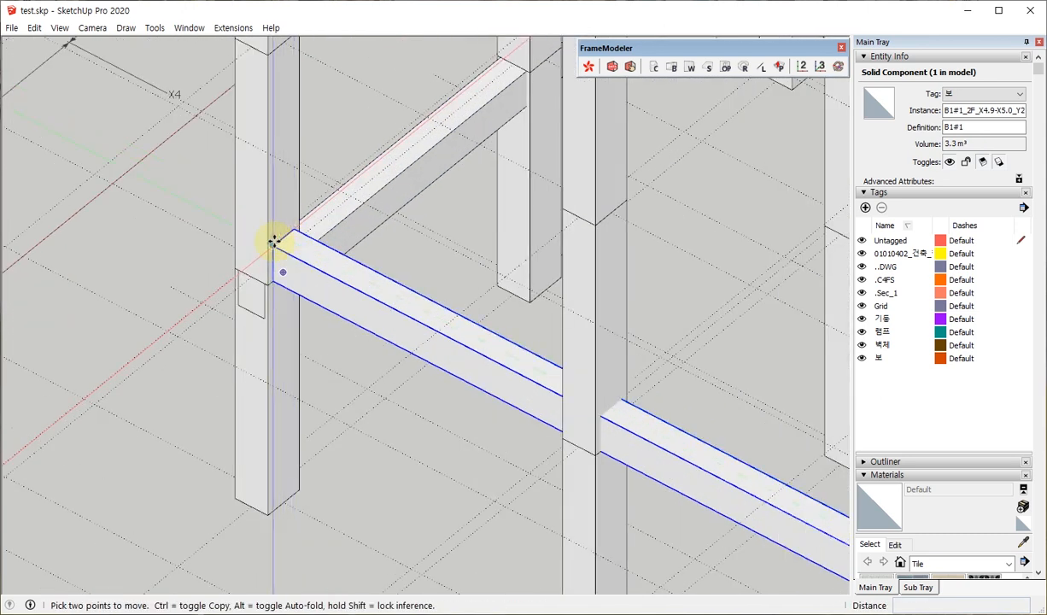
left_click(273, 242)
left_click(271, 281)
scroll(252, 316, "down", 3)
key("space")
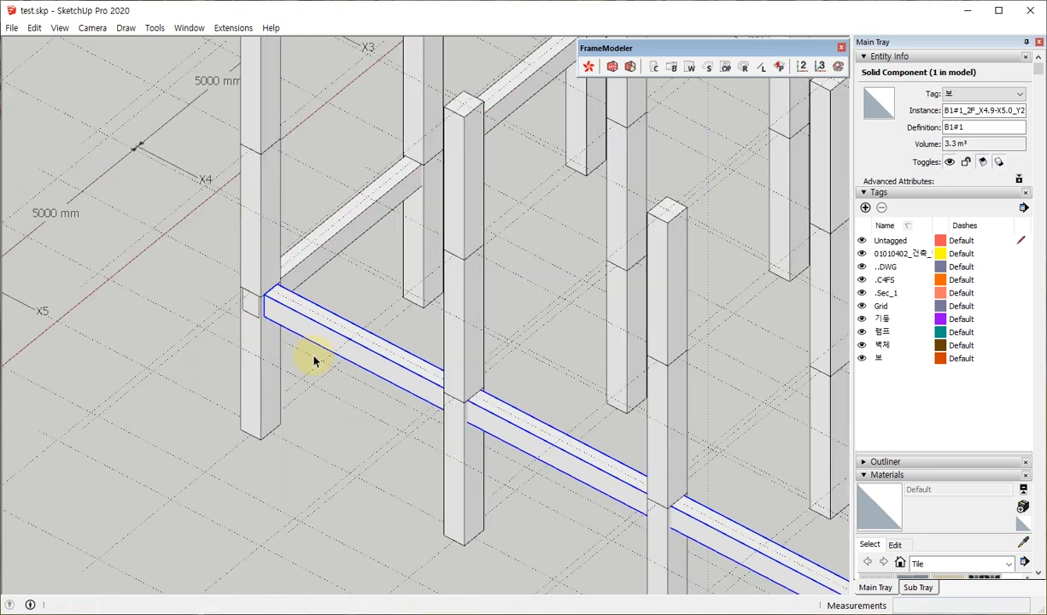
Step: Copy the X5-row beam 5000 mm towards X4 and repeat the copy three times to cover rows X4, X3 and X2
scroll(389, 348, "down", 5)
middle_click_drag(339, 320, 475, 409)
key("m")
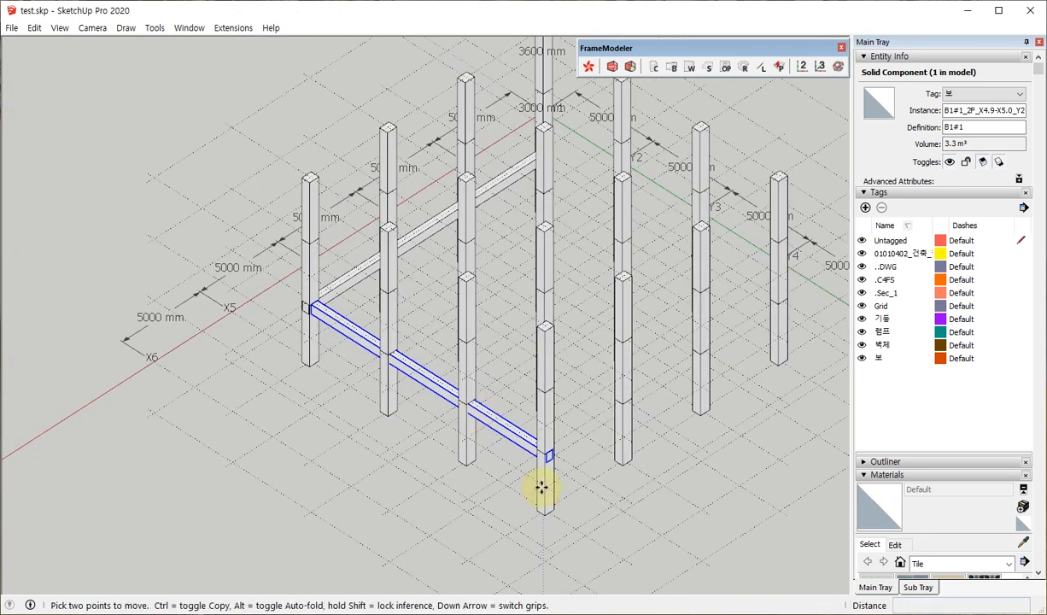
scroll(558, 523, "up", 5)
key("ctrl")
left_click(565, 527)
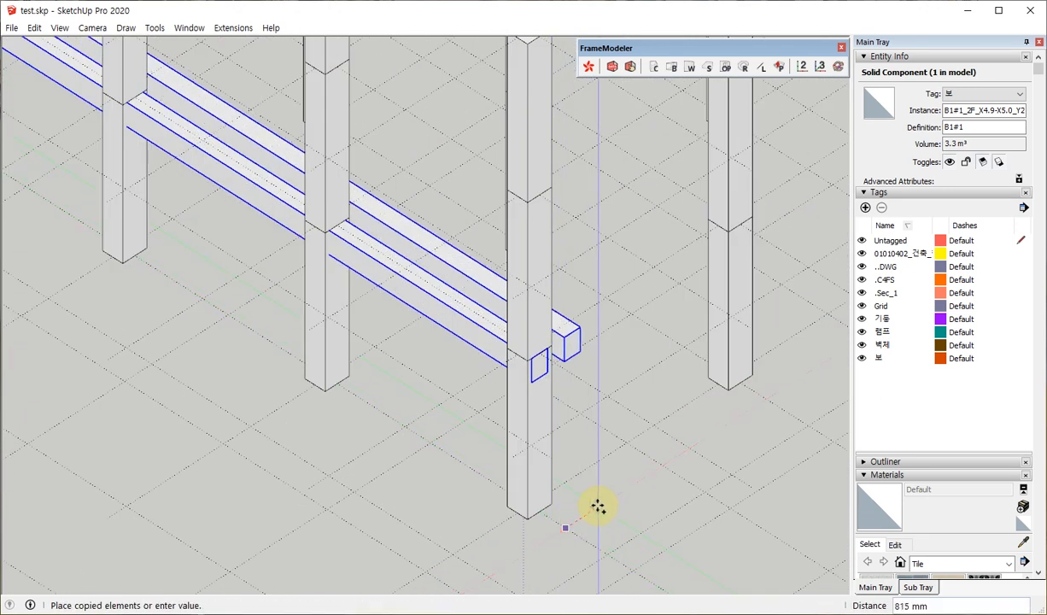
type("5000")
key("Return")
scroll(598, 504, "down", 6)
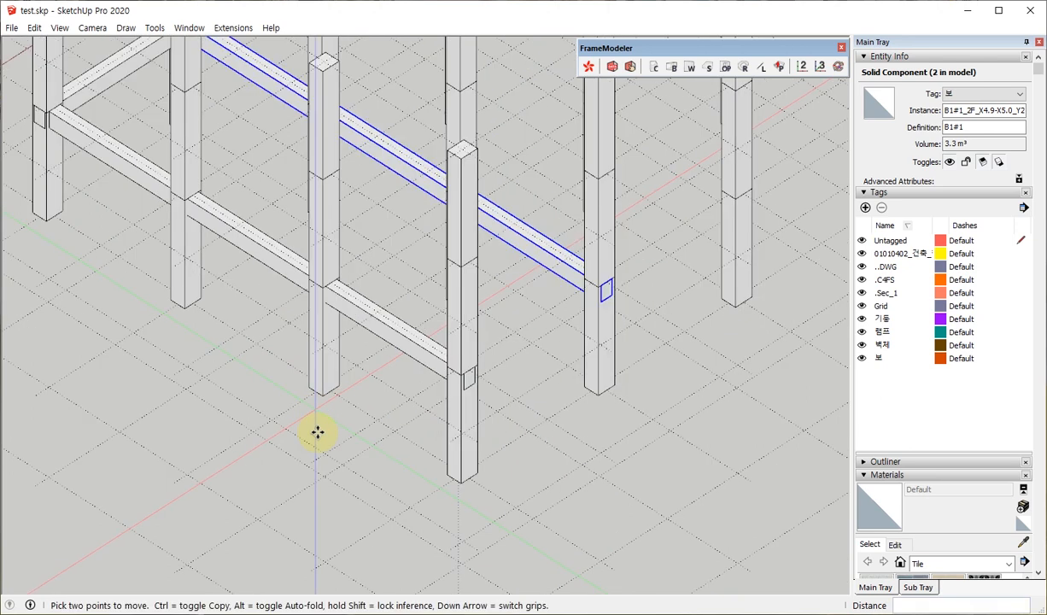
key("Return")
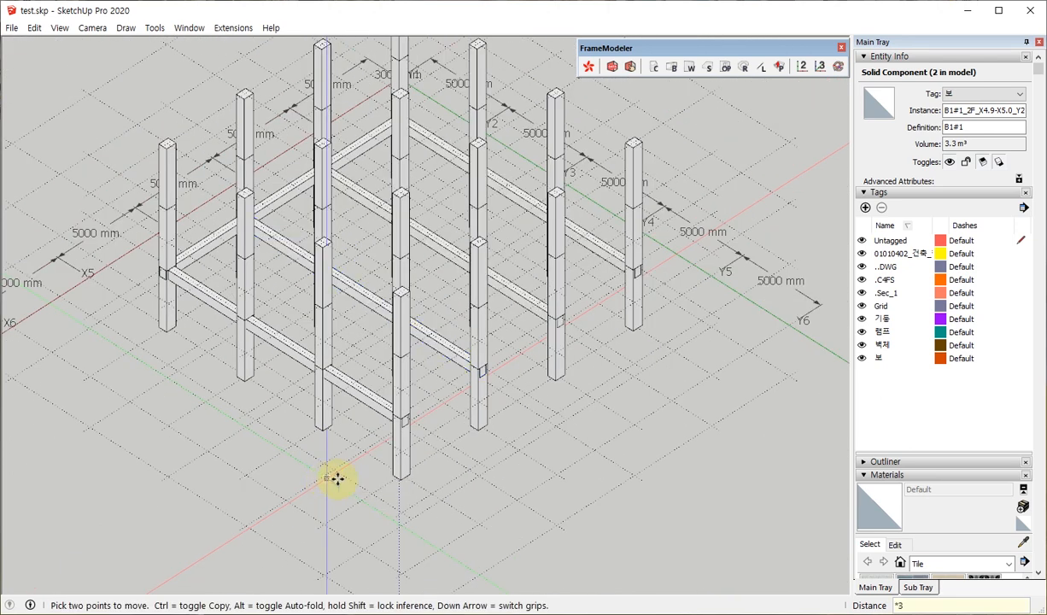
Step: Copy the Y2-row beam to the Y3 row, 5000 mm away, and repeat the copy three times to reach Y5
middle_click_drag(175, 432, 223, 346)
key("space")
left_click(195, 273)
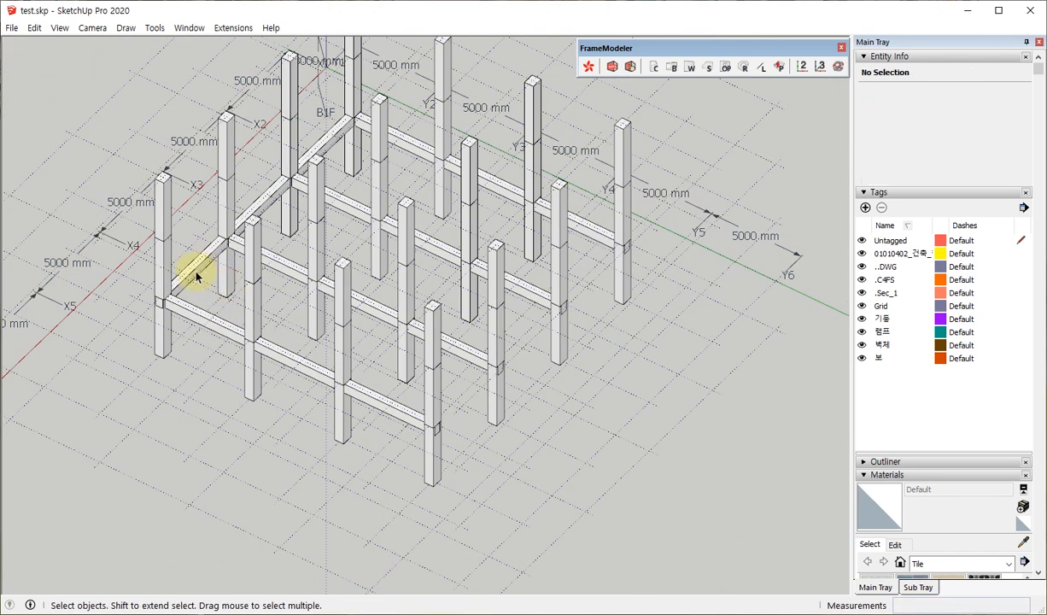
mouse_move(181, 310)
middle_mouse_down()
mouse_move(243, 332)
mouse_move(194, 323)
middle_mouse_up()
scroll(238, 466, "up", 2)
key("m")
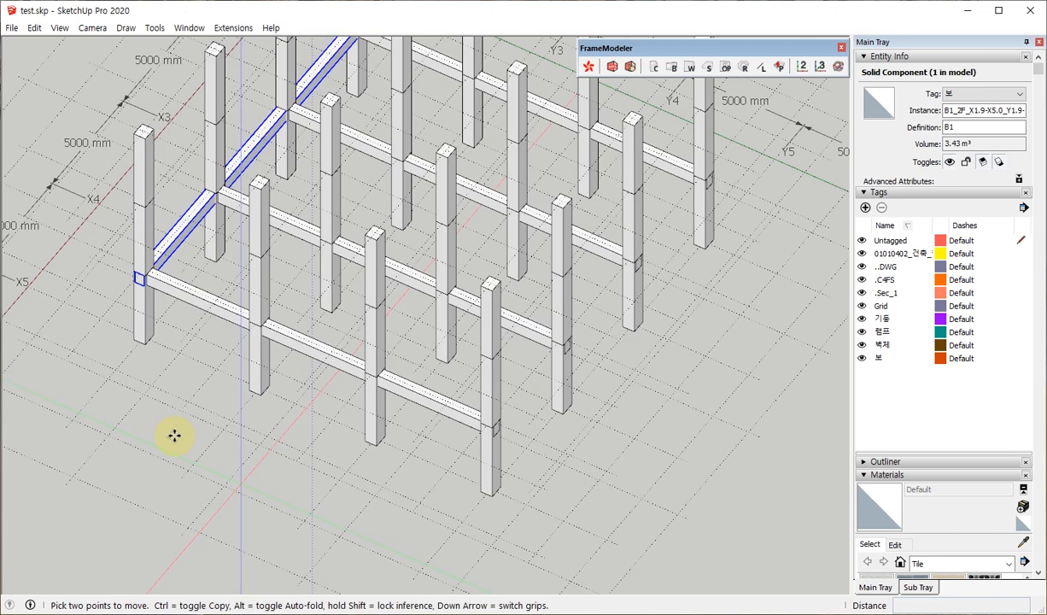
key("ctrl")
left_click(157, 429)
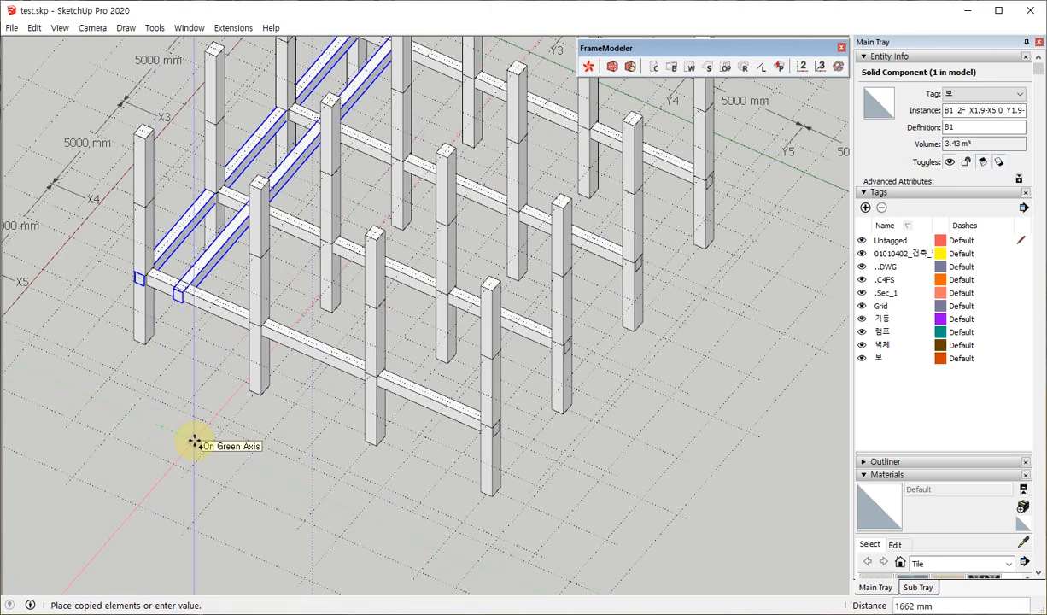
key("Return")
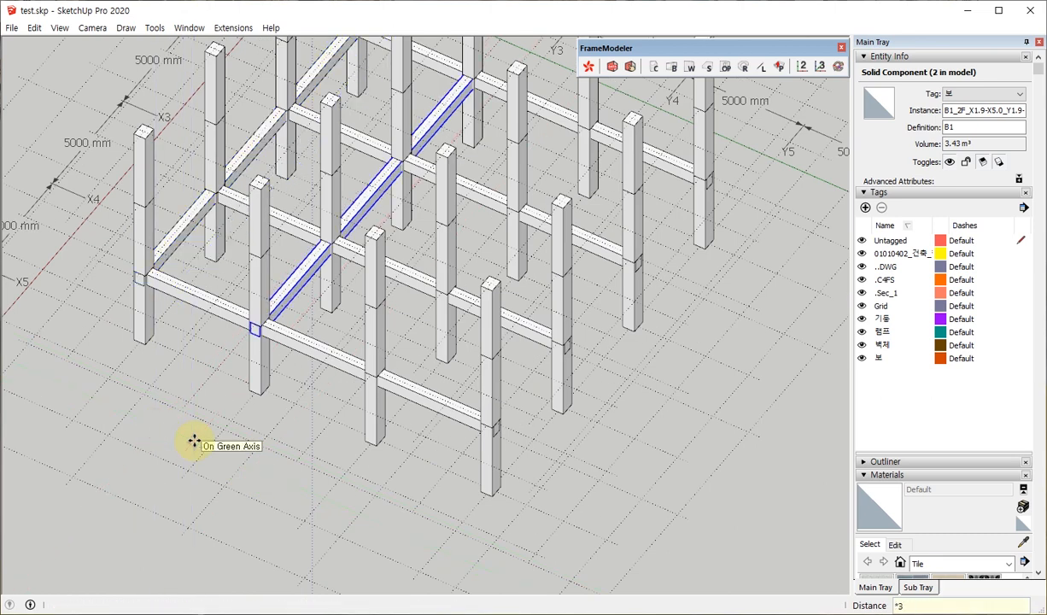
key("Return")
Step: Select all eight 2F beams, copy them 3600 mm upward and repeat the copy twice to fill the 3F and 4F levels
key("space")
left_click(175, 412)
middle_click_drag(217, 328, 376, 175)
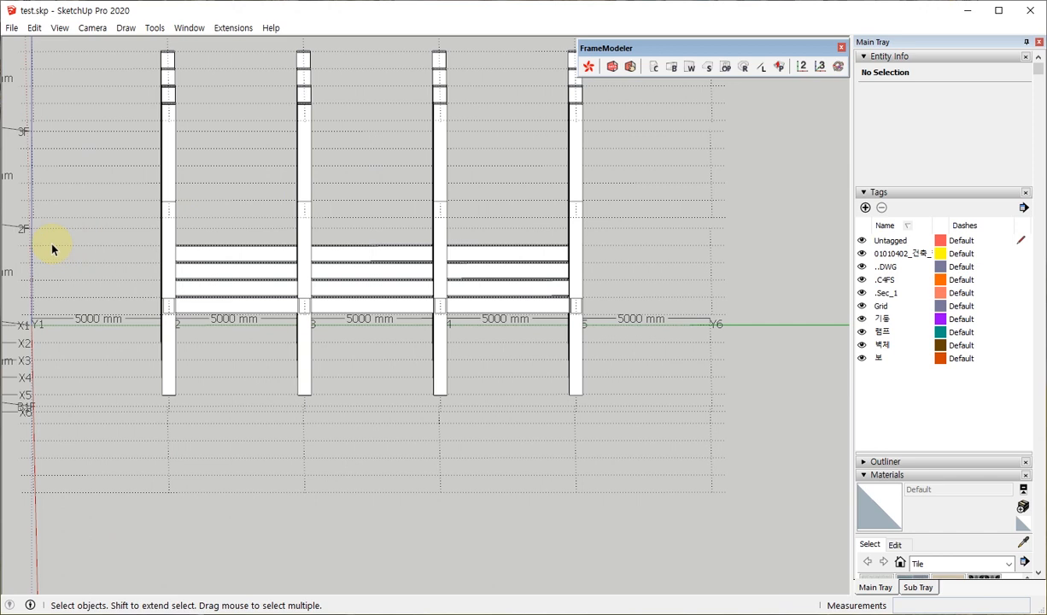
left_click_drag(66, 226, 668, 319)
middle_click_drag(668, 319, 545, 387)
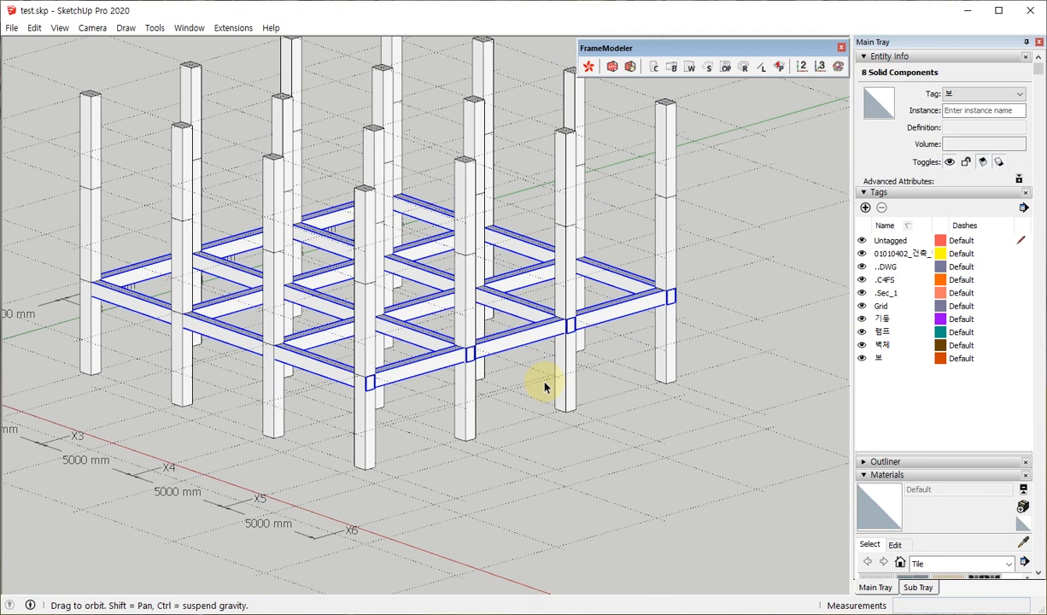
scroll(545, 387, "down", 3)
key("m")
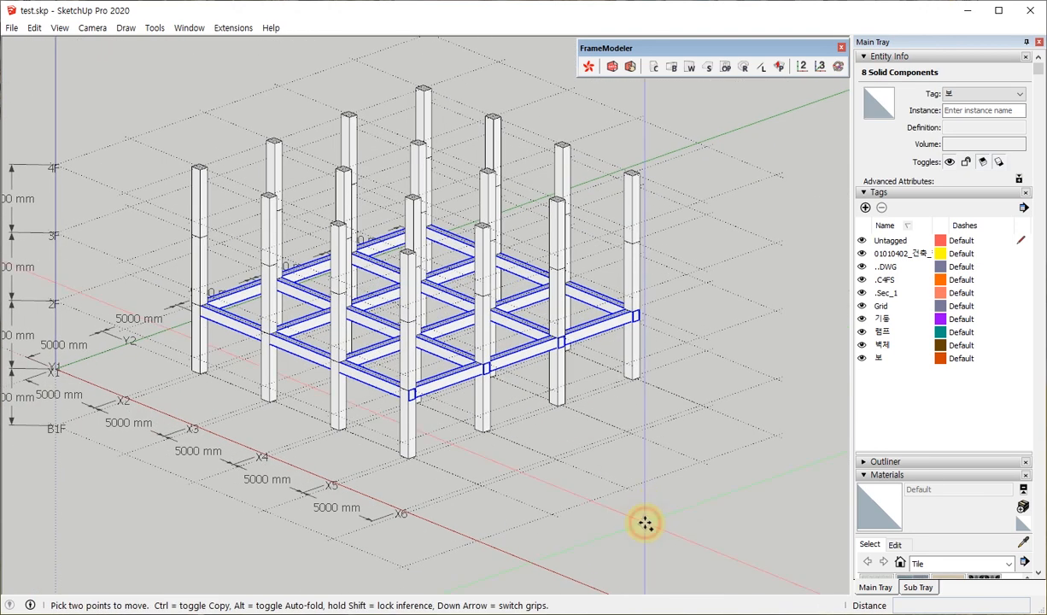
key("ctrl")
left_click(646, 522)
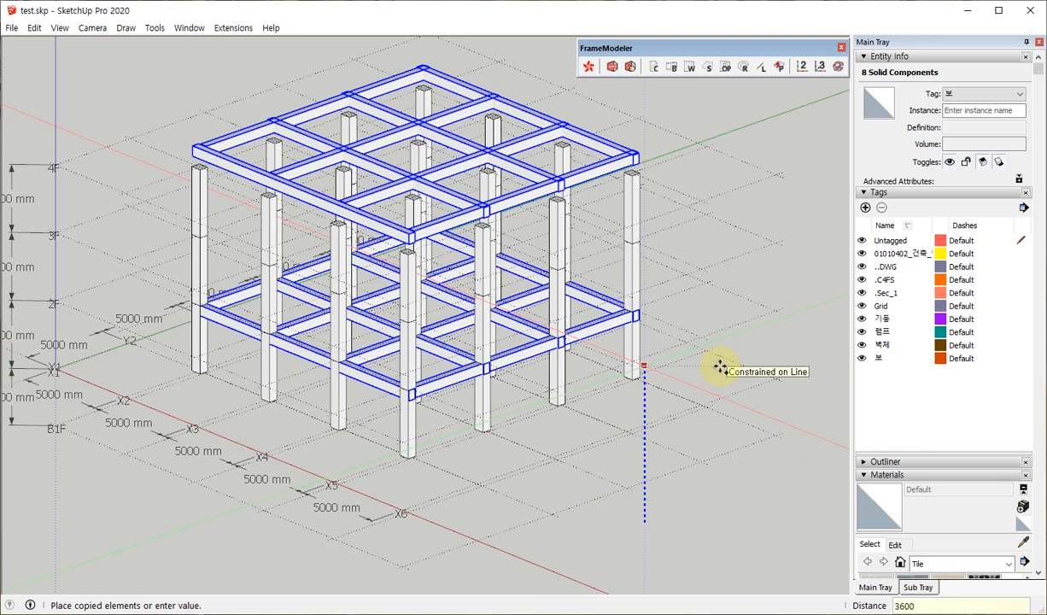
key("Return")
key("ctrl+t")
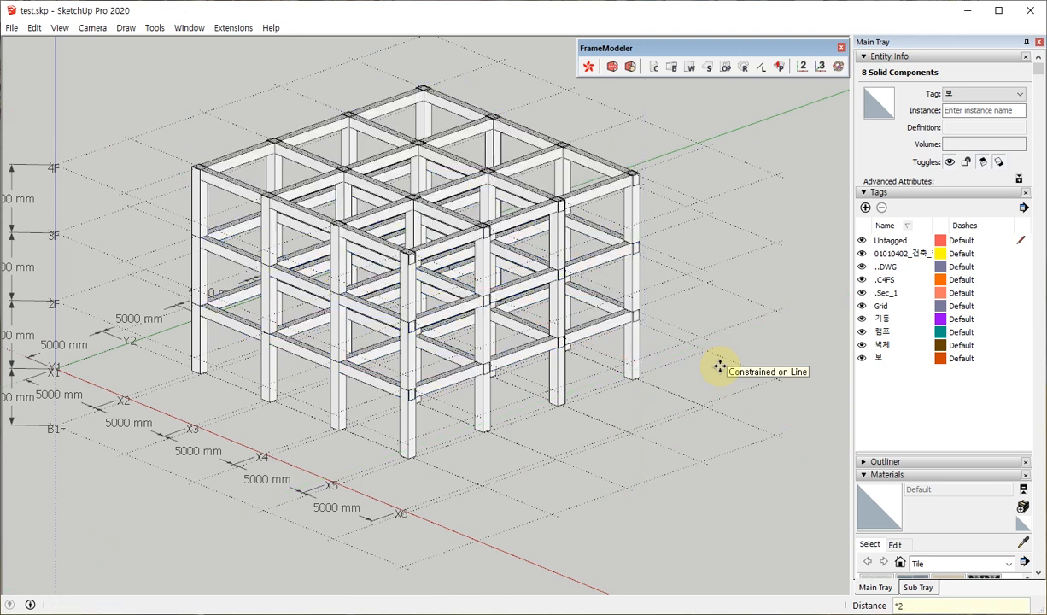
Step: Start the Wall tool for W1 with height 3600, set its insertion point to Corner + and apply the settings
middle_click_drag(720, 368, 367, 347)
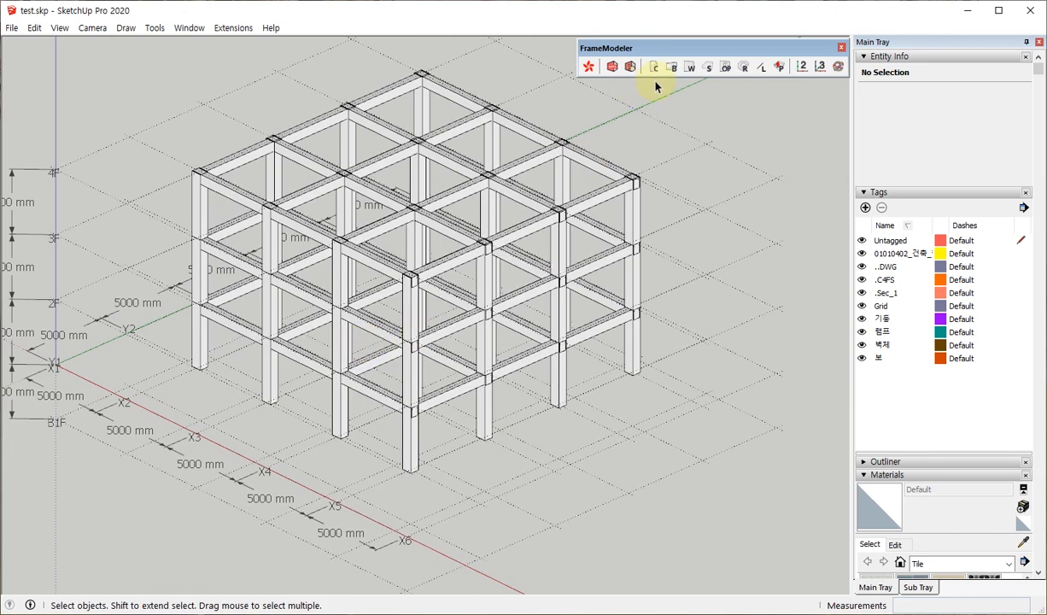
left_click(689, 67)
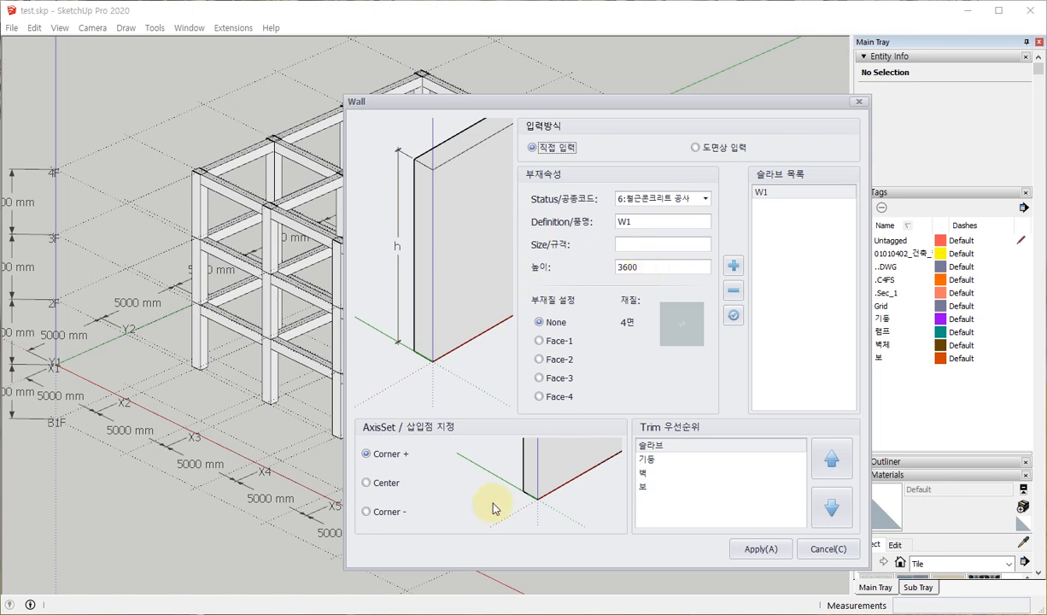
left_click(368, 483)
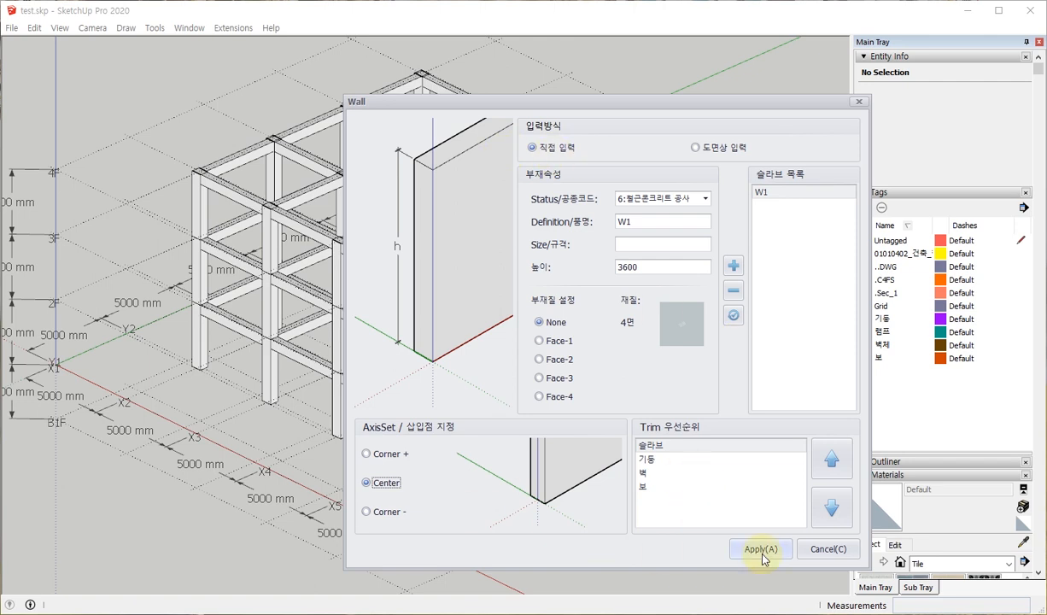
left_click(367, 455)
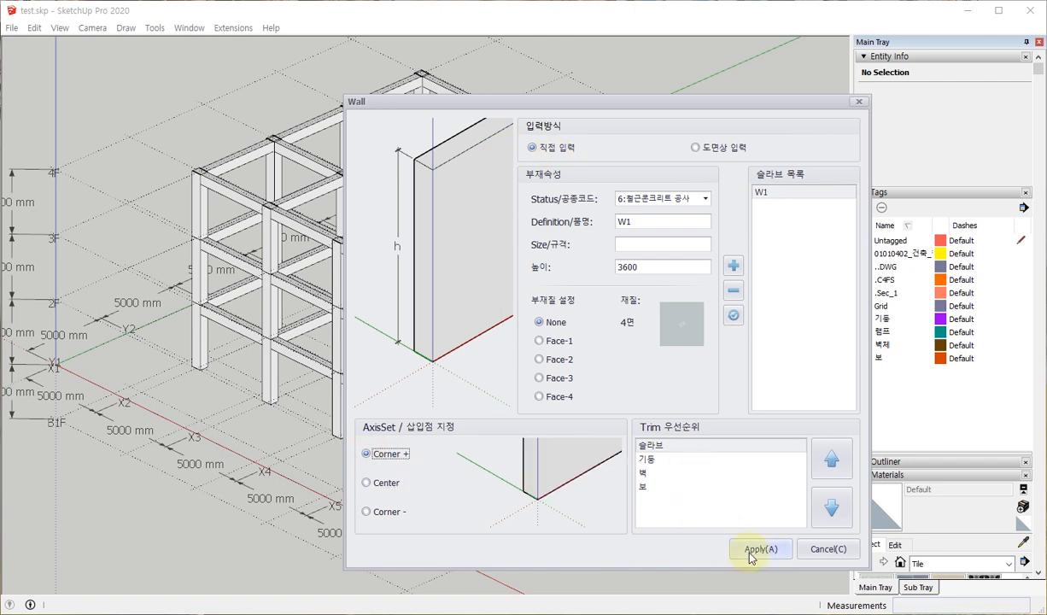
left_click(752, 550)
Step: Place wall W1 along the Y2 column row from X2 to X5, 14400 mm long, setting its thickness from the column face
scroll(197, 363, "up", 8)
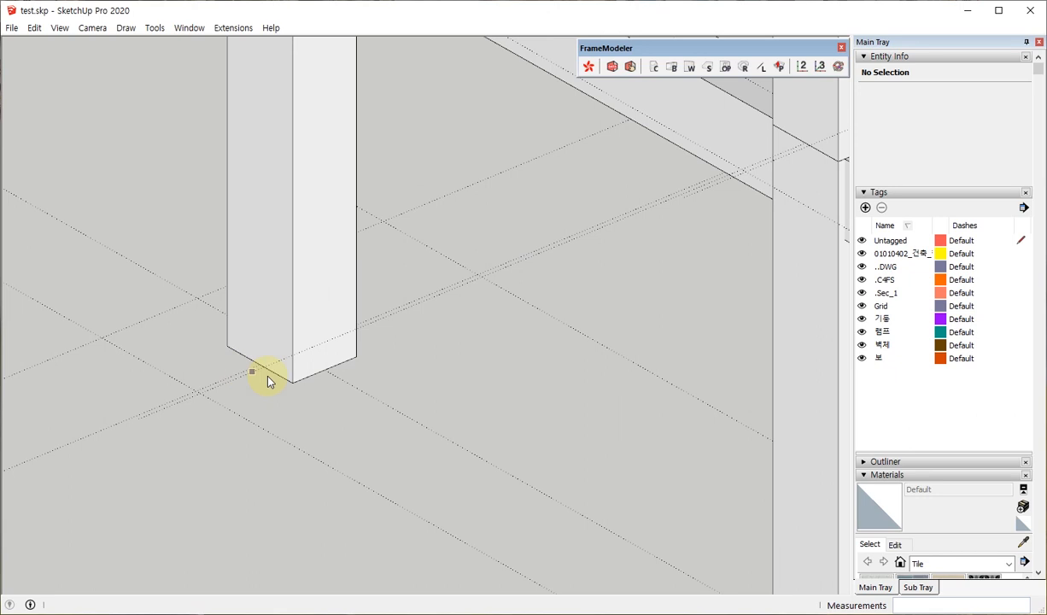
left_click(290, 384)
left_click(353, 363)
scroll(146, 265, "down", 6)
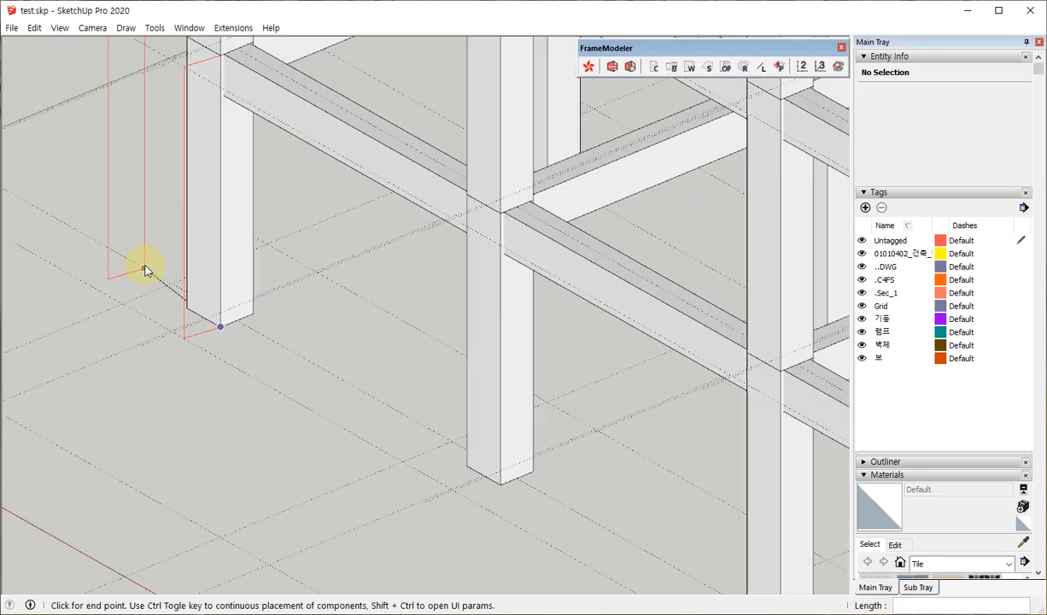
middle_click_drag(145, 256, 565, 356)
scroll(596, 351, "up", 6)
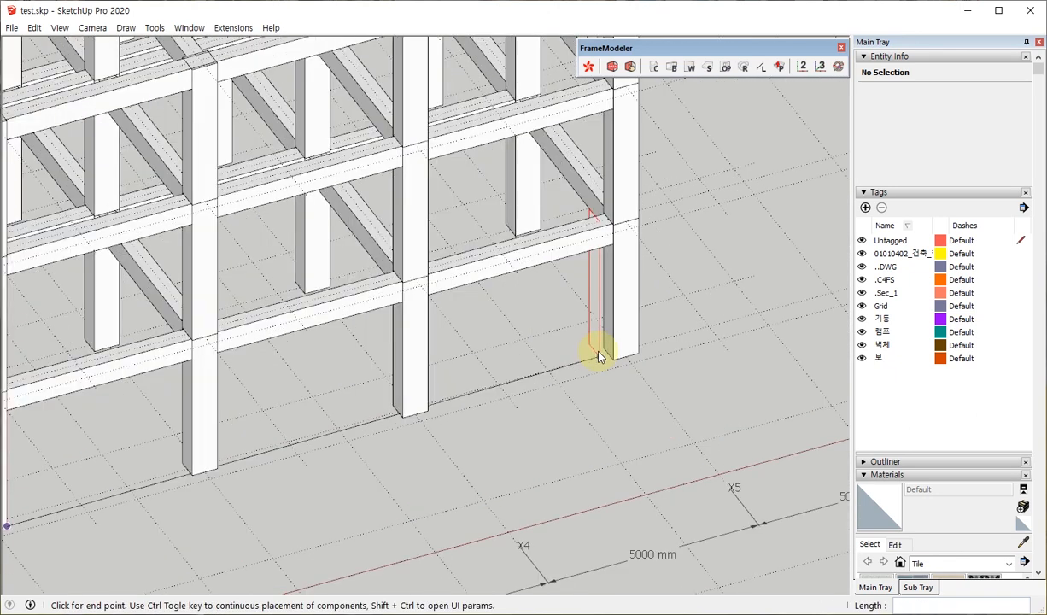
left_click(621, 360)
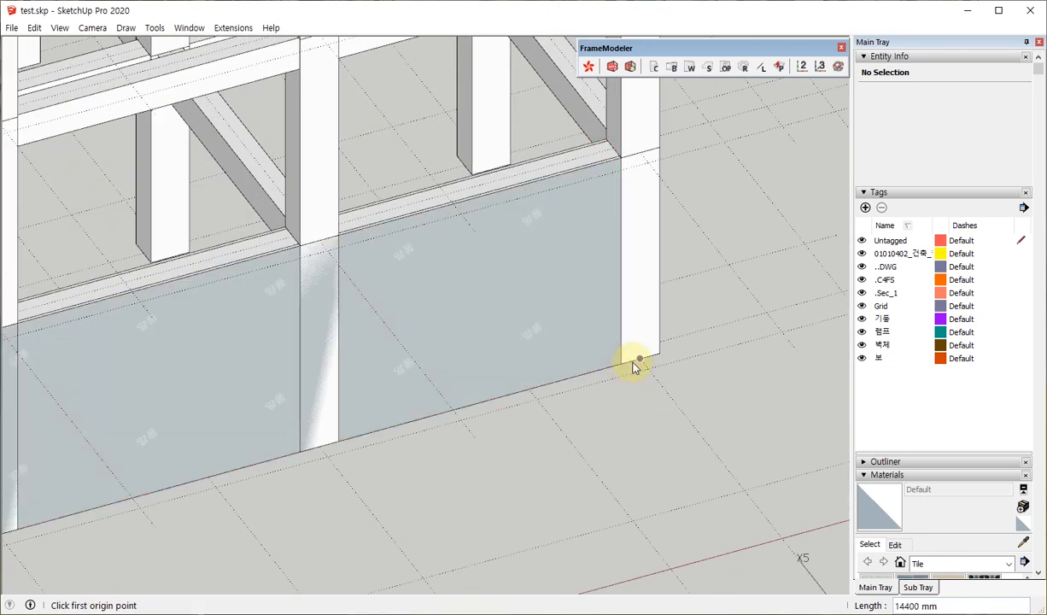
Step: Place a second W1 wall along the X5 column row from Y2 to Y5, with a thickness of 600 mm
scroll(630, 346, "down", 6)
middle_click_drag(631, 345, 164, 397)
scroll(311, 355, "up", 8)
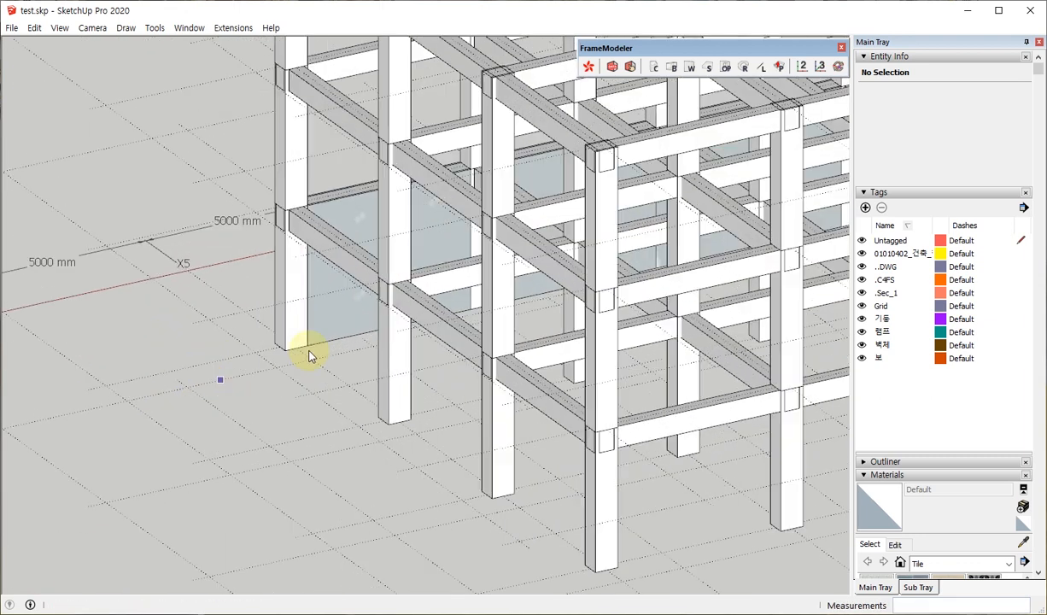
left_click(307, 338)
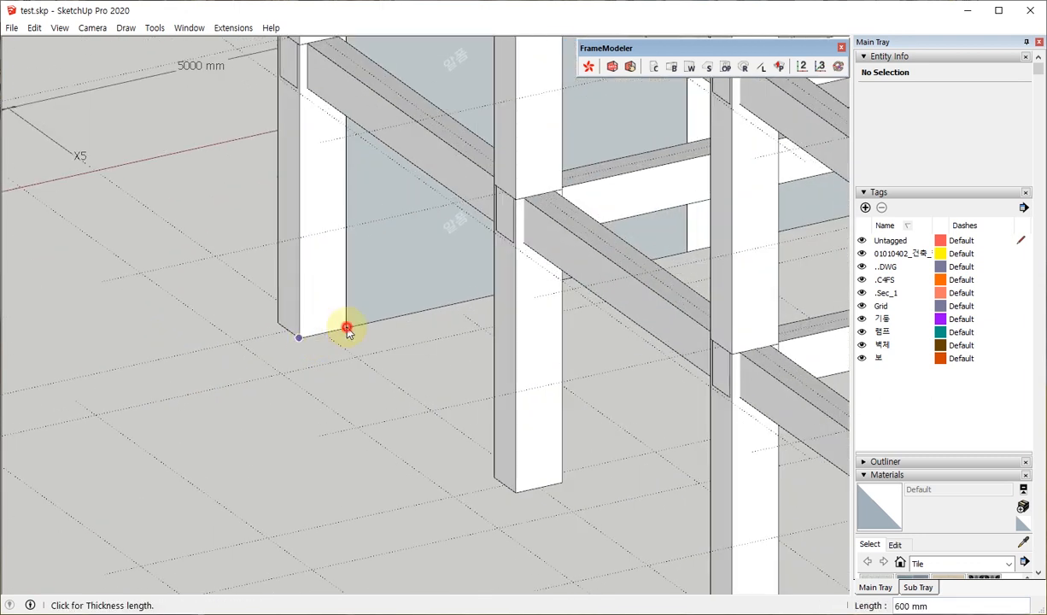
left_click(346, 330)
scroll(246, 272, "down", 4)
scroll(246, 272, "down", 3)
scroll(635, 323, "up", 6)
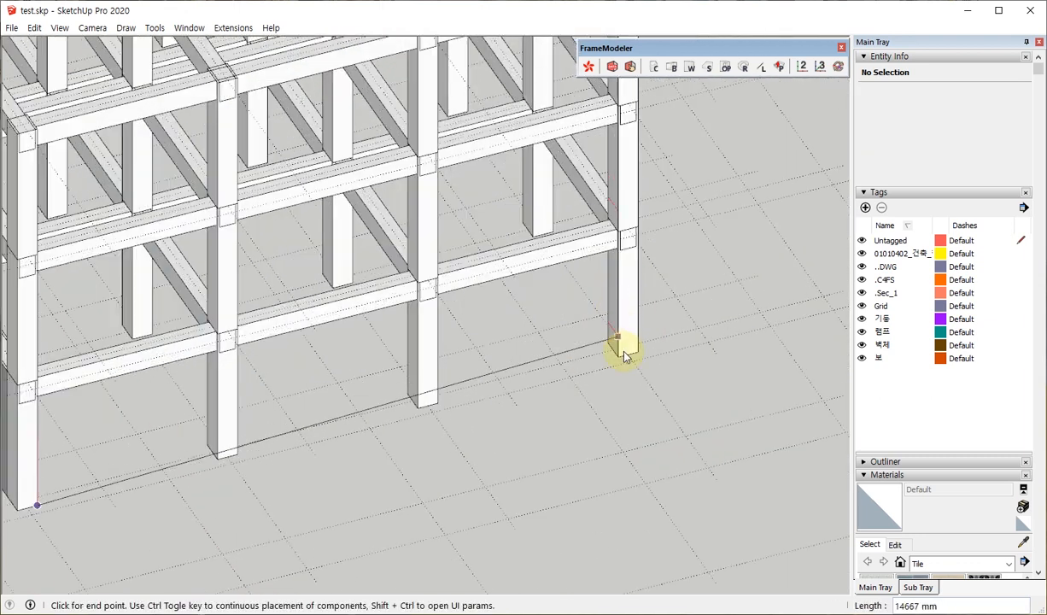
left_click(626, 359)
Step: Place a third W1 wall along the Y5 column row from X5 to X2, 14400 mm long
scroll(438, 386, "down", 3)
middle_click_drag(437, 386, 104, 313)
scroll(276, 342, "up", 6)
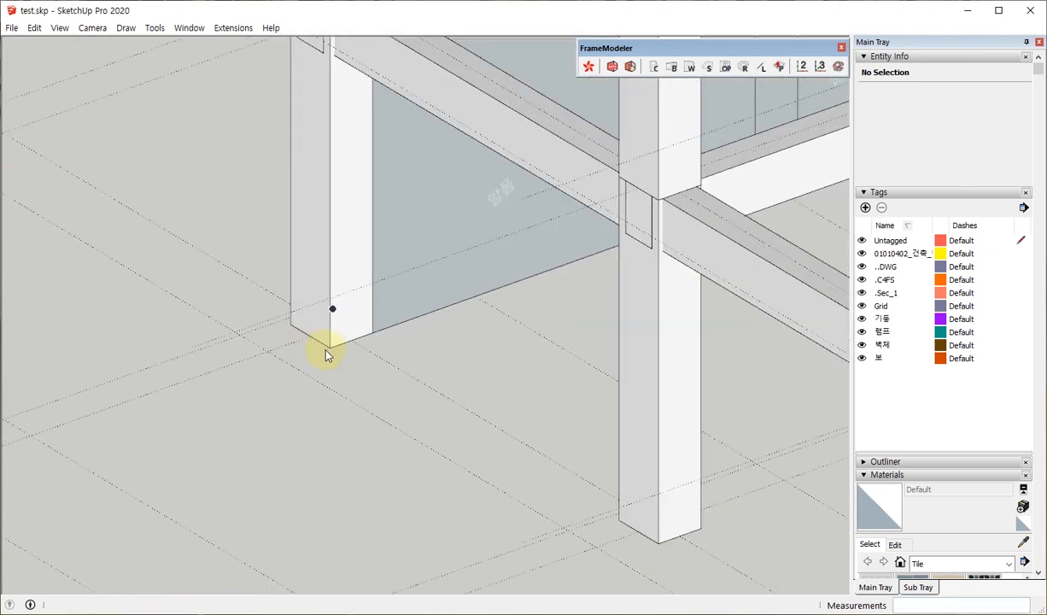
left_click(326, 346)
left_click(342, 325)
scroll(342, 325, "down", 5)
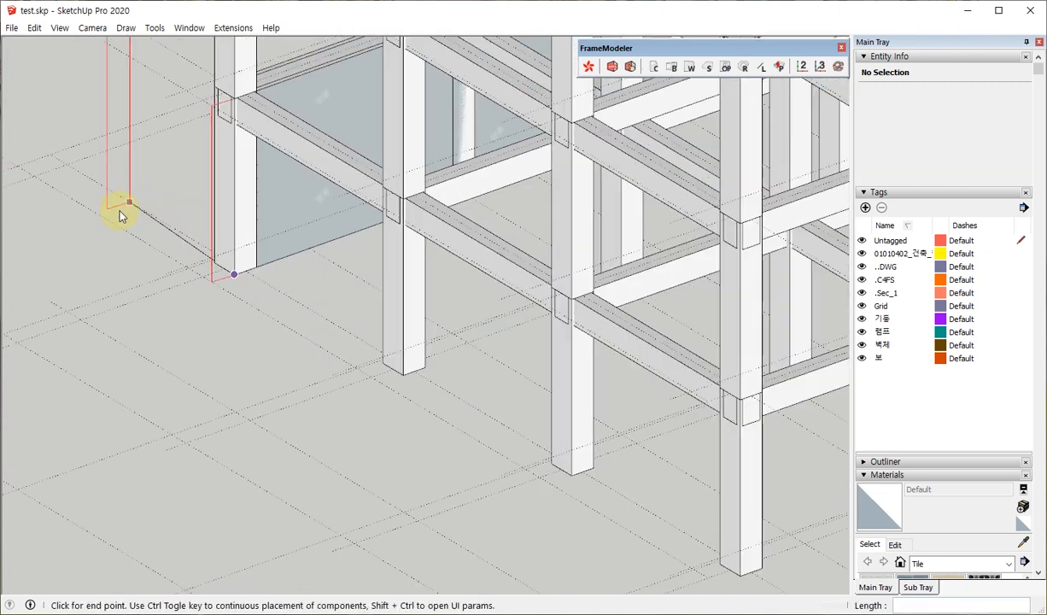
middle_click_drag(117, 211, 685, 311)
scroll(658, 299, "up", 3)
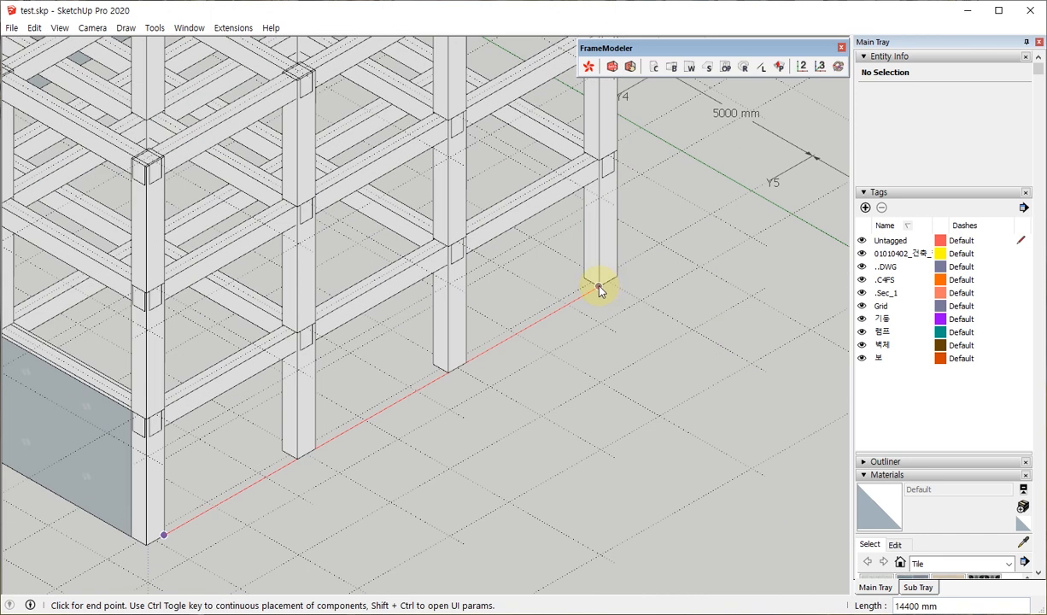
left_click(601, 285)
key("space")
scroll(269, 390, "down", 5)
middle_click_drag(269, 390, 461, 264)
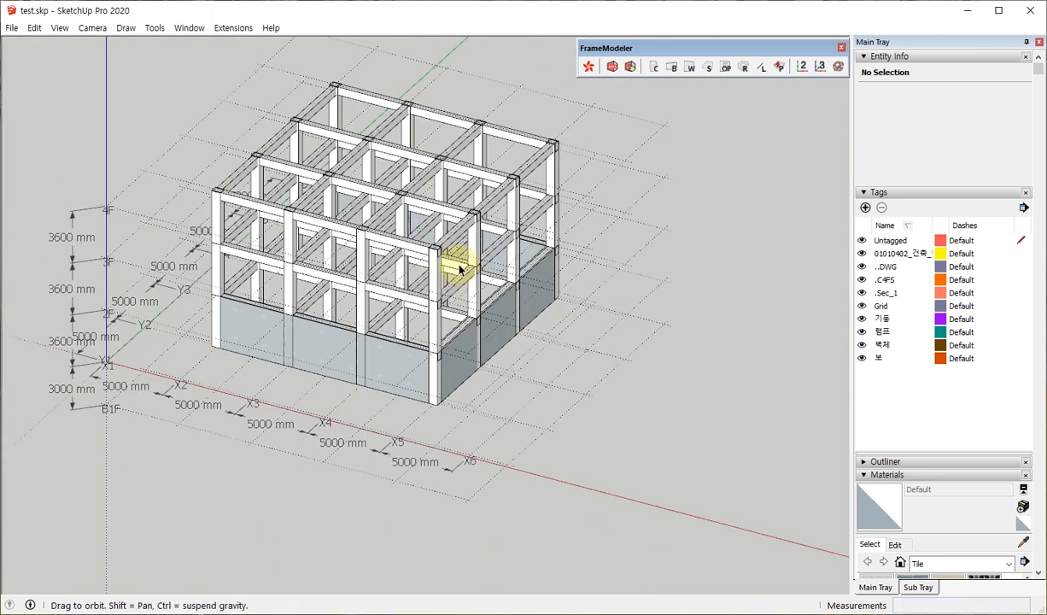
Step: Review the Trim priority order of slab, column, wall and beam in the Wall tool's settings
scroll(414, 286, "up", 4)
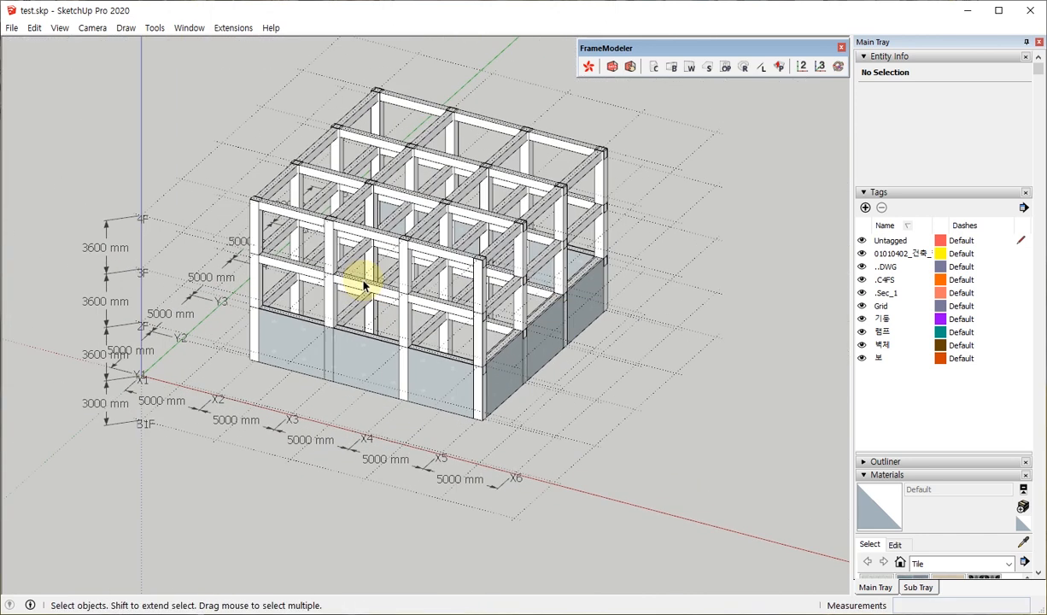
scroll(341, 348, "up", 2)
scroll(320, 351, "down", 2)
scroll(257, 327, "down", 3)
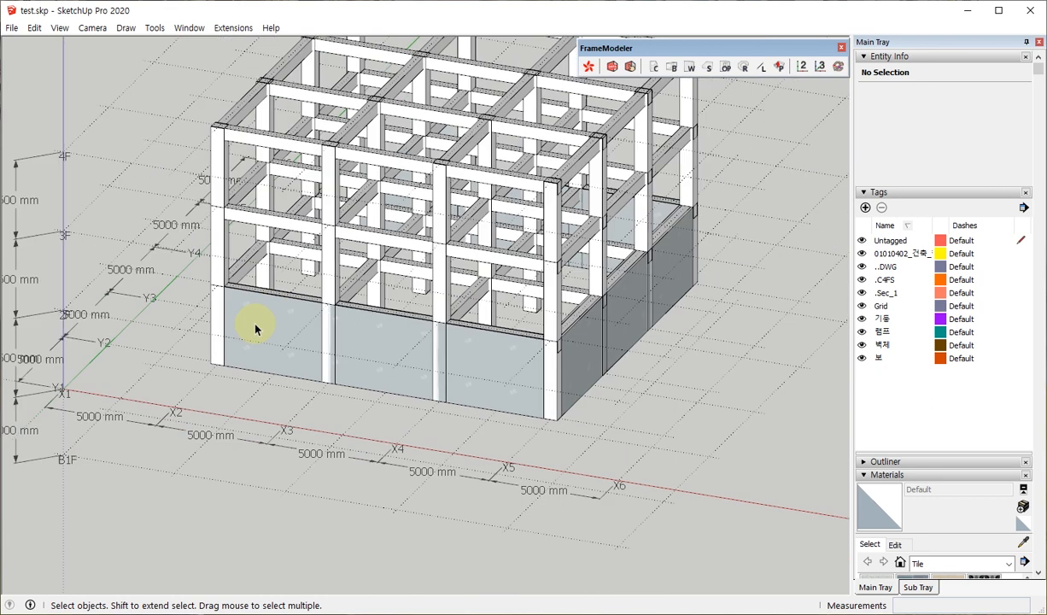
scroll(428, 262, "down", 1)
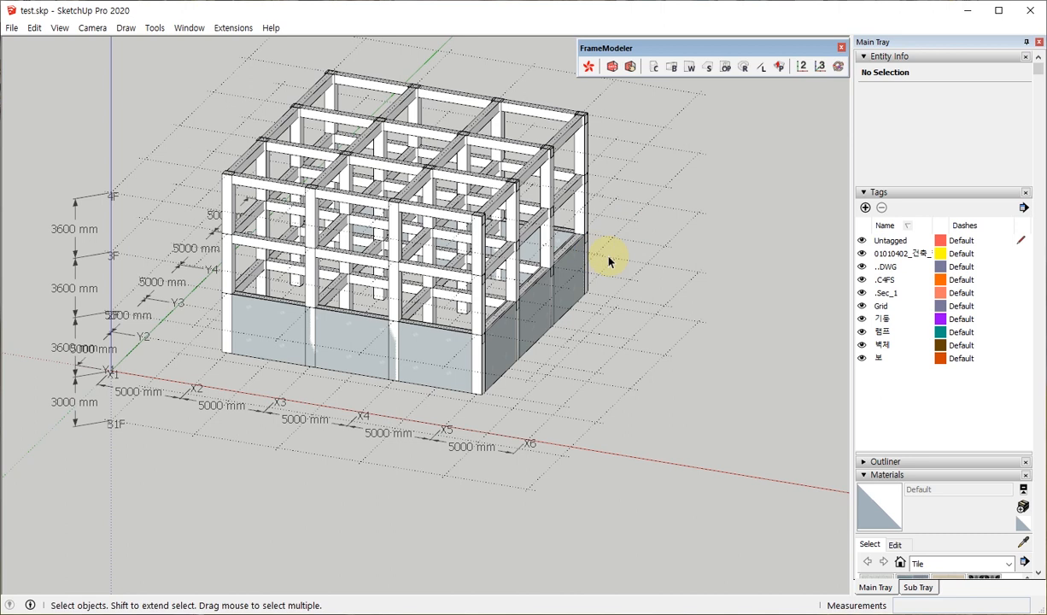
left_click(689, 66)
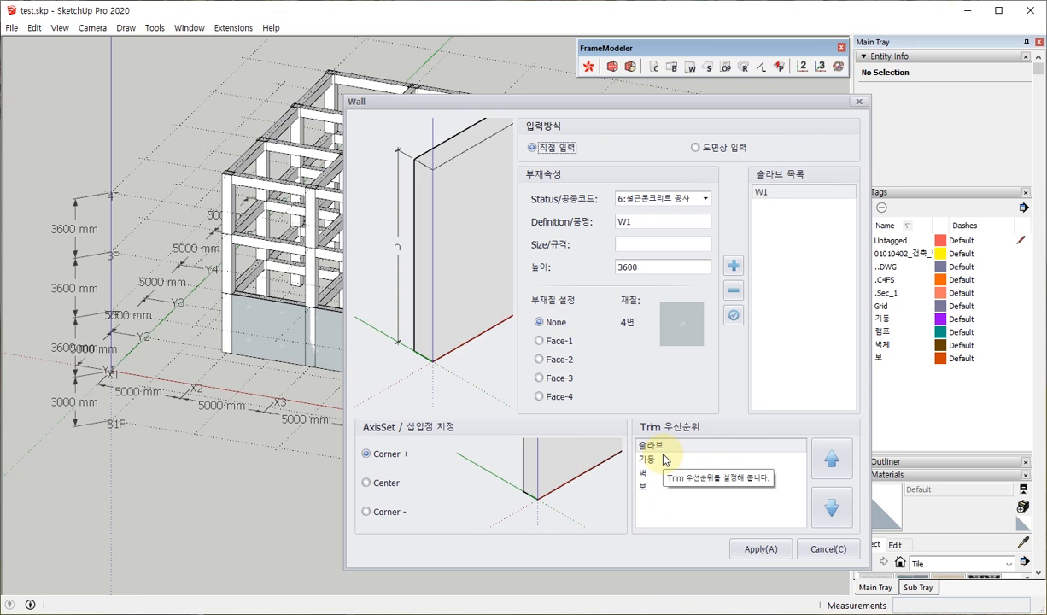
left_click(827, 551)
Step: Select all columns, beams and walls of the frame and run Update Model Condition to trim their overlaps
mouse_move(461, 356)
middle_mouse_down()
mouse_move(409, 359)
mouse_move(268, 319)
middle_mouse_up()
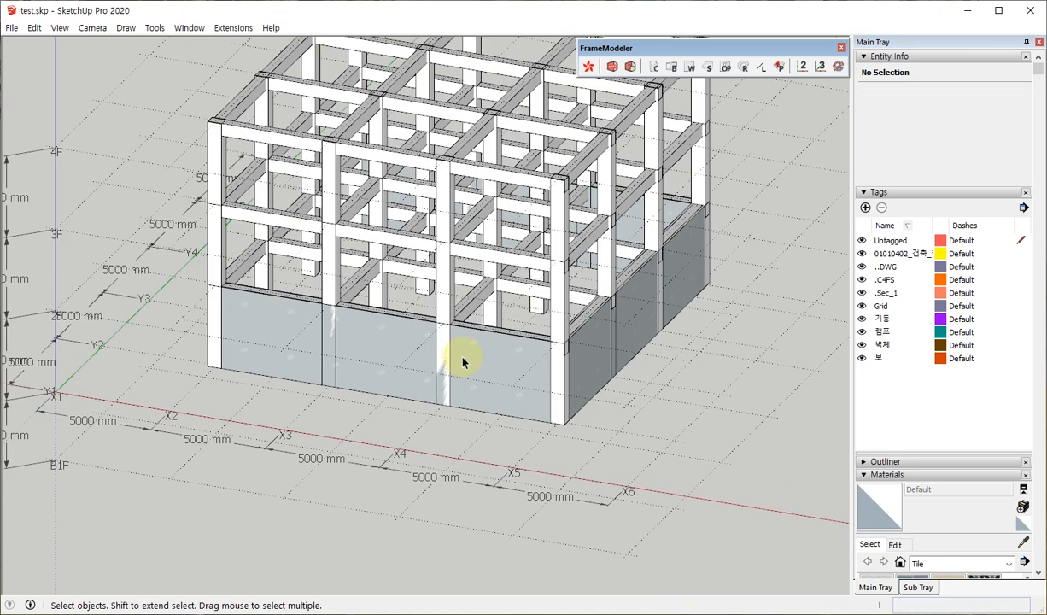
middle_click_drag(462, 362, 346, 393)
scroll(349, 292, "down", 3)
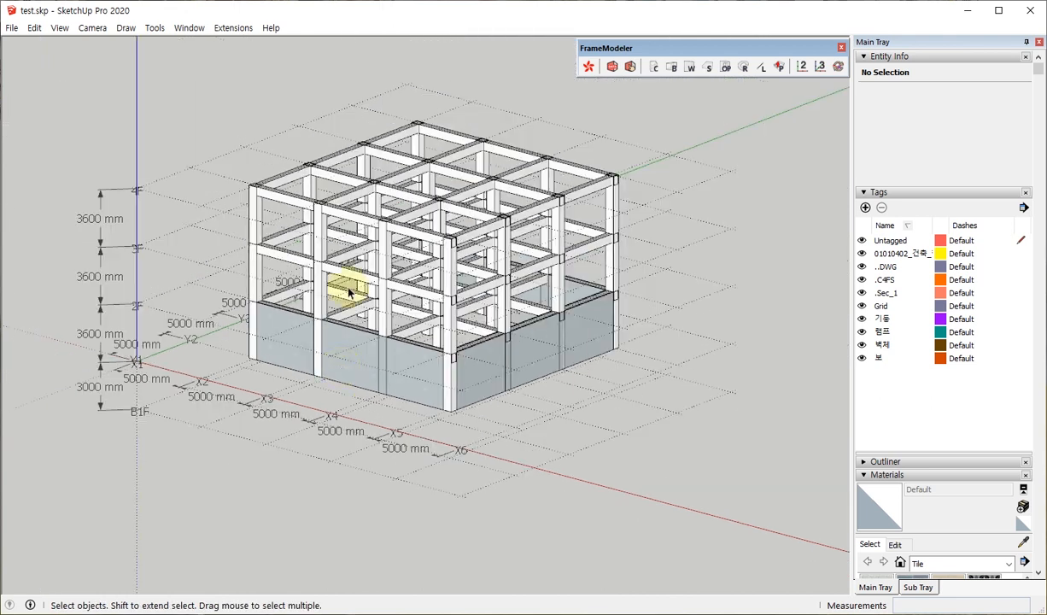
left_click_drag(184, 87, 649, 440)
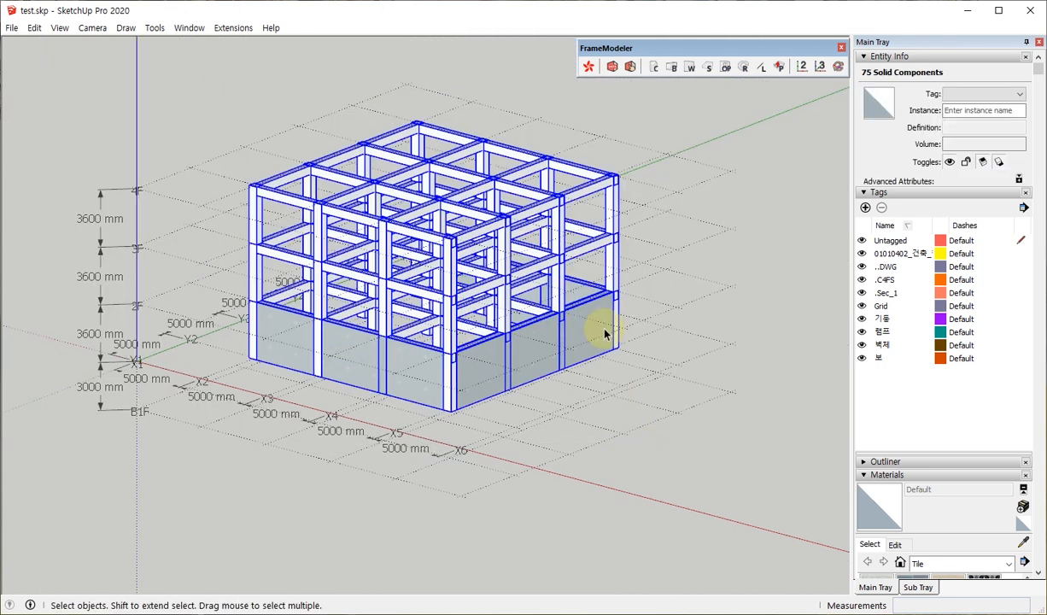
scroll(533, 234, "up", 3)
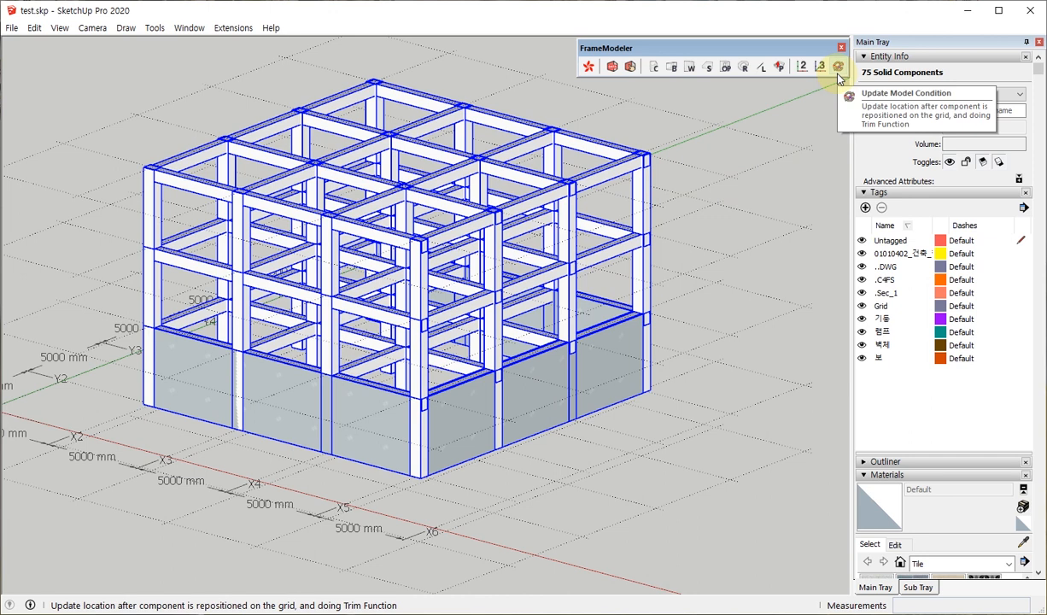
left_click(838, 73)
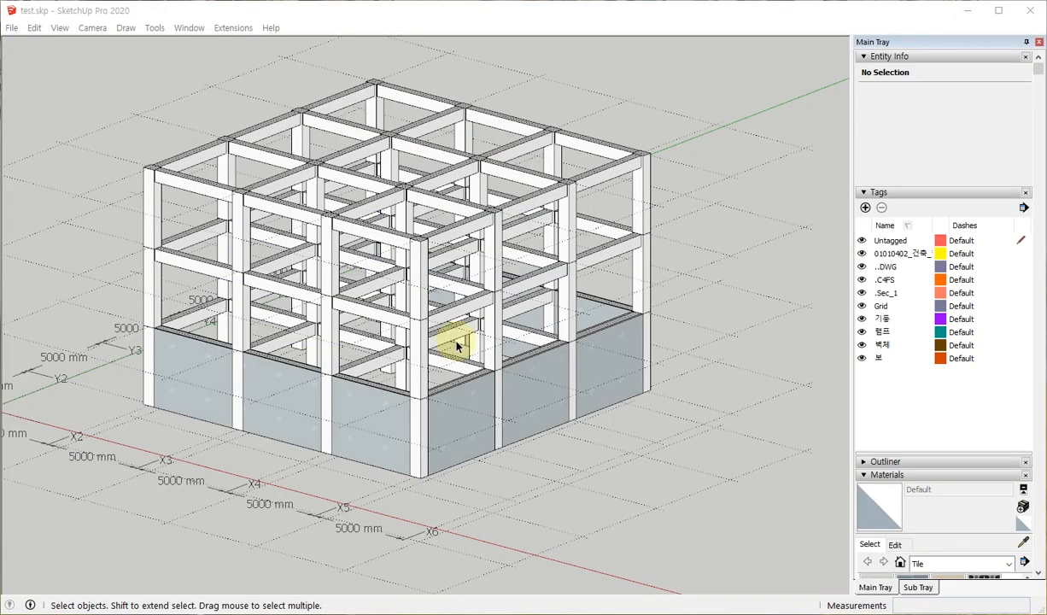
Step: Examine the trimmed joints between columns, beams and walls from several sides of the frame
mouse_move(461, 339)
middle_mouse_down()
mouse_move(498, 343)
mouse_move(227, 346)
middle_mouse_up()
scroll(404, 268, "up", 5)
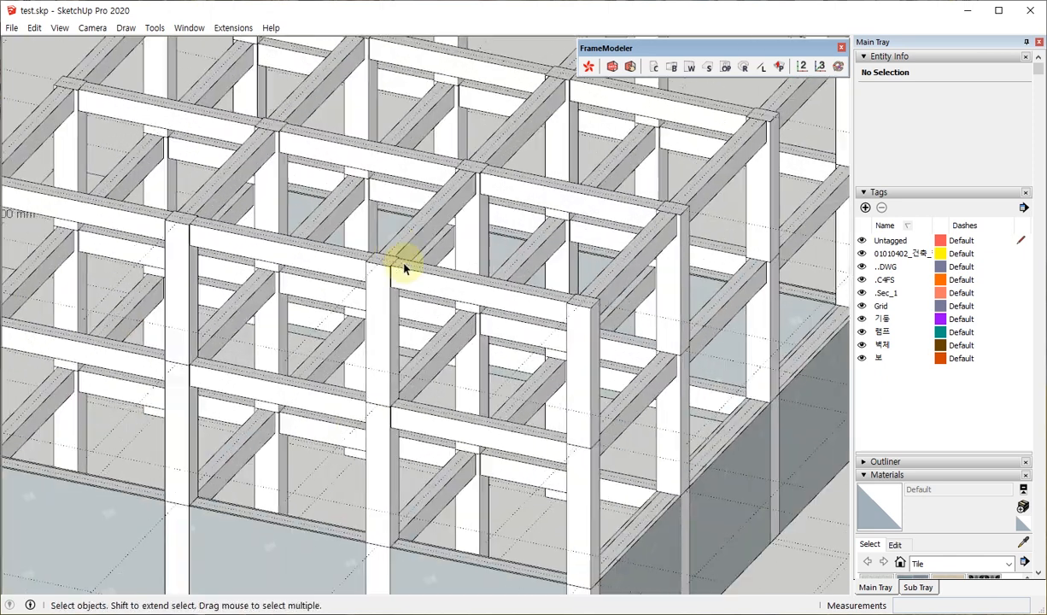
middle_click_drag(404, 268, 327, 323)
scroll(194, 276, "up", 6)
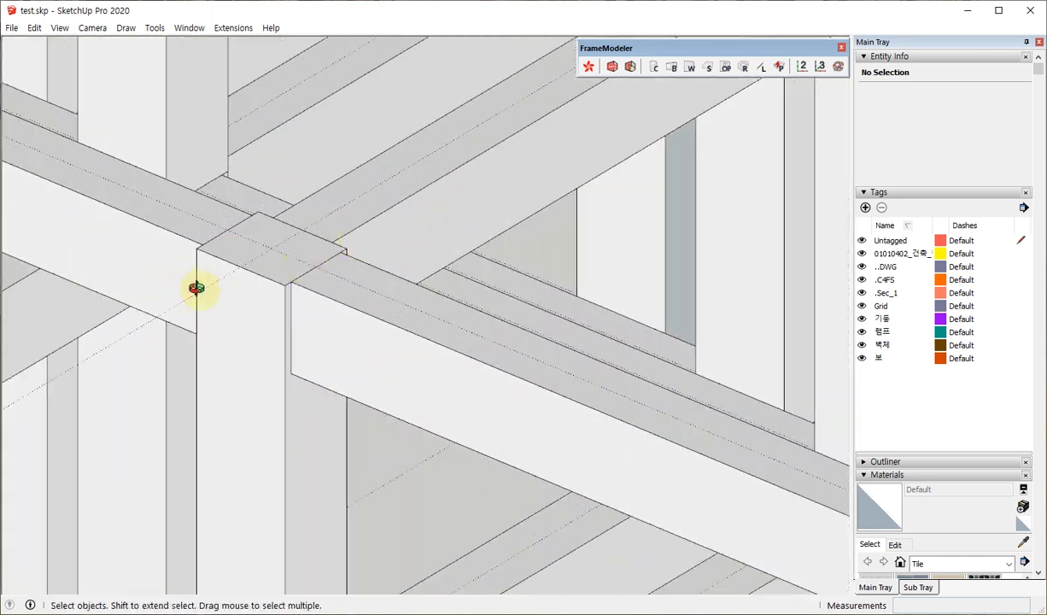
scroll(451, 285, "down", 10)
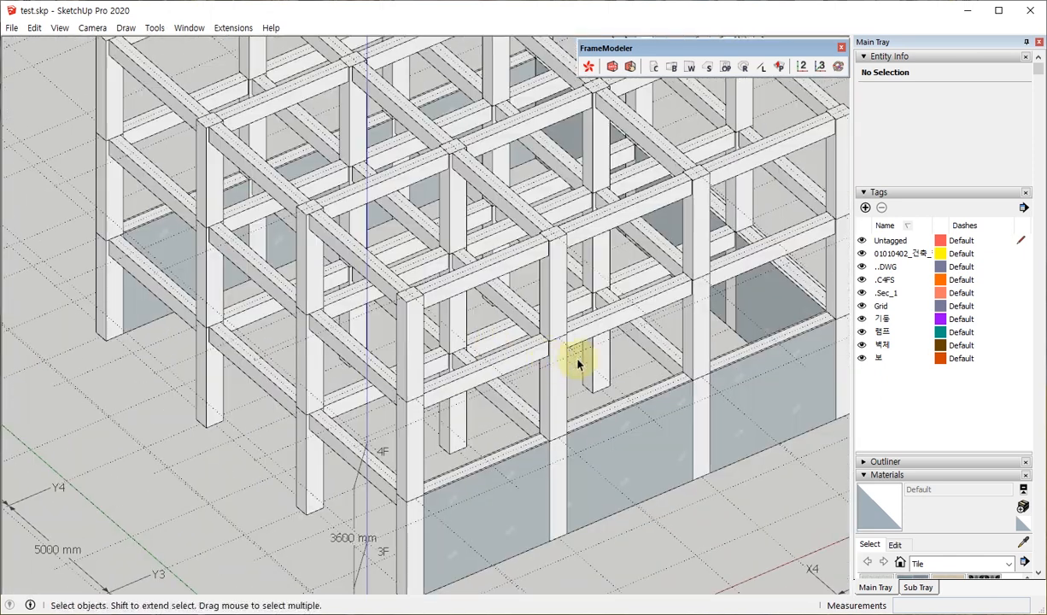
scroll(577, 364, "up", 8)
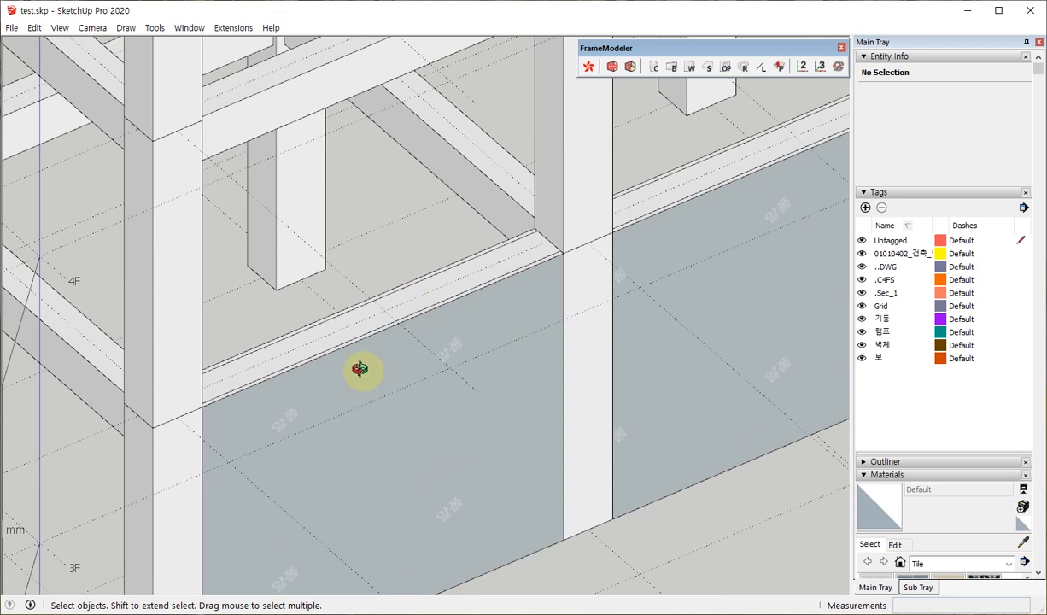
middle_click_drag(358, 369, 117, 393)
scroll(292, 416, "down", 6)
middle_click_drag(292, 416, 356, 311)
scroll(269, 338, "up", 6)
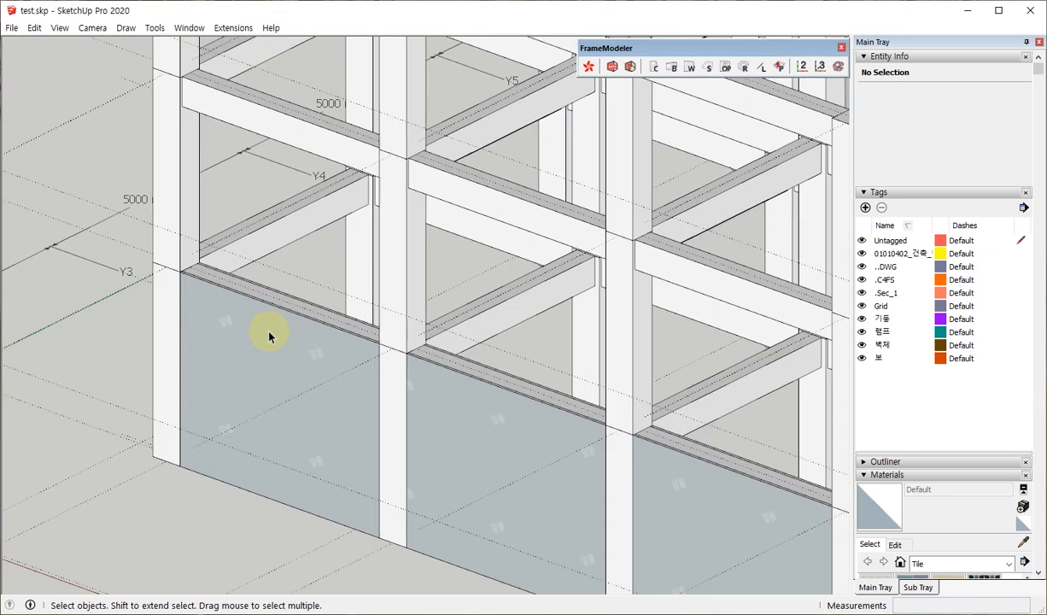
scroll(256, 350, "up", 2)
middle_click_drag(244, 362, 208, 349)
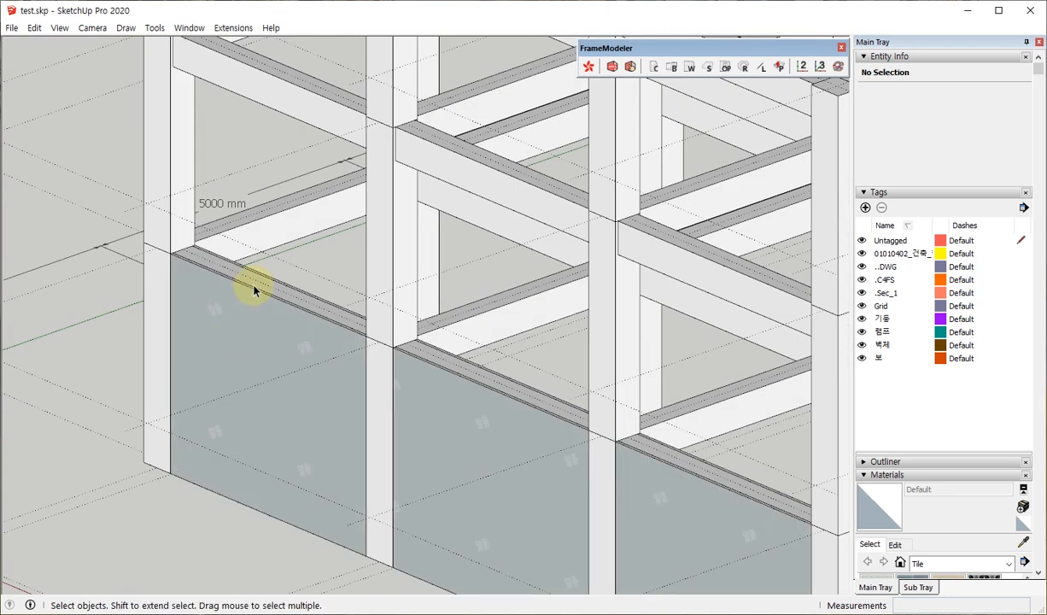
middle_click_drag(264, 297, 175, 350)
scroll(264, 182, "up", 5)
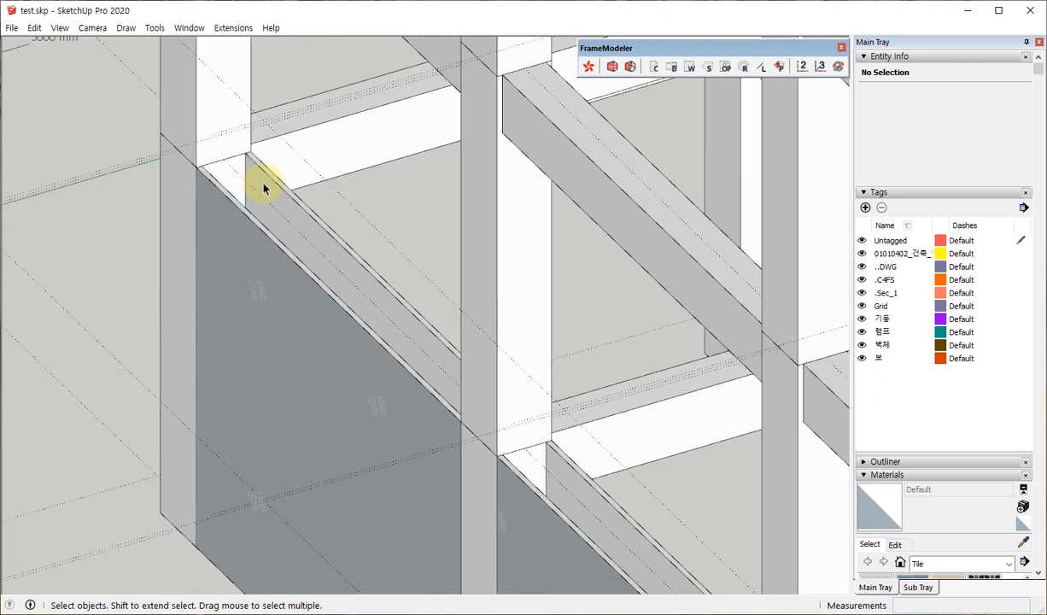
scroll(264, 218, "down", 6)
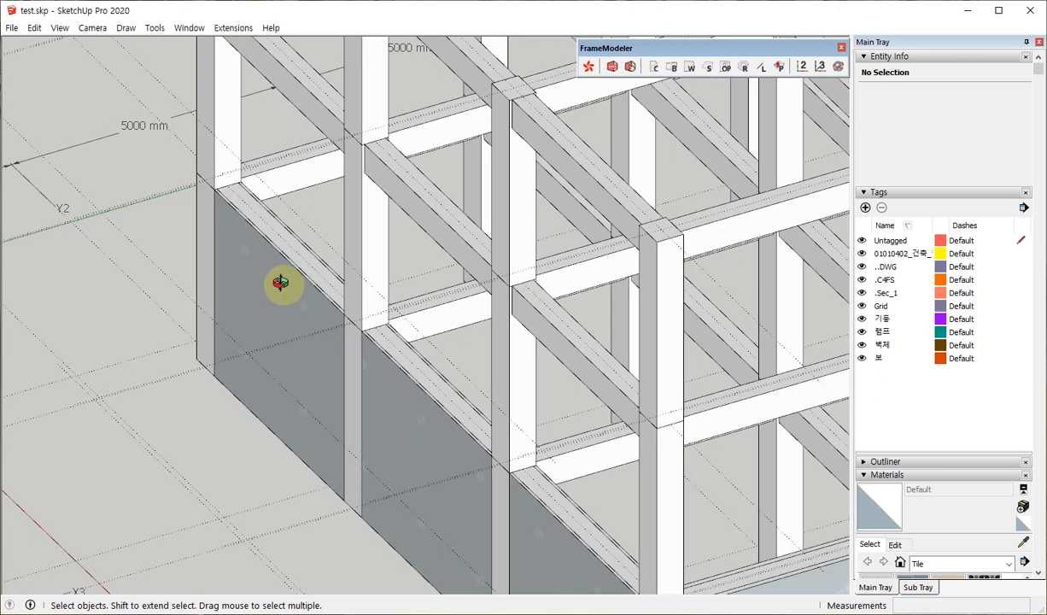
middle_click_drag(280, 283, 358, 296)
scroll(368, 265, "down", 4)
scroll(354, 256, "up", 7)
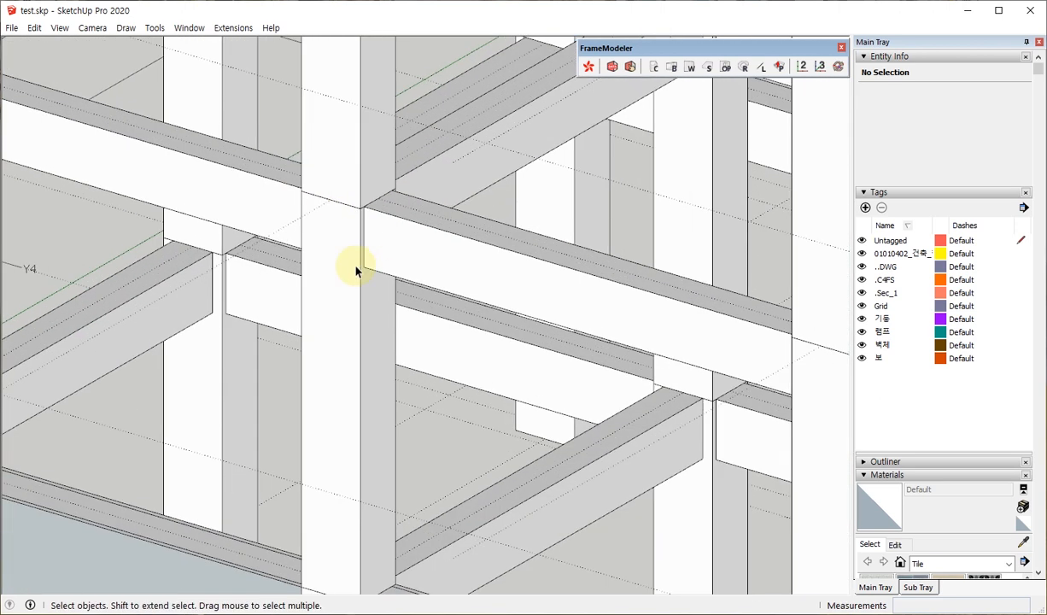
Step: Open a trimmed beam and an adjoining column component to inspect their individual geometry, and leave both
double_click(396, 247)
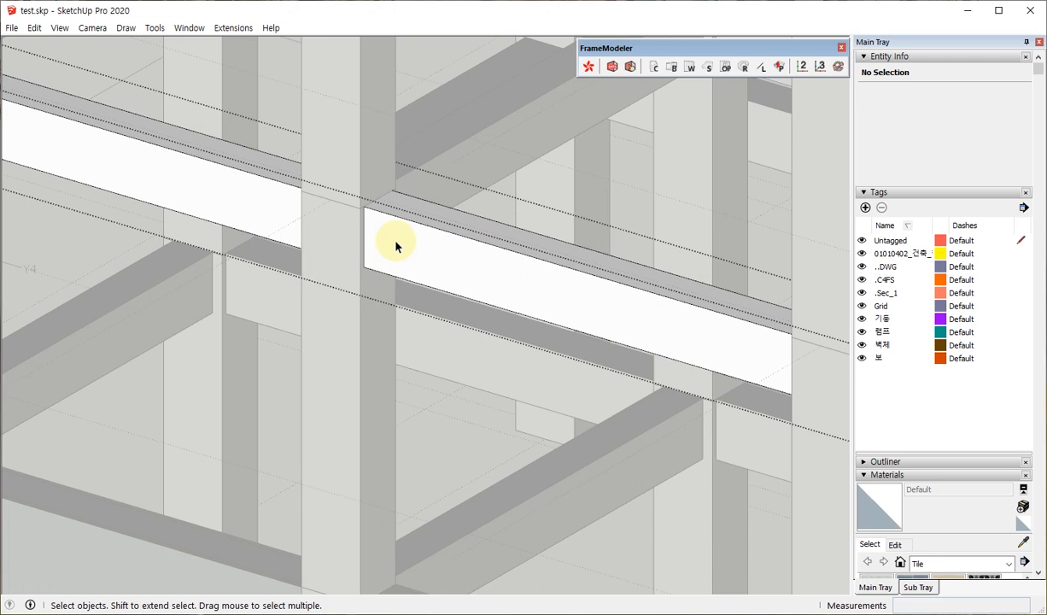
scroll(430, 264, "down", 4)
scroll(419, 267, "up", 3)
left_click(381, 276)
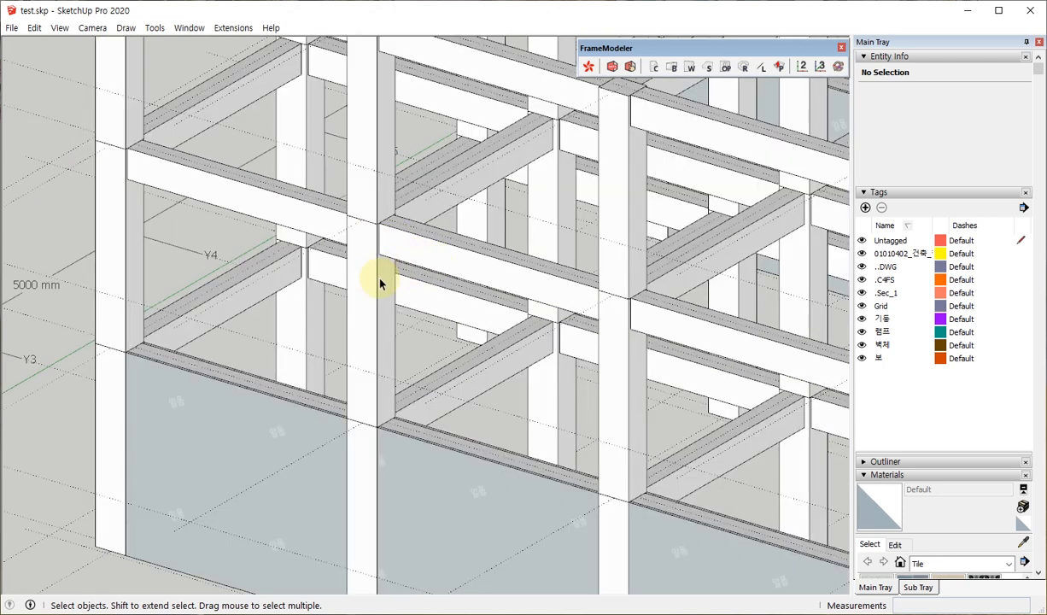
double_click(374, 276)
key("h")
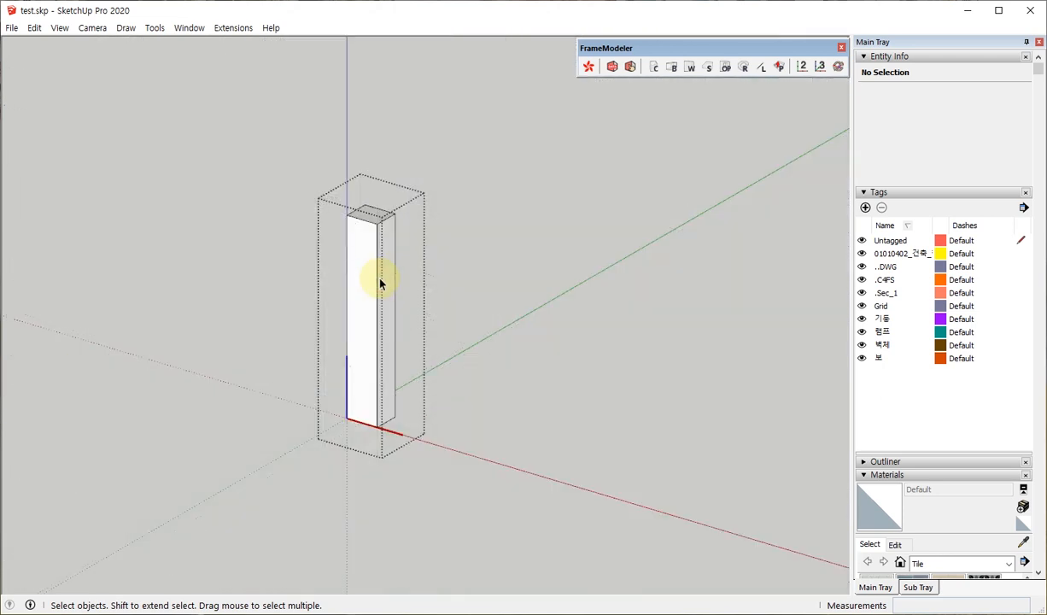
key("h")
key("Escape")
scroll(249, 313, "down", 8)
middle_click_drag(533, 386, 454, 360)
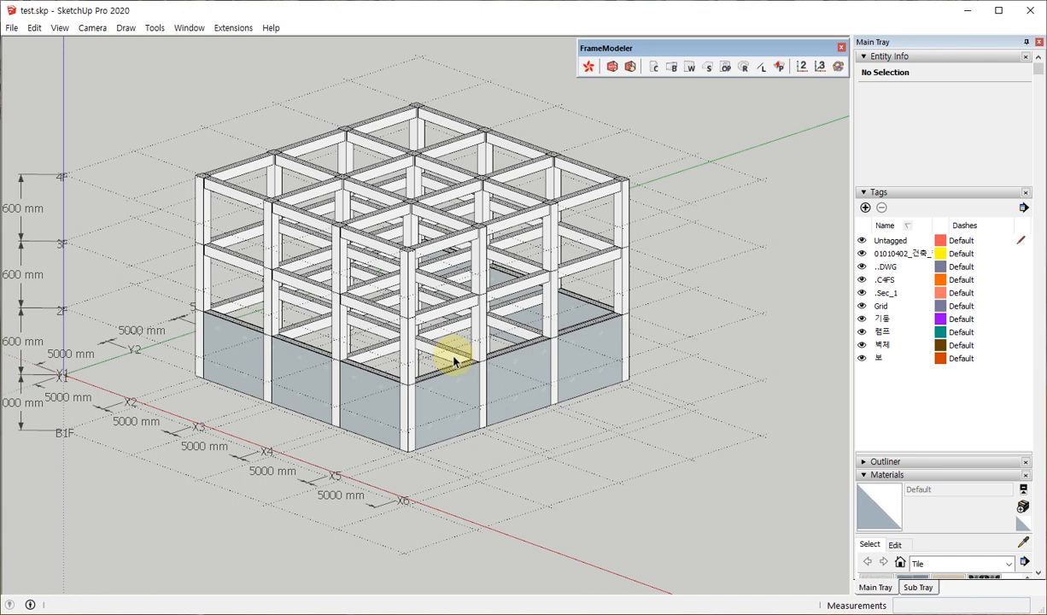
Step: Open the Edit FrameModel properties of the 2F column near X5/Y3 and apply them
middle_click_drag(452, 355, 474, 353)
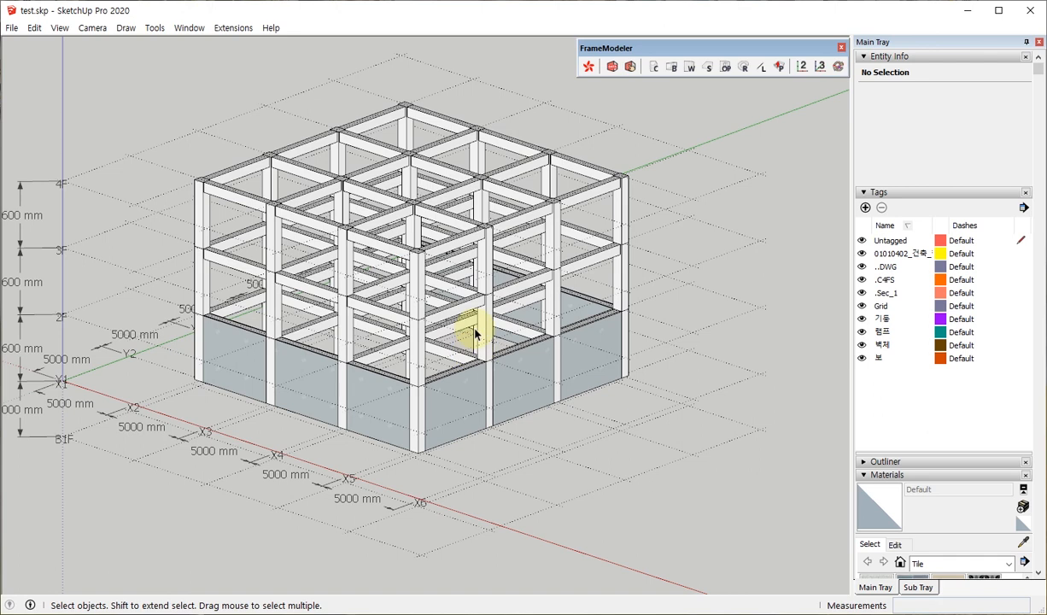
scroll(476, 333, "up", 5)
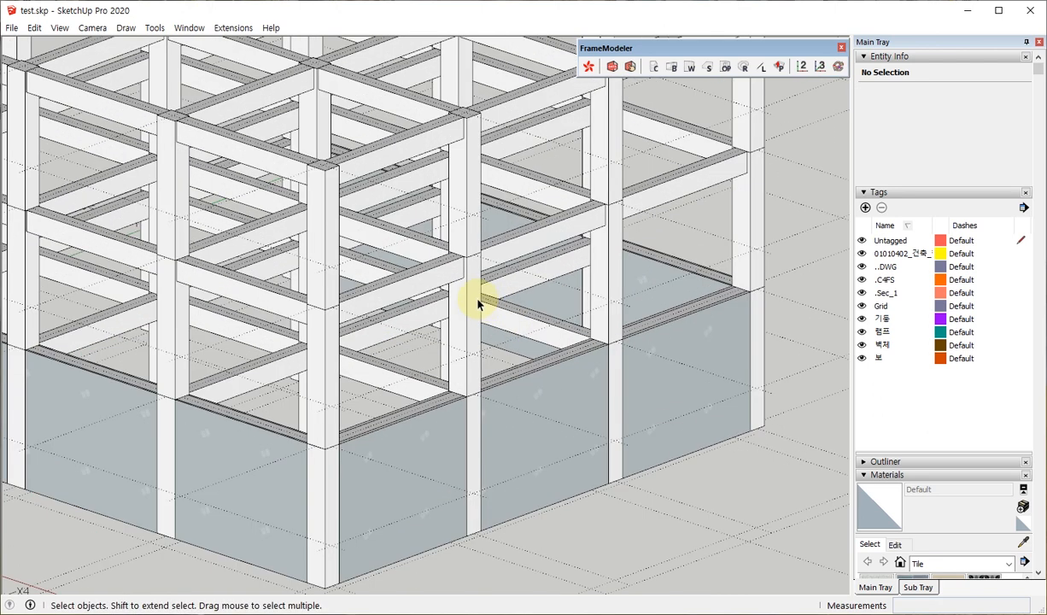
left_click(477, 304)
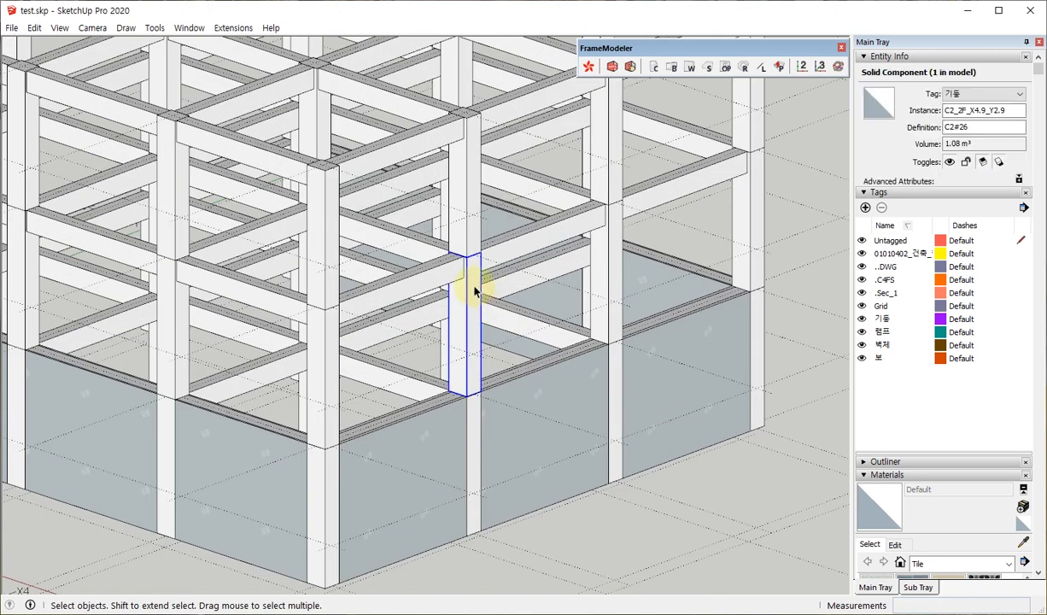
right_click(475, 291)
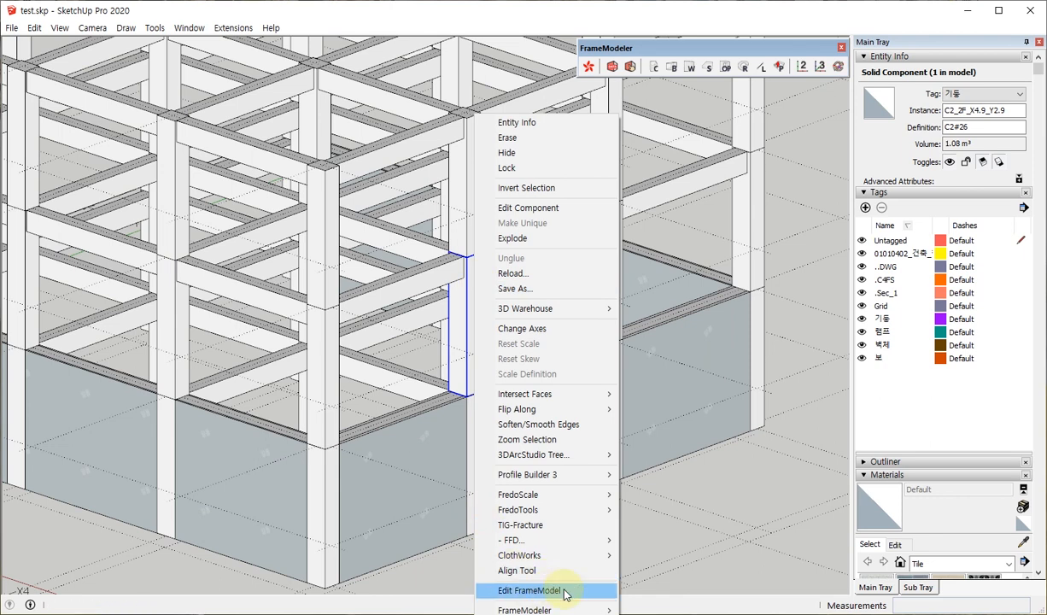
left_click(530, 590)
left_click_drag(551, 238, 588, 177)
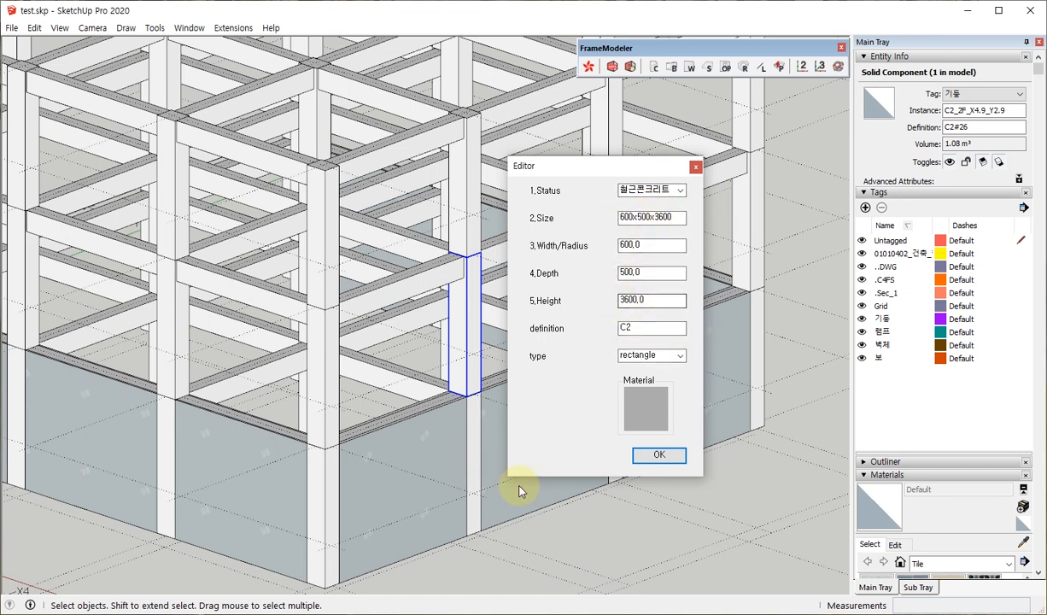
left_click(653, 464)
scroll(598, 399, "down", 3)
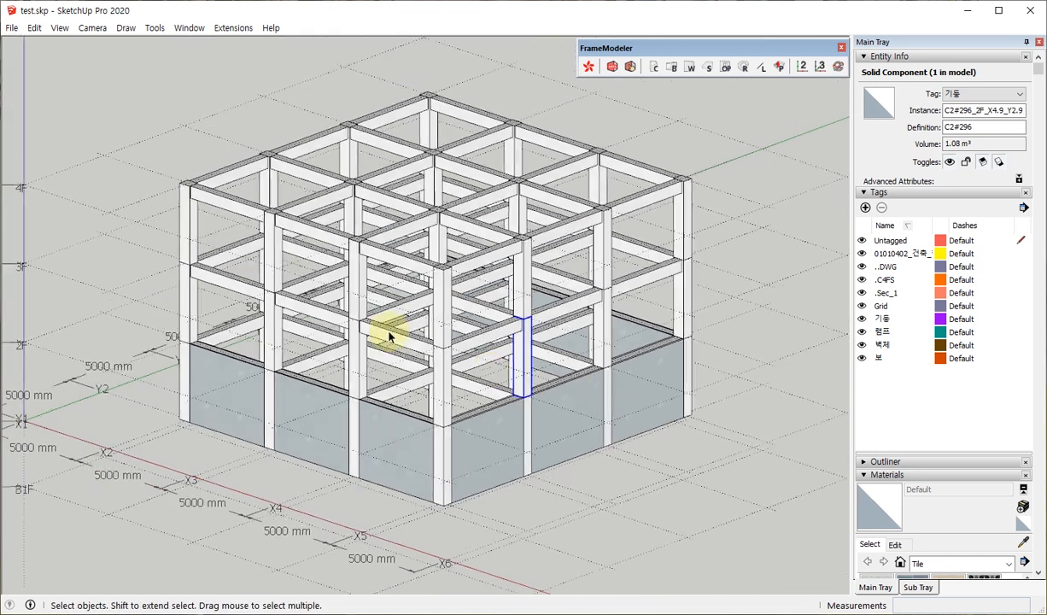
Step: Examine the selected column's processing data in the AsSketchUpErect quantity window and close the window
middle_click_drag(390, 332, 386, 316)
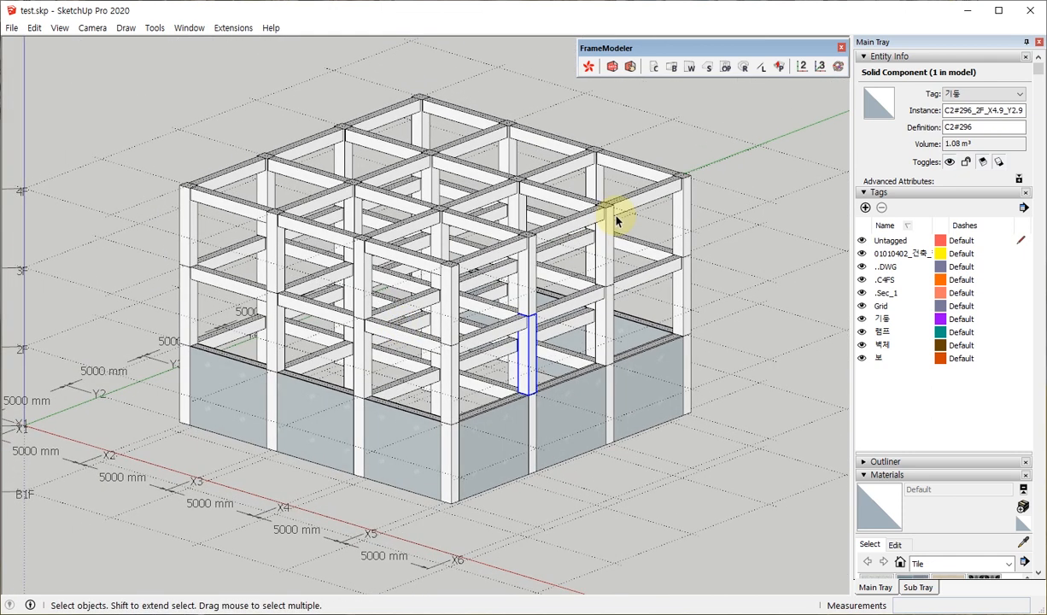
left_click(587, 67)
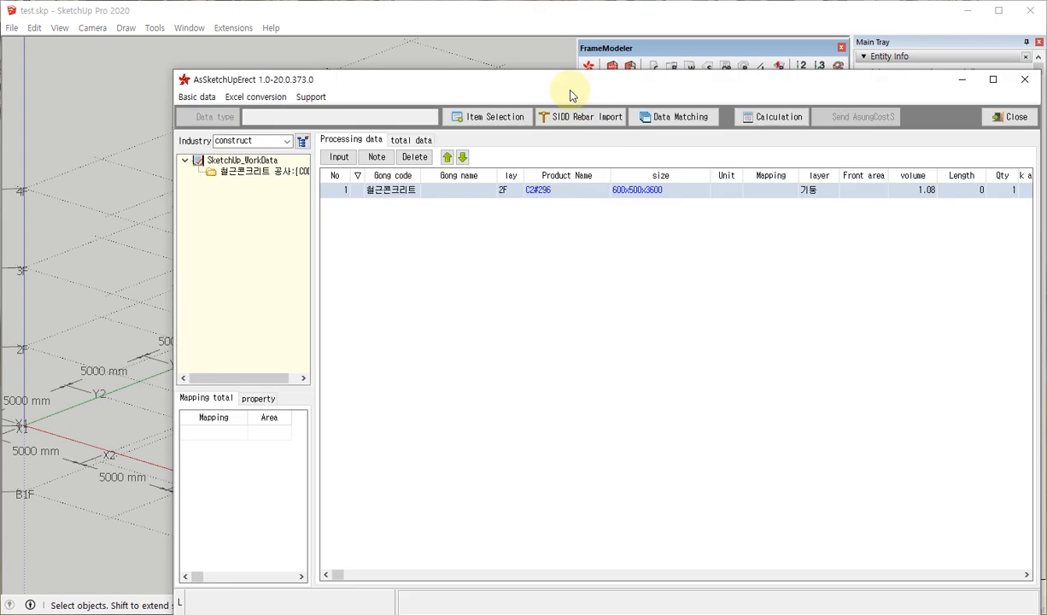
left_click_drag(570, 82, 461, 63)
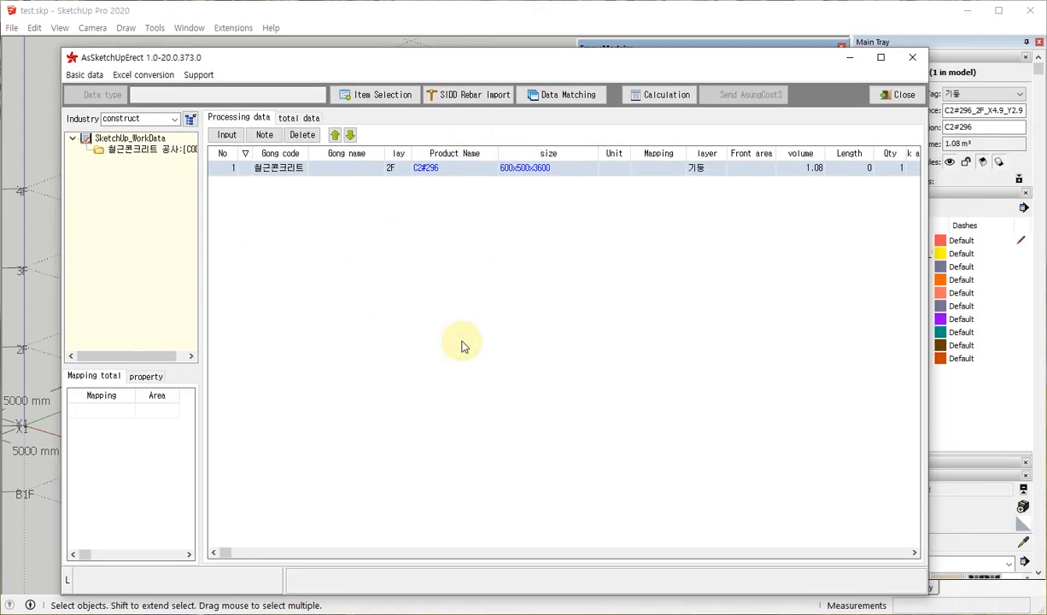
mouse_move(636, 60)
left_mouse_down()
mouse_move(624, 56)
mouse_move(657, 51)
mouse_move(641, 57)
left_mouse_up()
left_click(497, 332)
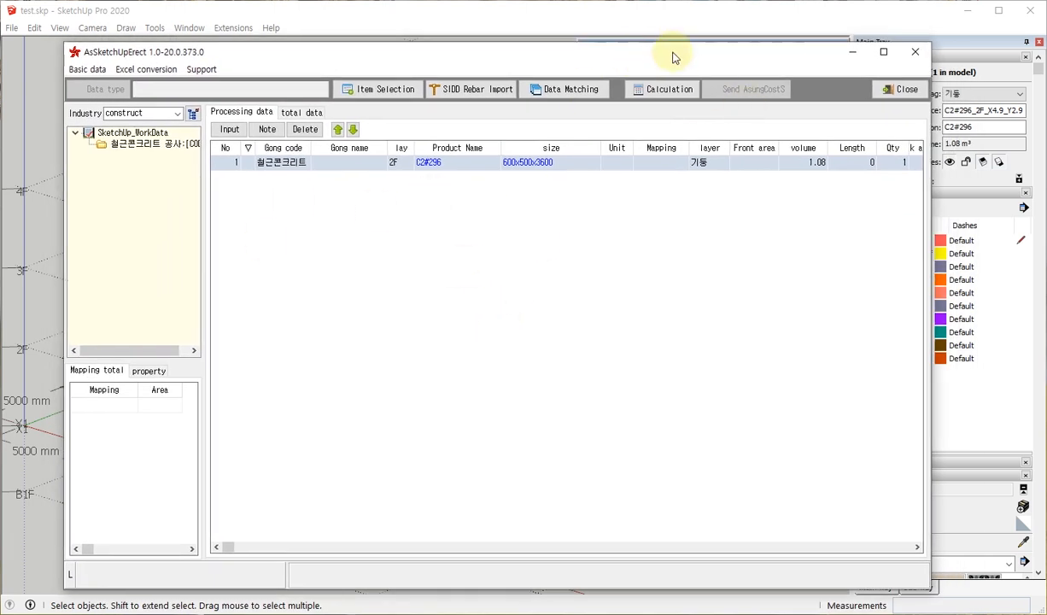
left_click_drag(673, 51, 673, 414)
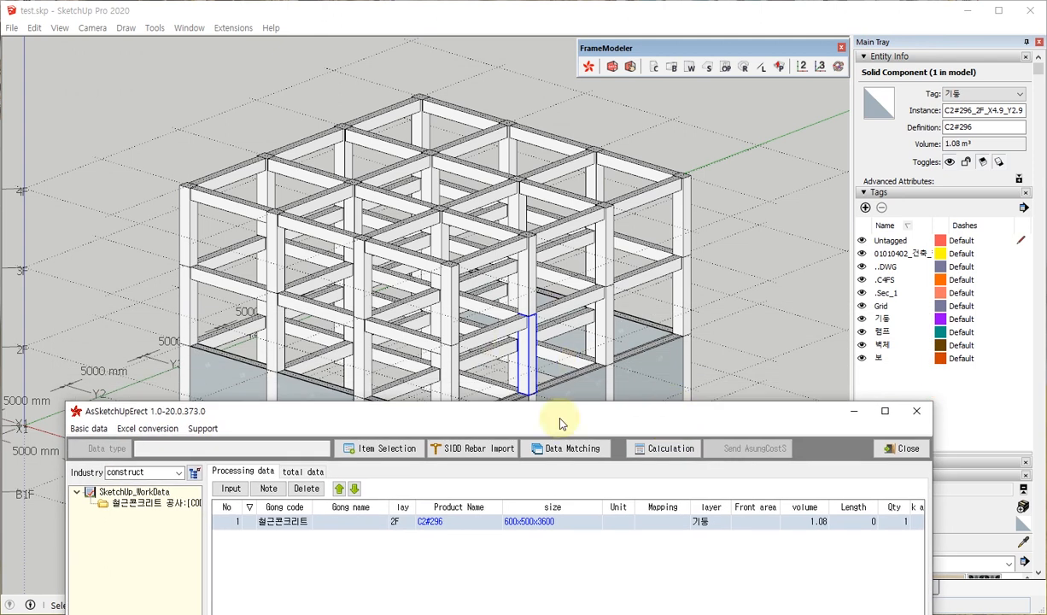
left_click_drag(559, 422, 564, 80)
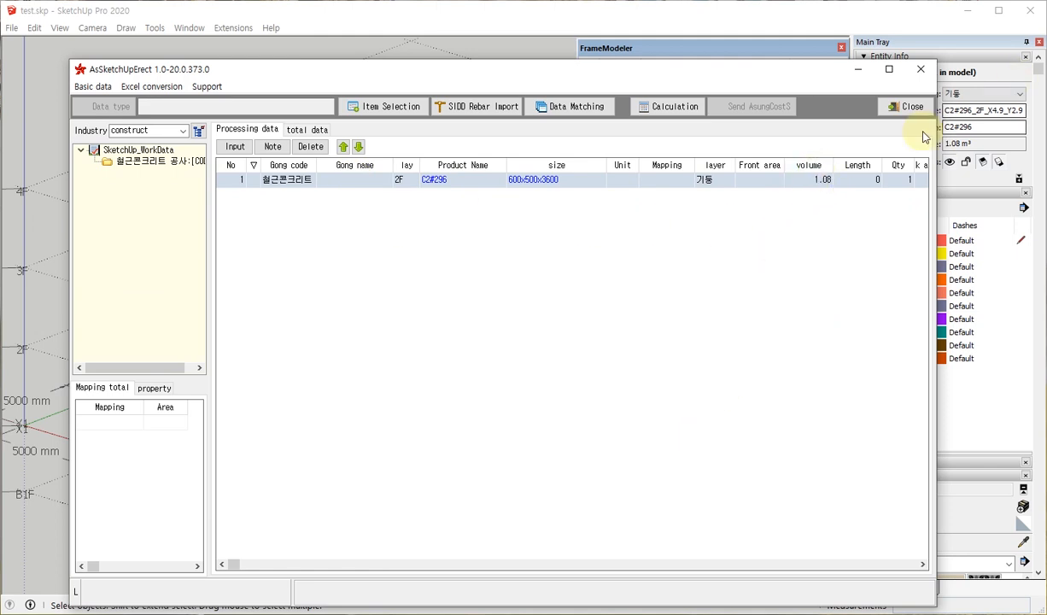
left_click(921, 69)
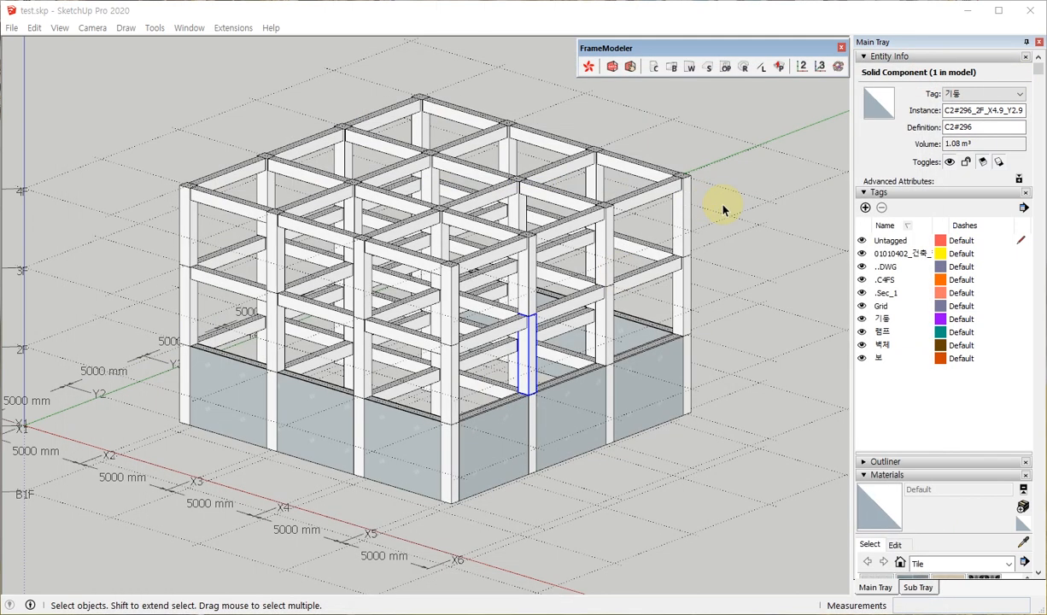
Step: Clear the selection and examine the processing data of all beams, columns and walls in the AsSketchUpErect quantity window
left_click(630, 120)
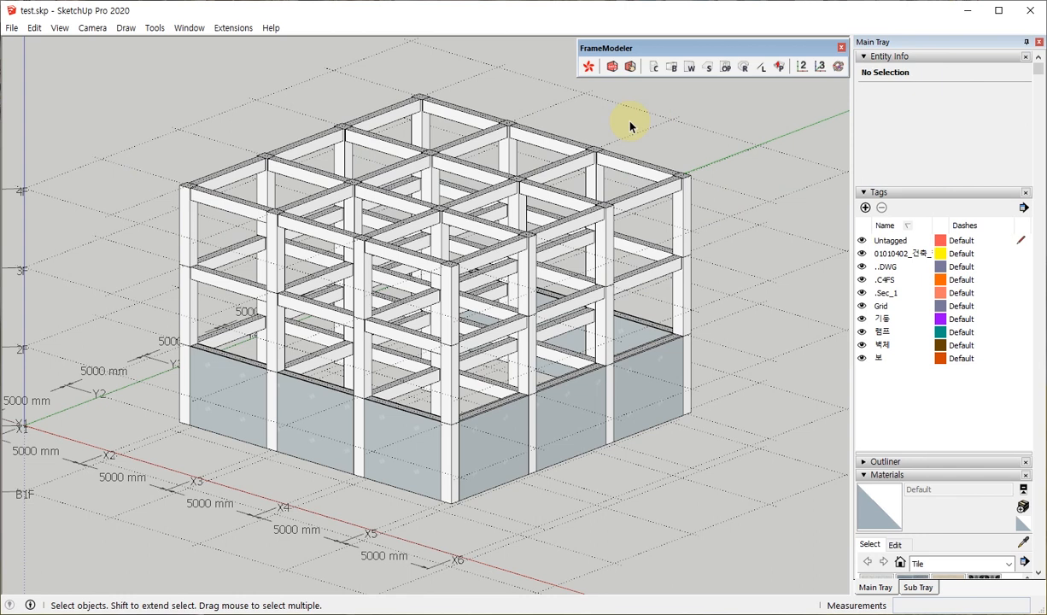
left_click(589, 66)
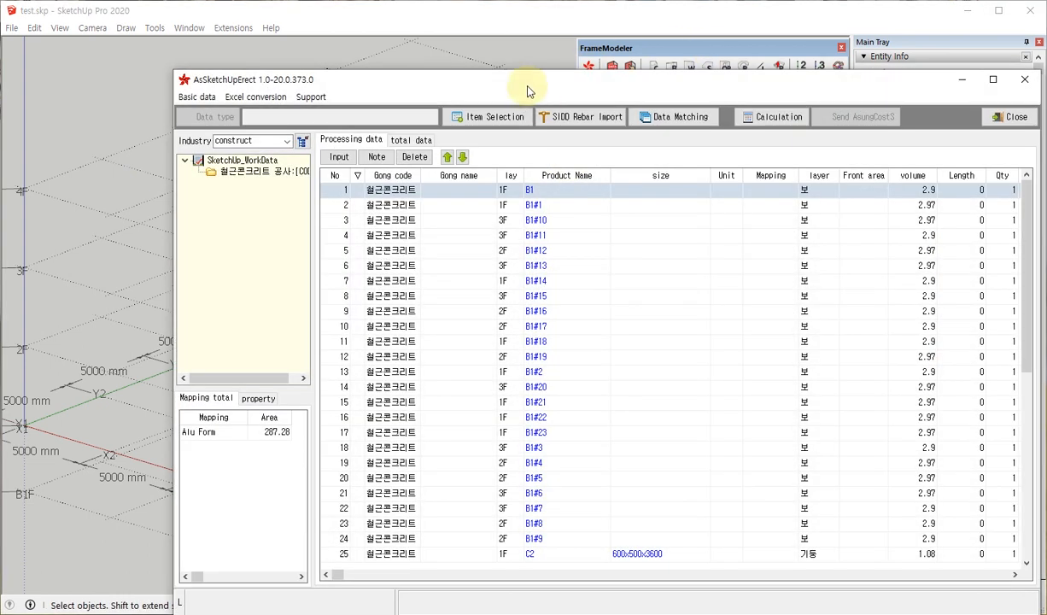
left_click_drag(528, 86, 418, 63)
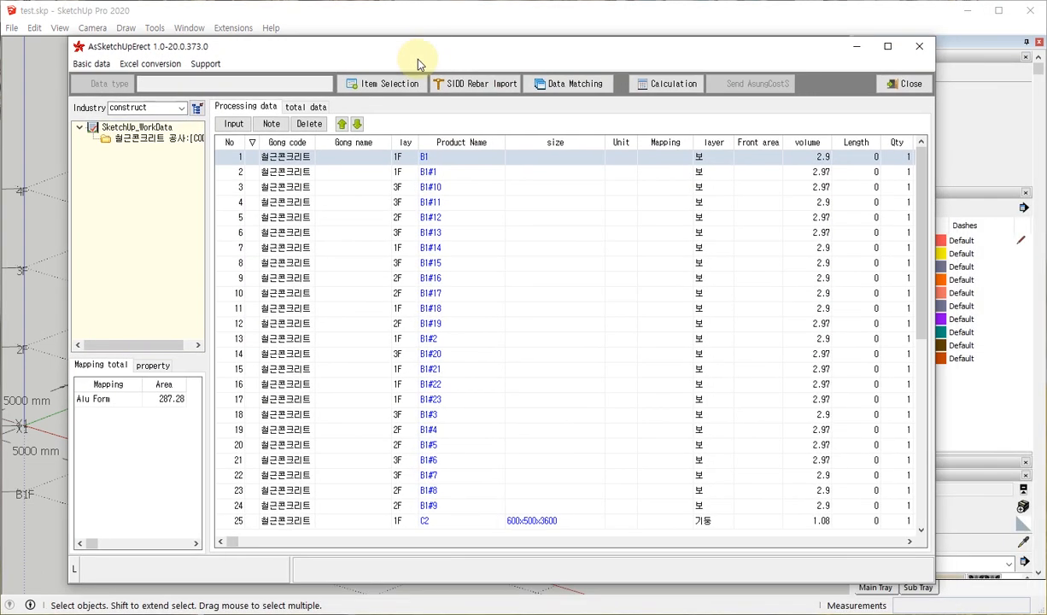
left_click(914, 247)
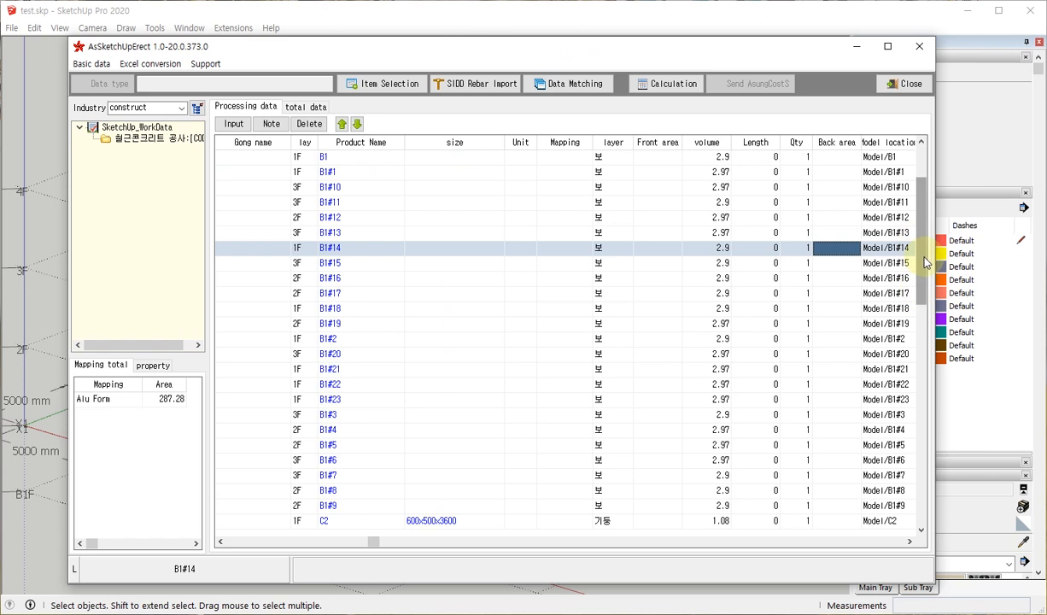
left_click_drag(921, 197, 914, 480)
left_click(912, 475)
key("Up")
key("Up")
key("Up")
key("Up")
key("Up")
key("Up")
key("Up")
key("Up")
key("Up")
key("Up")
key("Up")
key("Up")
key("Up")
key("Up")
key("Up")
key("Up")
key("Up")
key("Up")
key("Up")
key("Up")
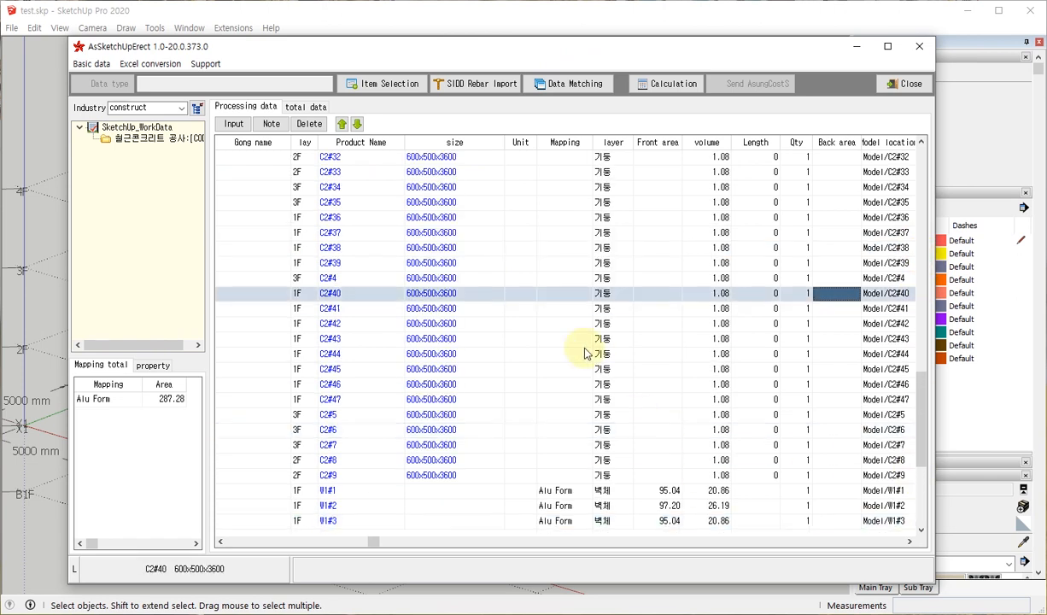
key("Up")
key("Up")
key("Up")
key("Up")
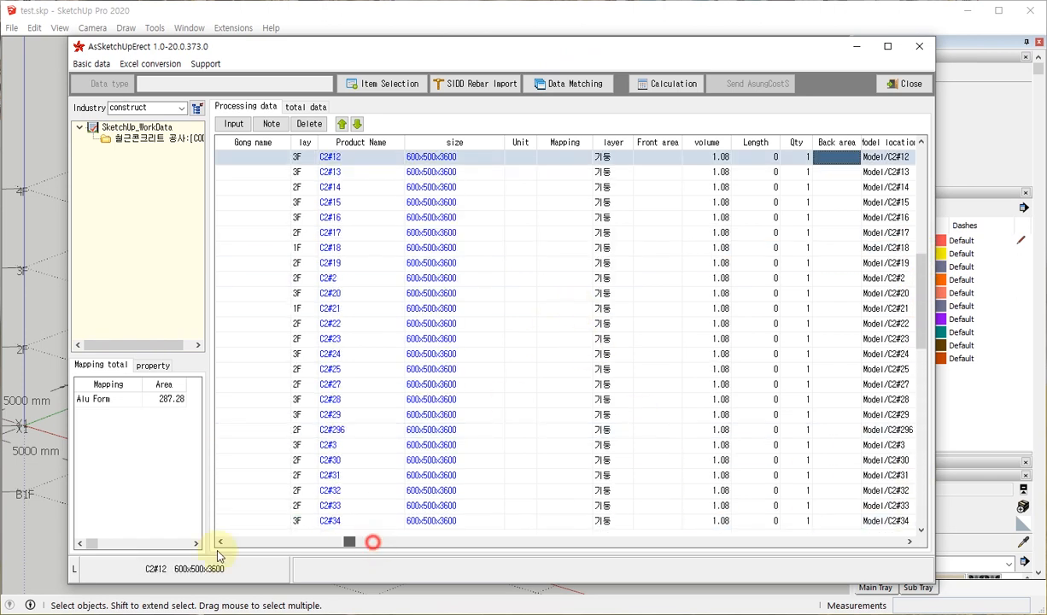
left_click_drag(374, 542, 239, 538)
key("Up")
key("Up")
key("Up")
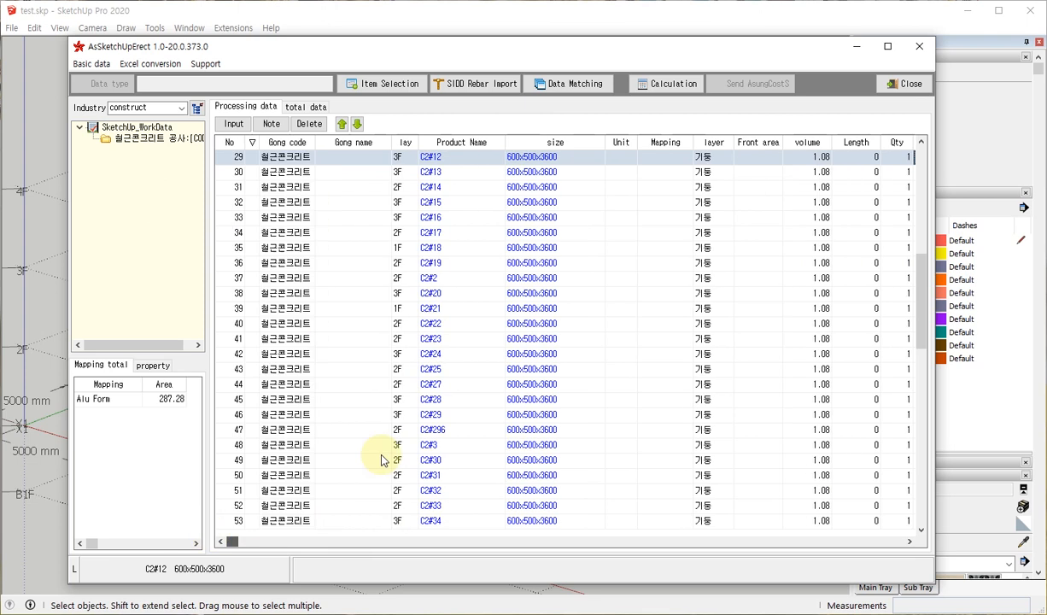
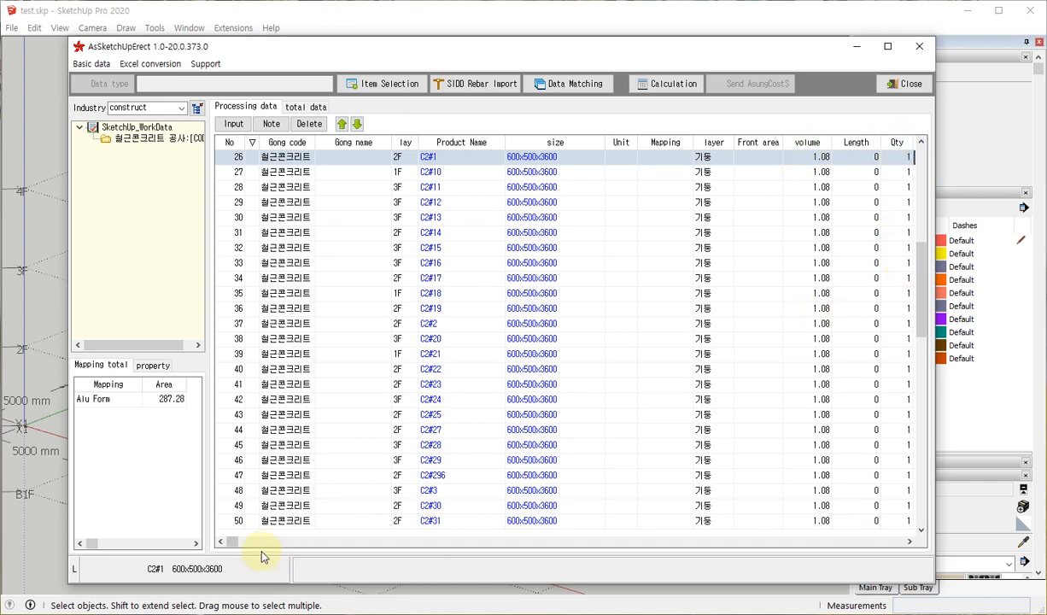
Step: Examine the model location and location X, Y and Z data of the listed members and close the quantity window
left_click_drag(232, 548, 525, 559)
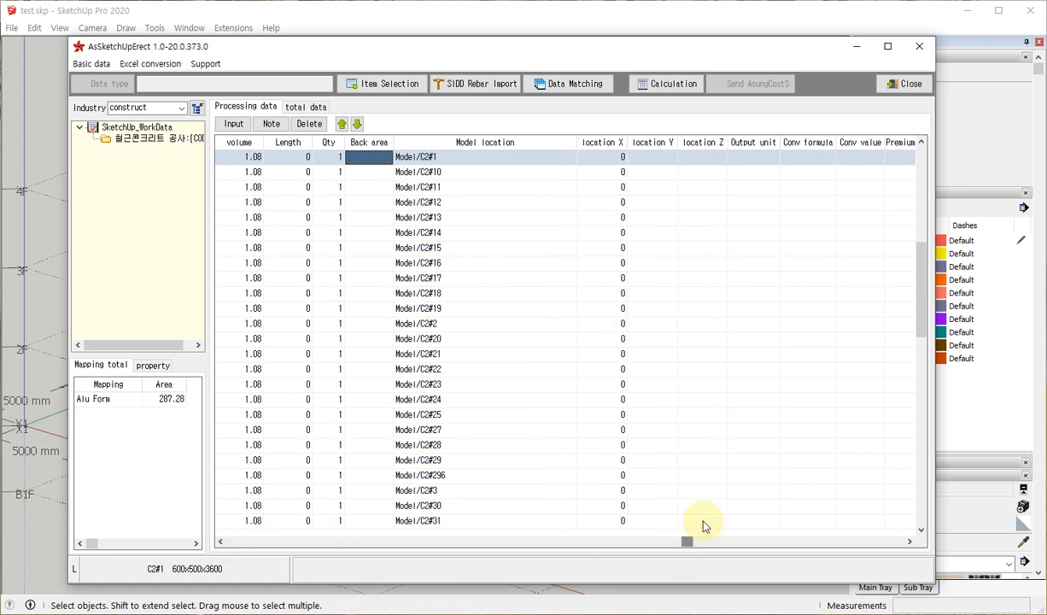
left_click_drag(685, 545, 796, 543)
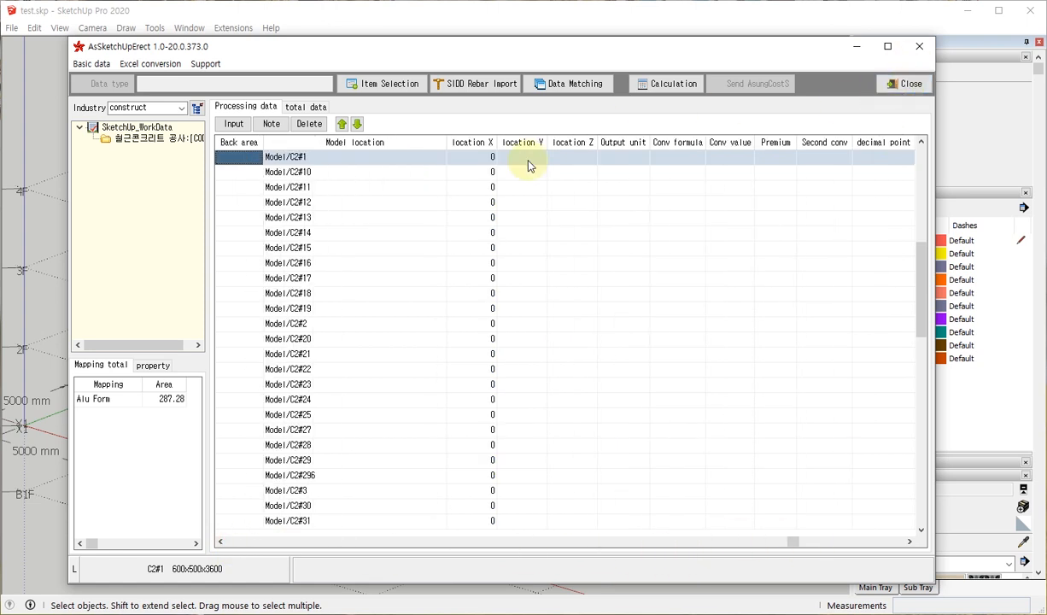
left_click(903, 84)
Step: Draw a closed rectangle about 500 mm wide with the FrameModeler Line definition Lines on the wall's underside, between the corner column and its neighbour
mouse_move(540, 362)
middle_mouse_down()
mouse_move(406, 265)
mouse_move(451, 300)
middle_mouse_up()
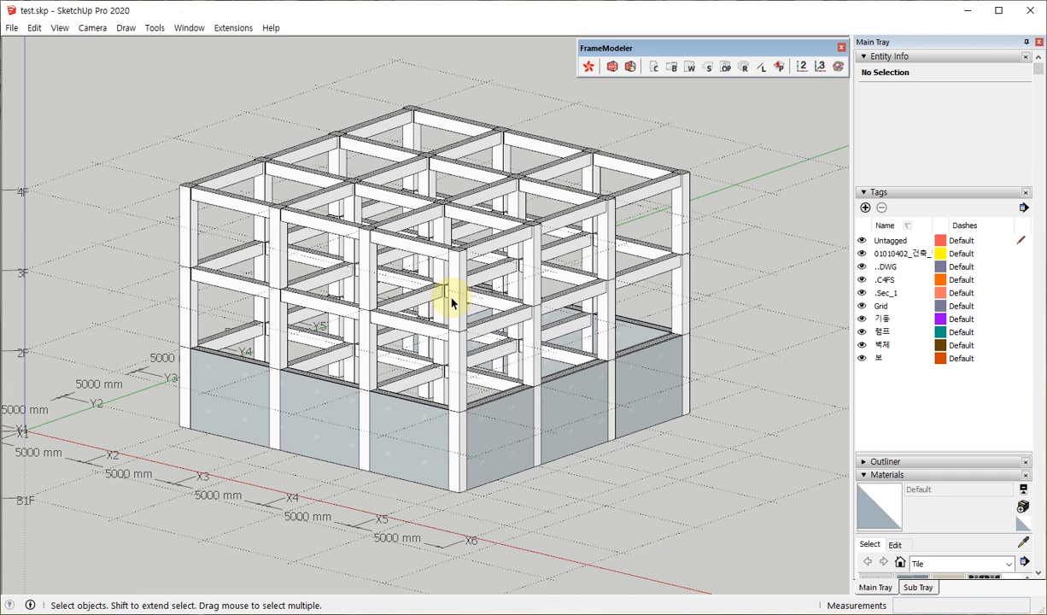
middle_click_drag(484, 283, 527, 229)
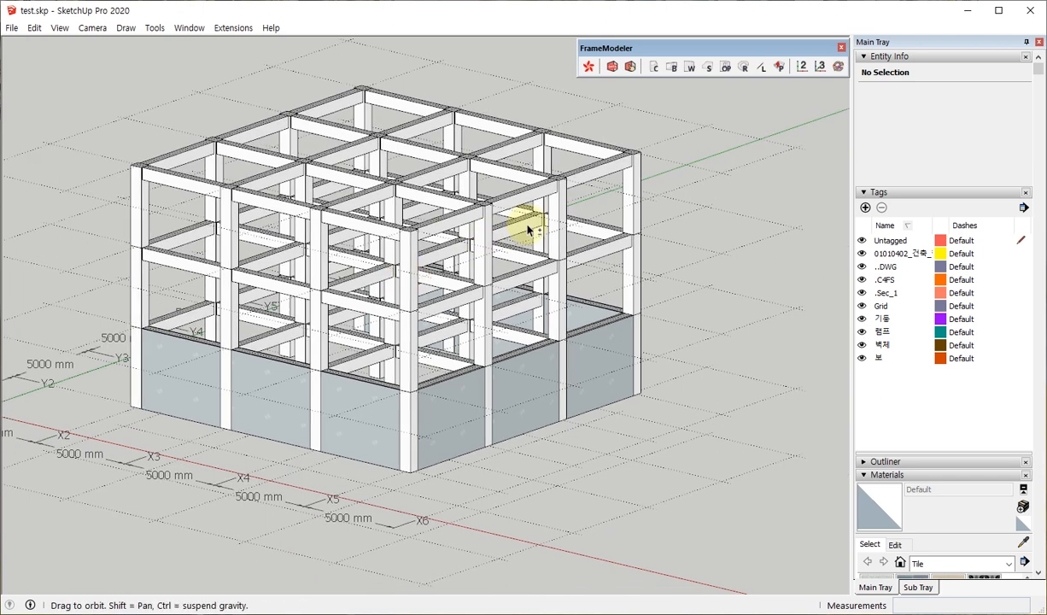
left_click(760, 70)
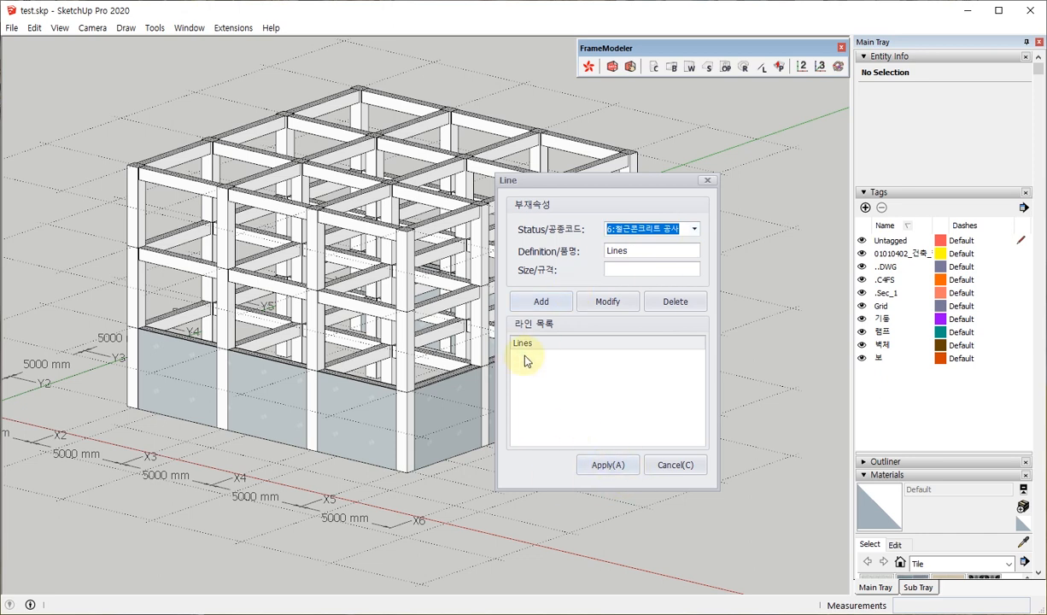
left_click(609, 466)
middle_click_drag(552, 334, 584, 155)
scroll(504, 184, "up", 5)
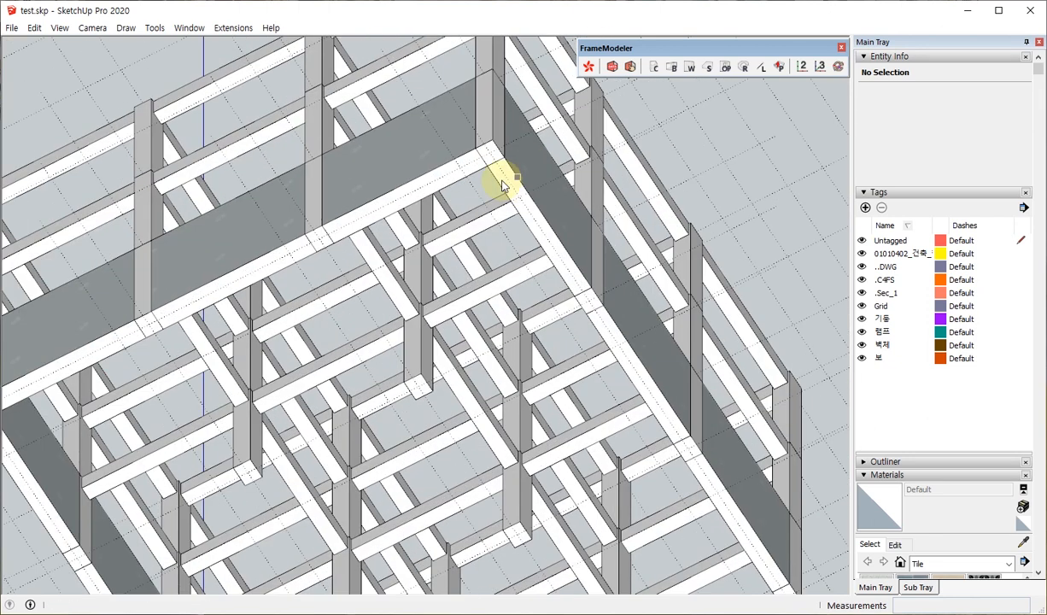
scroll(502, 185, "up", 2)
scroll(467, 135, "up", 1)
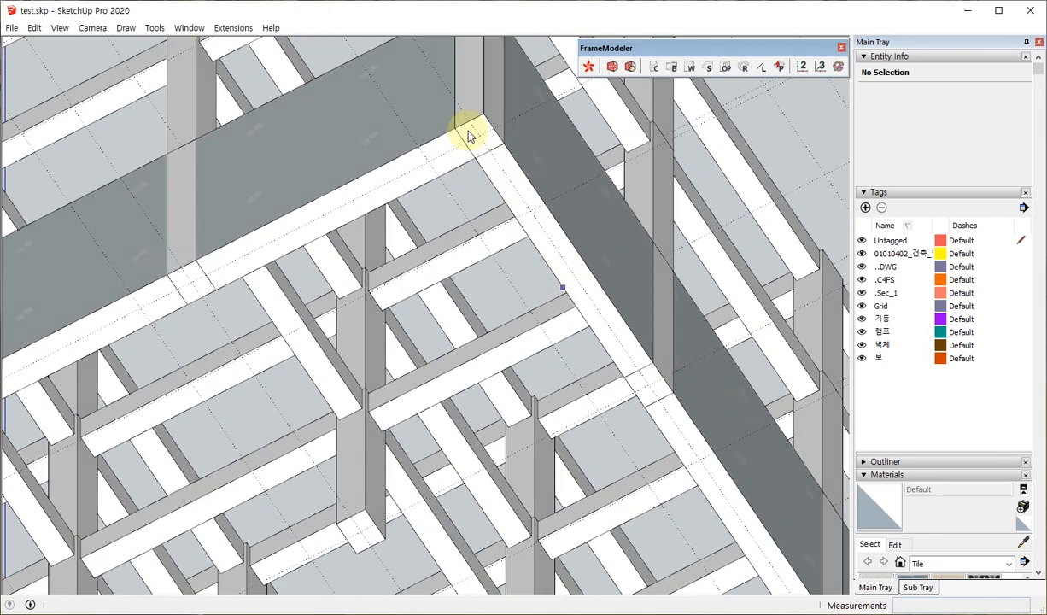
scroll(485, 193, "up", 2)
left_click(480, 172)
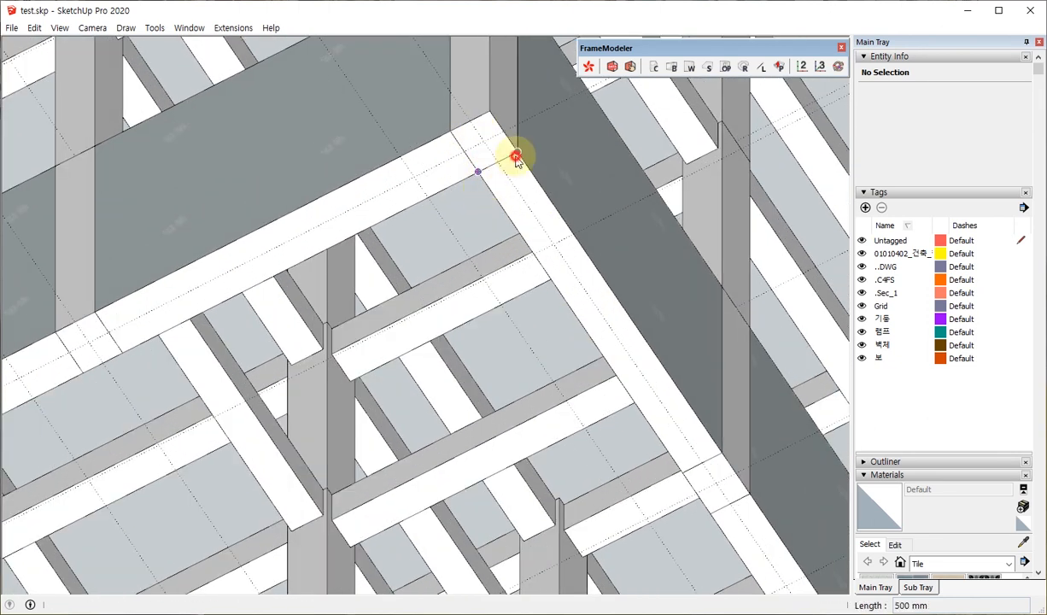
left_click(721, 460)
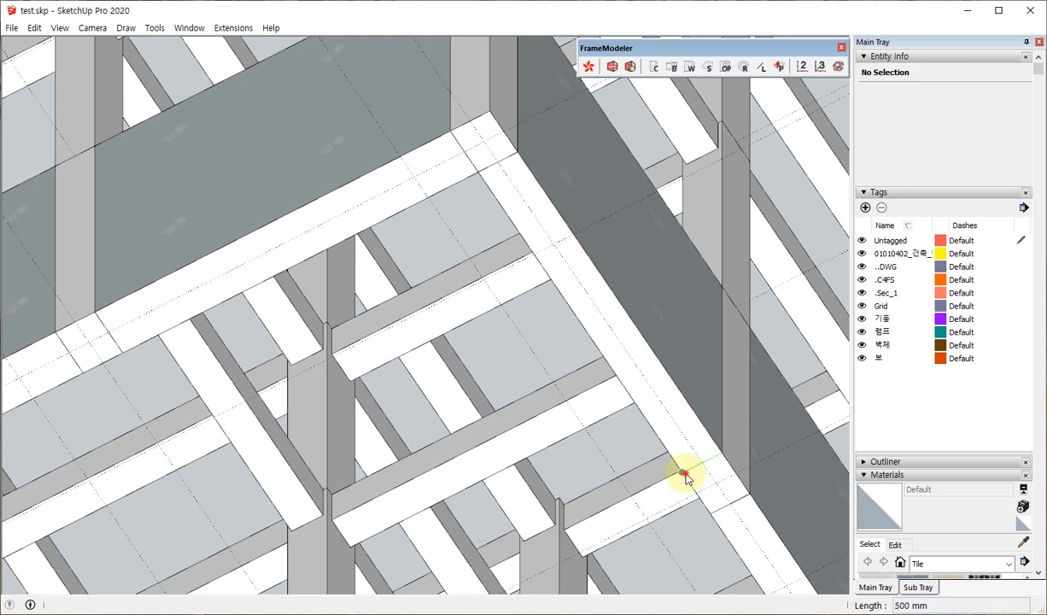
left_click(683, 474)
left_click(476, 174)
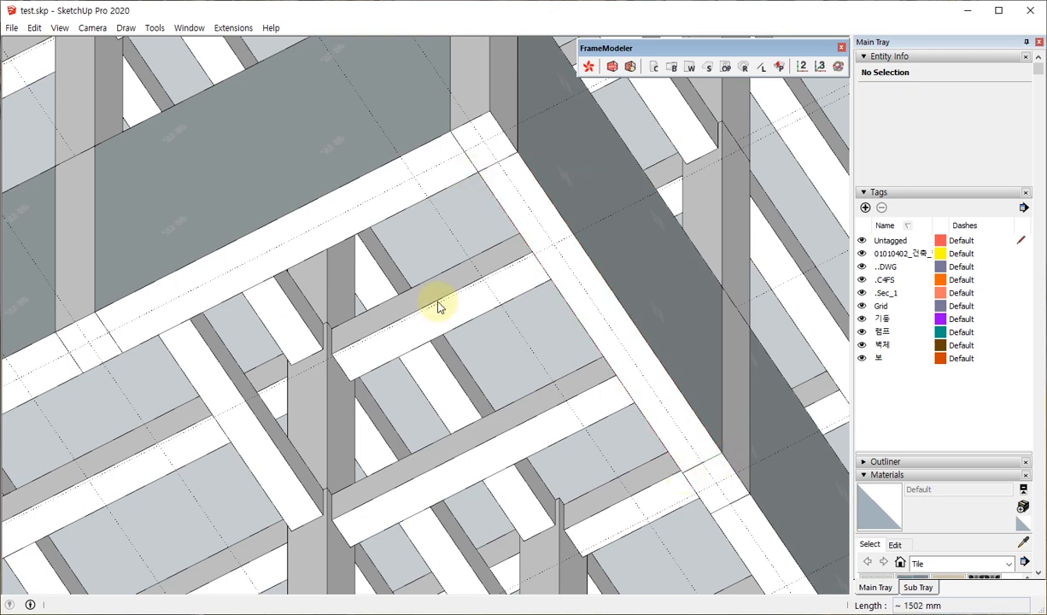
key("space")
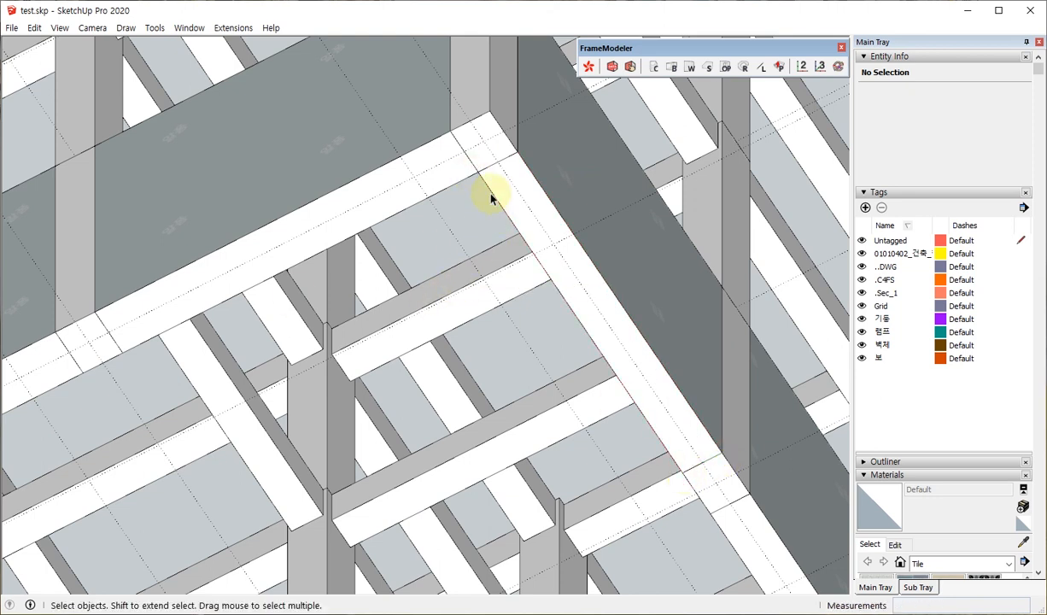
Step: Select the new Lines component, examine its length in the AsSketchUpErect processing data and close the window
left_click(497, 162)
middle_click_drag(543, 247, 498, 260)
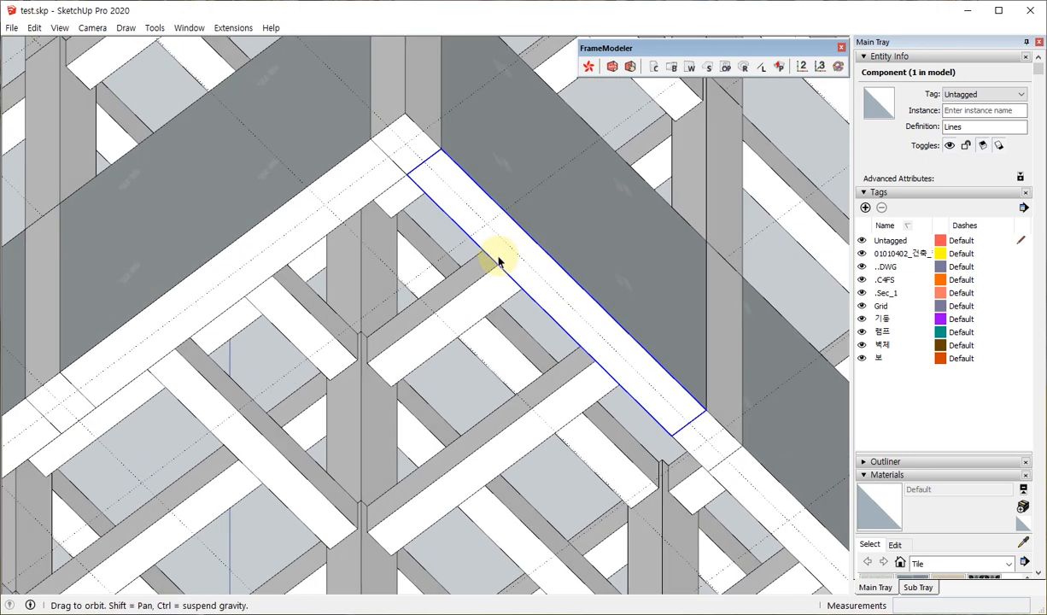
left_click(589, 69)
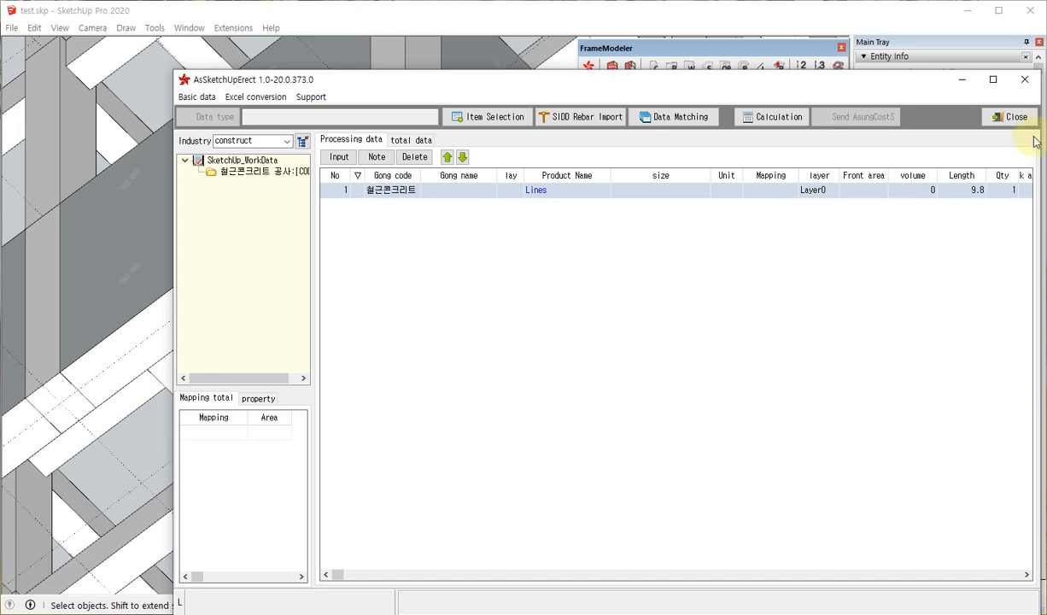
left_click(997, 117)
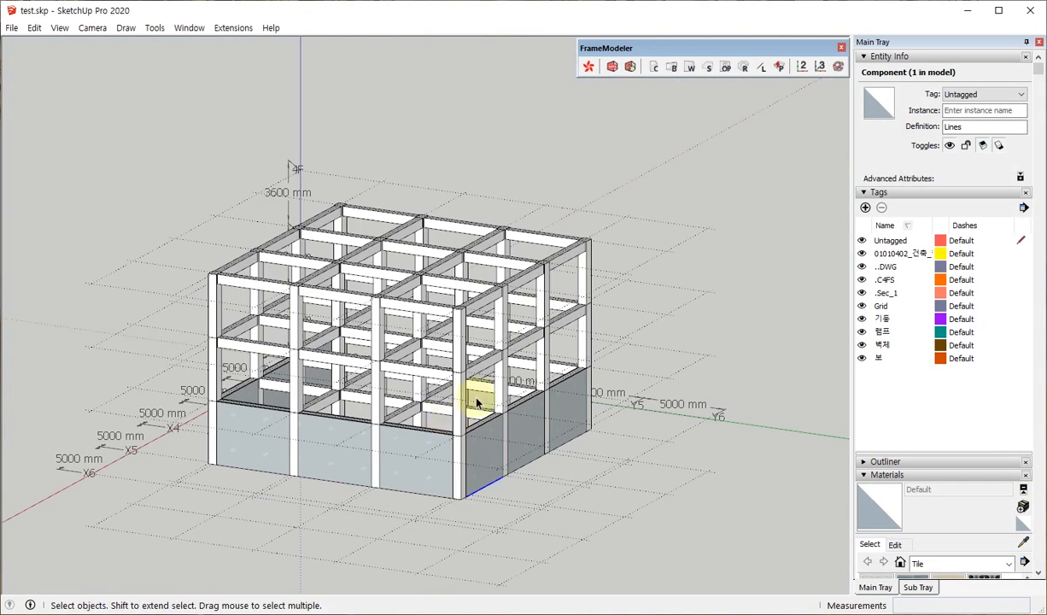
Step: Examine the whole frame from several sides and leave nothing selected
middle_click_drag(477, 404, 540, 175)
left_click(529, 168)
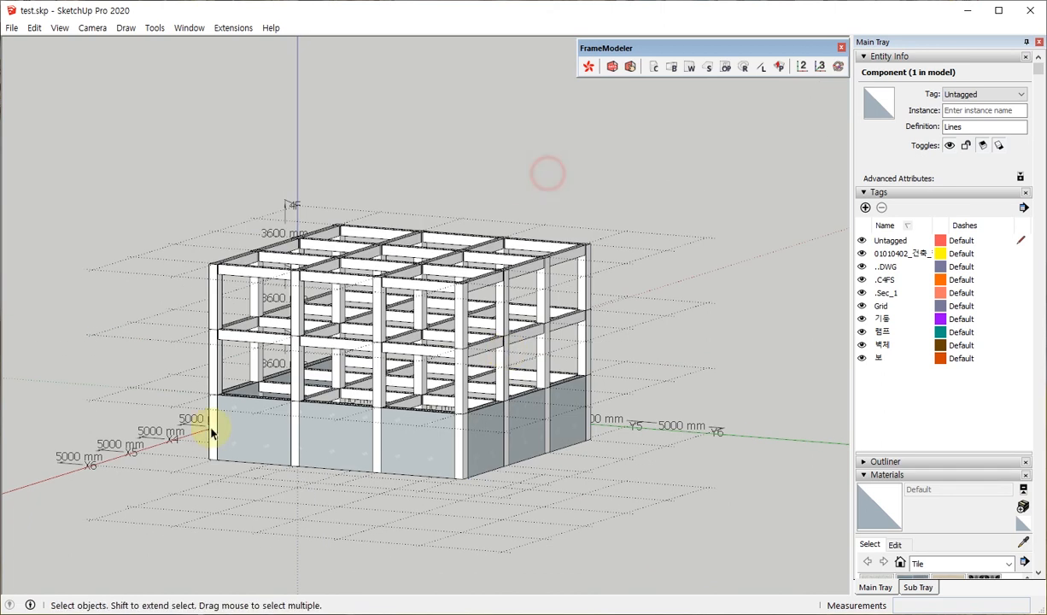
middle_click_drag(221, 398, 406, 466)
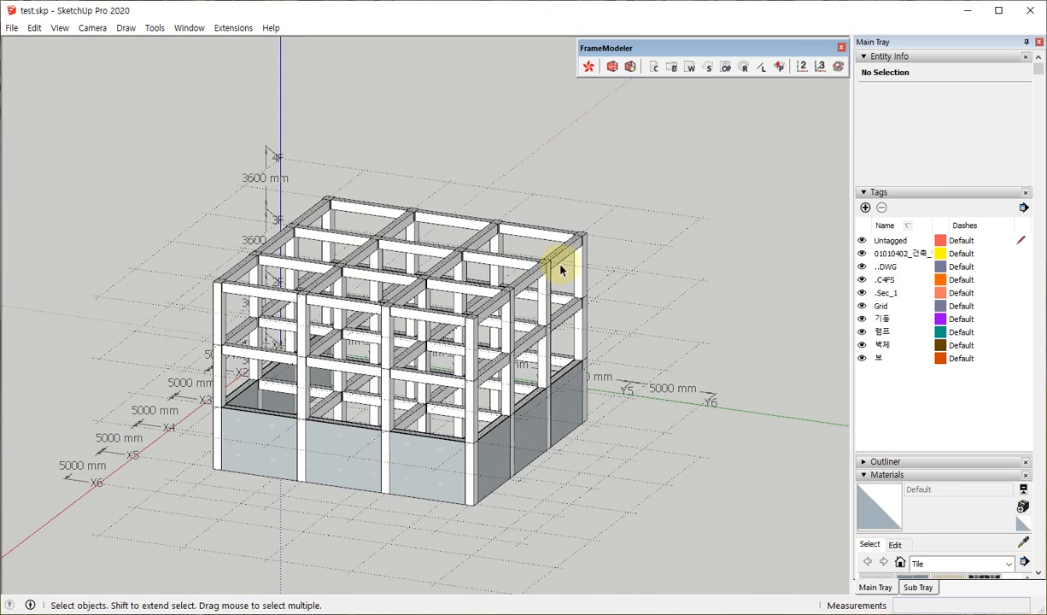
key("ctrl+a")
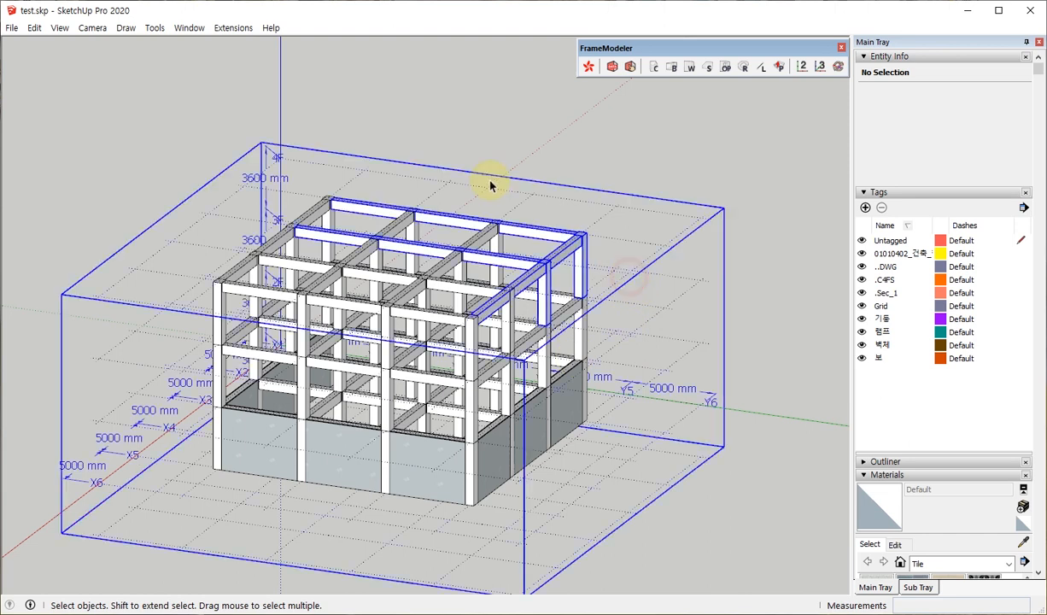
middle_click_drag(491, 182, 493, 147)
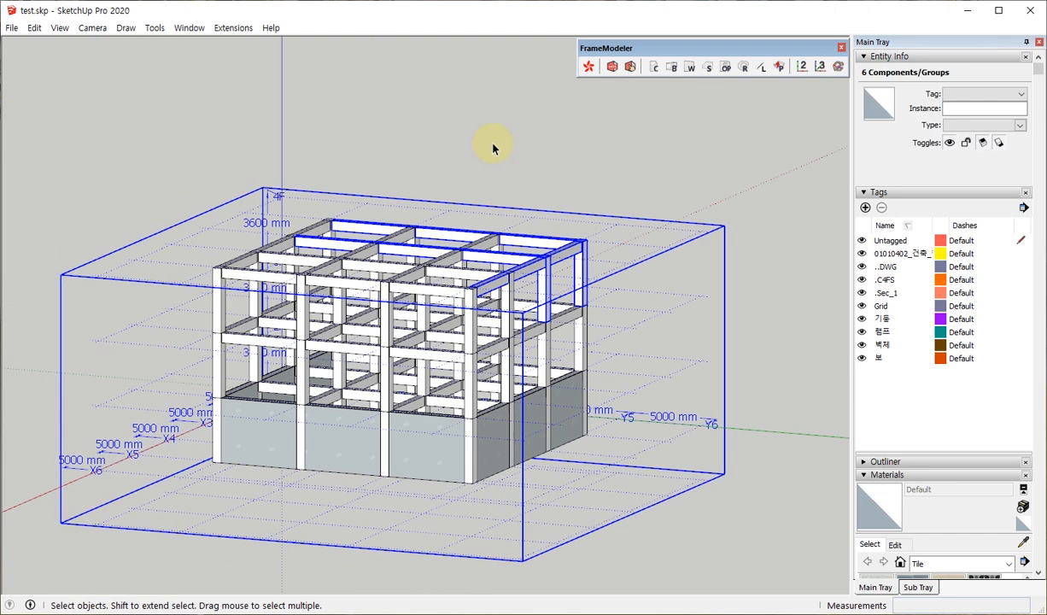
left_click(492, 143)
middle_click_drag(273, 304, 152, 291)
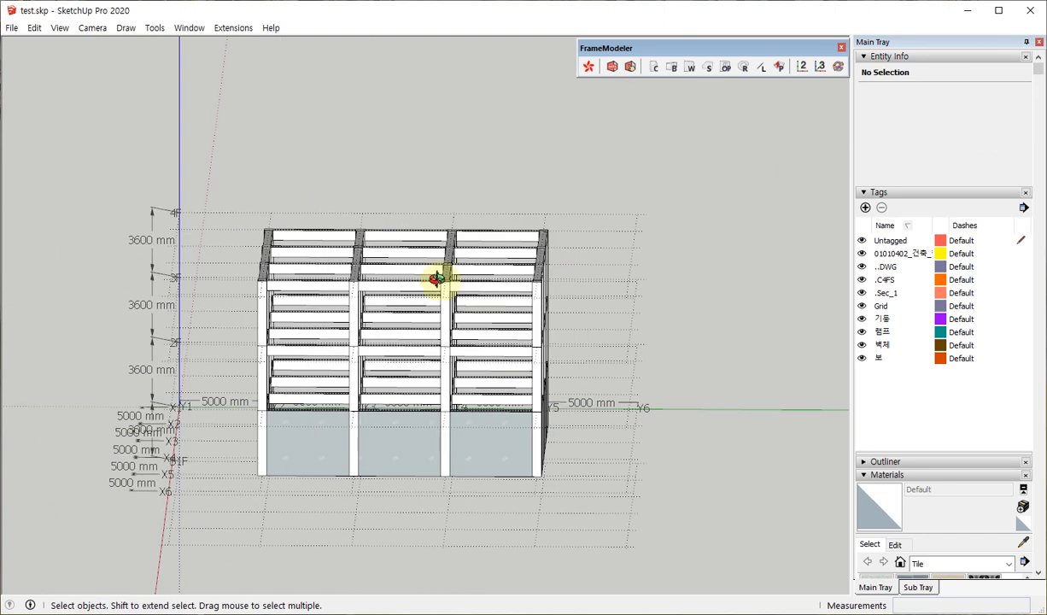
middle_click_drag(437, 280, 239, 327)
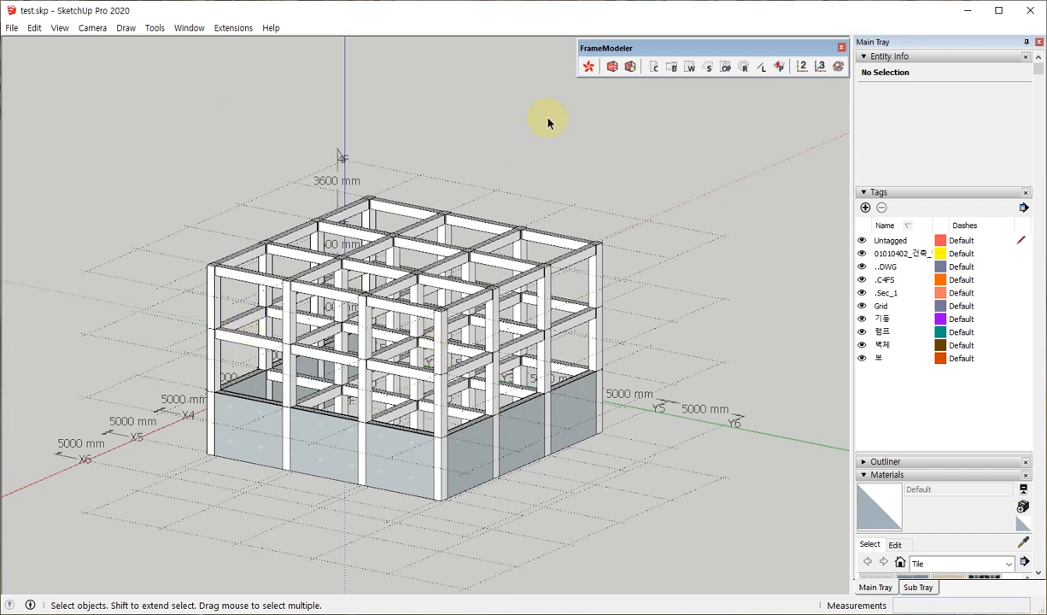
Step: Export the whole model's quantity data with a surcharge rate of 5%
left_click(611, 70)
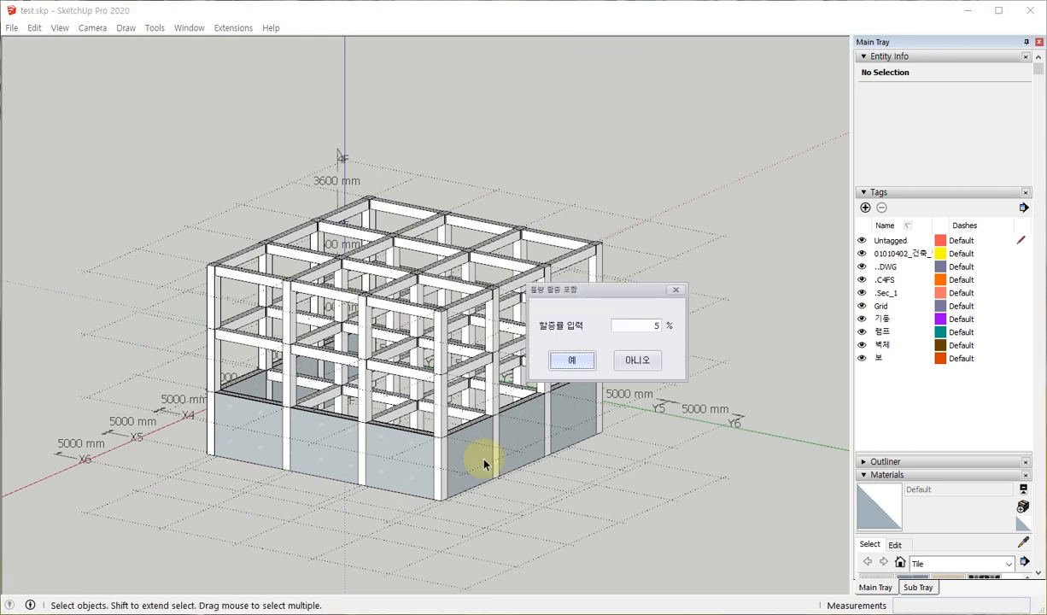
double_click(652, 326)
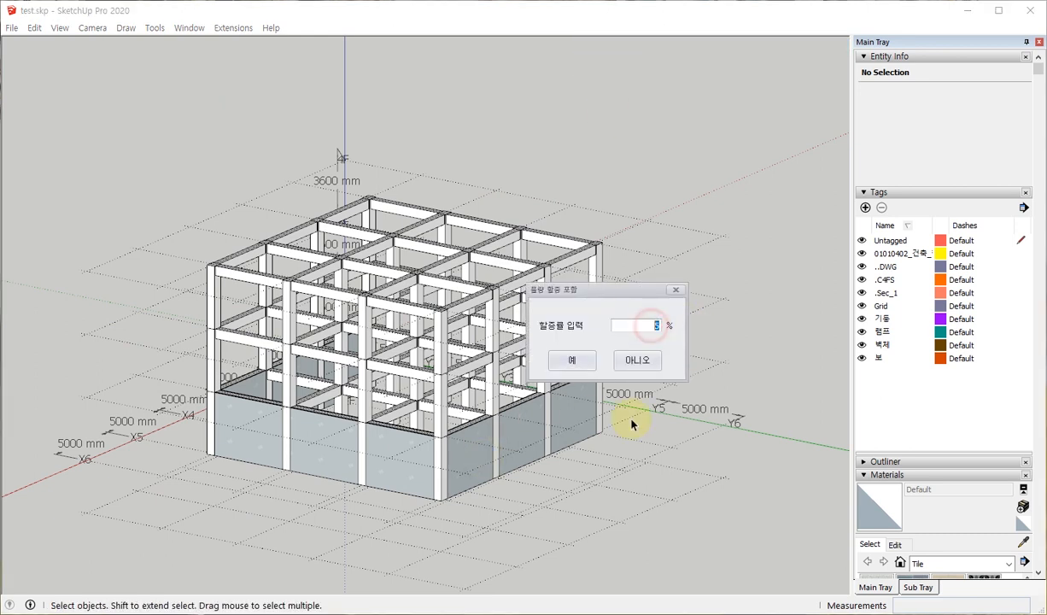
left_click(569, 361)
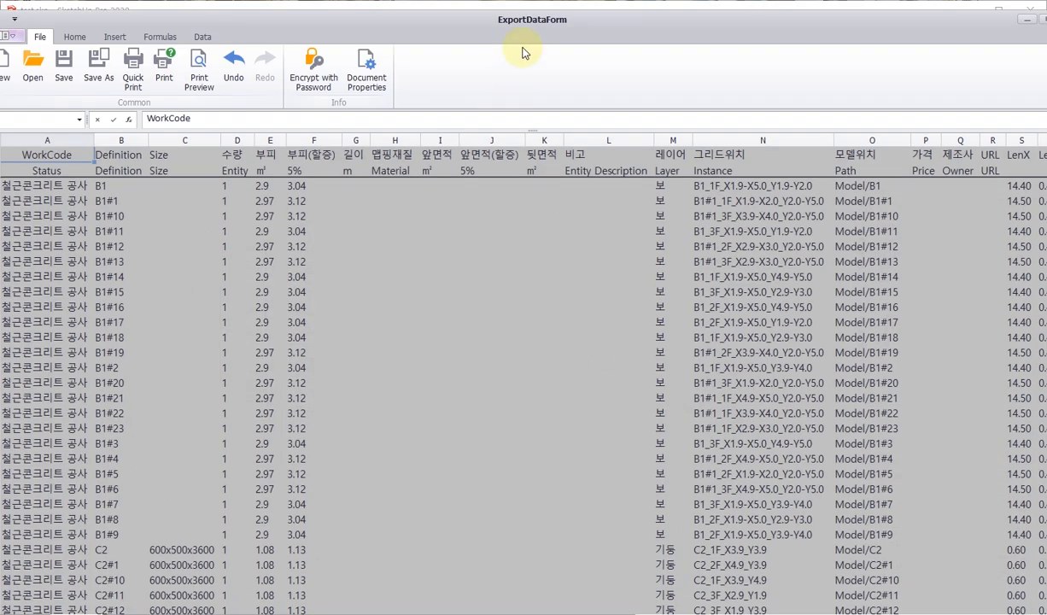
Step: Examine the exported quantity sheet from the beams to the walls, including the grid location of member B1#16
mouse_move(520, 23)
left_mouse_down()
mouse_move(519, 11)
mouse_move(533, 12)
left_mouse_up()
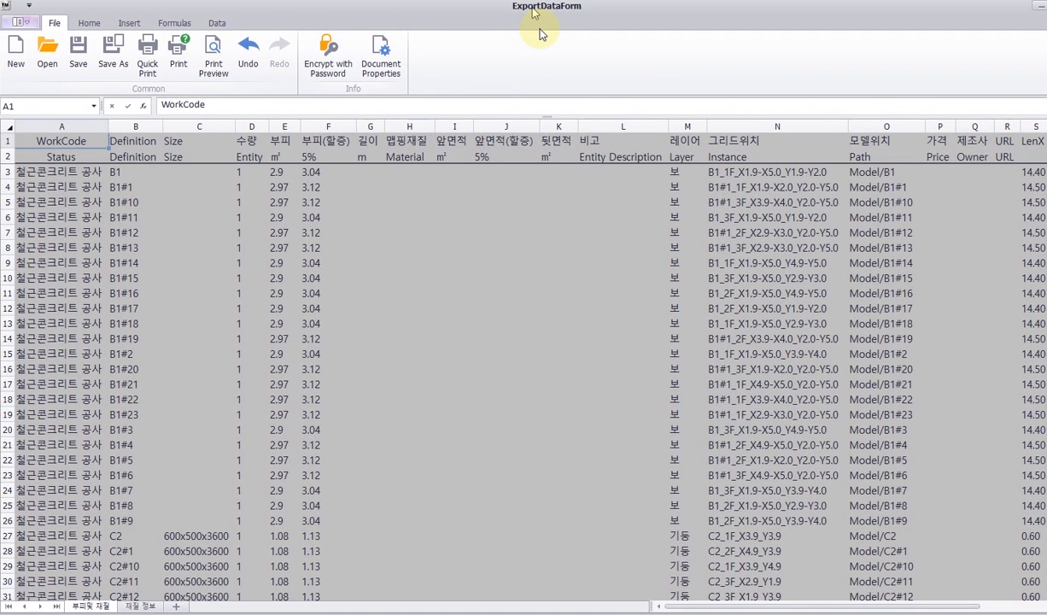
scroll(488, 274, "down", 20)
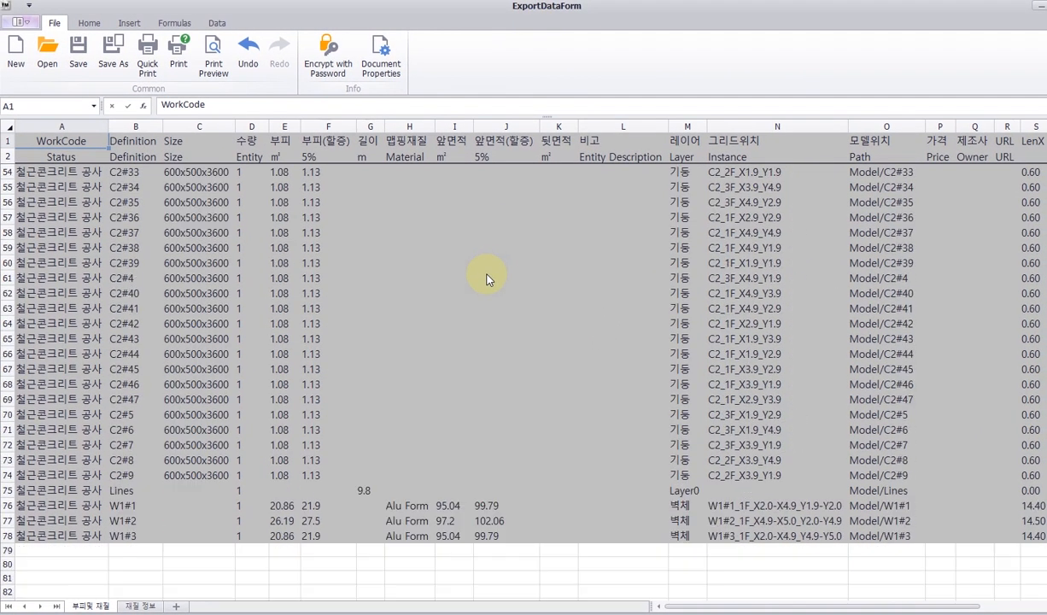
scroll(488, 277, "up", 20)
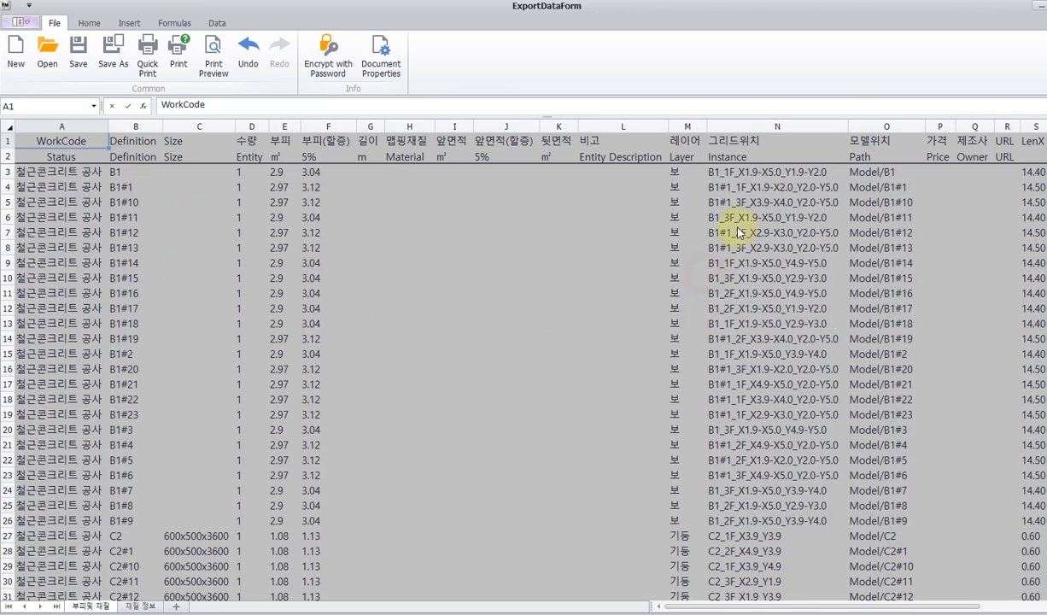
left_click(727, 293)
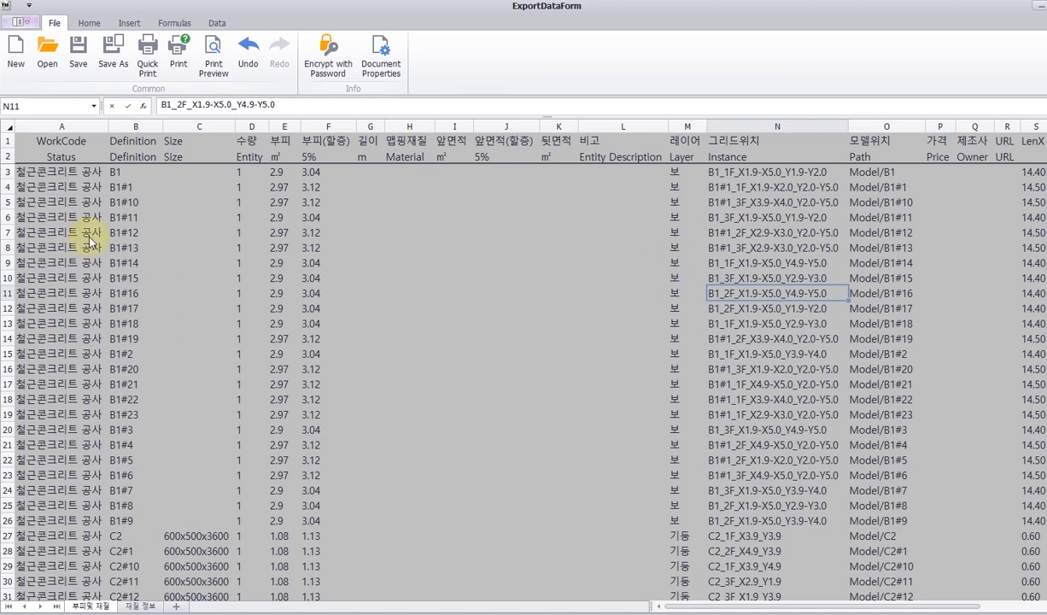
Step: Examine the definition names of beam B1 and column C2 and the beams' grid locations in the exported quantity sheet
left_click(130, 170)
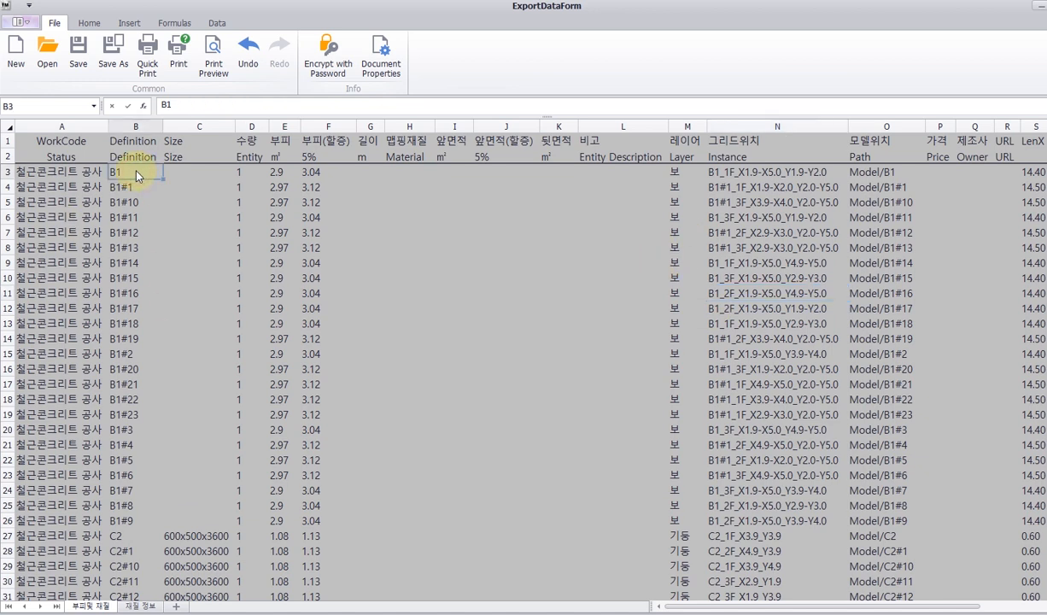
left_click(117, 538)
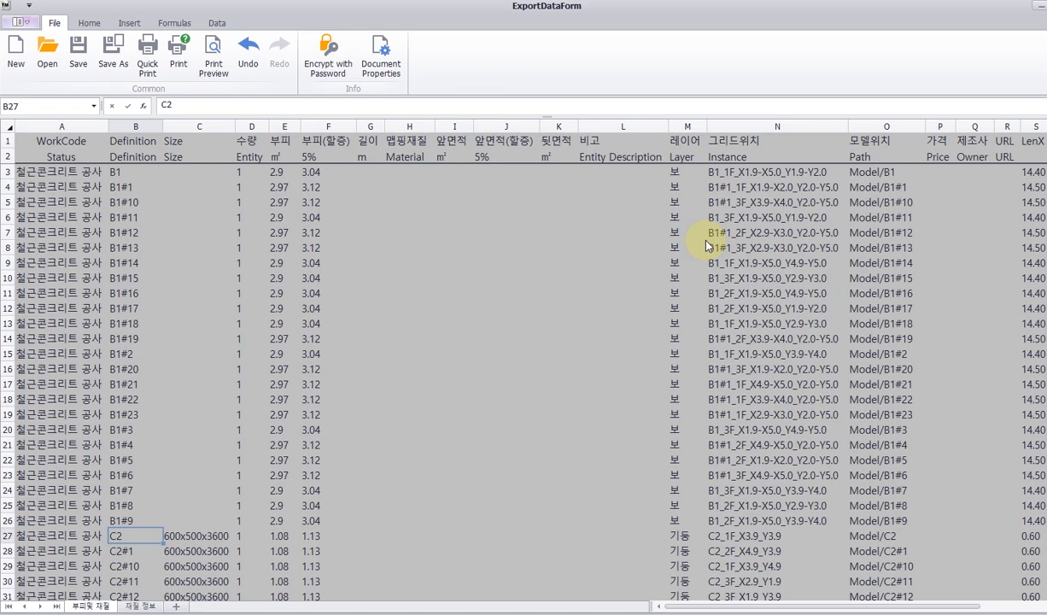
left_click(733, 293)
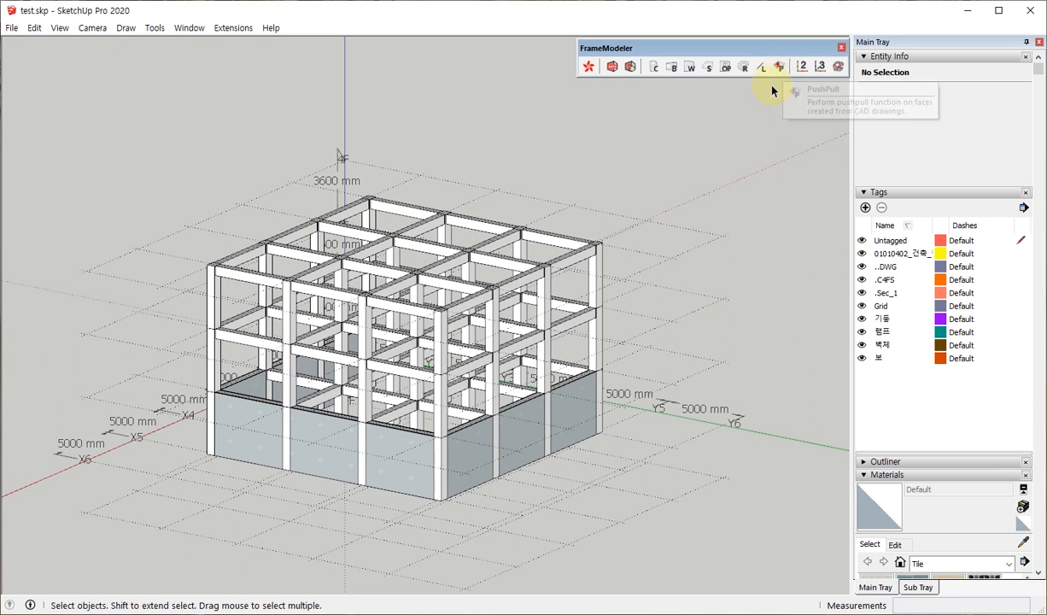
Step: Delete the whole frame together with its grid and bring back the CAD drawings and curved ramp
scroll(564, 323, "down", 5)
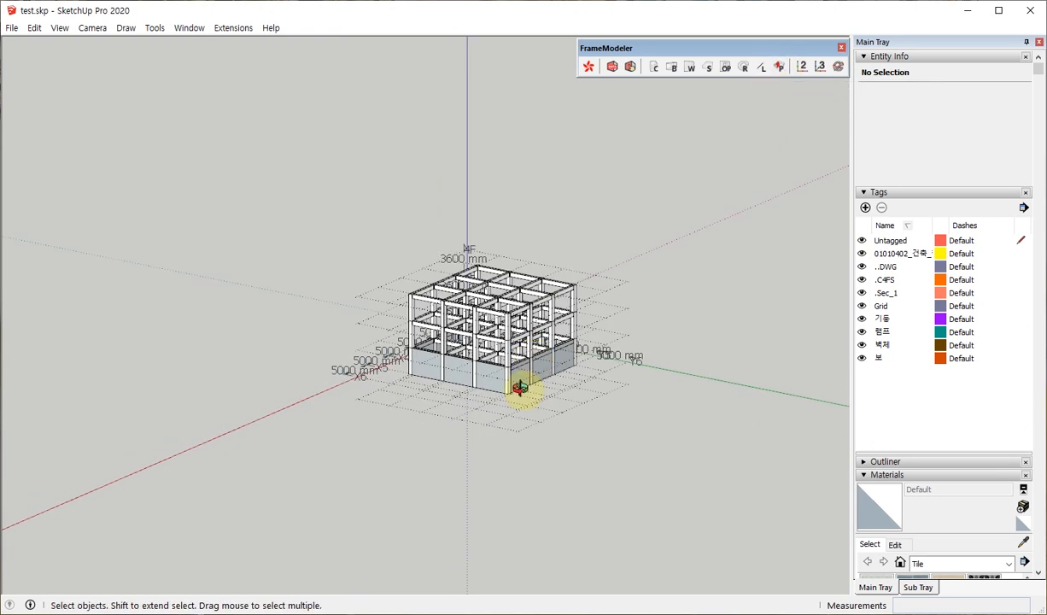
middle_click_drag(520, 386, 517, 339)
scroll(517, 339, "up", 5)
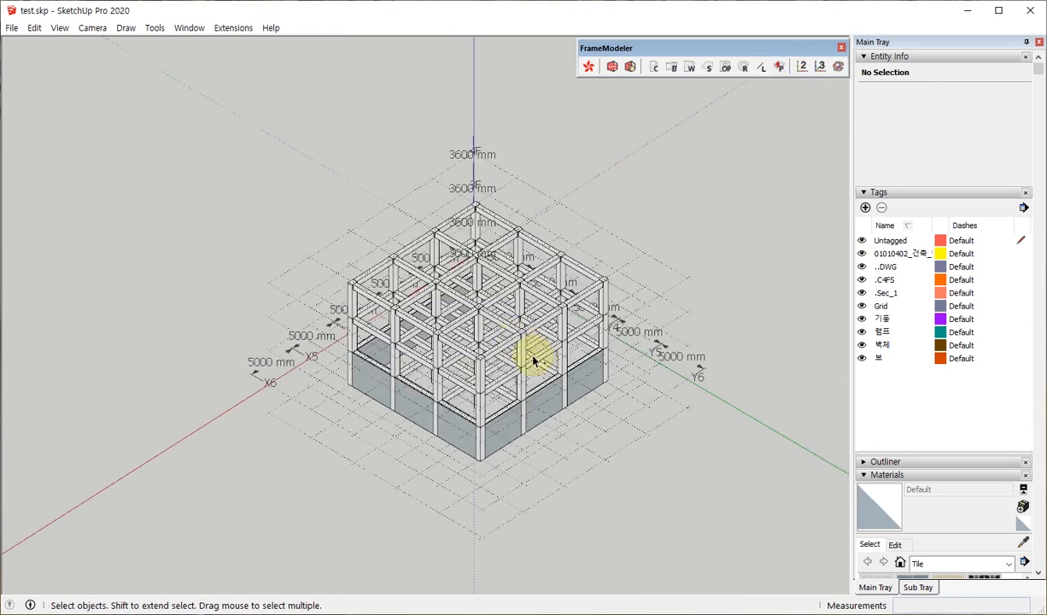
key("ctrl+a")
scroll(444, 399, "down", 3)
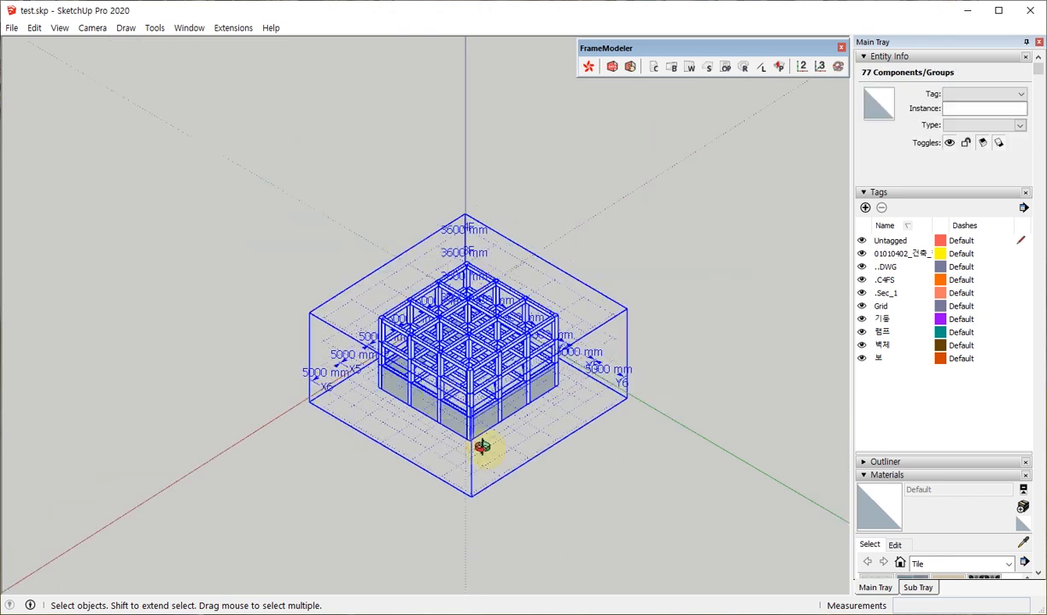
middle_click_drag(479, 444, 628, 350)
left_click(656, 246)
middle_click_drag(463, 347, 468, 352)
left_click_drag(647, 486, 122, 231)
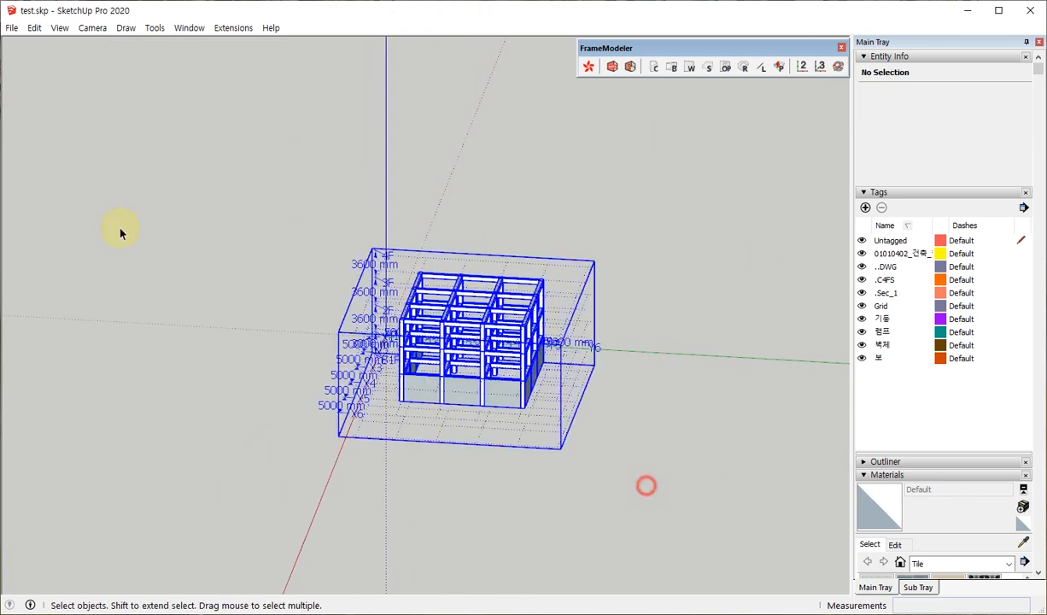
key("Delete")
key("ctrl+z")
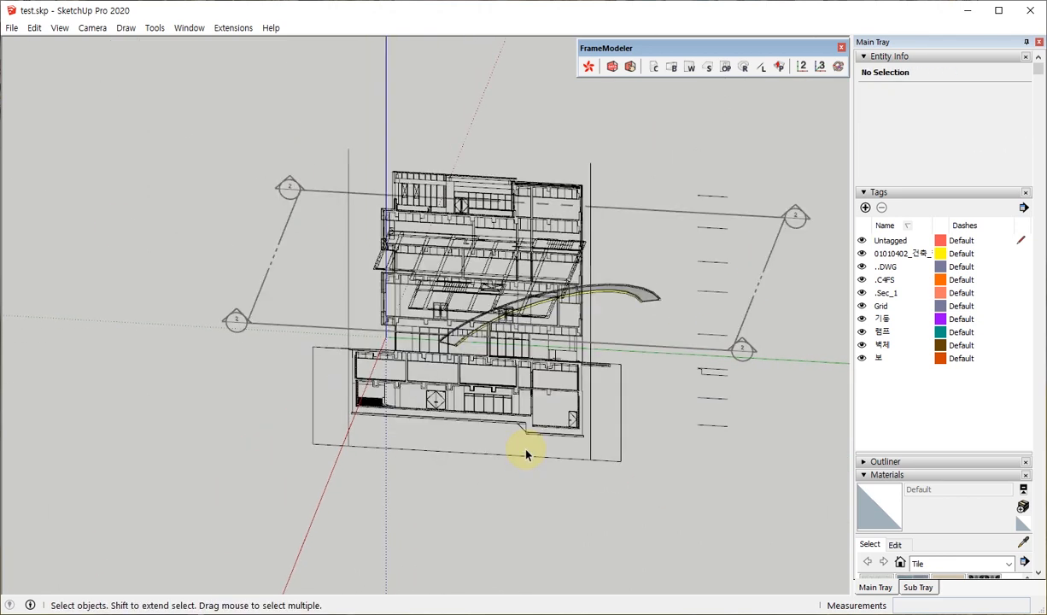
Step: Clear away the curved ramp and the section plane so only the CAD drawings stay in view
middle_click_drag(525, 452, 526, 324)
middle_click_drag(540, 283, 621, 172)
left_click(519, 299)
left_click(621, 168)
scroll(386, 331, "up", 4)
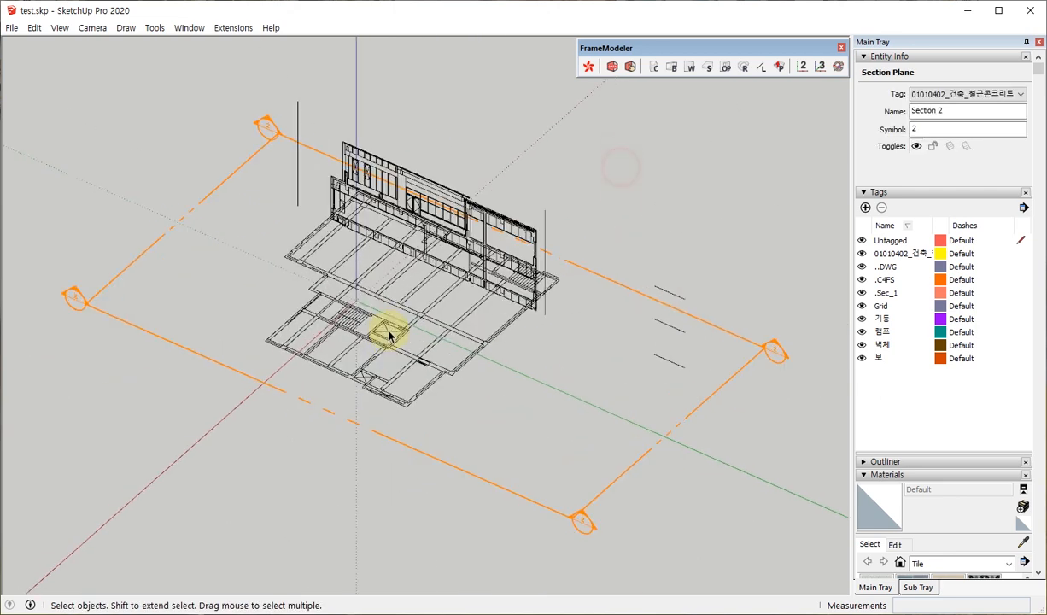
left_click(680, 333)
key("alt+s")
Step: Open the floor plan drawing for editing, with the rest of the model hidden and seen from the top
middle_click_drag(504, 351, 743, 155)
middle_click_drag(535, 329, 344, 363)
double_click(479, 328)
key("i")
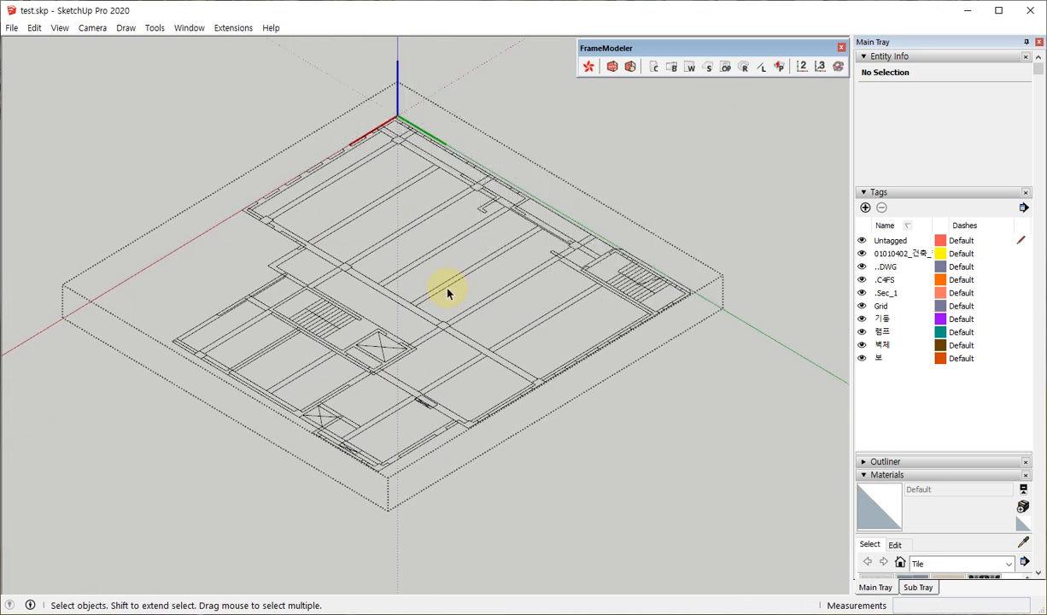
middle_click_drag(521, 298, 270, 396)
key("F2")
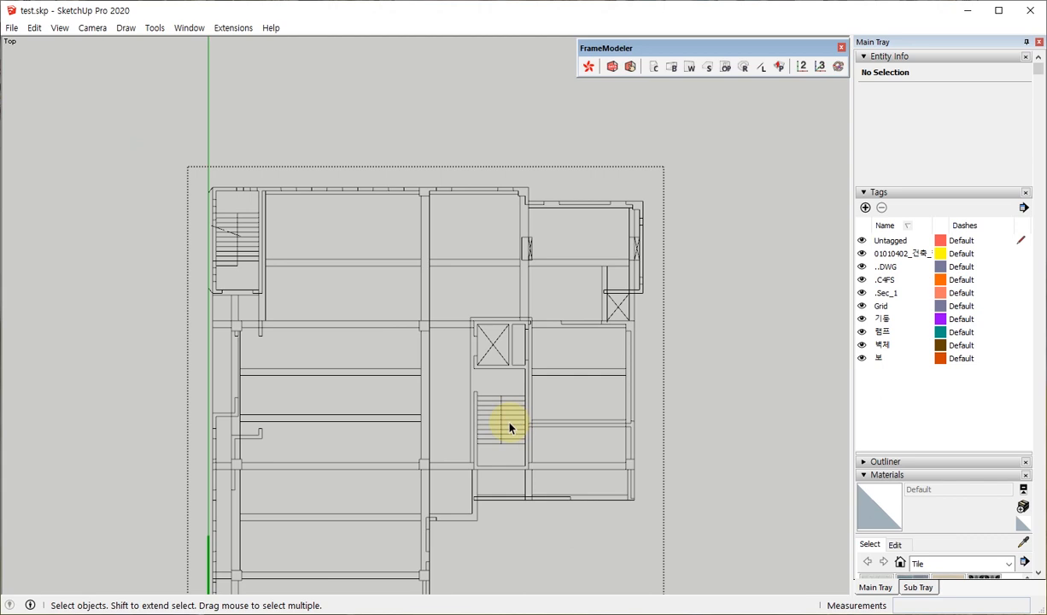
Step: Select and copy the floor plan's corner portion nearest the origin, and leave the component
scroll(369, 313, "down", 3)
scroll(283, 409, "up", 2)
middle_click_drag(351, 410, 427, 360, "shift")
scroll(375, 516, "up", 2)
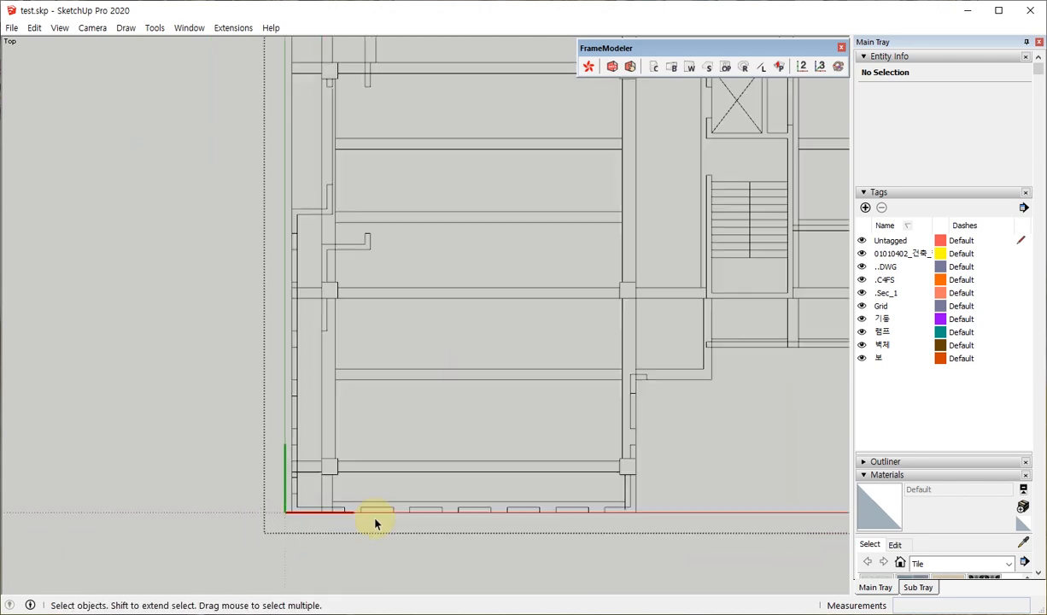
middle_click_drag(587, 348, 264, 175)
left_click_drag(274, 152, 350, 277)
middle_click_drag(464, 227, 759, 51, "shift")
middle_click_drag(468, 263, 393, 217, "shift")
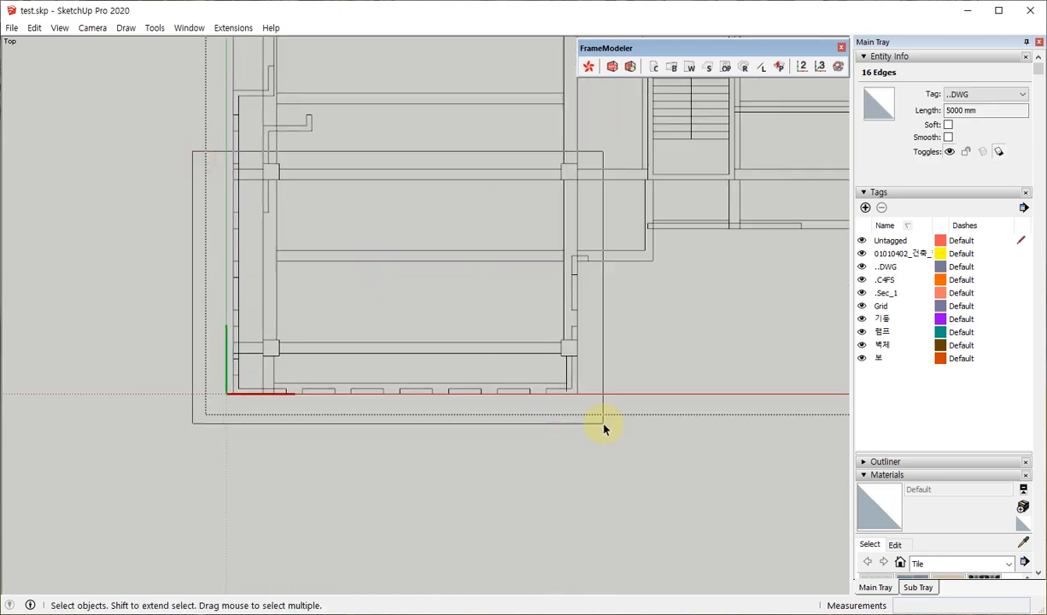
triple_click(553, 349)
middle_click_drag(553, 348, 630, 386)
Step: Delete both CAD drawing components, paste the copied plan lines in their original place and group them
key("ctrl+a")
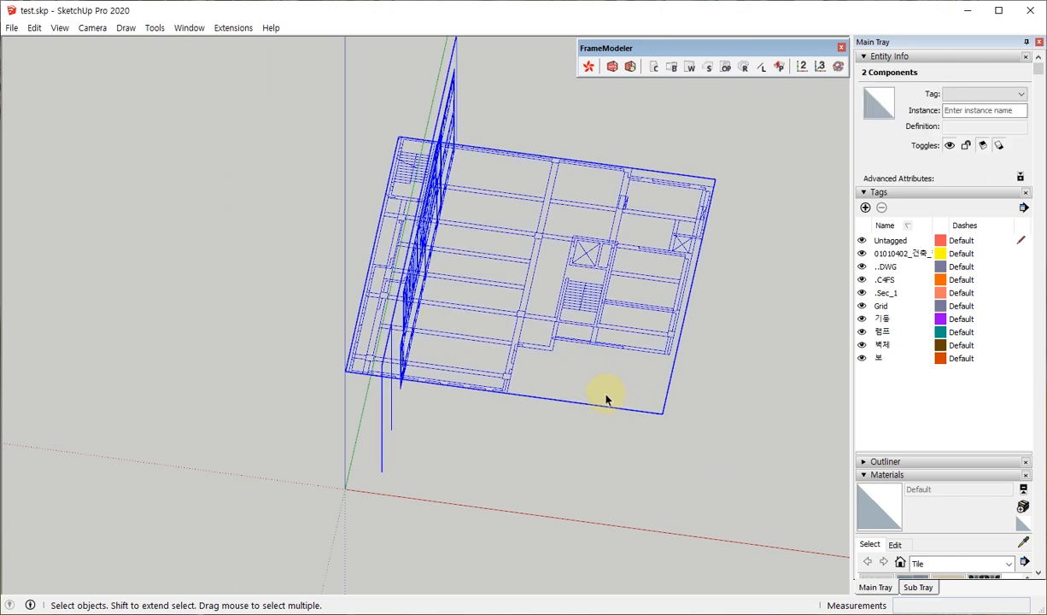
key("Delete")
key("ctrl+shift+v")
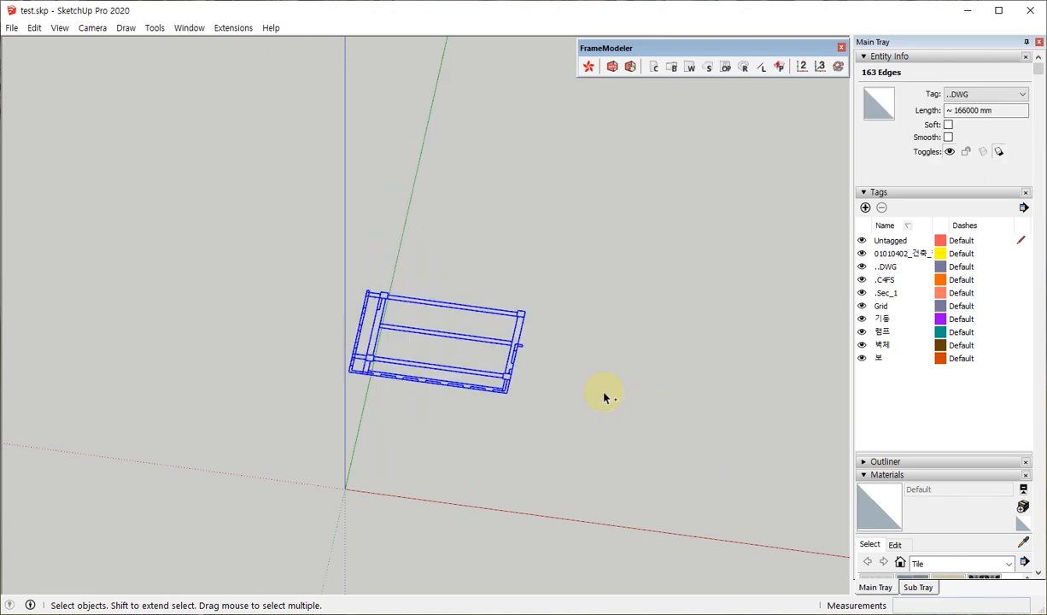
key("ctrl+g")
middle_click_drag(625, 389, 598, 330)
left_click(598, 327)
scroll(416, 369, "up", 5)
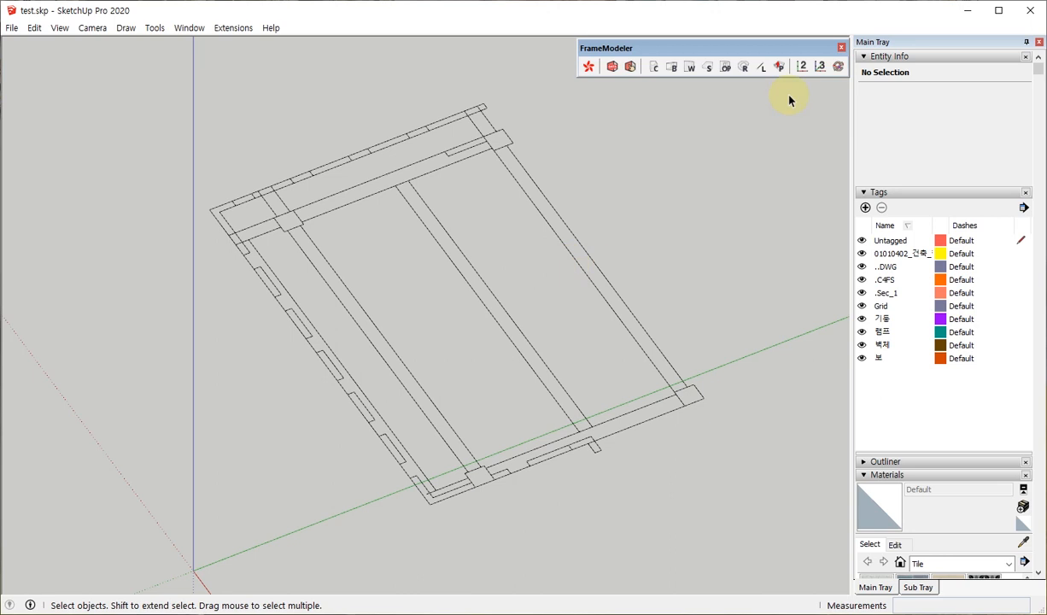
Step: Draw a rectangle from corner to corner over the middle beam's outline in the plan
middle_click_drag(547, 223, 428, 240)
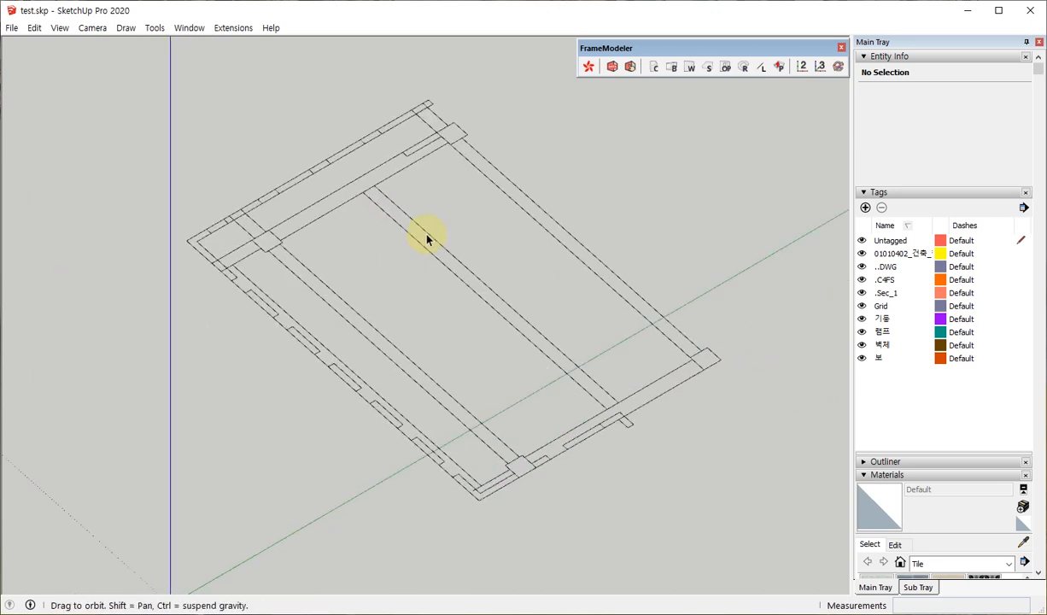
key("r")
scroll(362, 164, "up", 5)
left_click(362, 183)
scroll(376, 290, "down", 3)
scroll(633, 431, "up", 2)
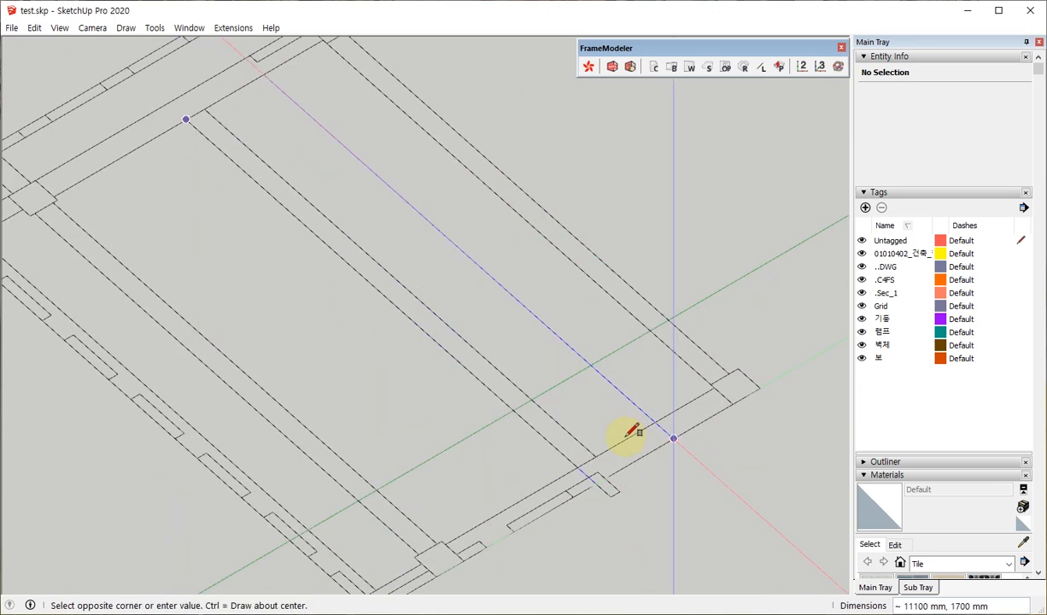
left_click(597, 451)
Step: Push/pull the rectangle upward into a solid beam
key("p")
scroll(590, 440, "up", 2)
left_click(577, 435)
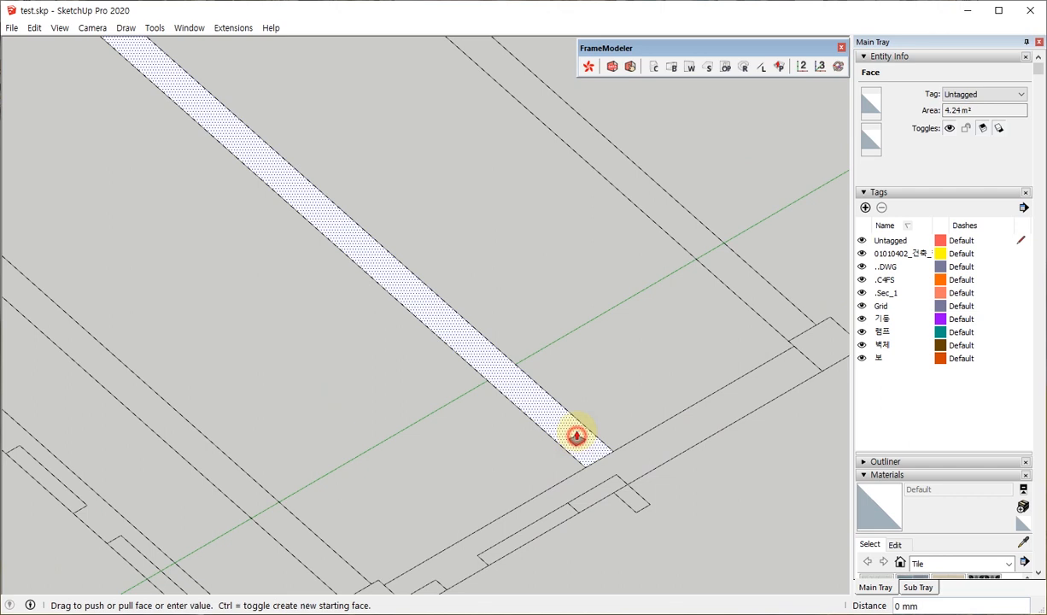
left_click(577, 421)
key("space")
middle_click_drag(561, 451, 628, 327)
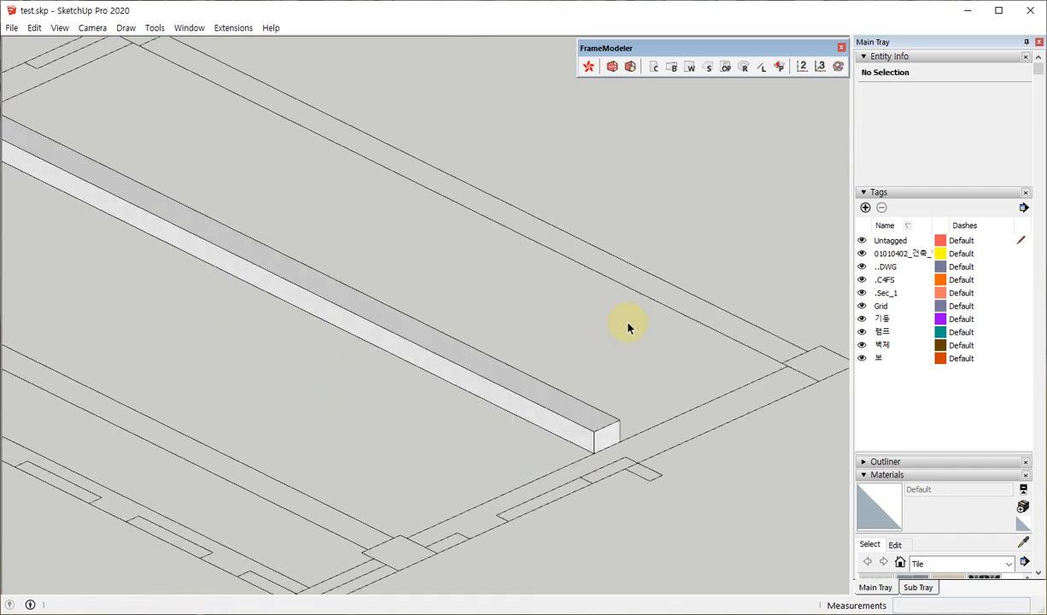
Step: Select the entire trial beam solid and delete it
scroll(628, 328, "down", 4)
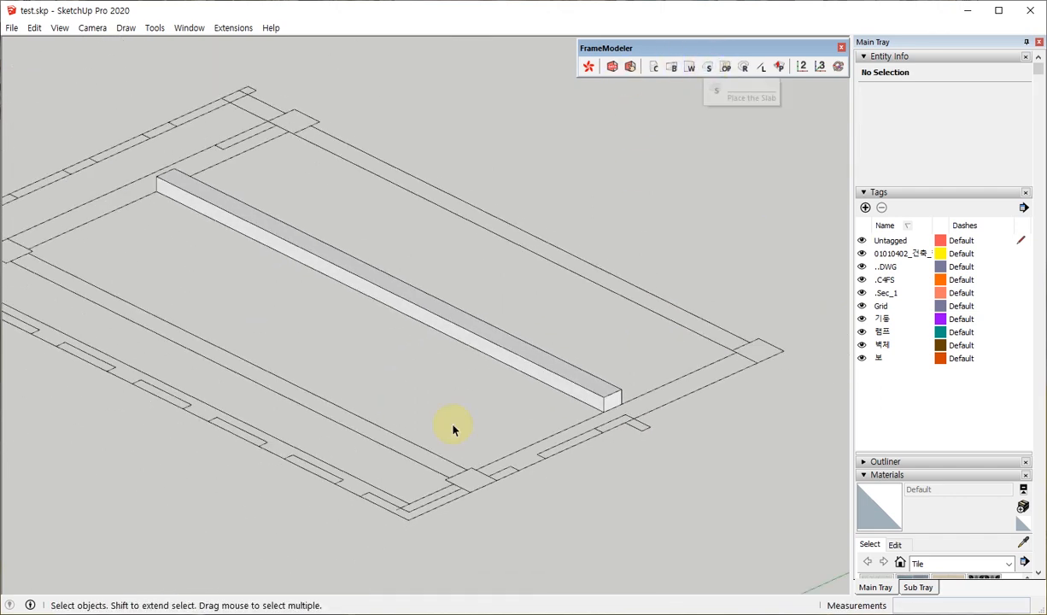
triple_click(542, 370)
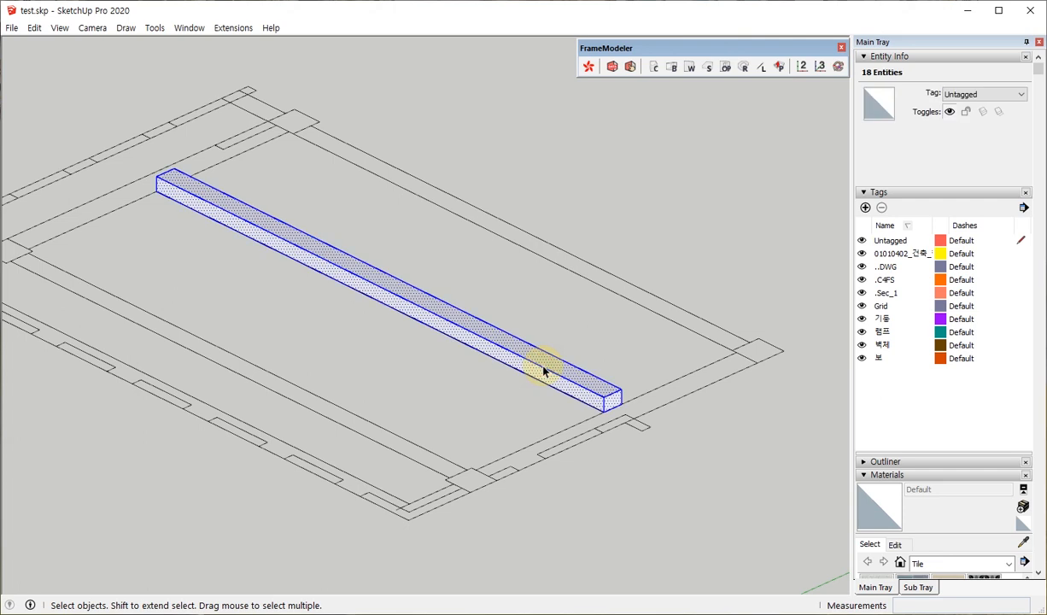
scroll(604, 293, "down", 5)
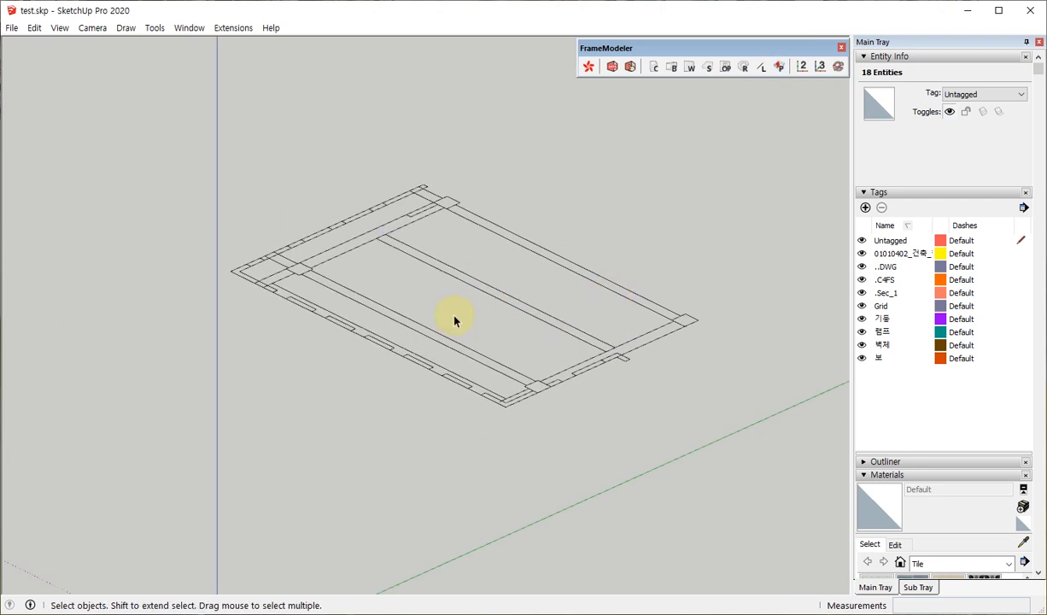
Step: Open the plan group for editing in top view and erase the short segment outlines along the wall on the red axis
middle_click_drag(453, 316, 330, 330)
scroll(310, 284, "up", 2)
key("F2")
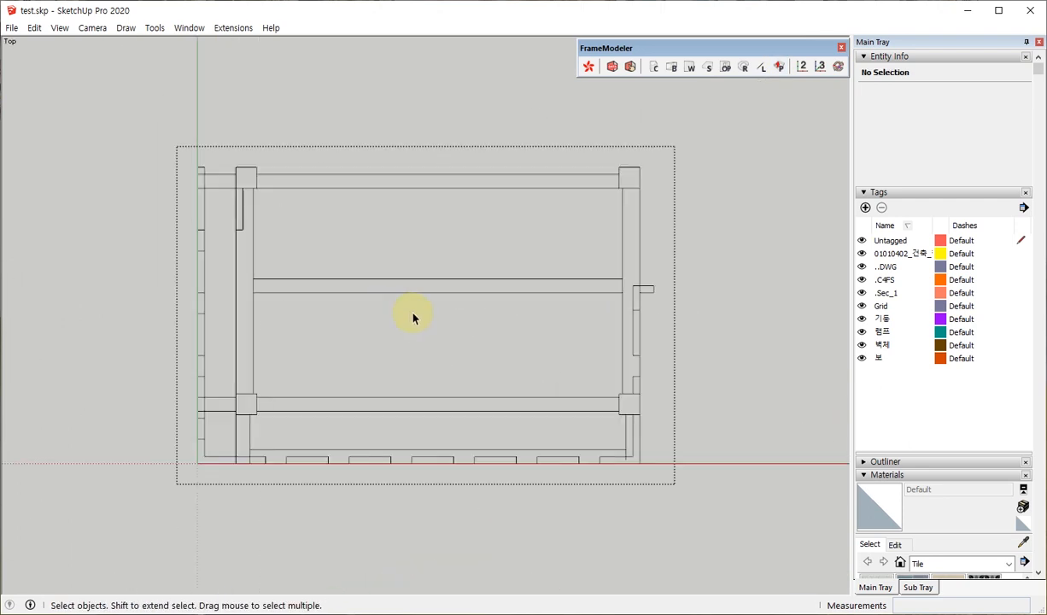
scroll(431, 336, "down", 3)
scroll(634, 384, "up", 6)
scroll(668, 390, "up", 2)
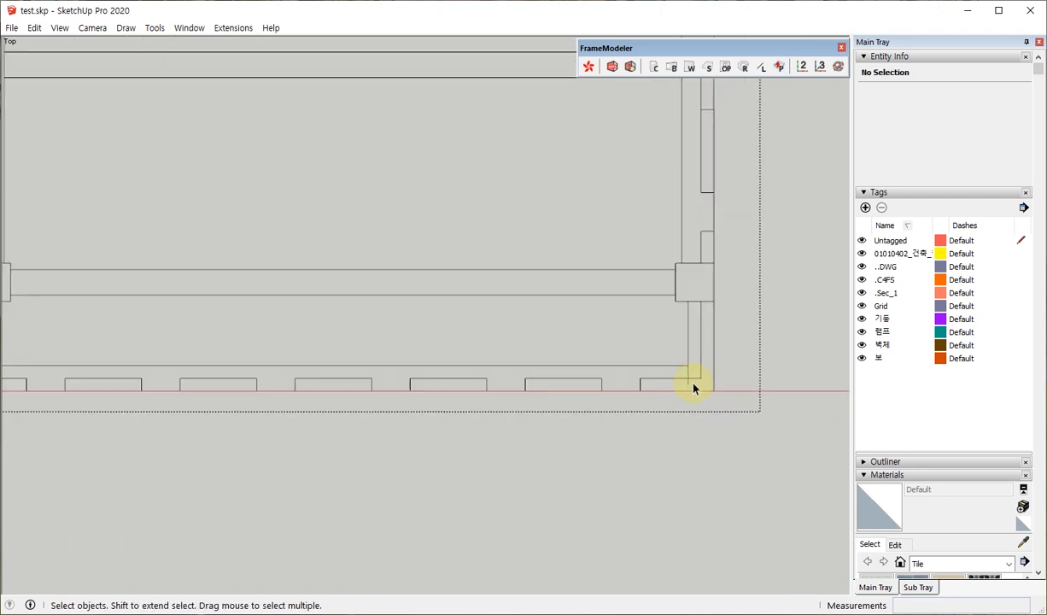
left_click_drag(708, 378, 631, 397)
scroll(658, 389, "down", 1)
scroll(699, 383, "down", 1)
left_click_drag(697, 381, 295, 413)
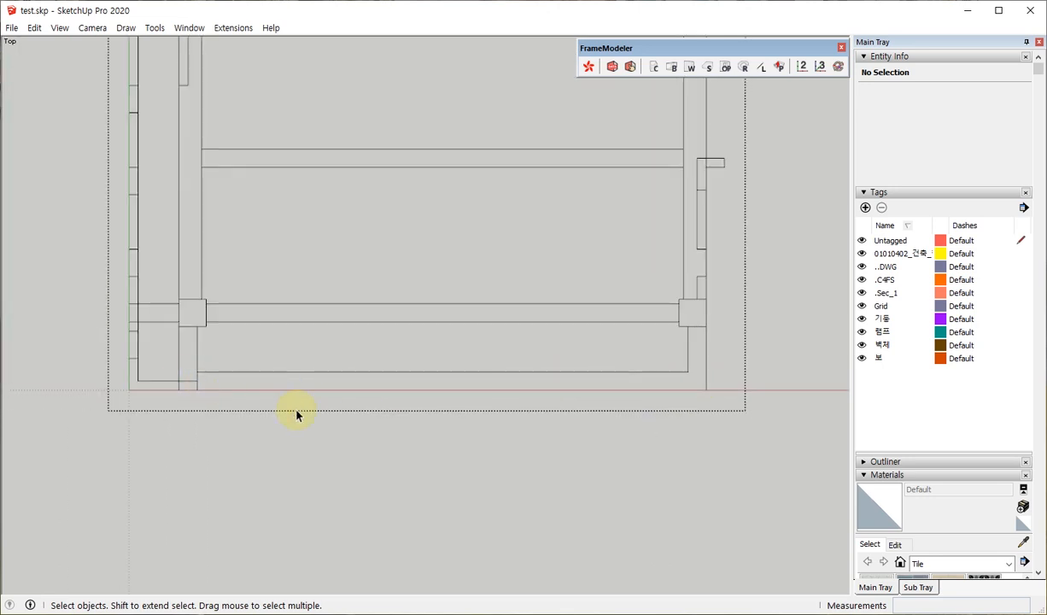
Step: Erase the outer edge and short cross lines of the wall along the green axis
scroll(265, 391, "down", 2)
scroll(195, 167, "up", 1)
scroll(170, 145, "up", 1)
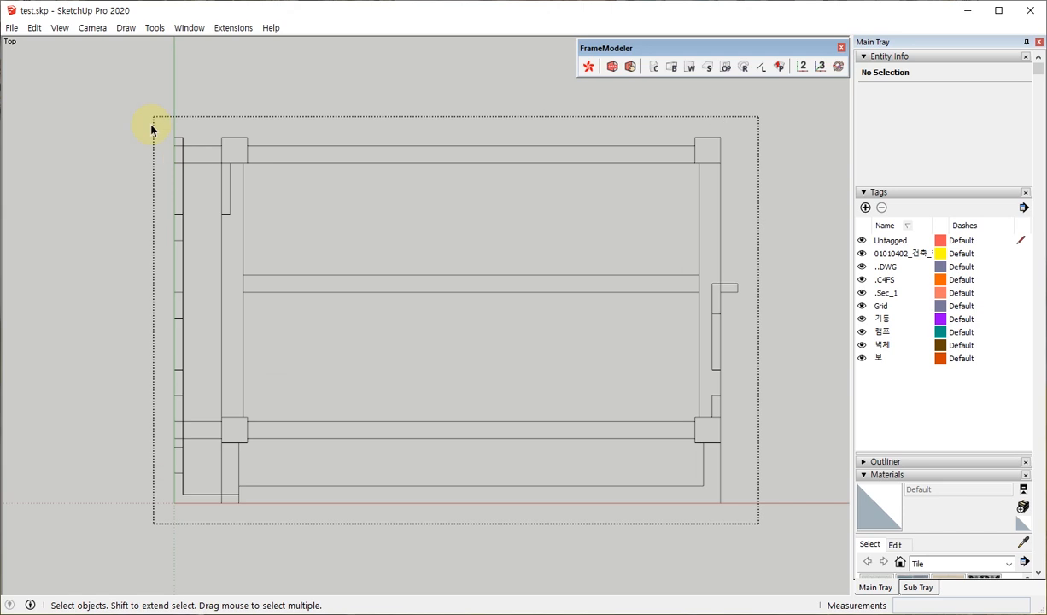
left_click_drag(144, 280, 141, 532)
left_click_drag(178, 497, 176, 145)
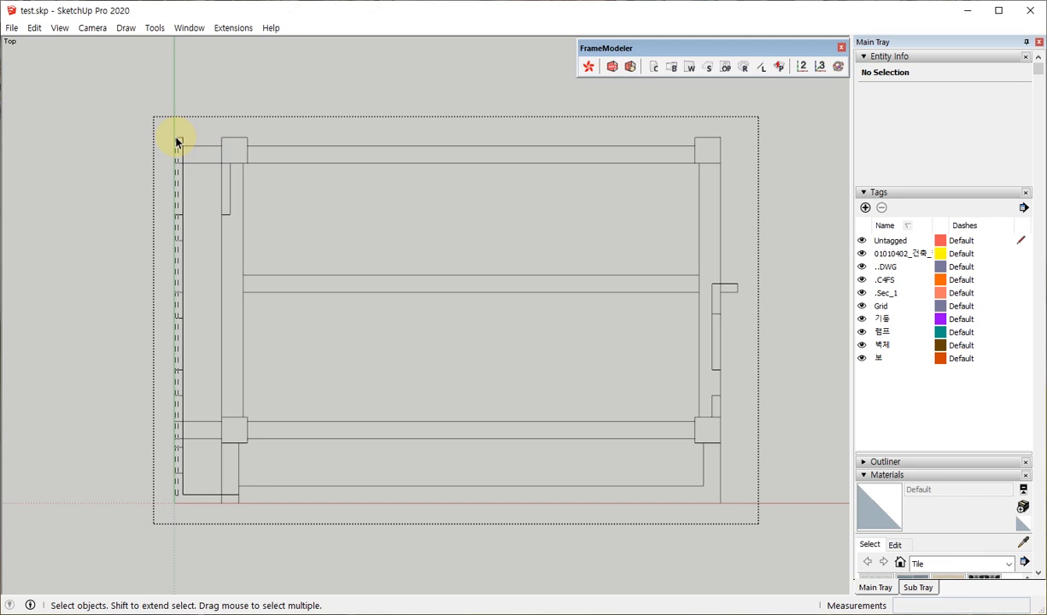
Step: Erase the projecting stub and narrow wall outlines along the plan edge opposite the green axis
scroll(181, 304, "down", 3)
scroll(512, 309, "up", 6)
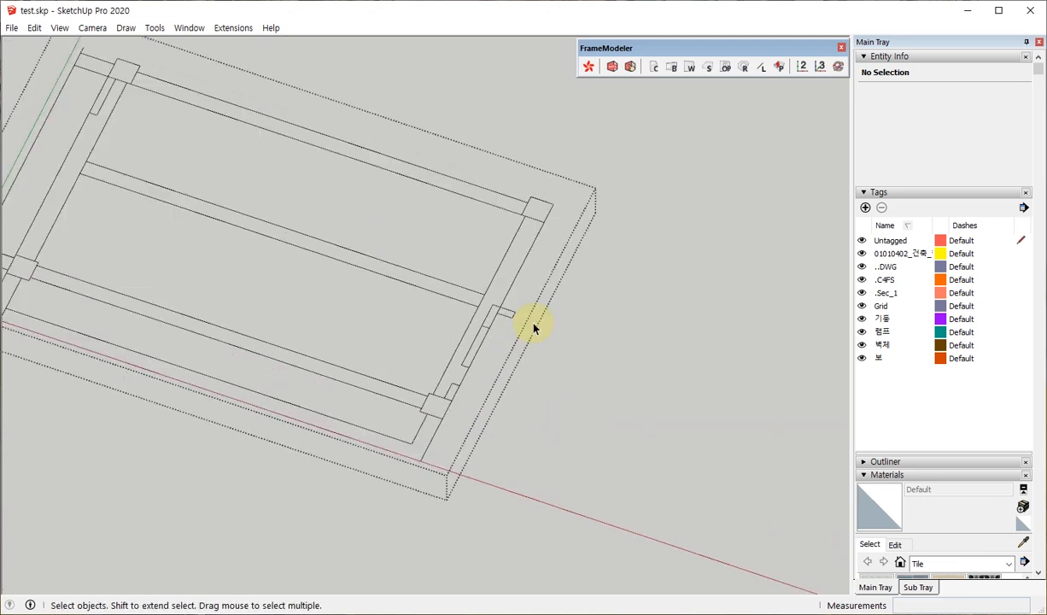
mouse_move(465, 328)
middle_mouse_down()
mouse_move(603, 329)
mouse_move(457, 409)
middle_mouse_up()
key("F2")
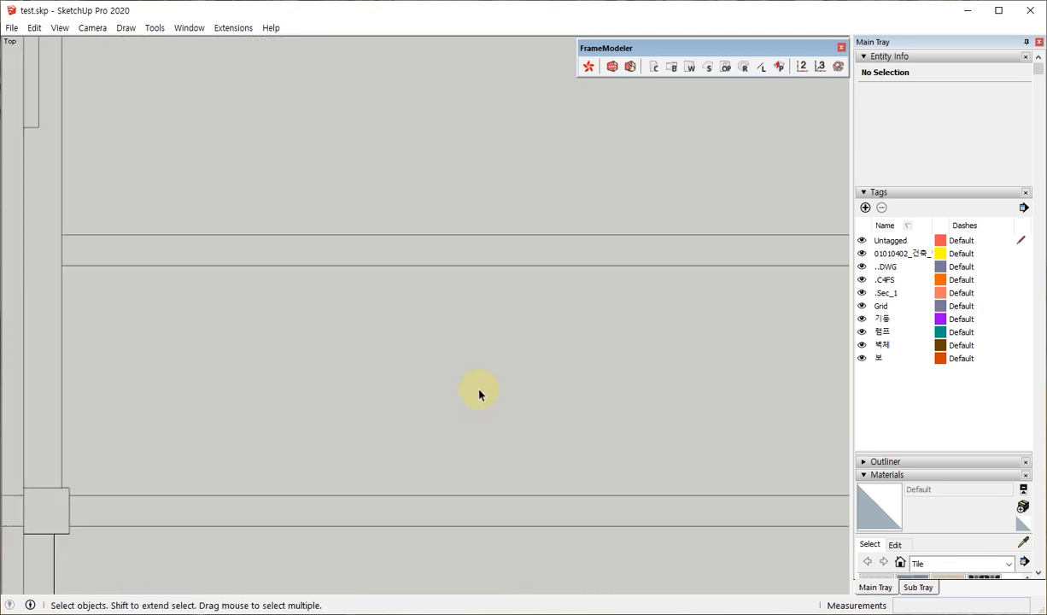
scroll(229, 339, "down", 6)
scroll(434, 349, "up", 5)
left_click(451, 383)
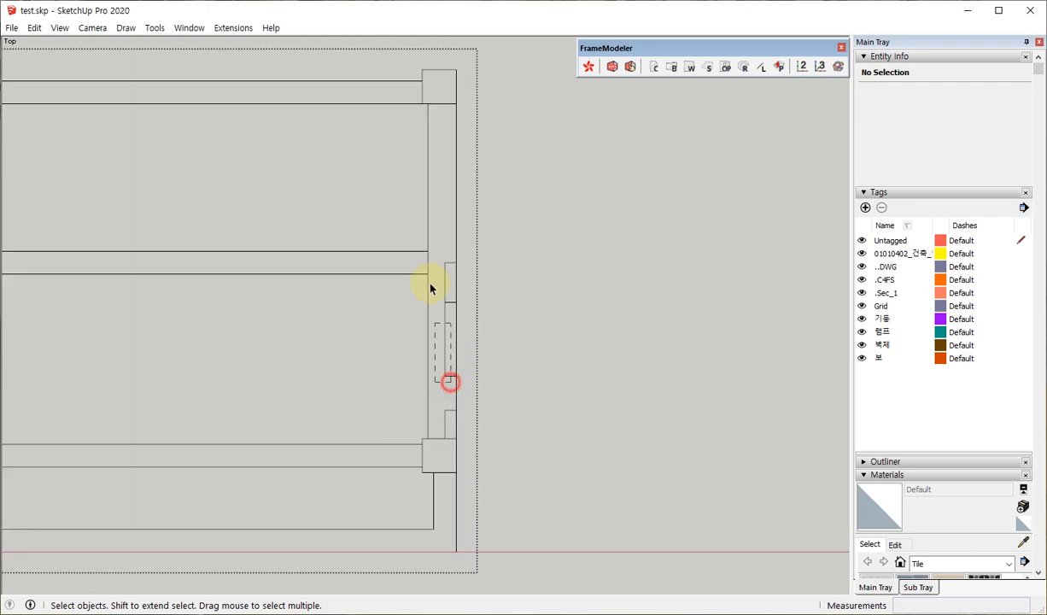
left_click(450, 413)
Step: Erase the narrow wall outline beside the column at the far end of the beam nearest the green axis
scroll(441, 397, "down", 4)
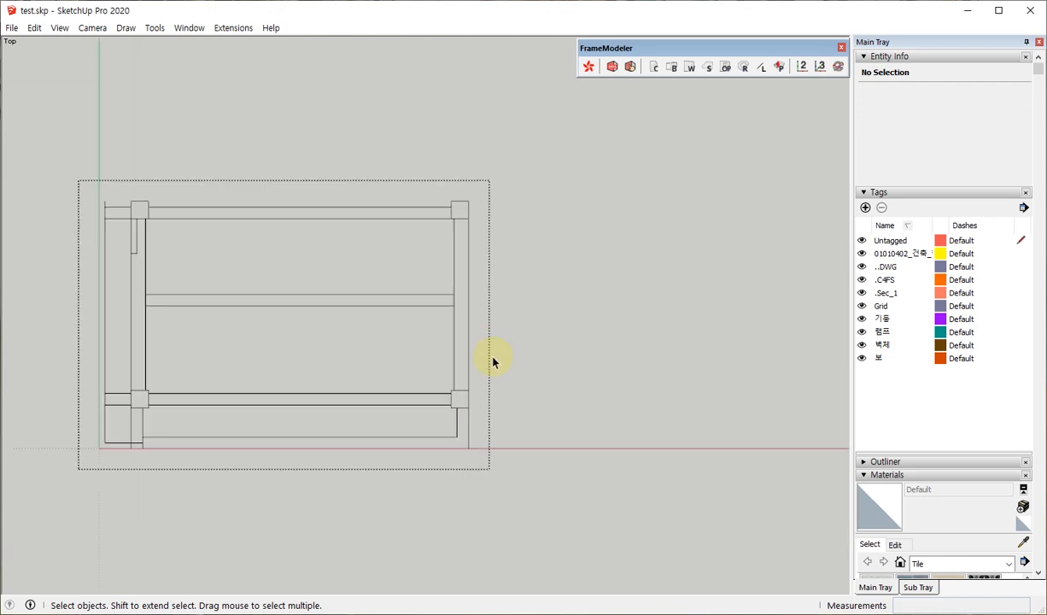
middle_click_drag(488, 355, 276, 253)
scroll(238, 153, "up", 4)
scroll(239, 152, "up", 3)
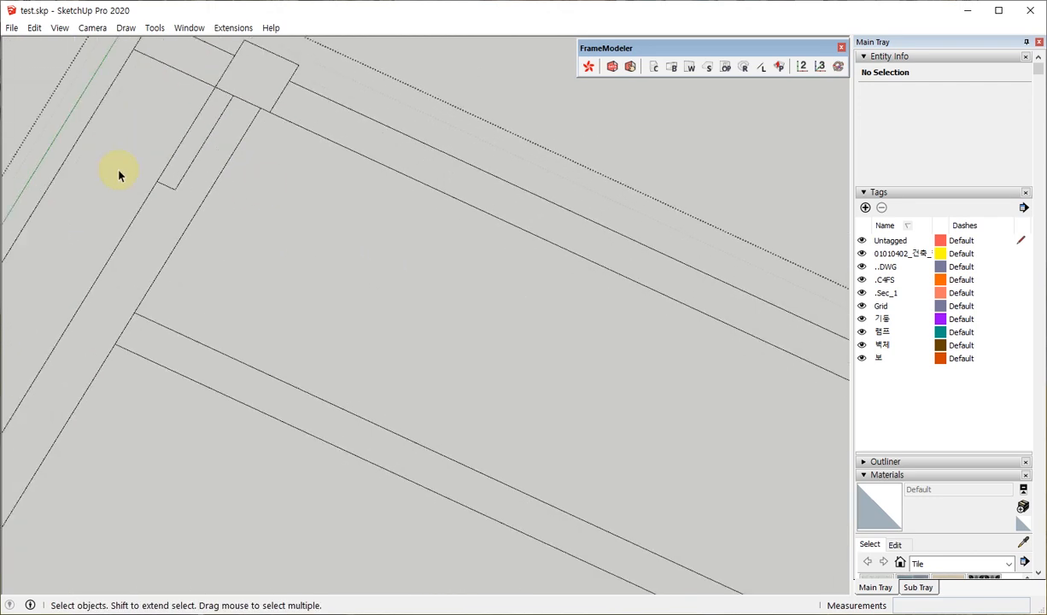
scroll(369, 229, "down", 5)
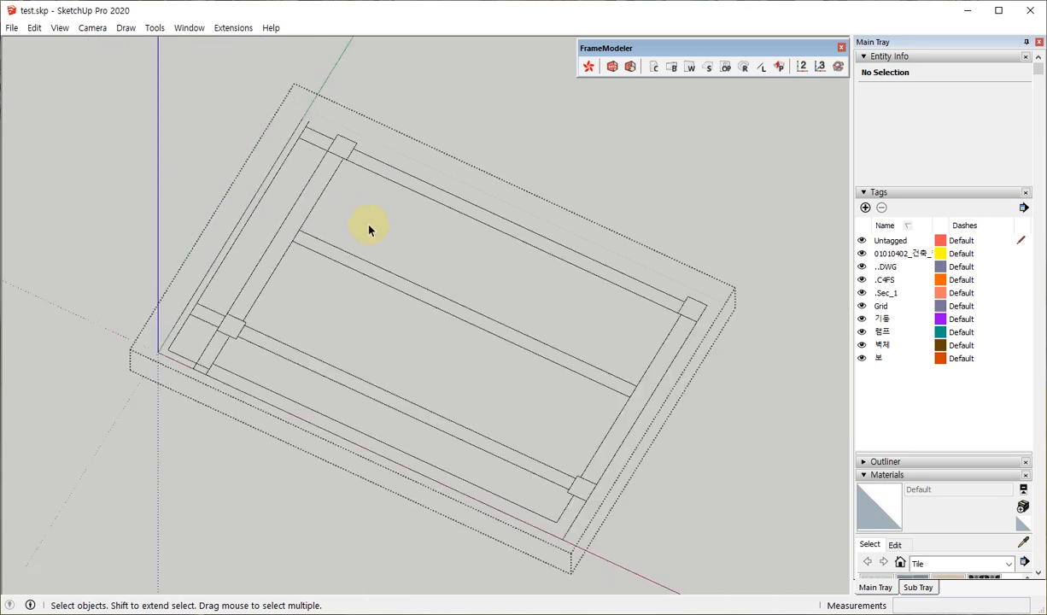
Step: Draw a line closing the open end of the narrow wall along the green axis, at the corner farthest from the origin
scroll(320, 207, "up", 5)
key("l")
left_click(341, 137)
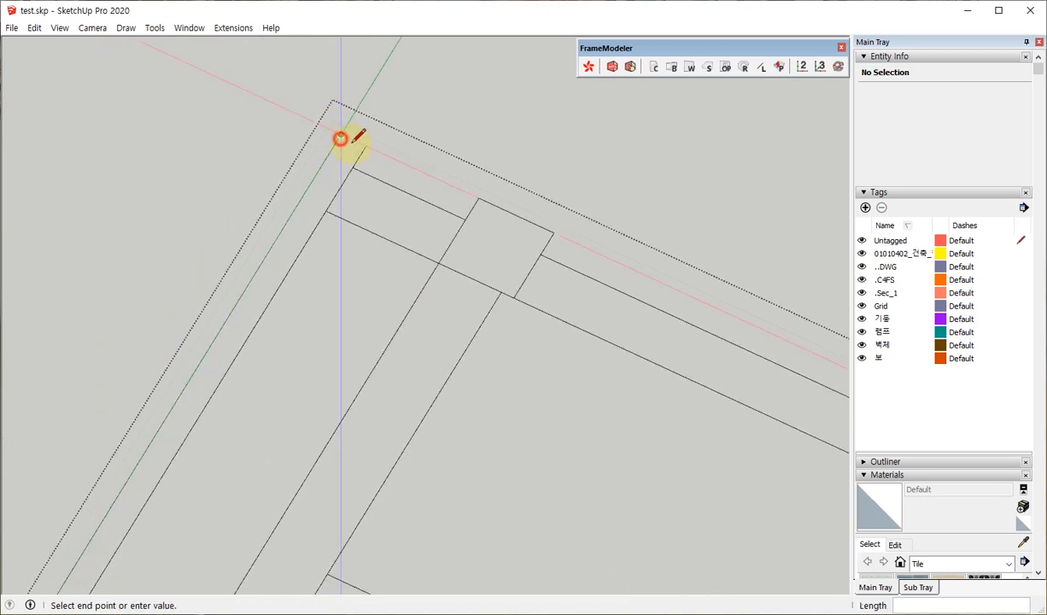
left_click(365, 147)
key("space")
scroll(342, 129, "down", 6)
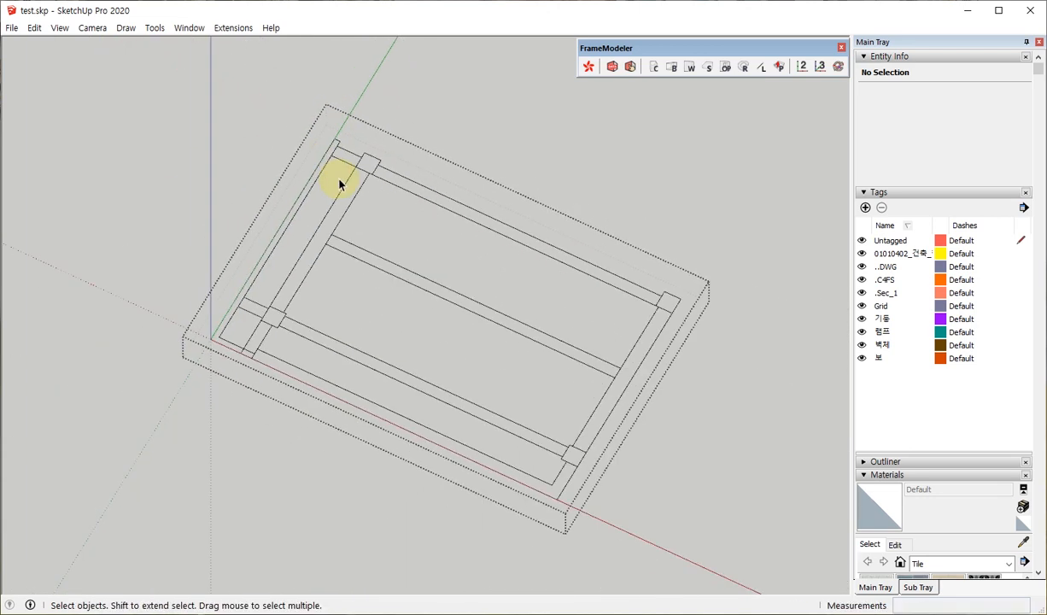
Step: Select the whole plan group in top view and generate its faces with the FrameModeler PushPull tool
key("t")
scroll(288, 177, "down", 2)
left_click_drag(288, 166, 452, 275)
left_click(453, 275)
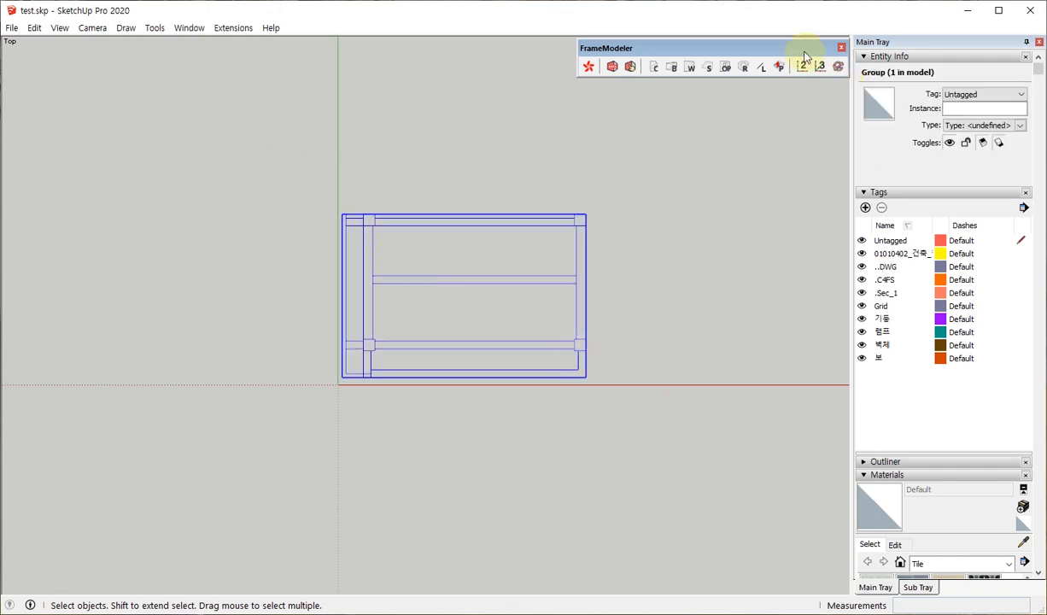
left_click(779, 67)
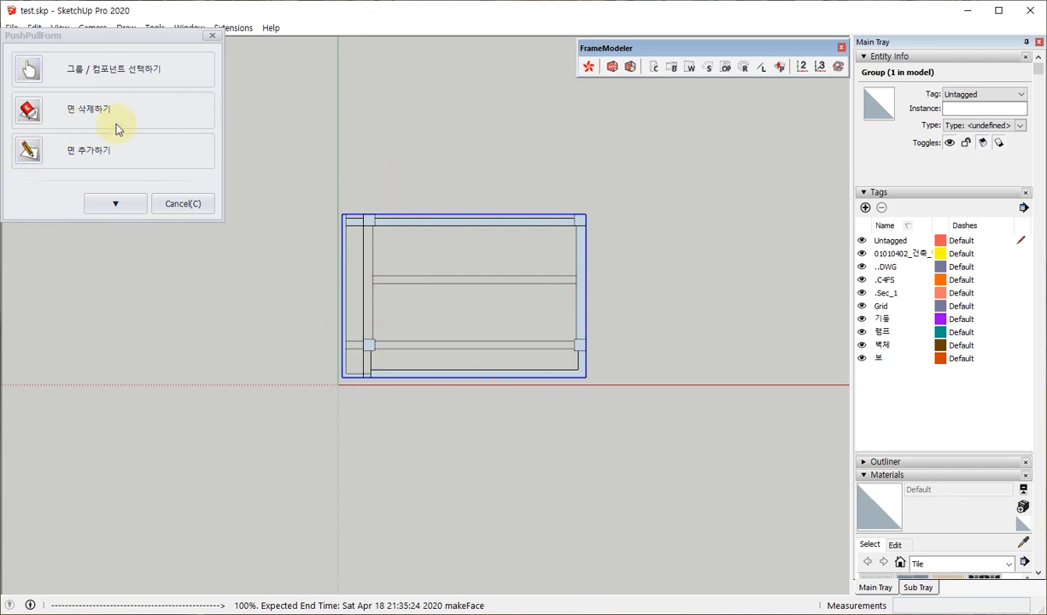
Step: Add the long wall face between the two columns nearest the green axis to the generated faces
left_click(31, 154)
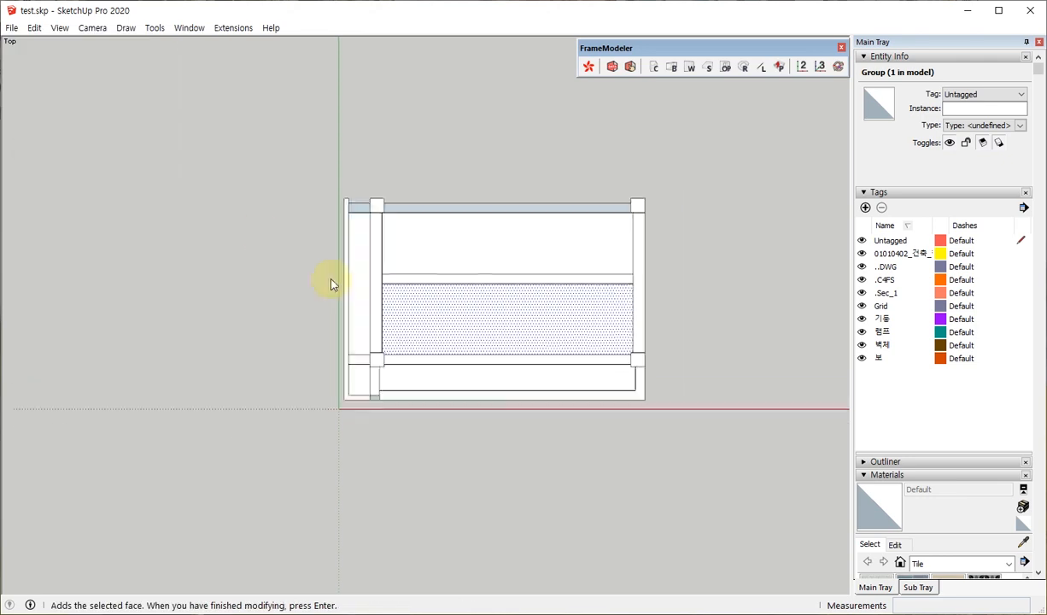
scroll(358, 229, "up", 5)
scroll(347, 183, "up", 1)
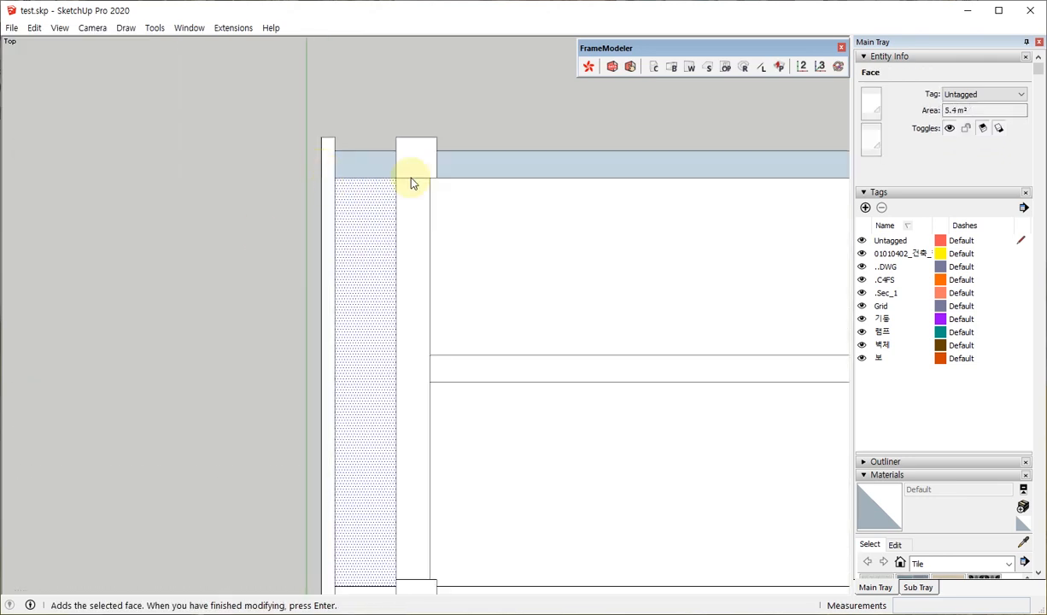
scroll(409, 180, "down", 2)
left_click(405, 227)
scroll(400, 222, "down", 5)
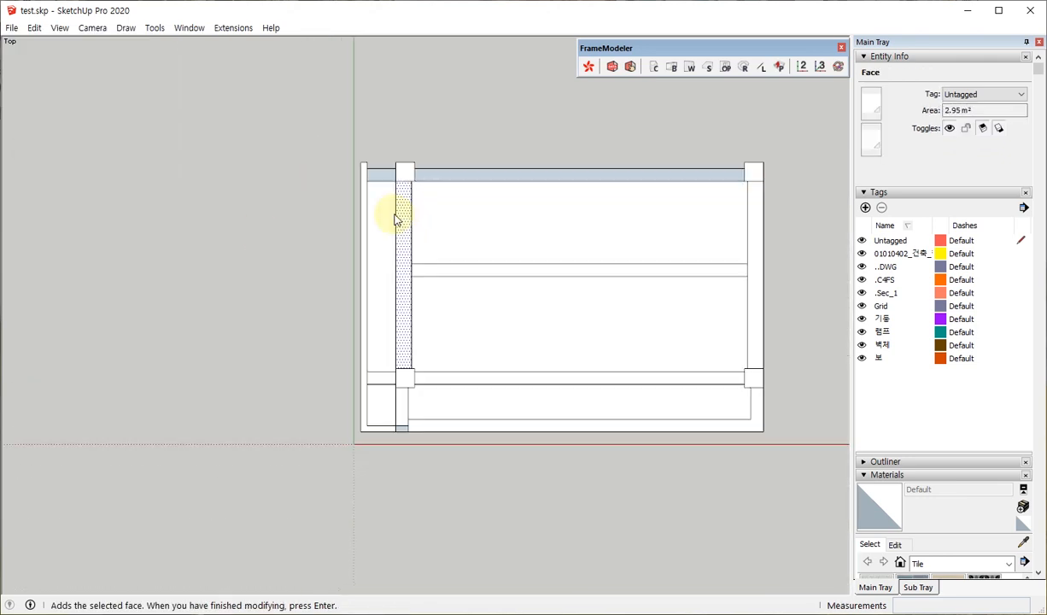
scroll(656, 199, "up", 3)
middle_click_drag(528, 410, 701, 311)
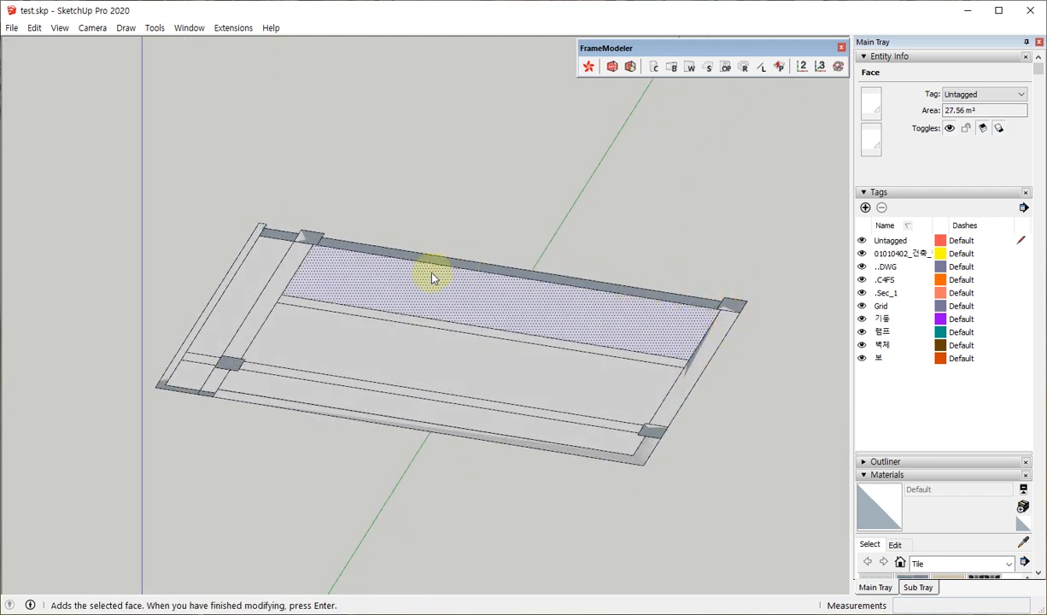
middle_click_drag(432, 276, 276, 274)
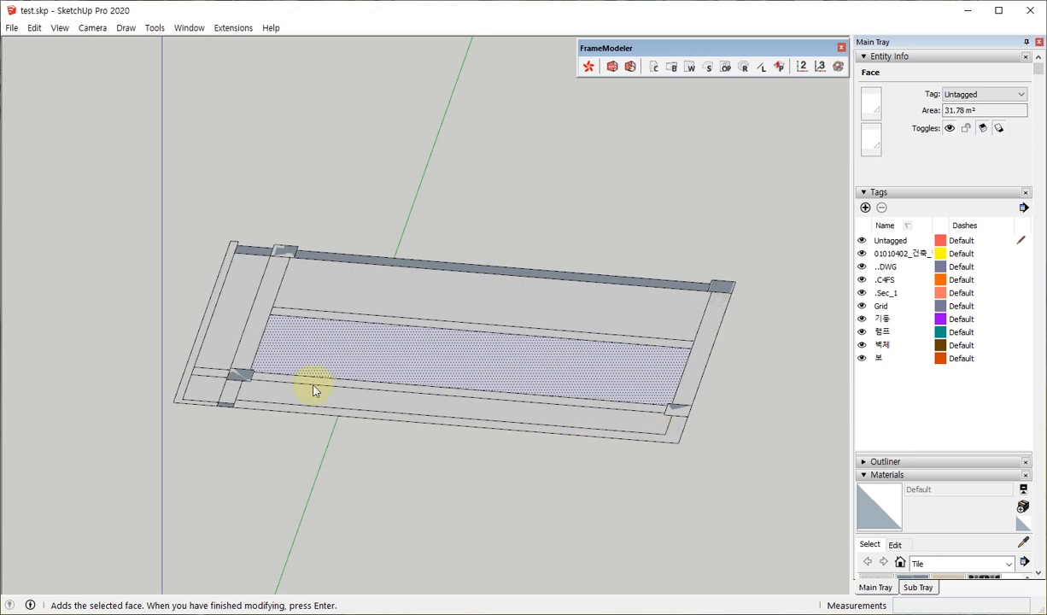
middle_click_drag(314, 389, 128, 393)
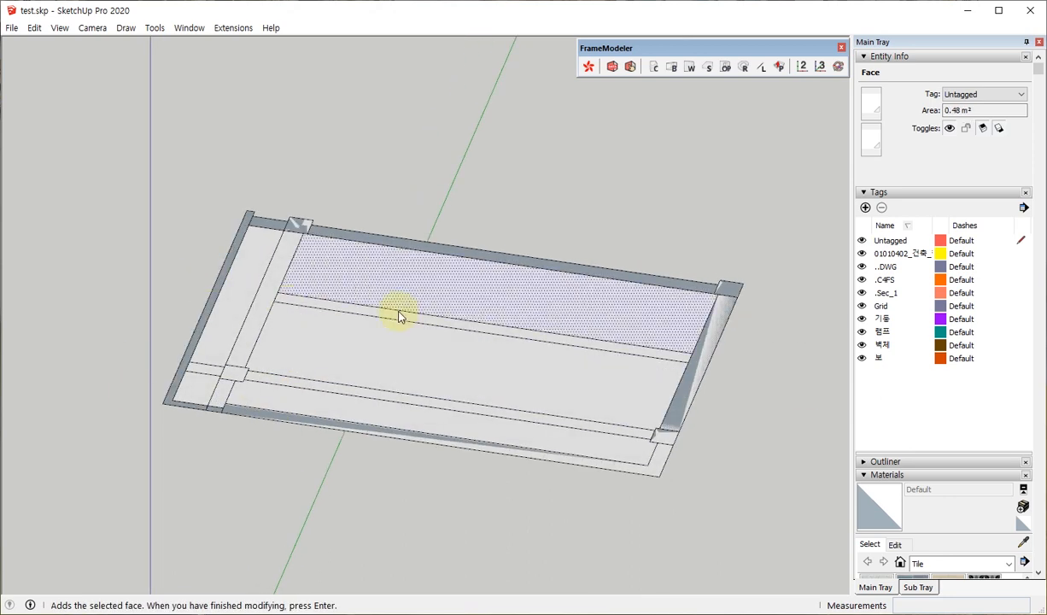
middle_click_drag(334, 407, 615, 402)
scroll(250, 318, "up", 3)
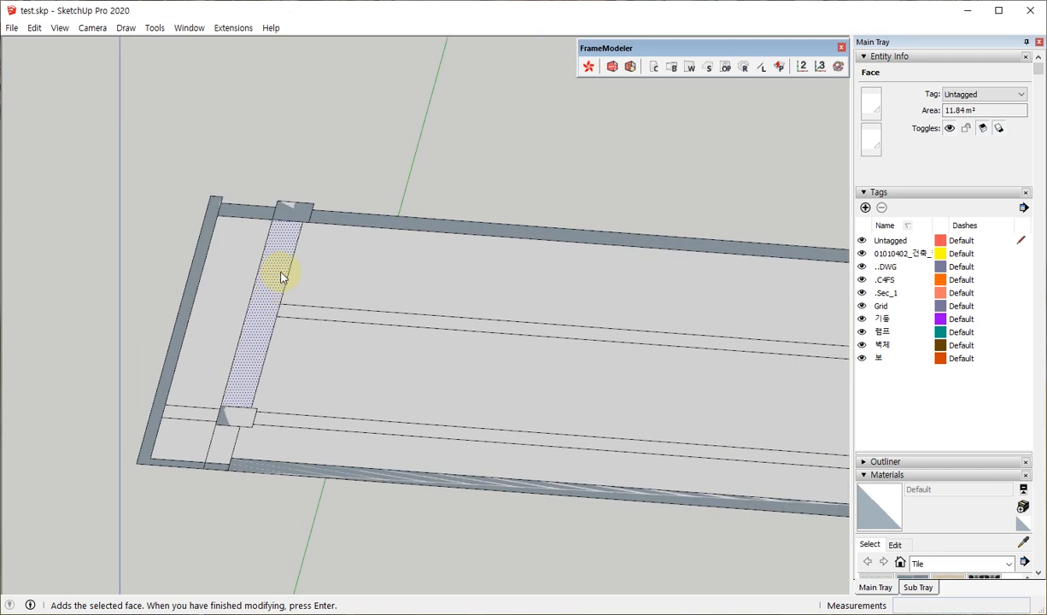
left_click(282, 275)
Step: Add the short wall face between the column and the outer wall on the red axis, and finish adding faces
middle_click_drag(257, 428, 218, 475)
scroll(209, 439, "up", 3)
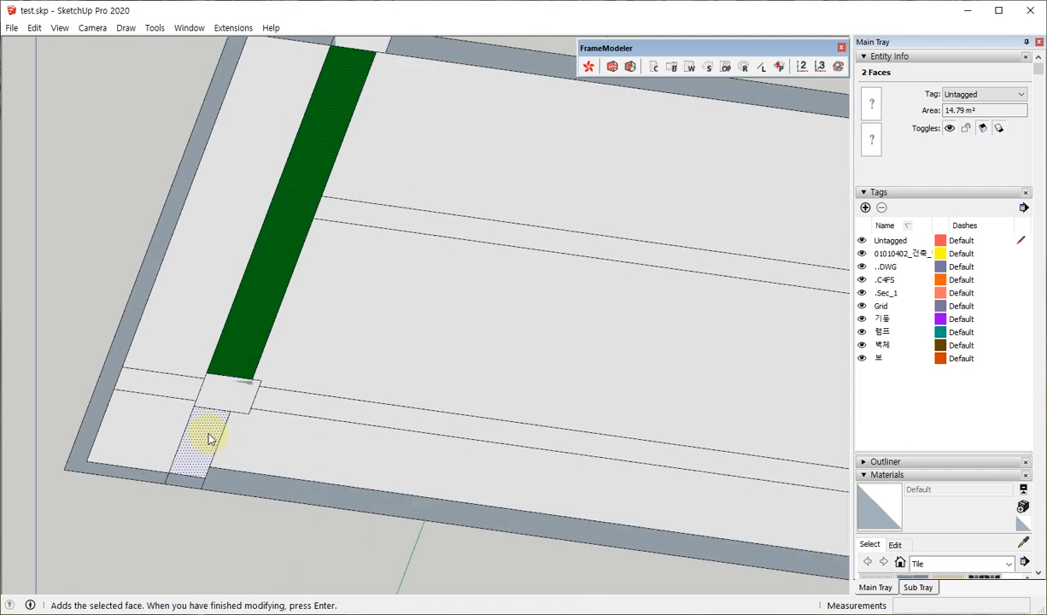
left_click(206, 433)
scroll(206, 433, "down", 5)
middle_click_drag(311, 368, 416, 386)
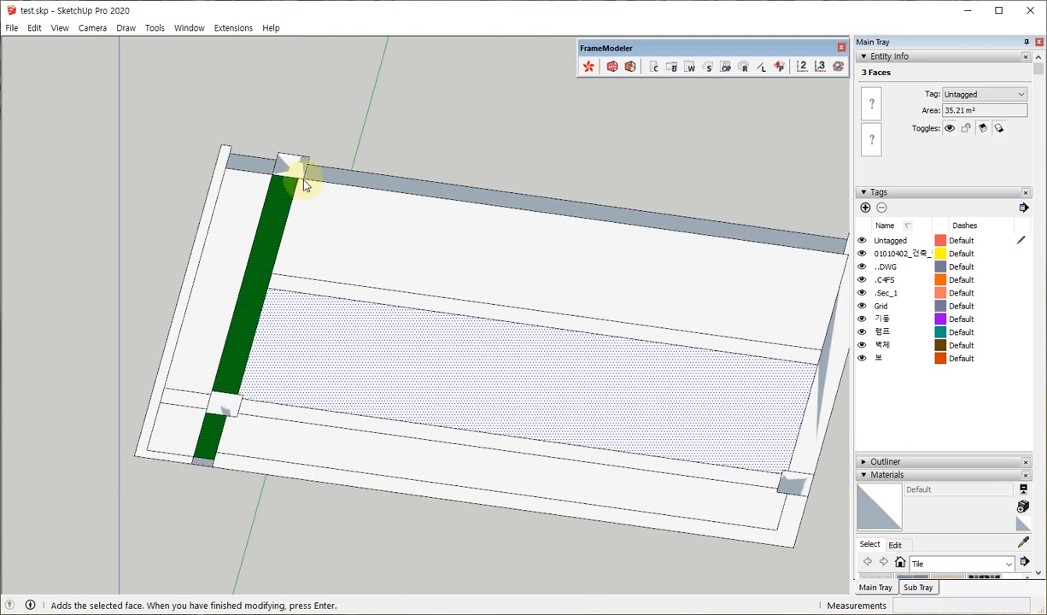
key("Return")
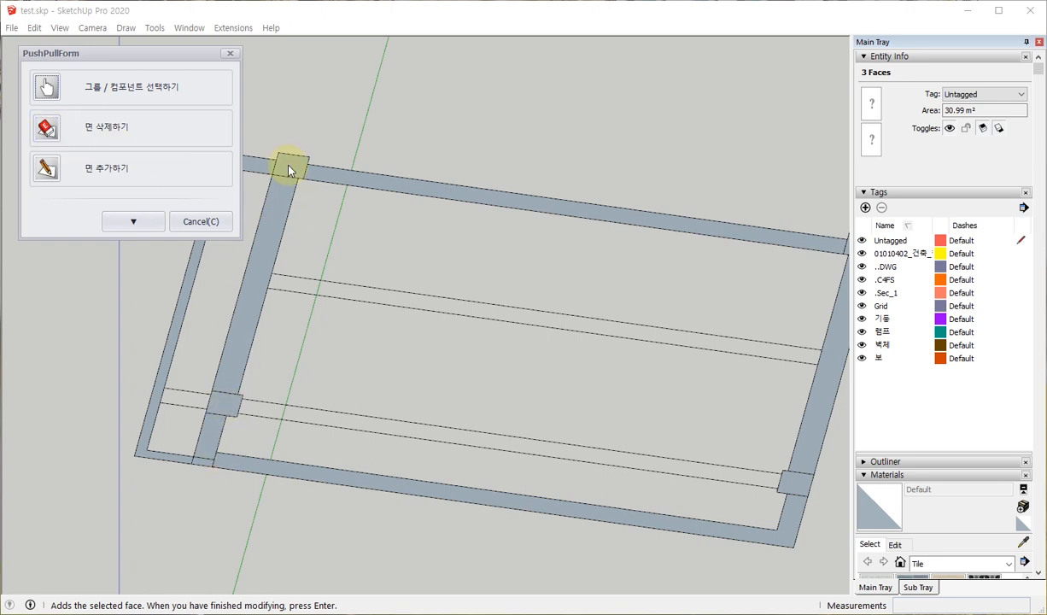
Step: Delete the four column faces from the generated faces
left_click(47, 129)
left_click(222, 403)
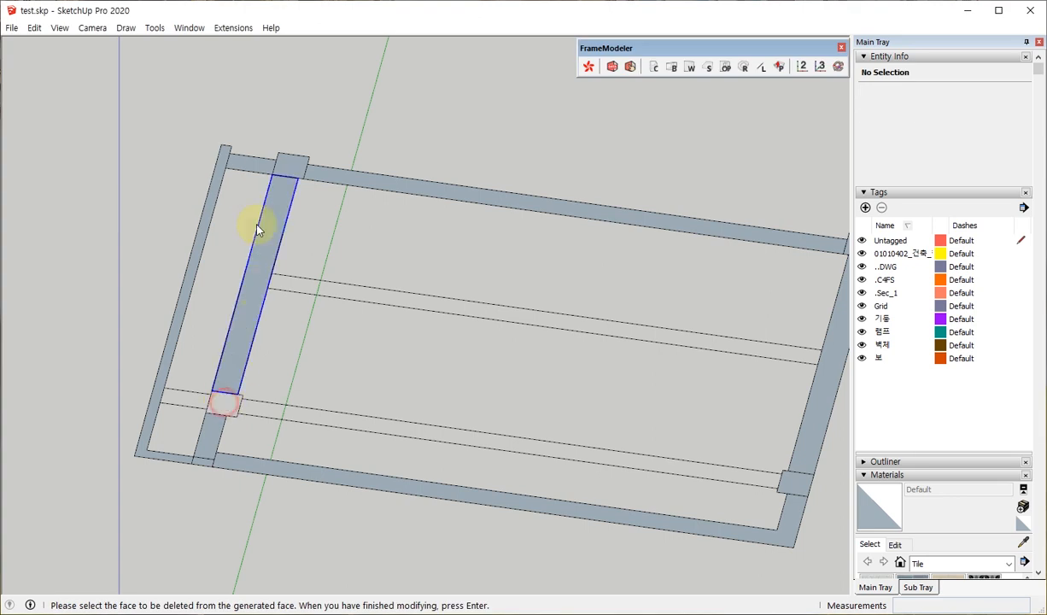
left_click(283, 162)
scroll(79, 205, "down", 4)
scroll(609, 262, "up", 3)
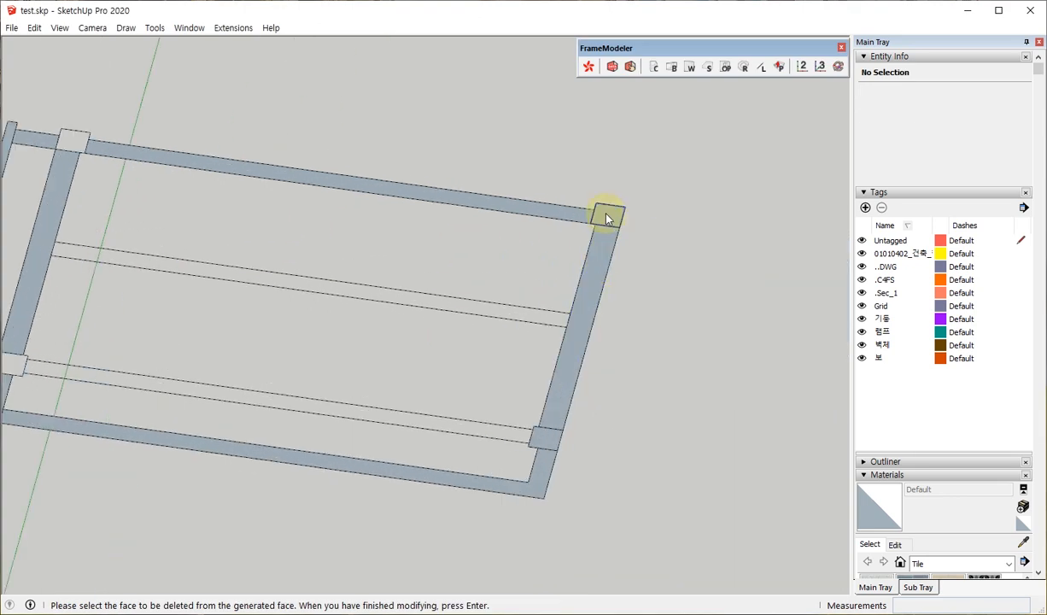
left_click(605, 213)
left_click(540, 435)
scroll(667, 386, "down", 3)
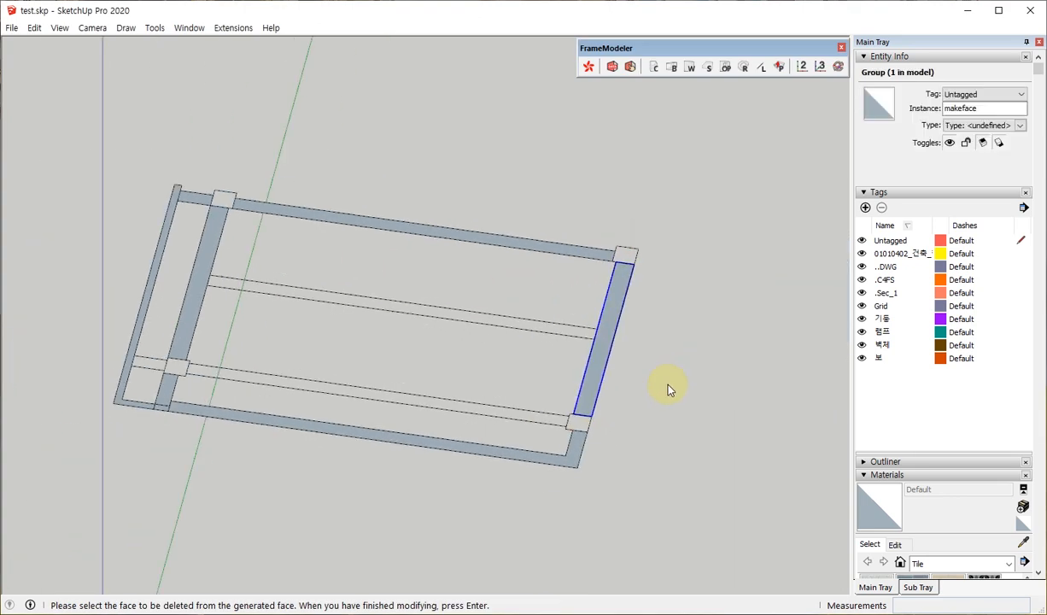
Step: Delete the small wall intersection face, the L-shaped narrow wall face along the green axis and its short connecting face
middle_click_drag(666, 387, 485, 387)
scroll(206, 192, "up", 3)
scroll(538, 219, "down", 2)
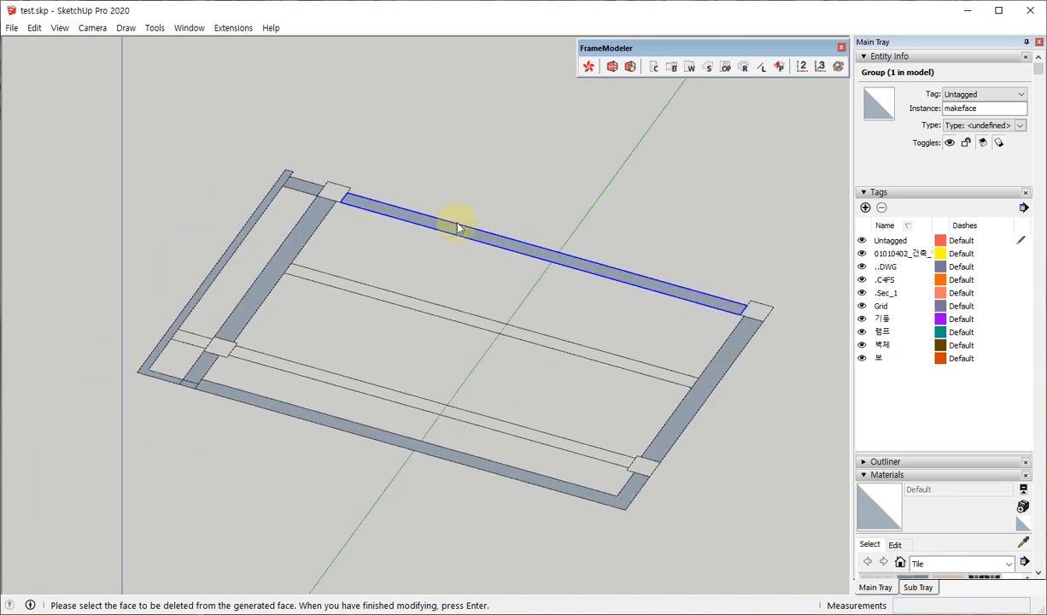
scroll(213, 374, "up", 5)
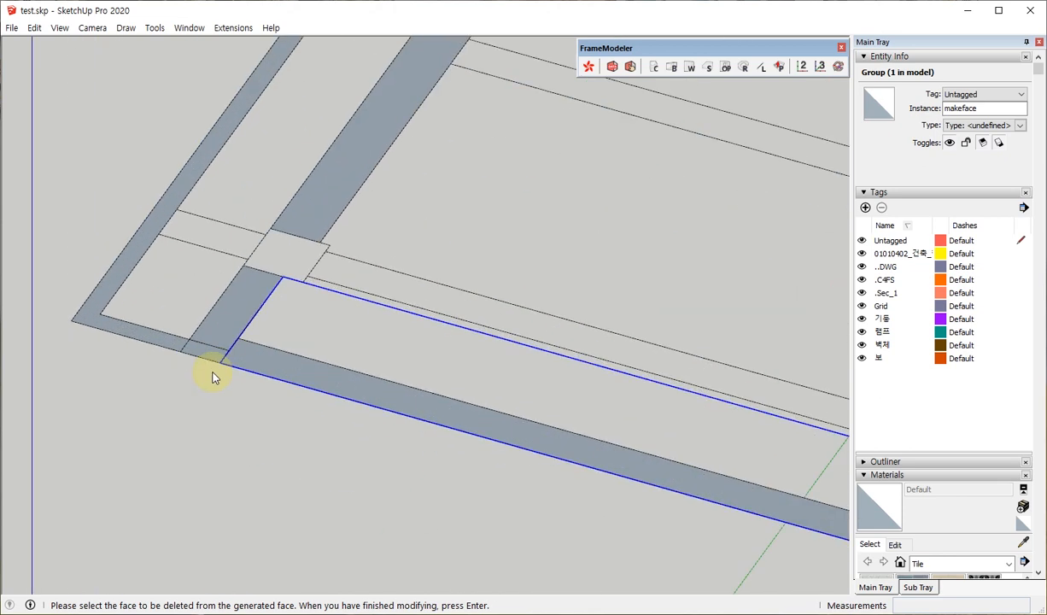
left_click(213, 342)
scroll(305, 433, "down", 3)
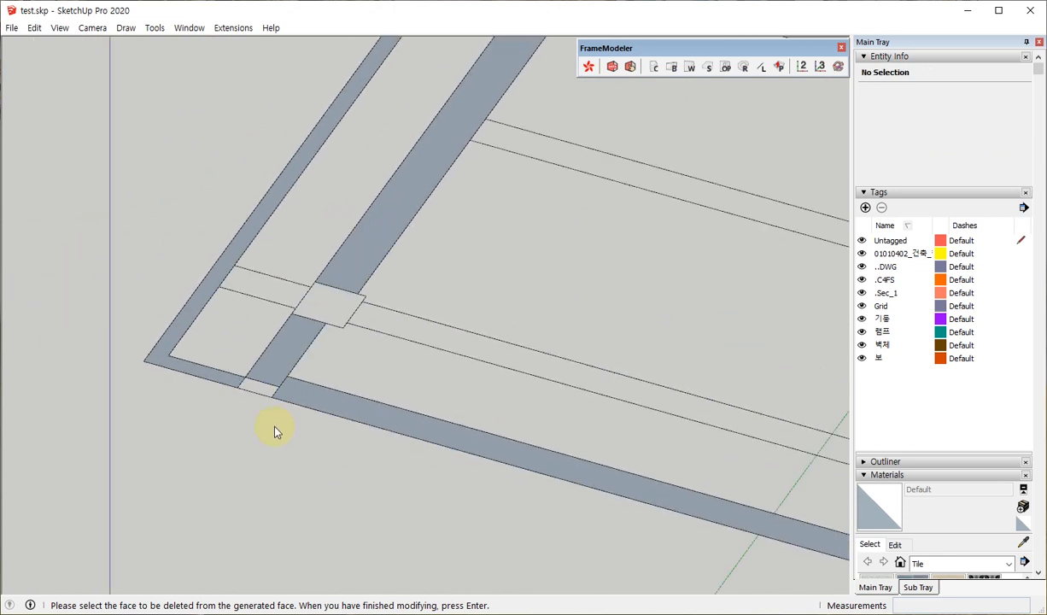
left_click(217, 374)
scroll(76, 467, "down", 2)
left_click(334, 145)
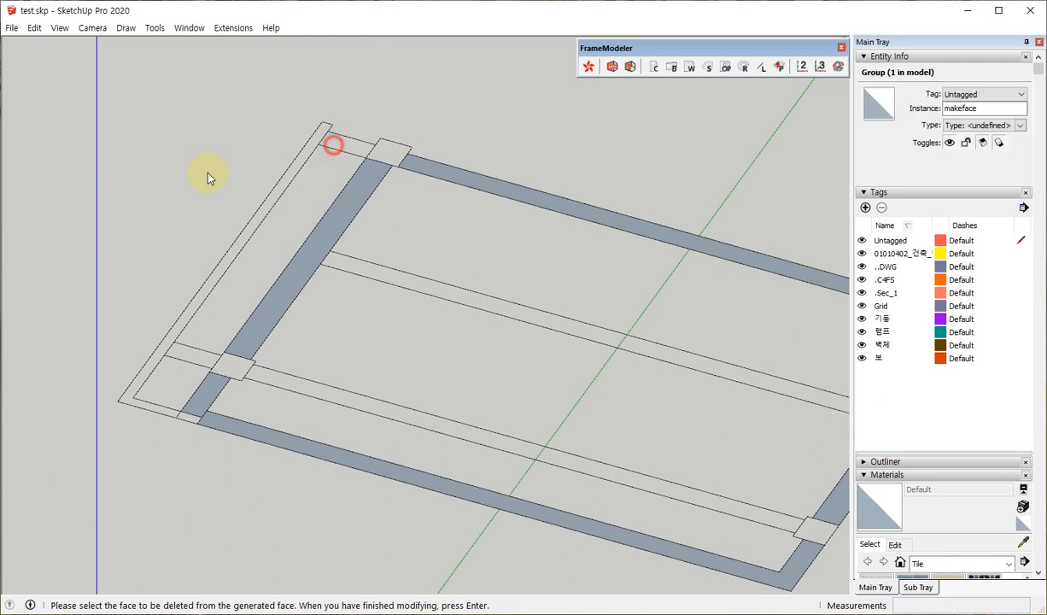
scroll(318, 359, "down", 3)
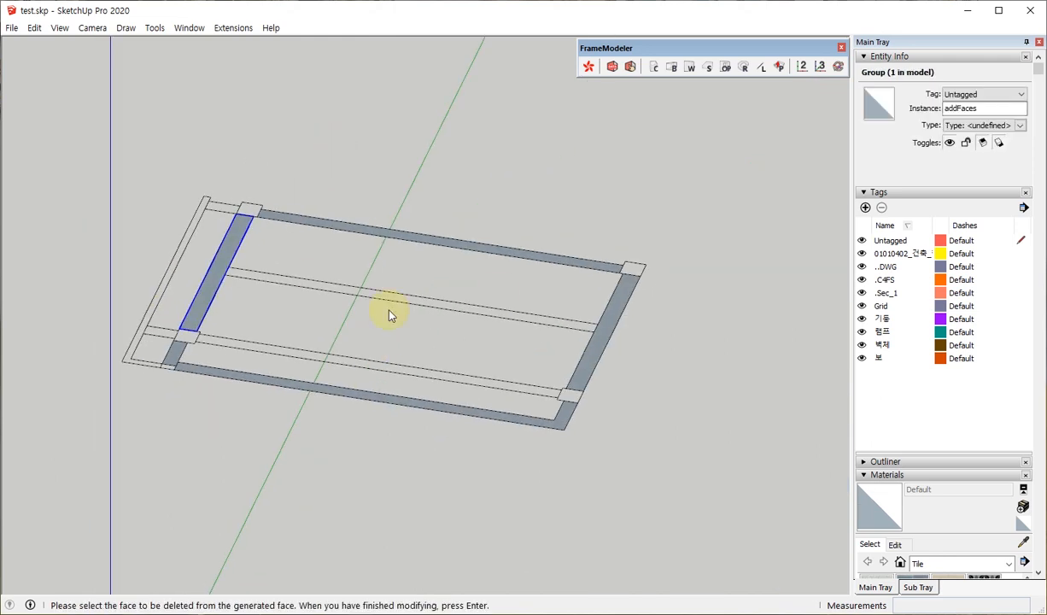
key("Return")
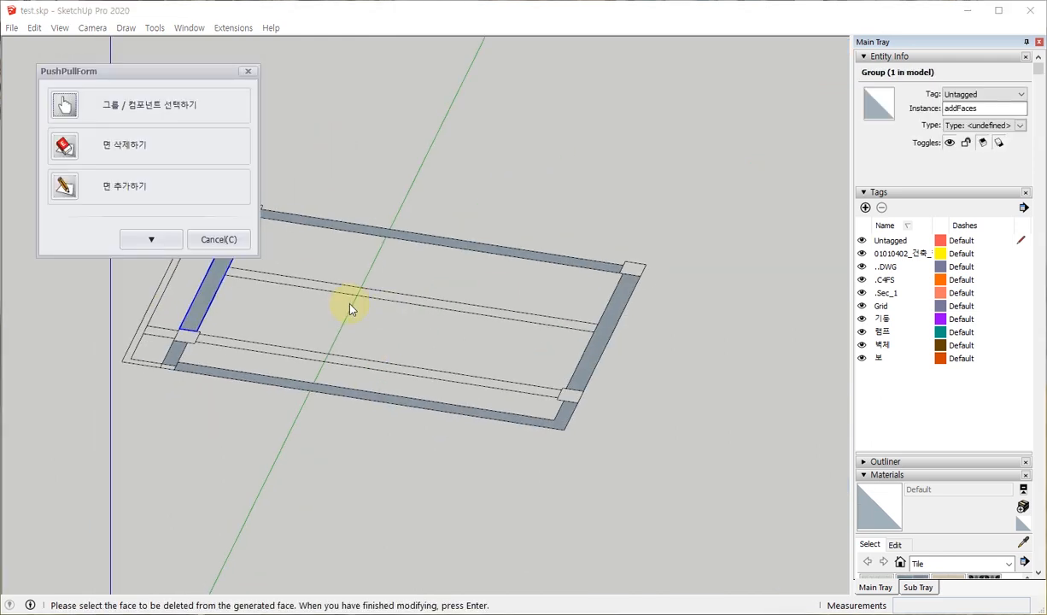
Step: Set the member properties to type wall (벽), definition "wall" and height 3000
left_click(168, 239)
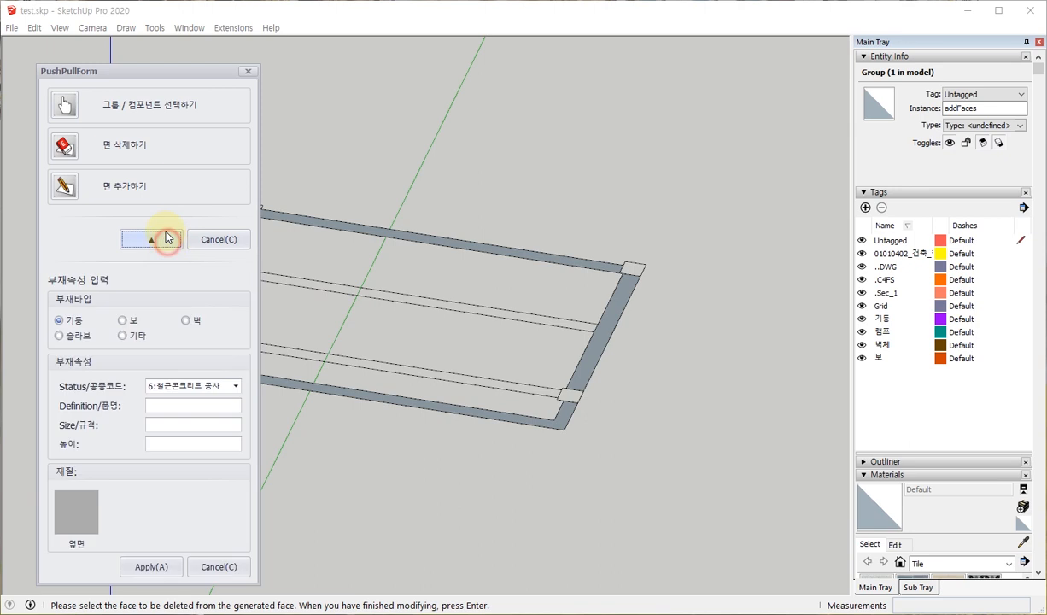
left_click_drag(151, 78, 192, 47)
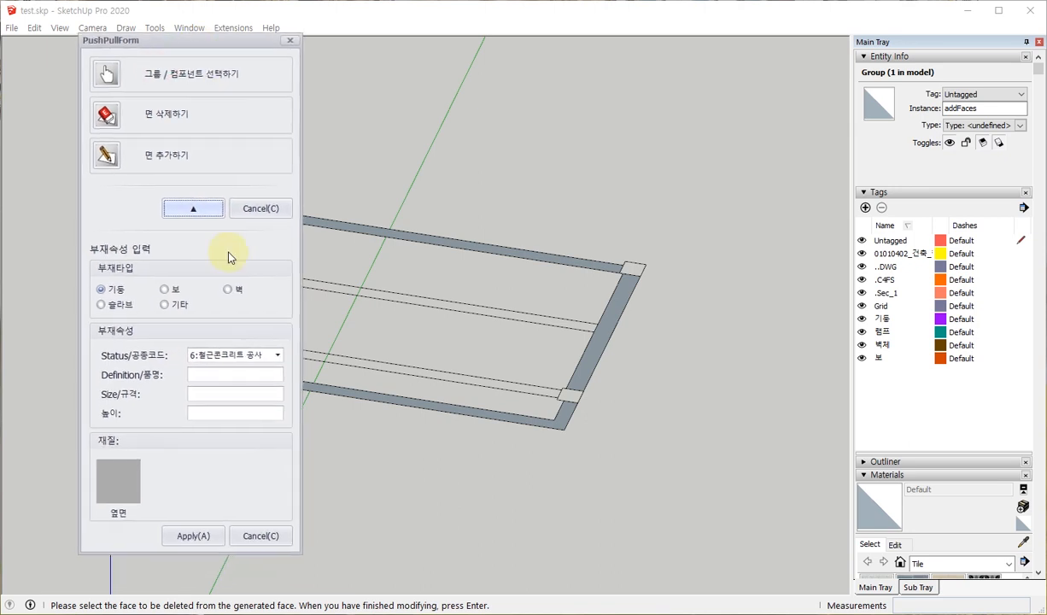
left_click(227, 289)
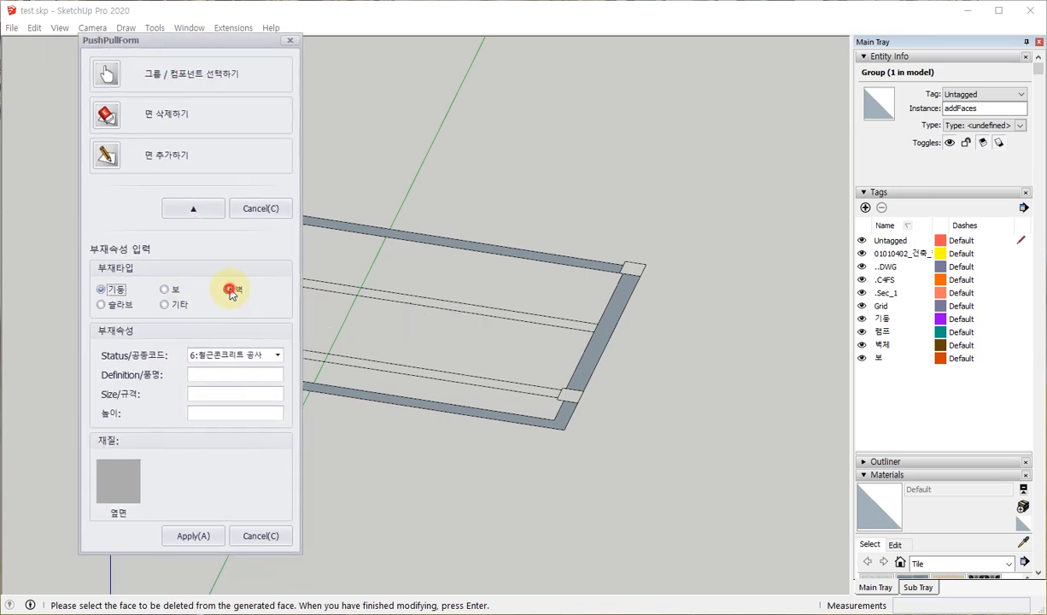
left_click(238, 374)
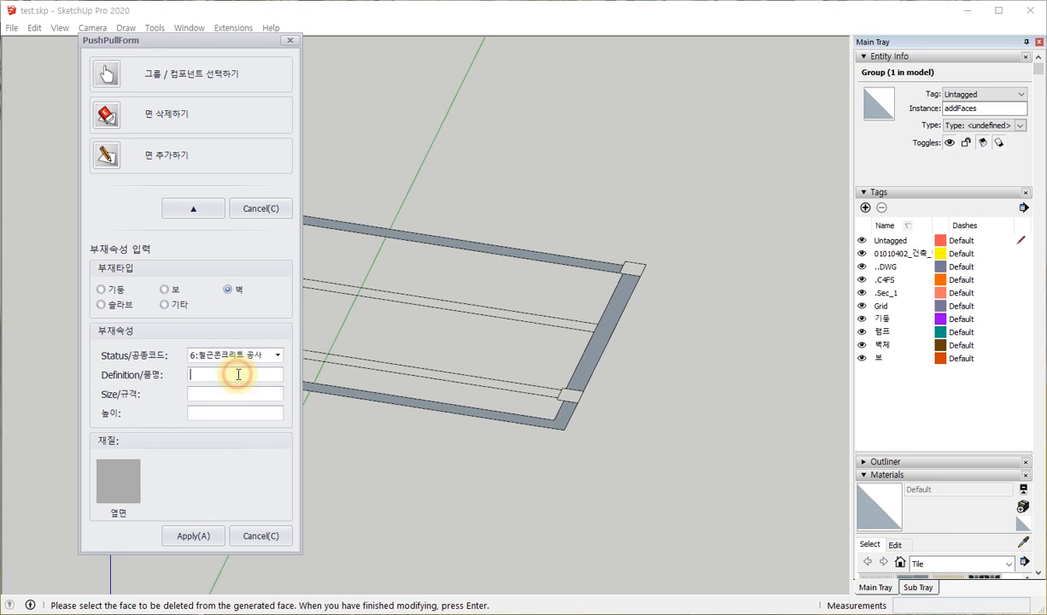
type("wall")
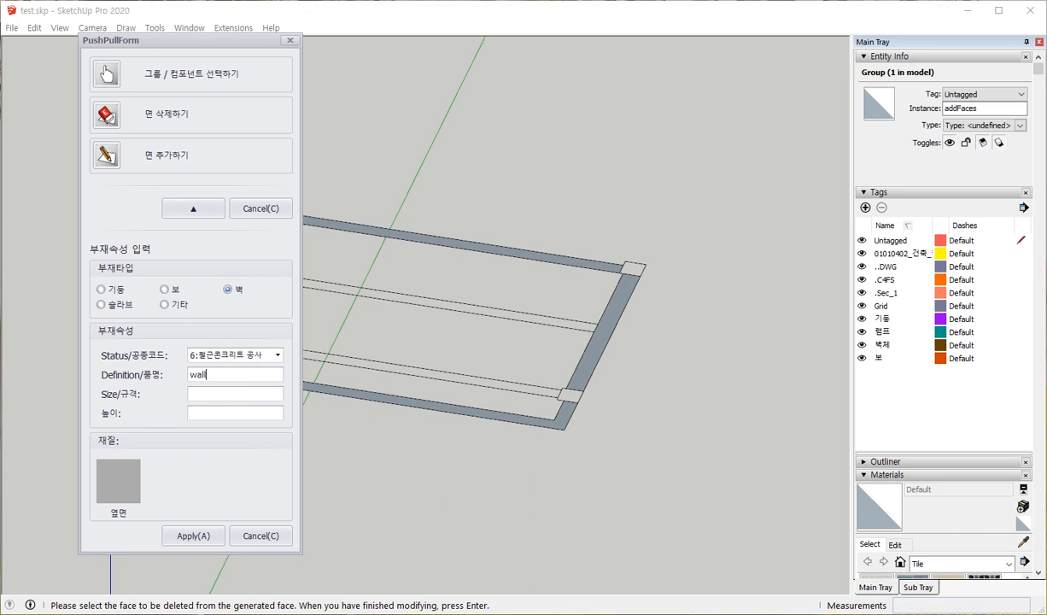
left_click(245, 412)
Step: Assign Round Form as the side material and apply the settings to raise the walls from the faces
left_click(124, 479)
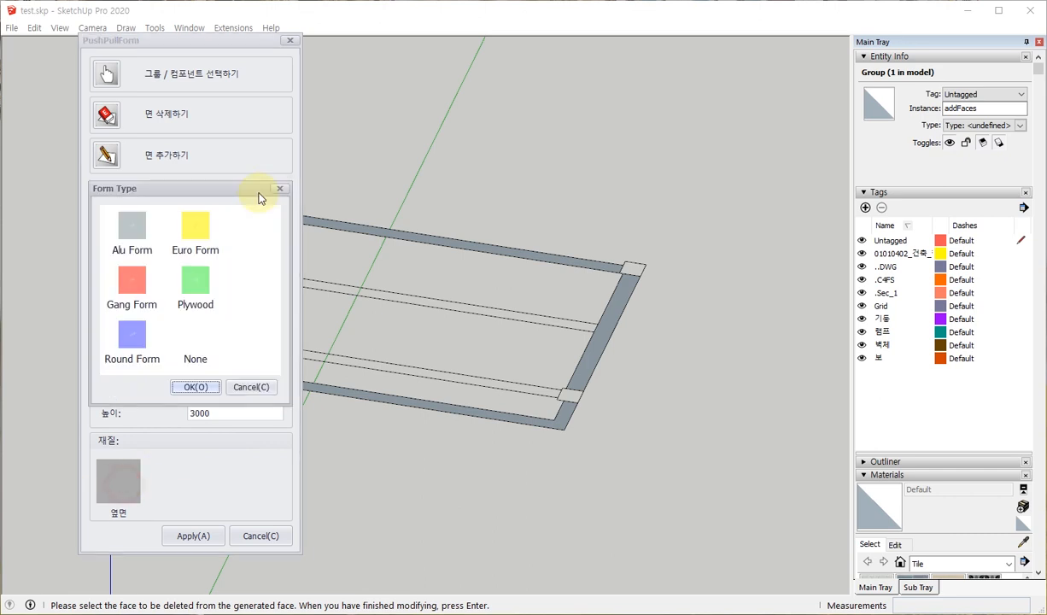
left_click(133, 340)
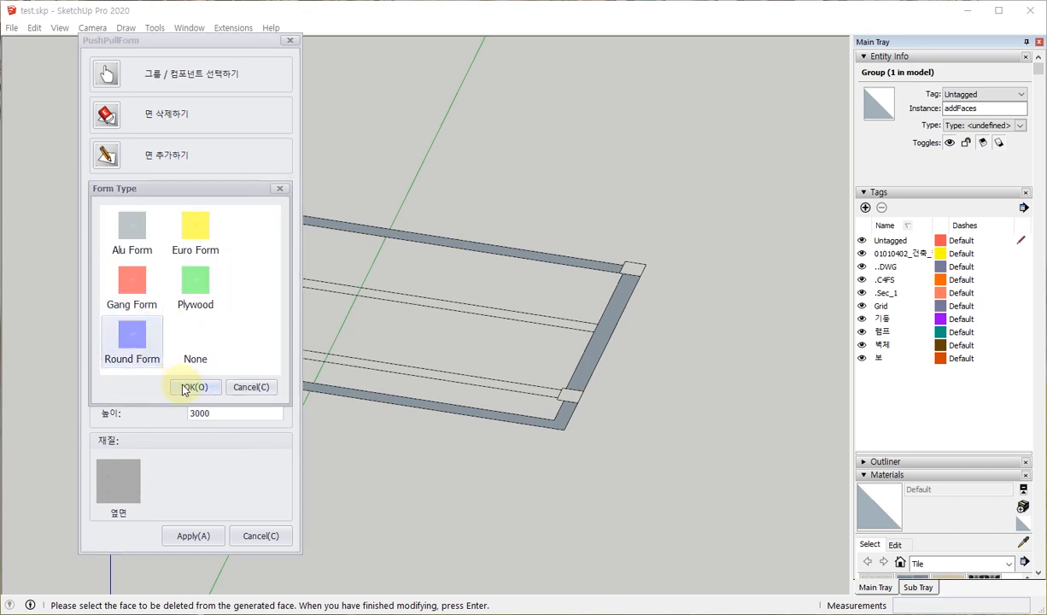
left_click(185, 388)
left_click(201, 536)
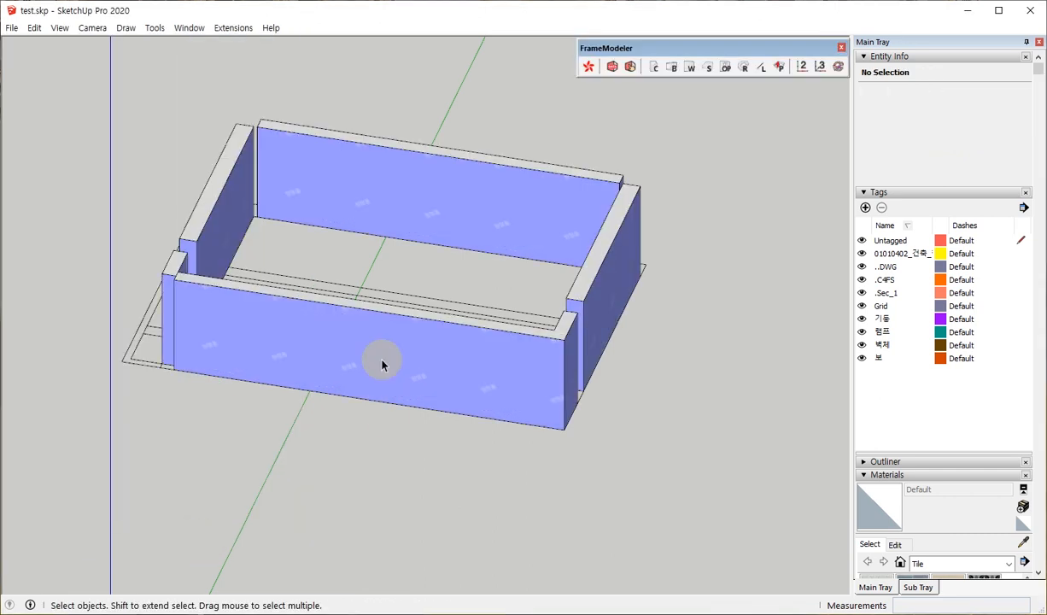
middle_click_drag(381, 365, 607, 316)
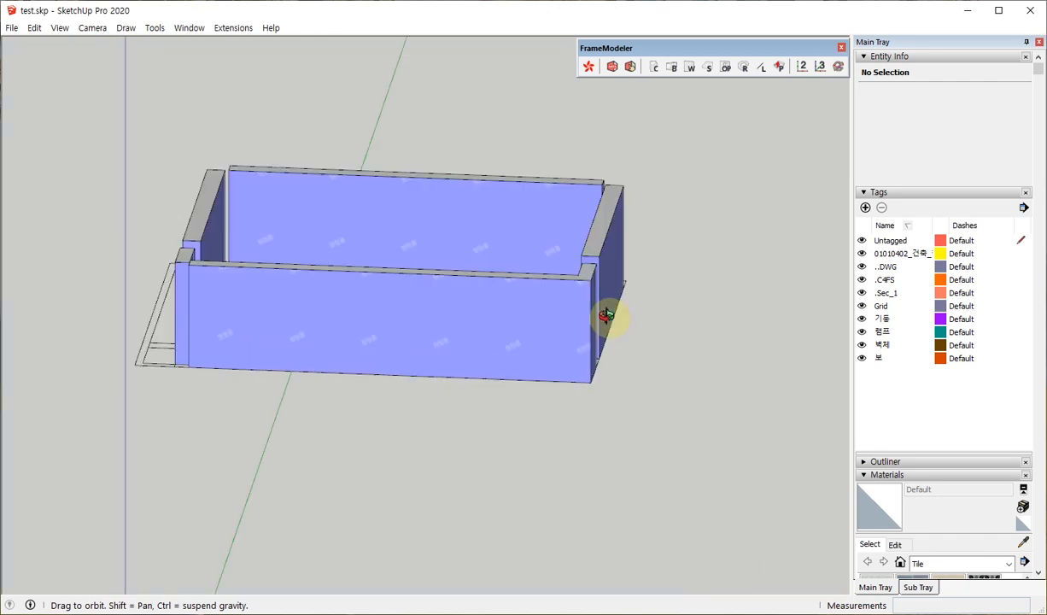
middle_click_drag(281, 210, 610, 342)
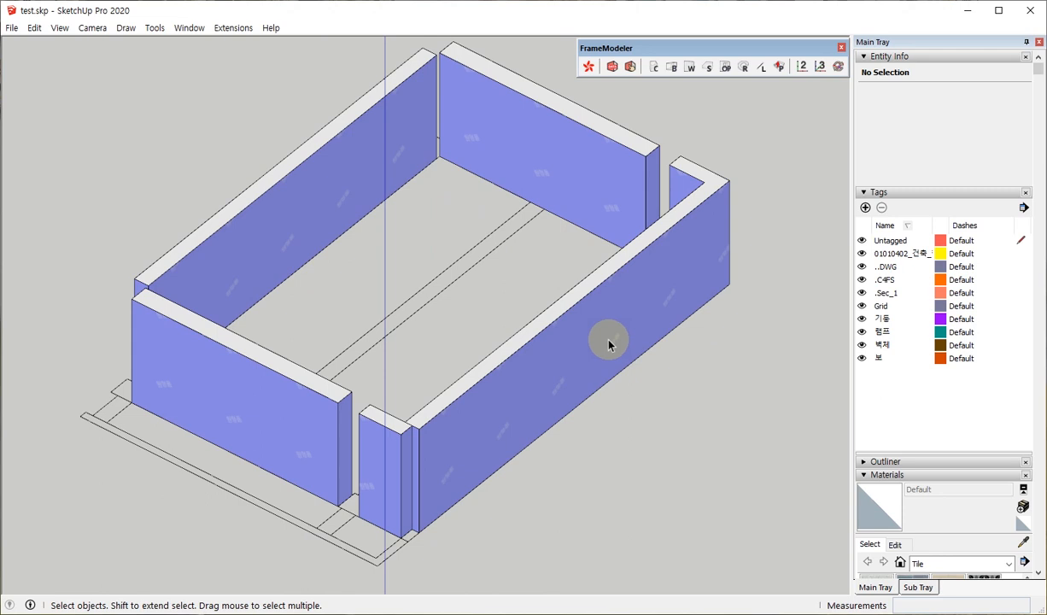
scroll(458, 350, "down", 2)
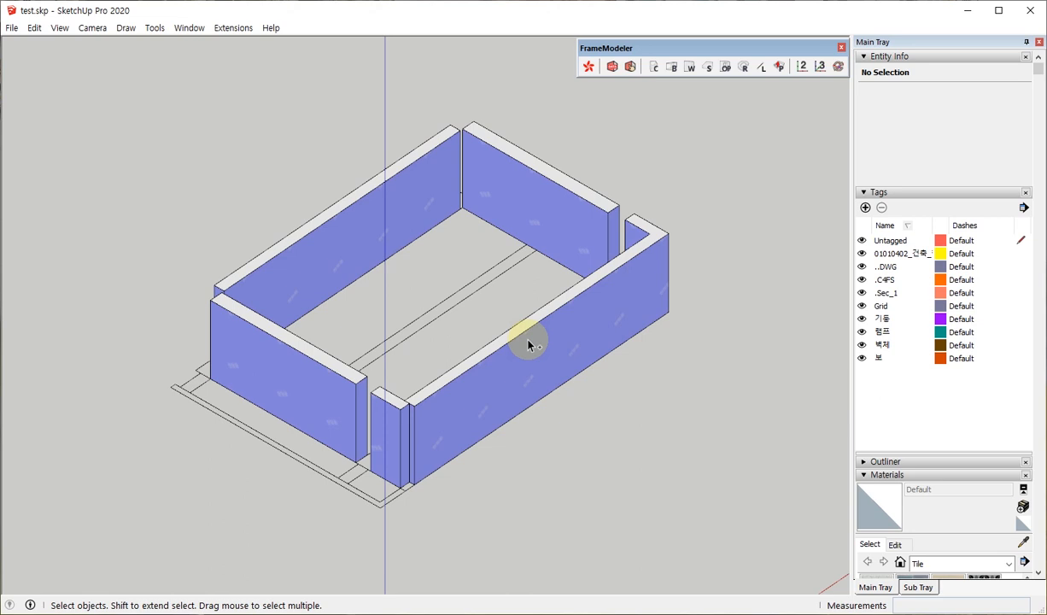
middle_click_drag(477, 330, 482, 338)
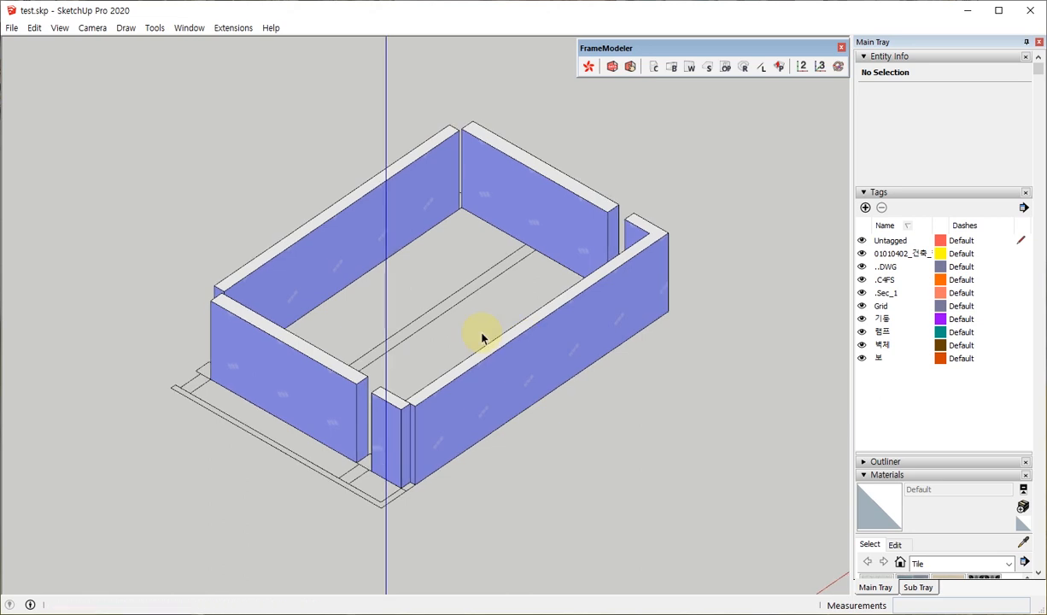